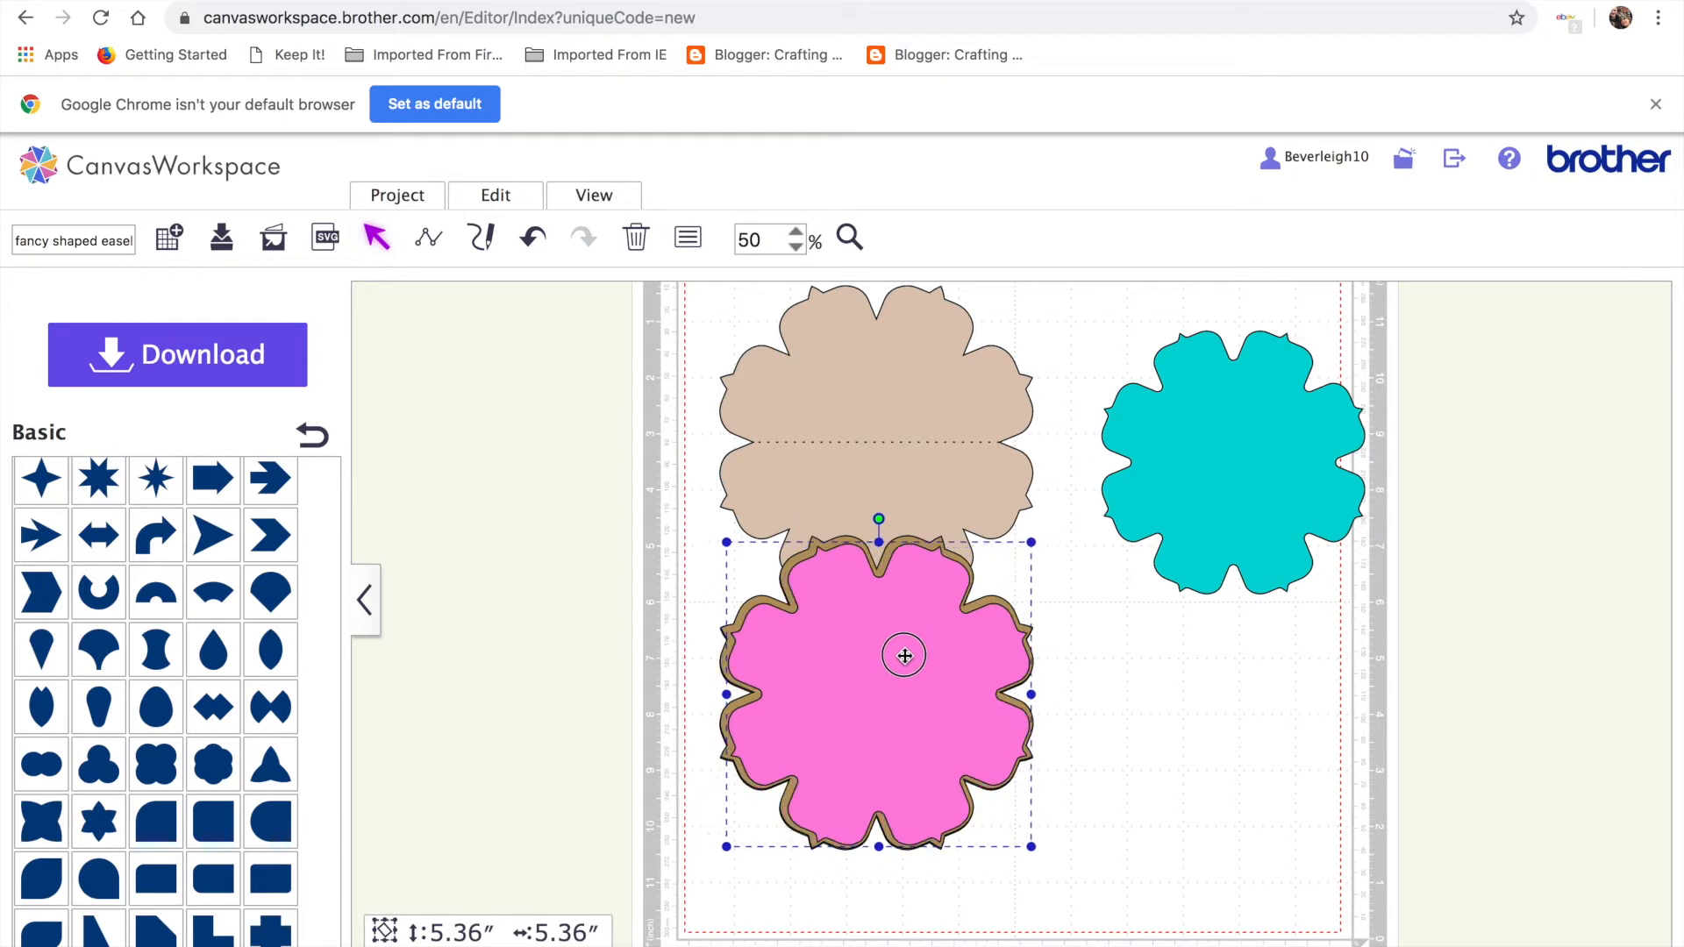
pyautogui.moveTo(1296, 422); pyautogui.dragTo(1345, 345)
pyautogui.moveTo(962, 662); pyautogui.dragTo(1365, 671)
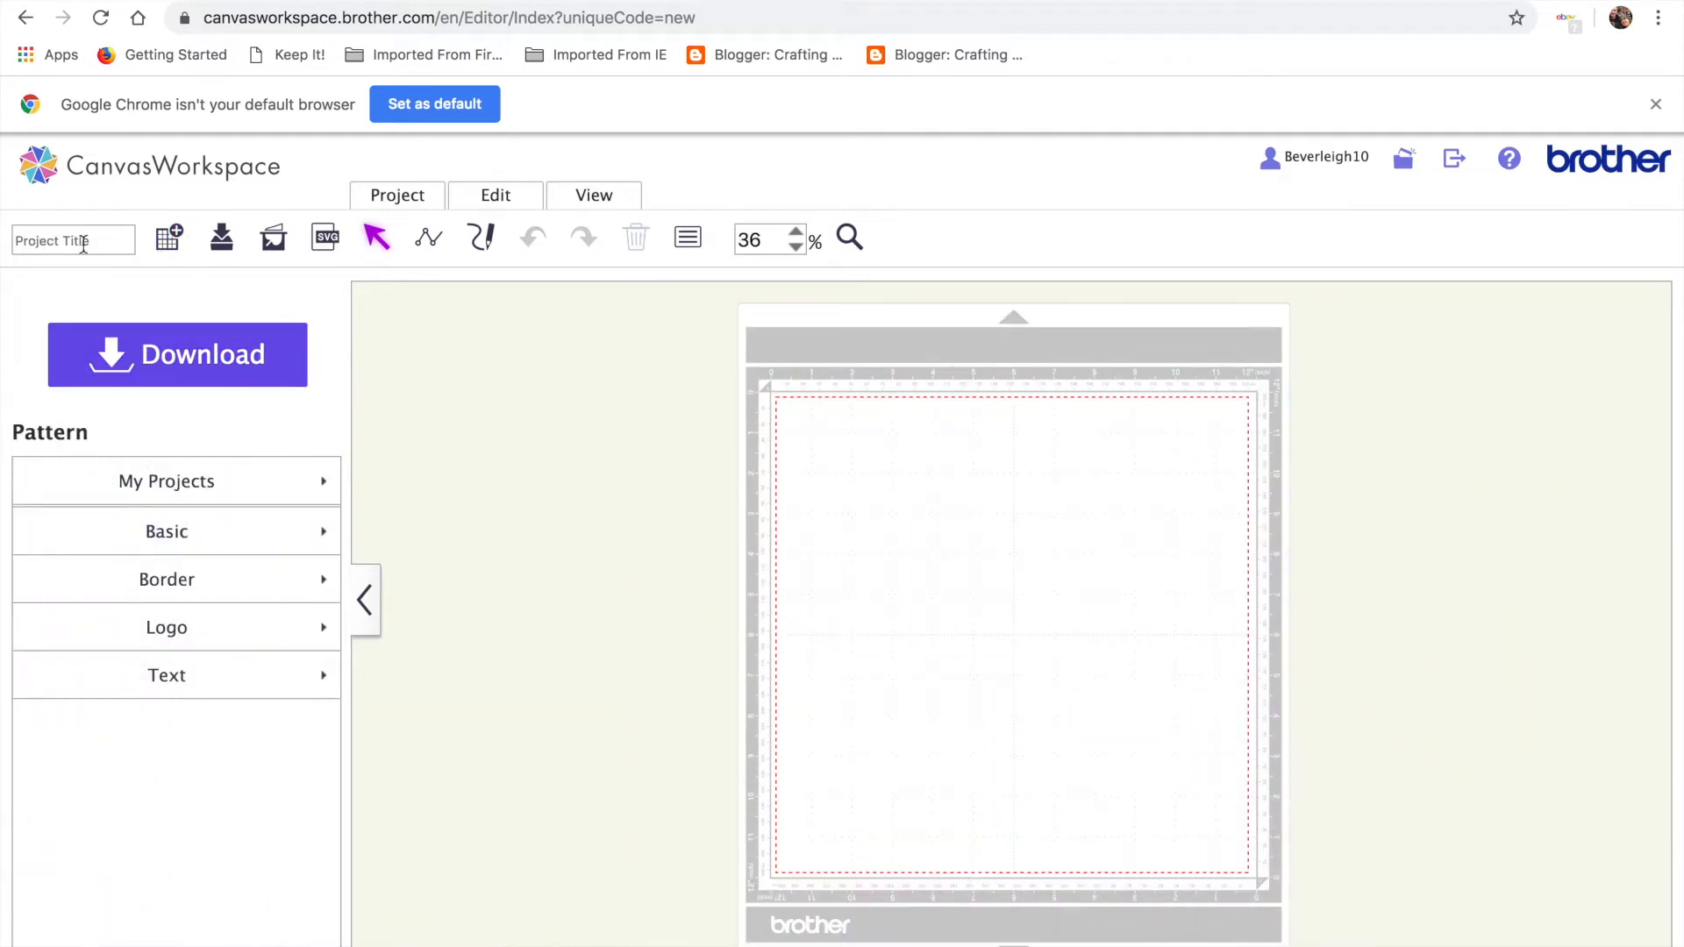
# Add the basic rectangle with two rounded corners at one end and move it towards the middle of the mat.
pyautogui.click(83, 242)
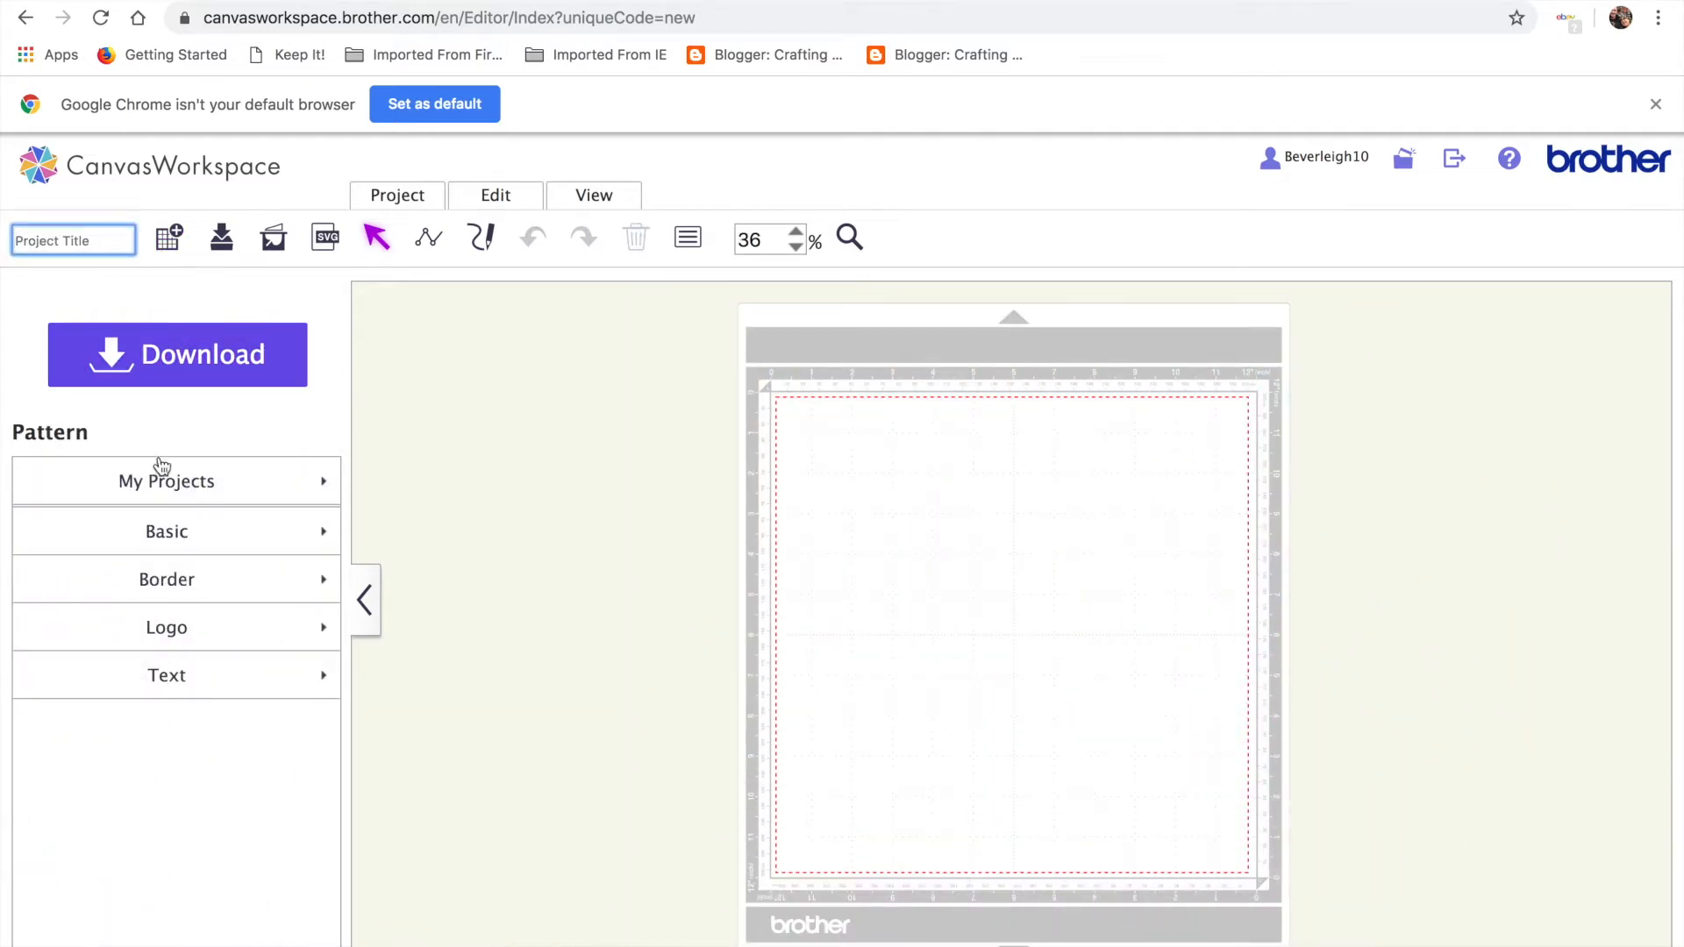
pyautogui.click(169, 531)
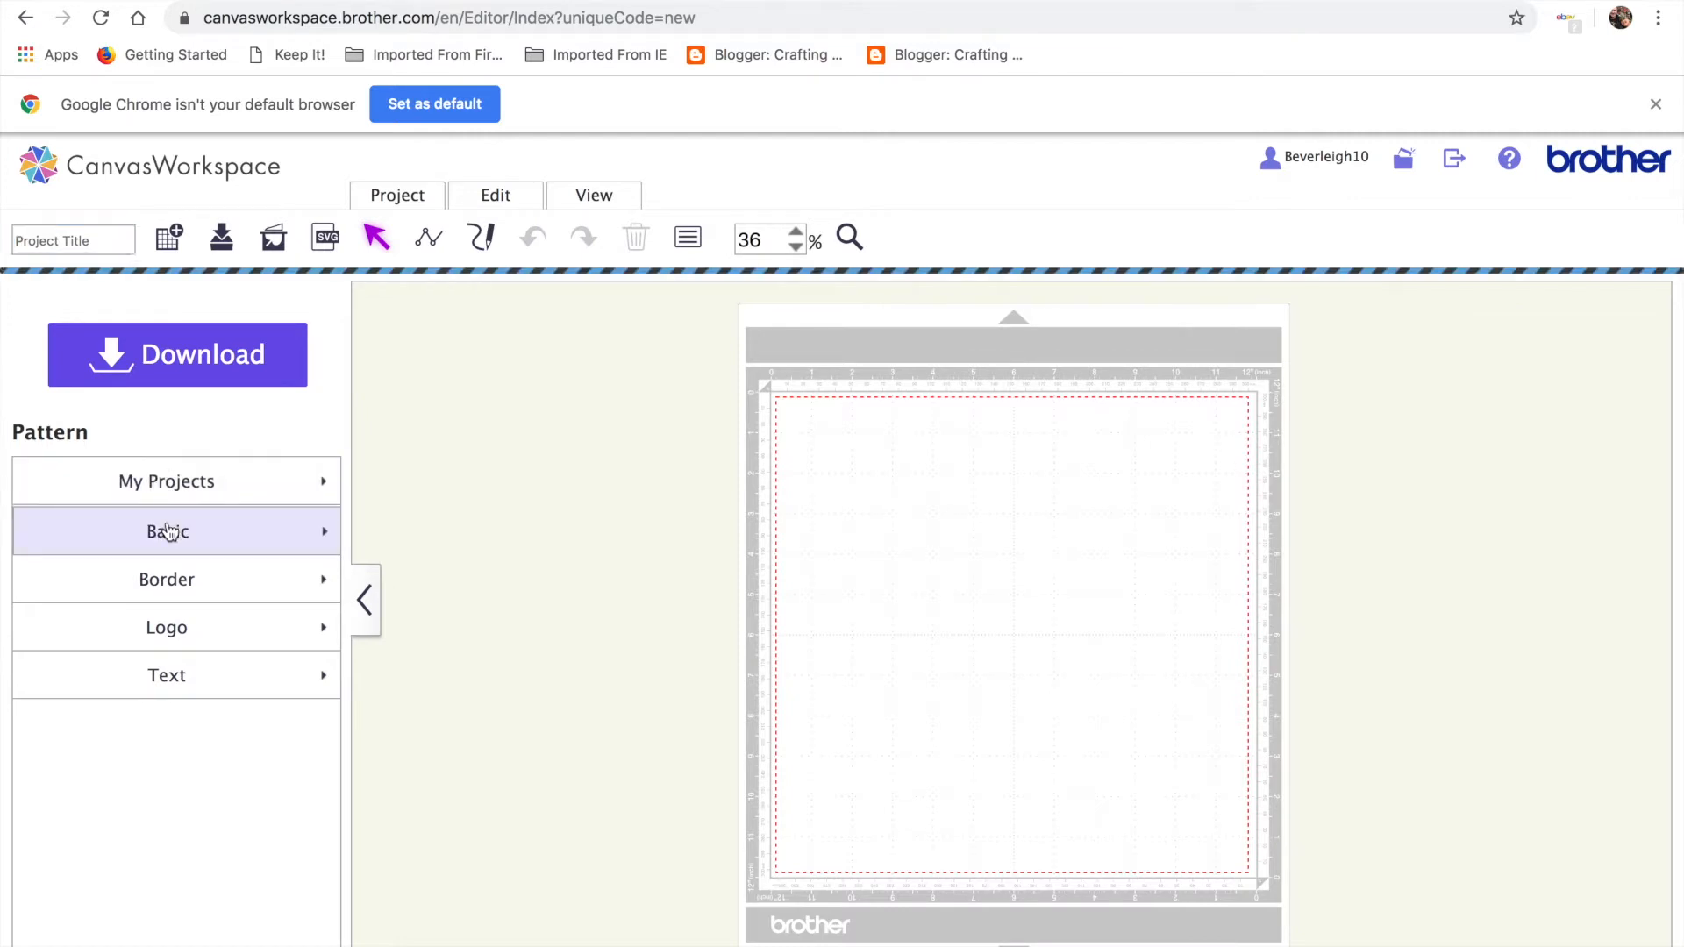
pyautogui.scroll(-10, 277, 875)
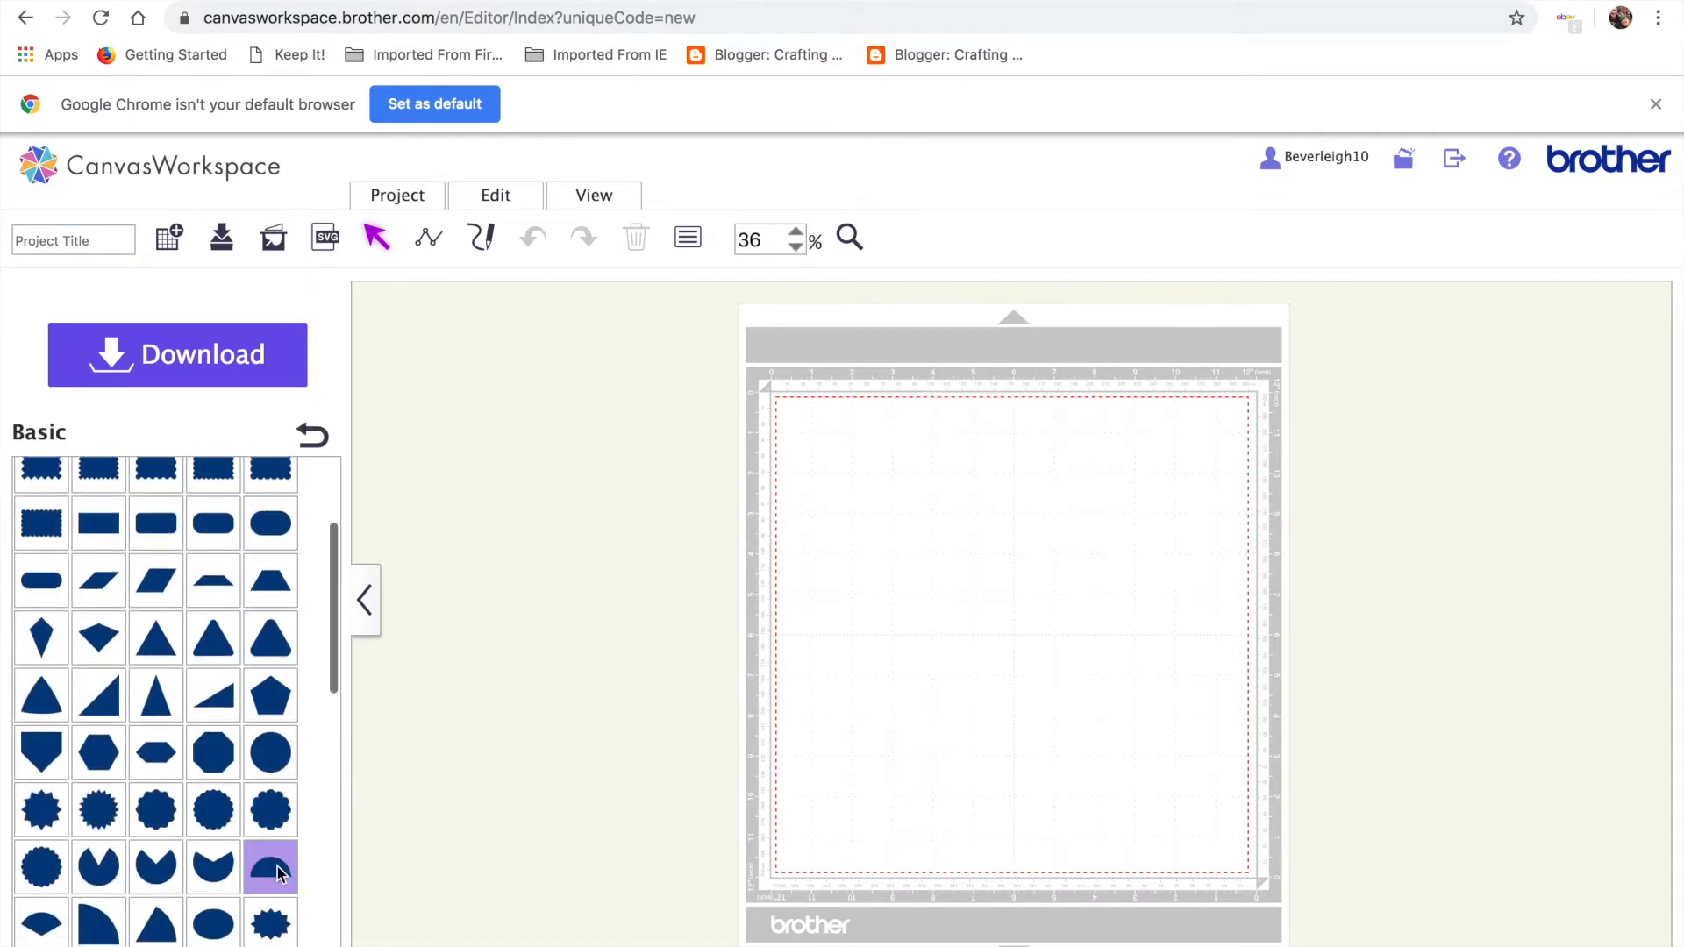
pyautogui.scroll(-5, 278, 875)
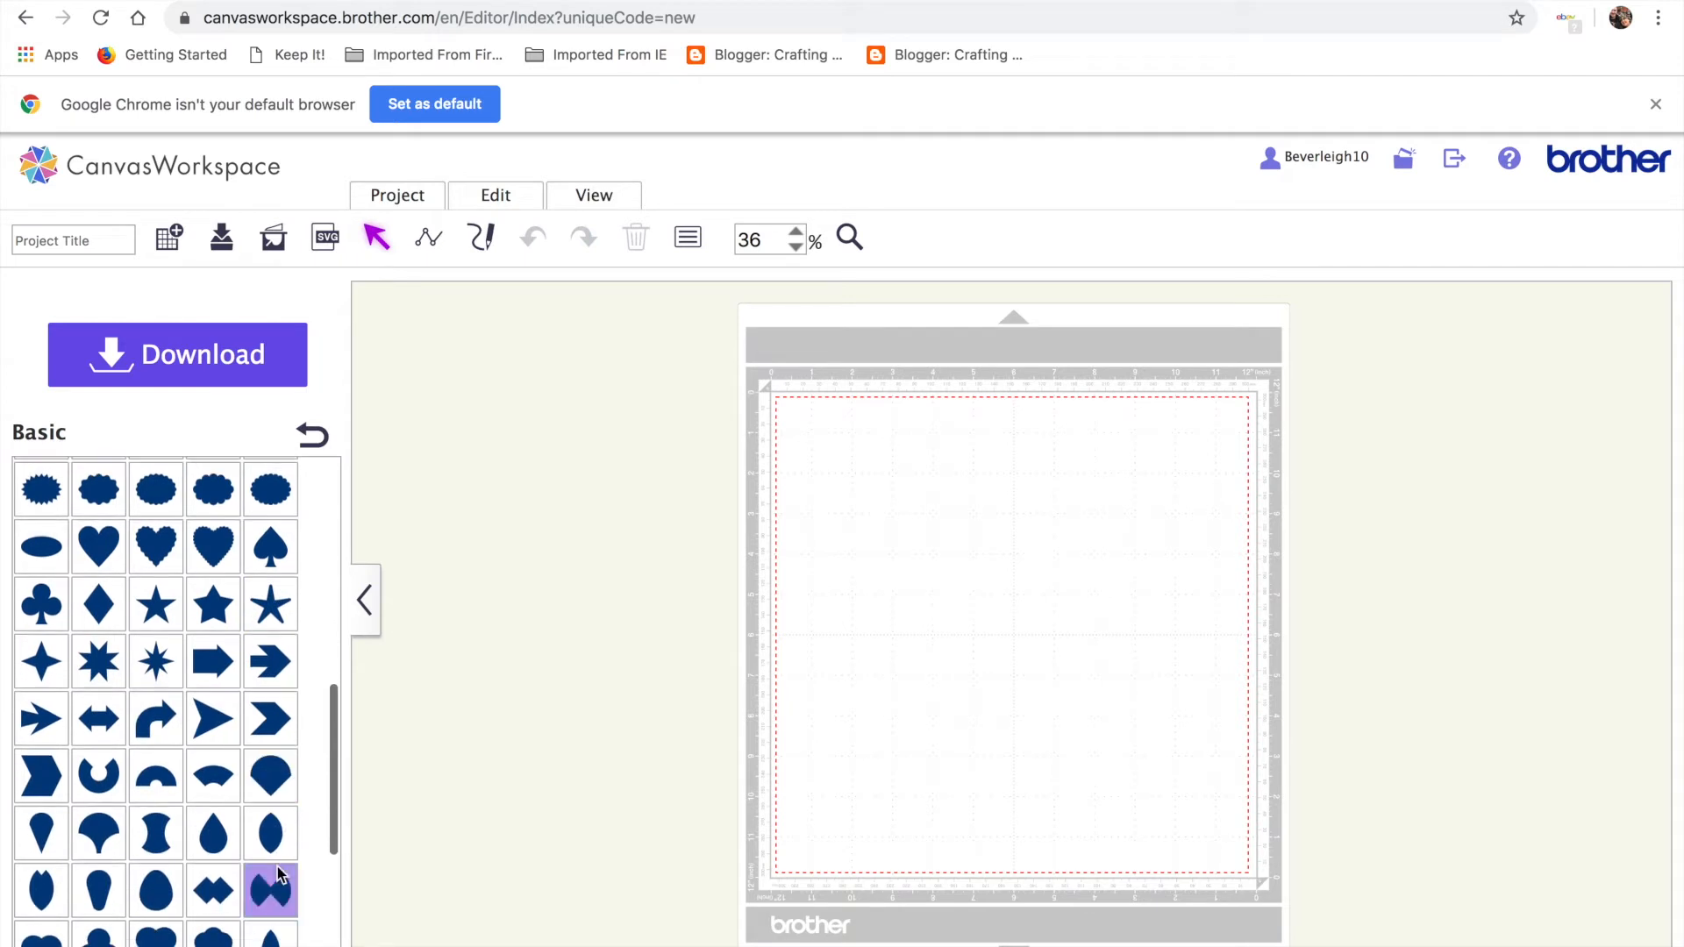
pyautogui.scroll(2, 277, 875)
pyautogui.scroll(-4, 277, 875)
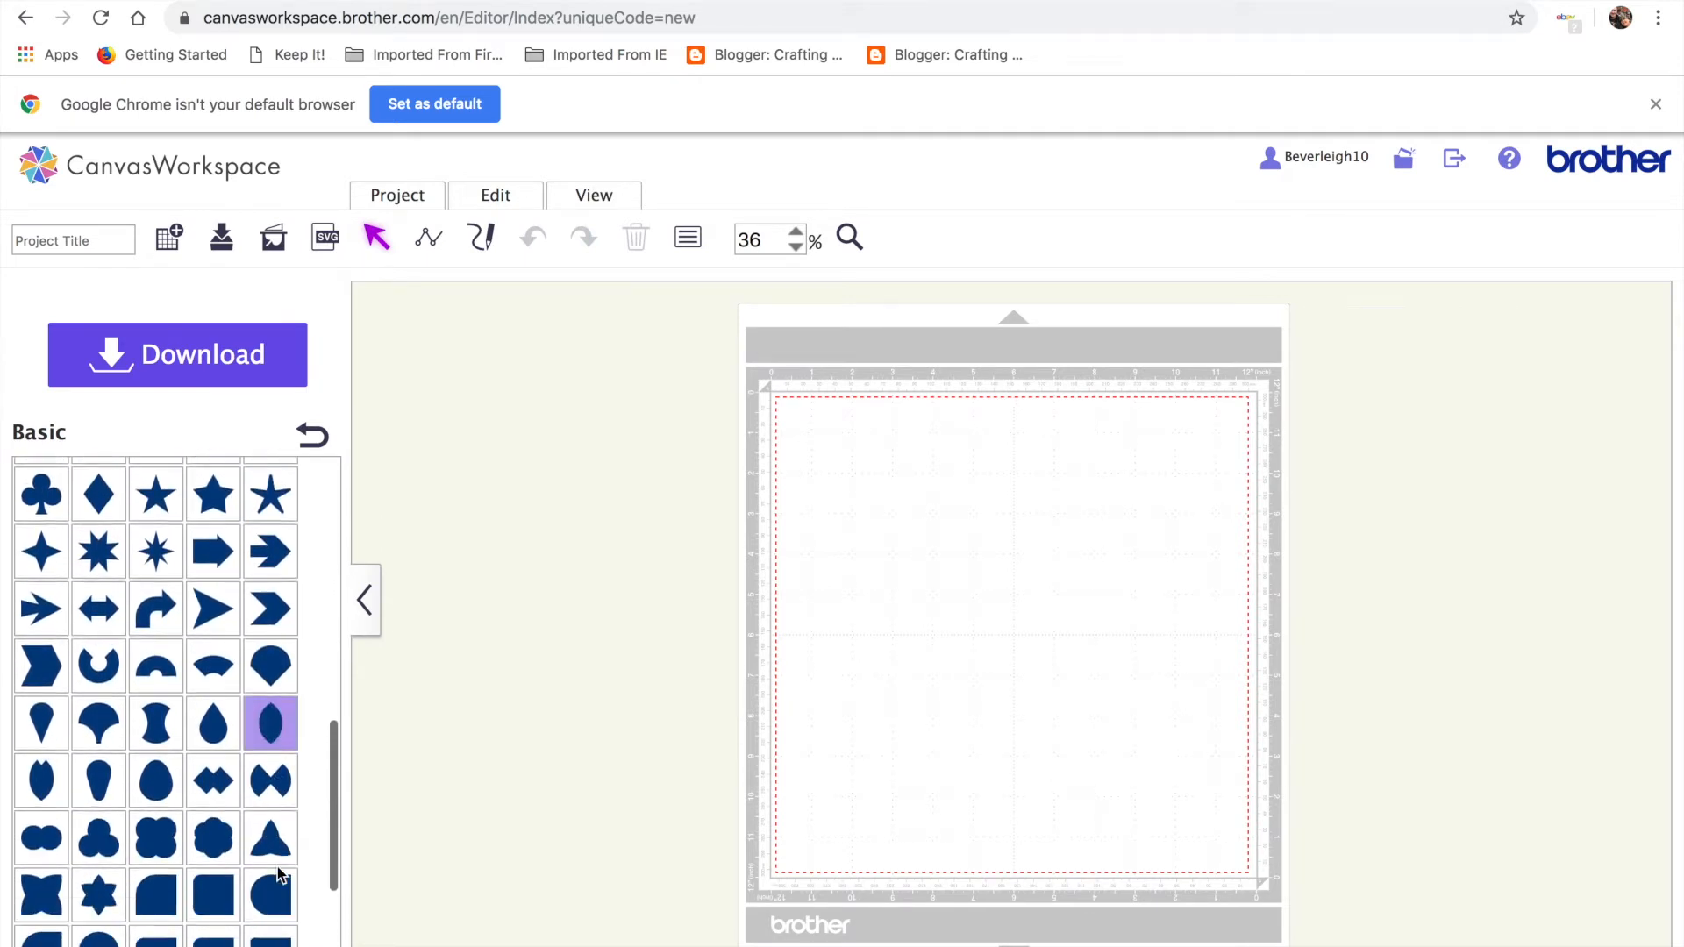
pyautogui.click(214, 821)
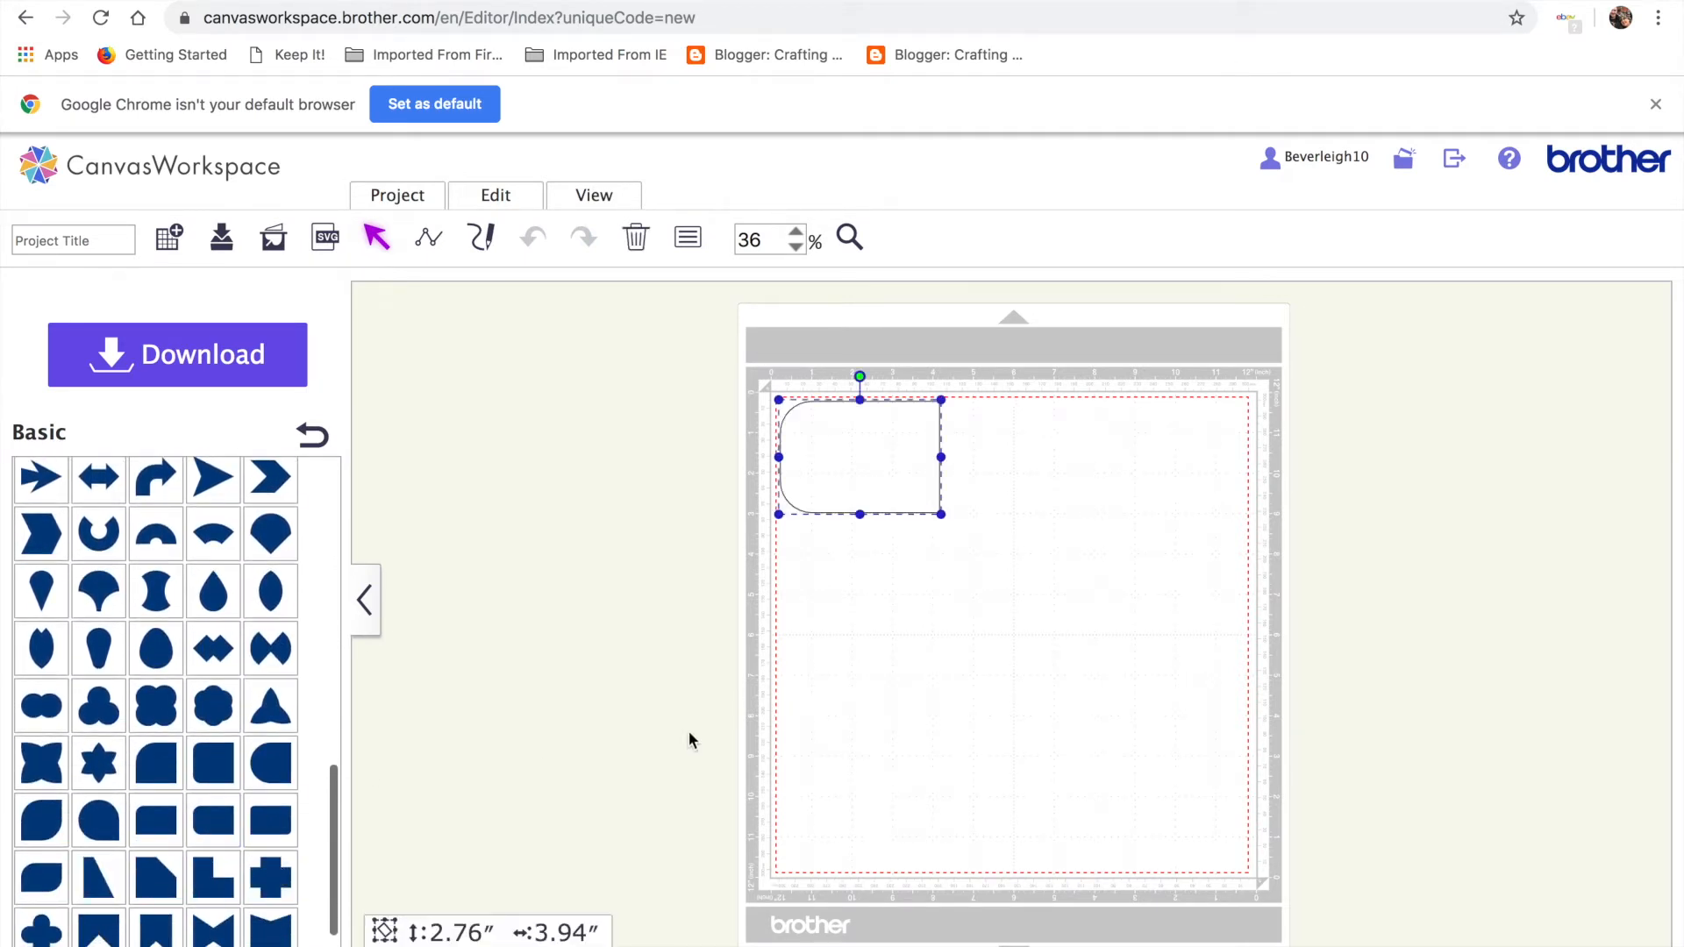
pyautogui.moveTo(892, 473); pyautogui.dragTo(977, 614)
# Rotate the shape by 90 degrees so its rounded end faces up.
pyautogui.click(687, 237)
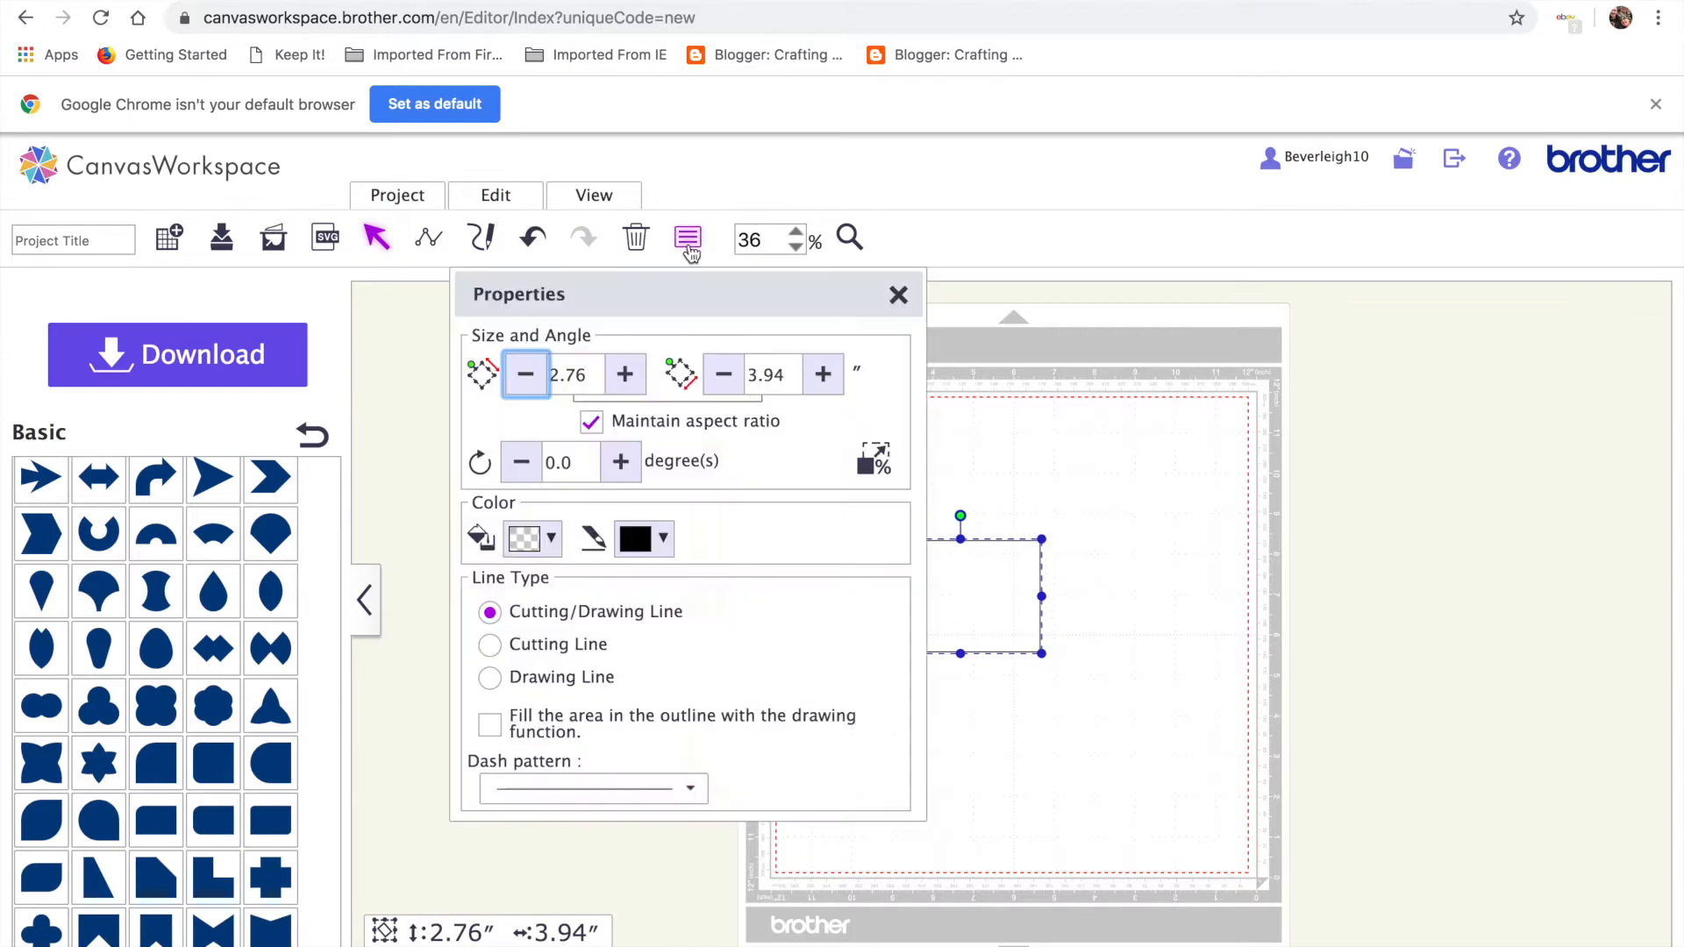
pyautogui.click(555, 461)
pyautogui.press('BackSpace')
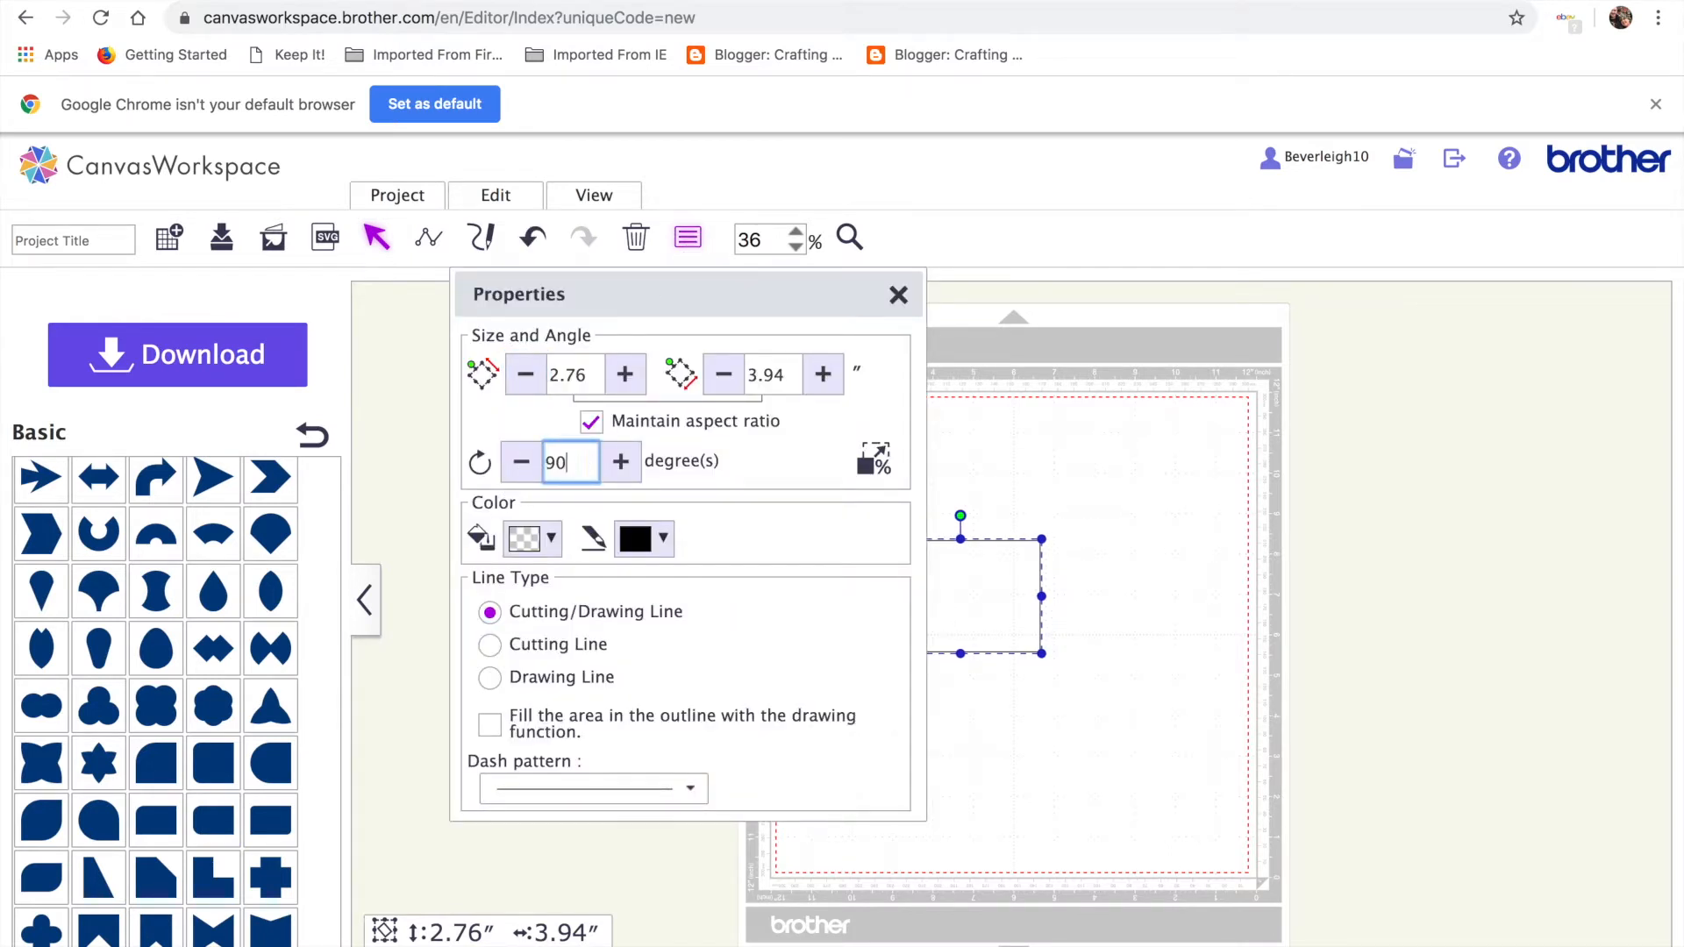
pyautogui.write('90')
pyautogui.press('Return')
pyautogui.click(893, 296)
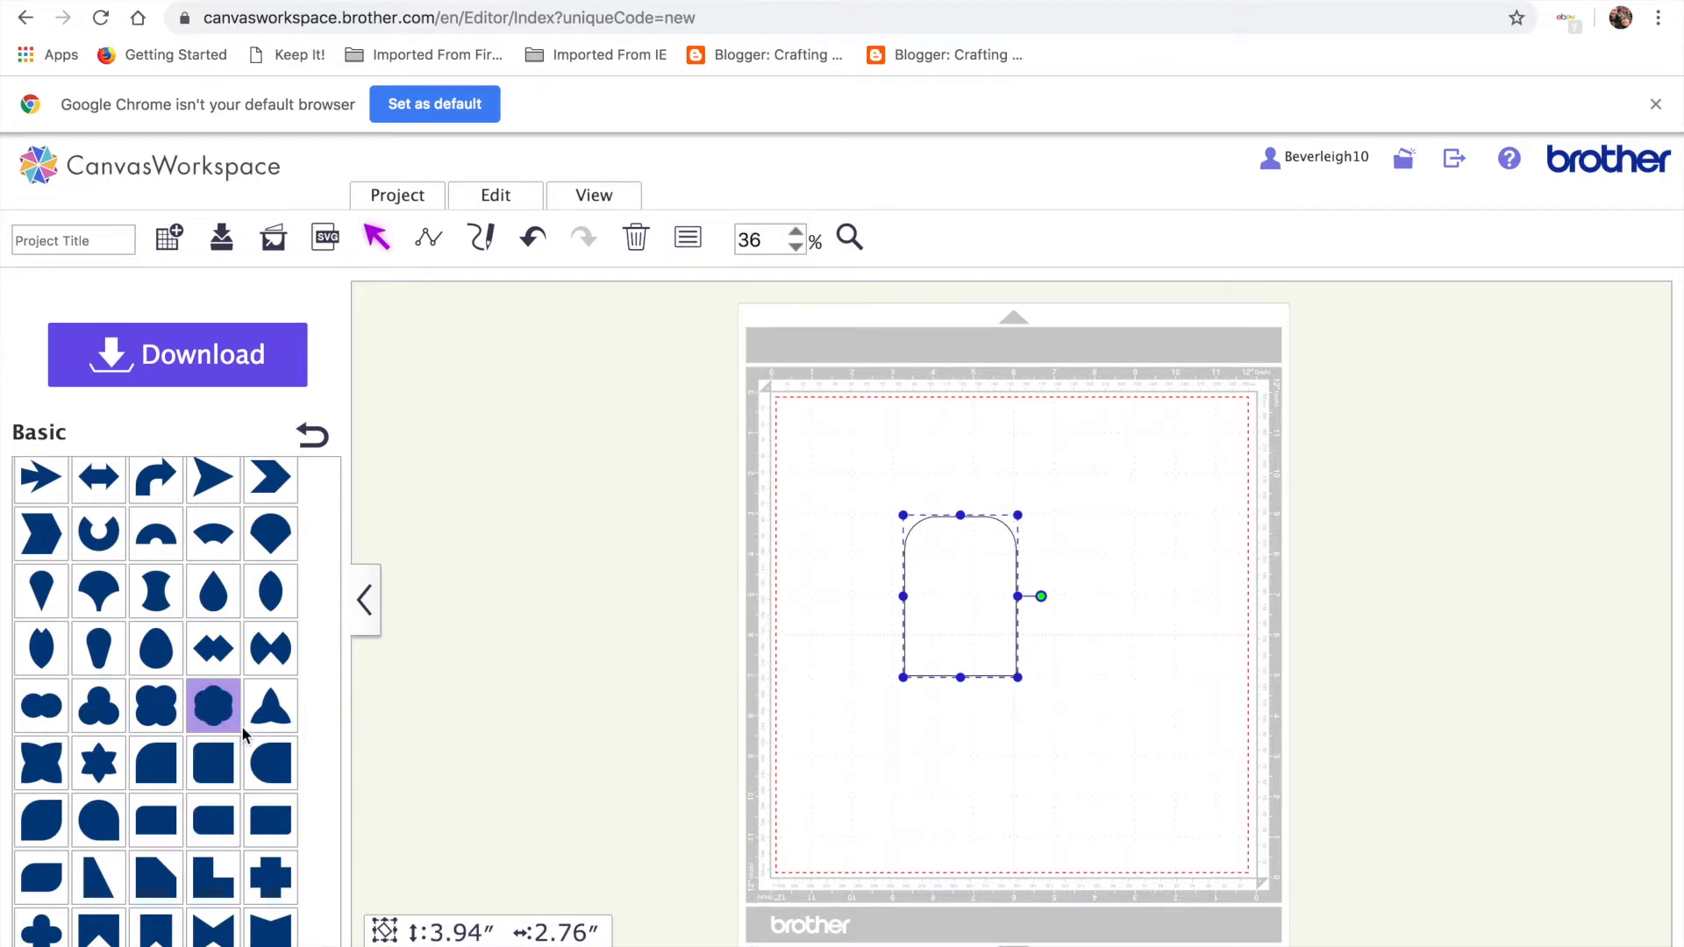
# Add the basic three-pointed shape and enlarge the rounded panel to about 5.59 inches high by 4.69 inches wide.
pyautogui.moveTo(270, 706); pyautogui.dragTo(737, 641)
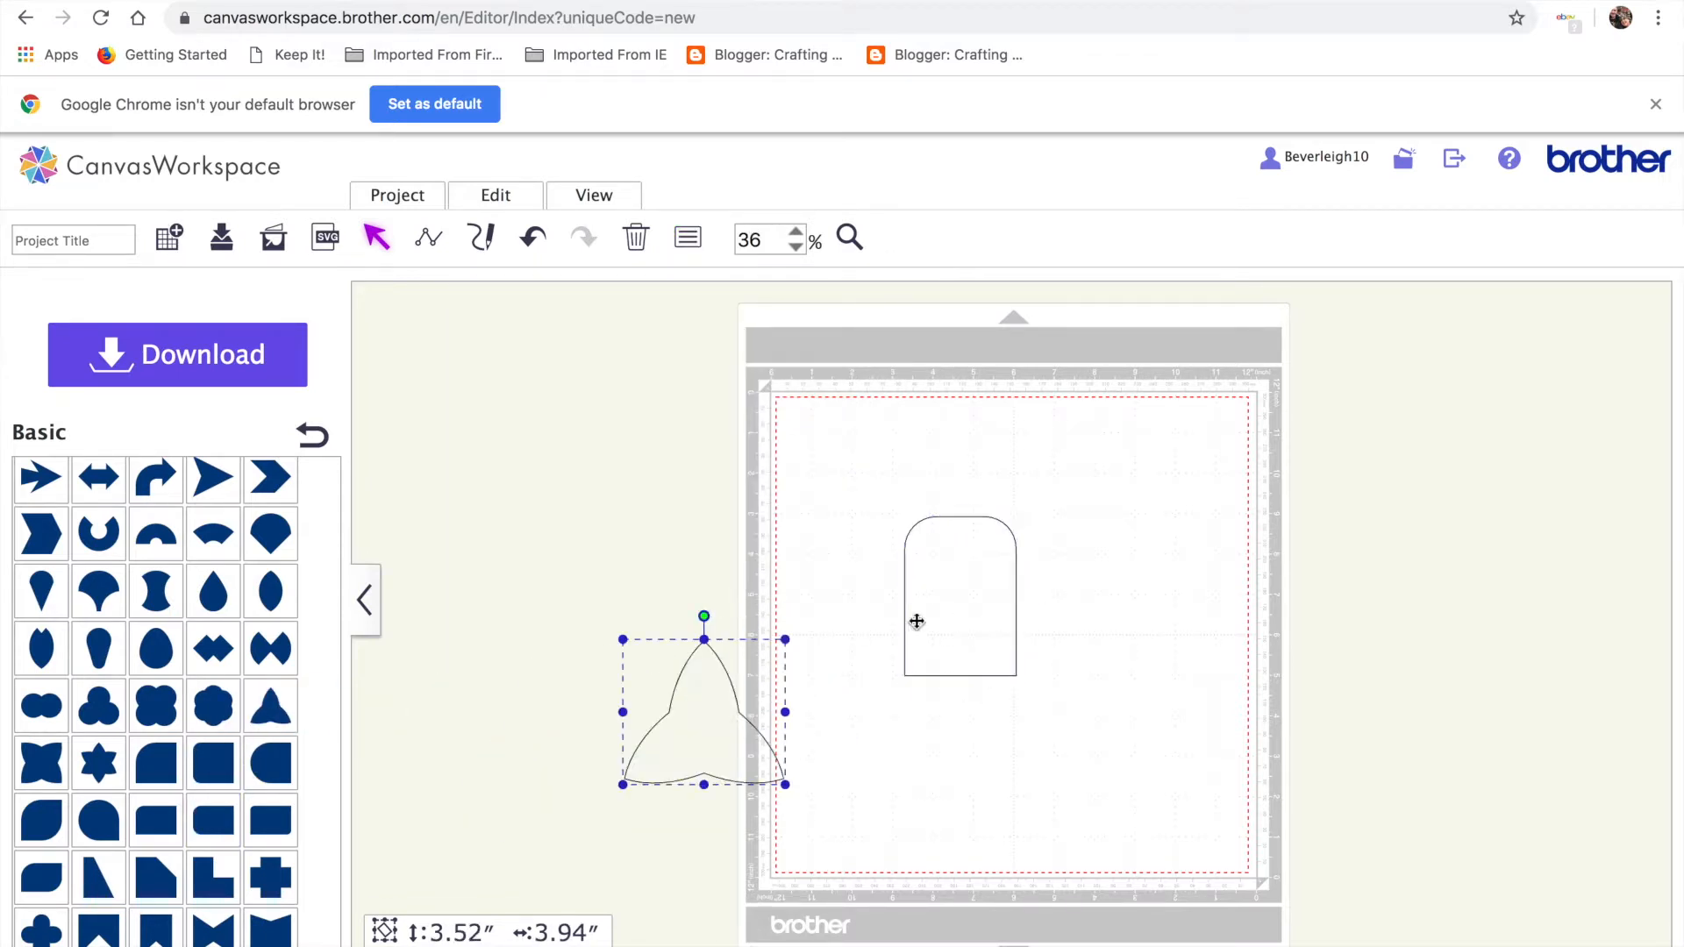
pyautogui.click(985, 658)
pyautogui.moveTo(1018, 677); pyautogui.dragTo(1079, 746)
# Position the three-pointed shape over the panel's upper edge so that only its tip sticks out above.
pyautogui.moveTo(675, 754); pyautogui.dragTo(952, 595)
pyautogui.click(972, 730)
pyautogui.moveTo(1060, 628); pyautogui.dragTo(998, 665)
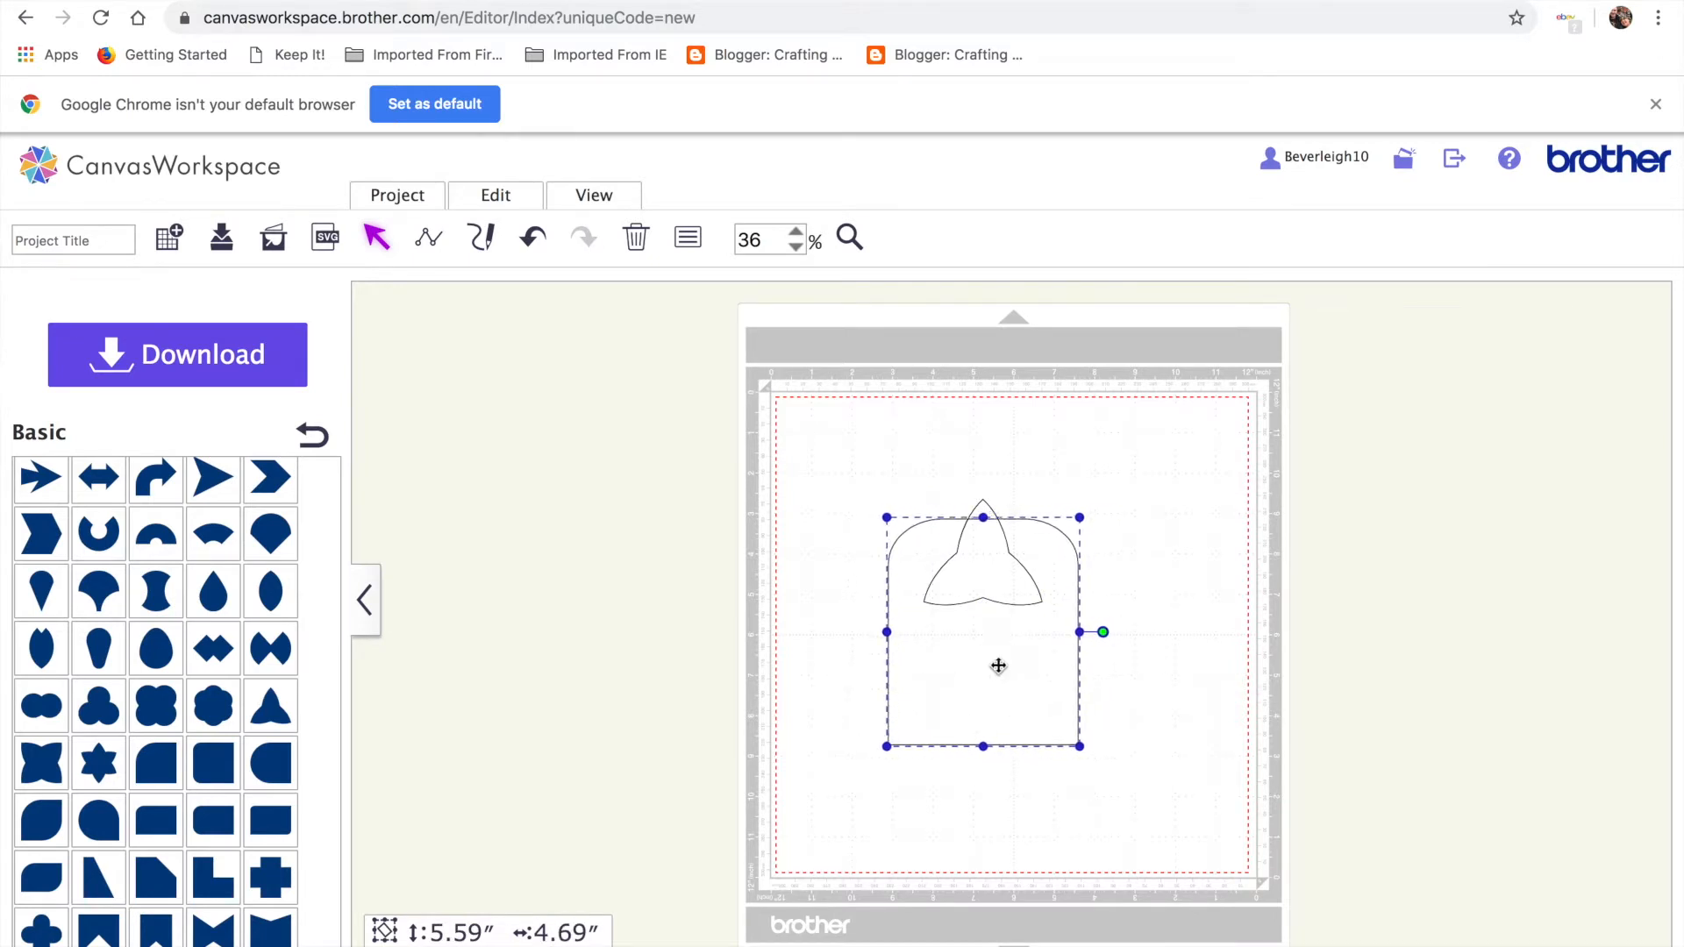
# Select the panel and the three-pointed shape together and align them on their horizontal centers.
pyautogui.click(1210, 682)
pyautogui.moveTo(821, 430); pyautogui.dragTo(1121, 829)
pyautogui.click(492, 197)
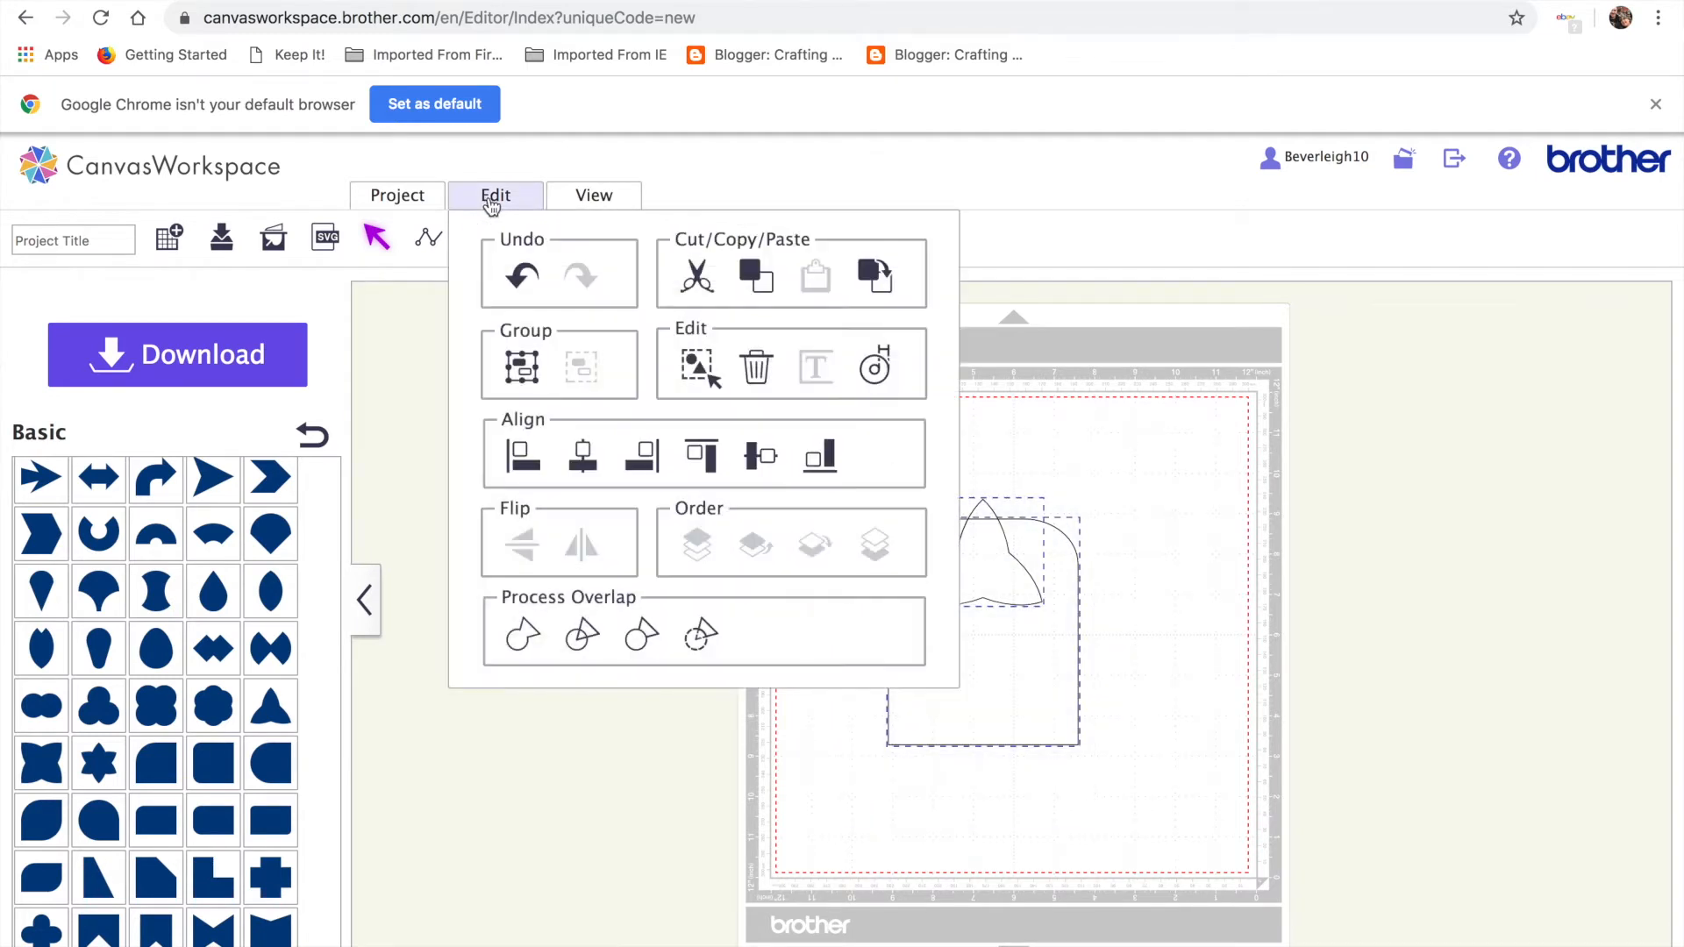
pyautogui.click(586, 459)
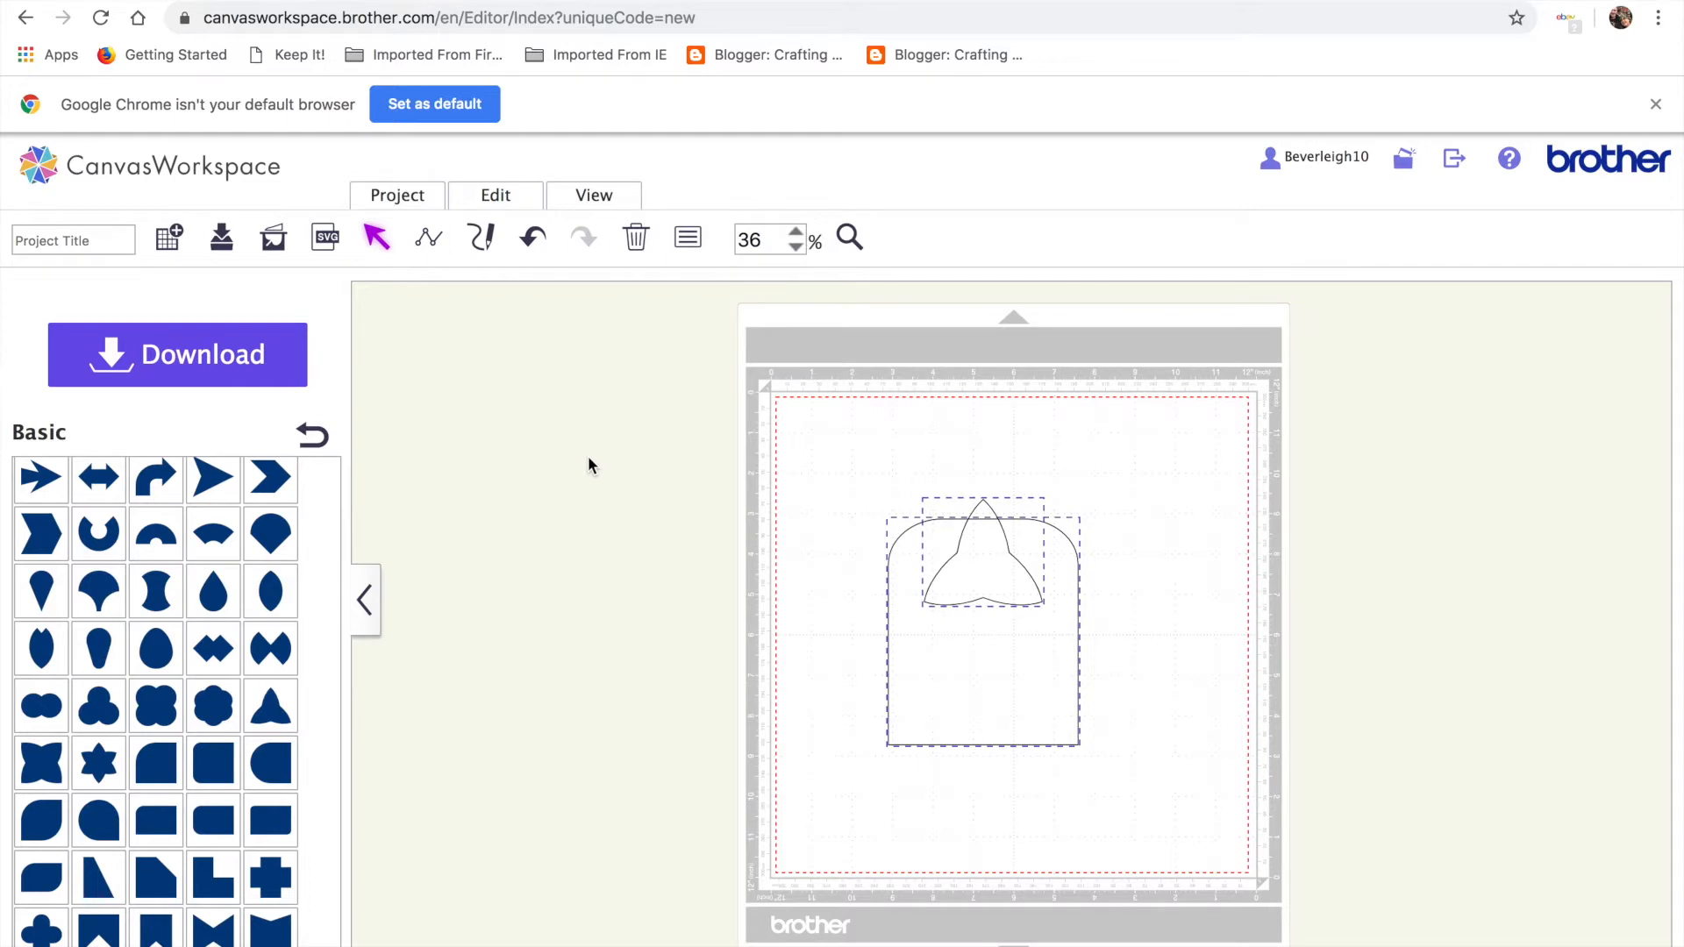
# Weld the two shapes into one outline, shrink it to about 3.86 by 2.98 inches and move it to the mat's upper edge.
pyautogui.click(511, 193)
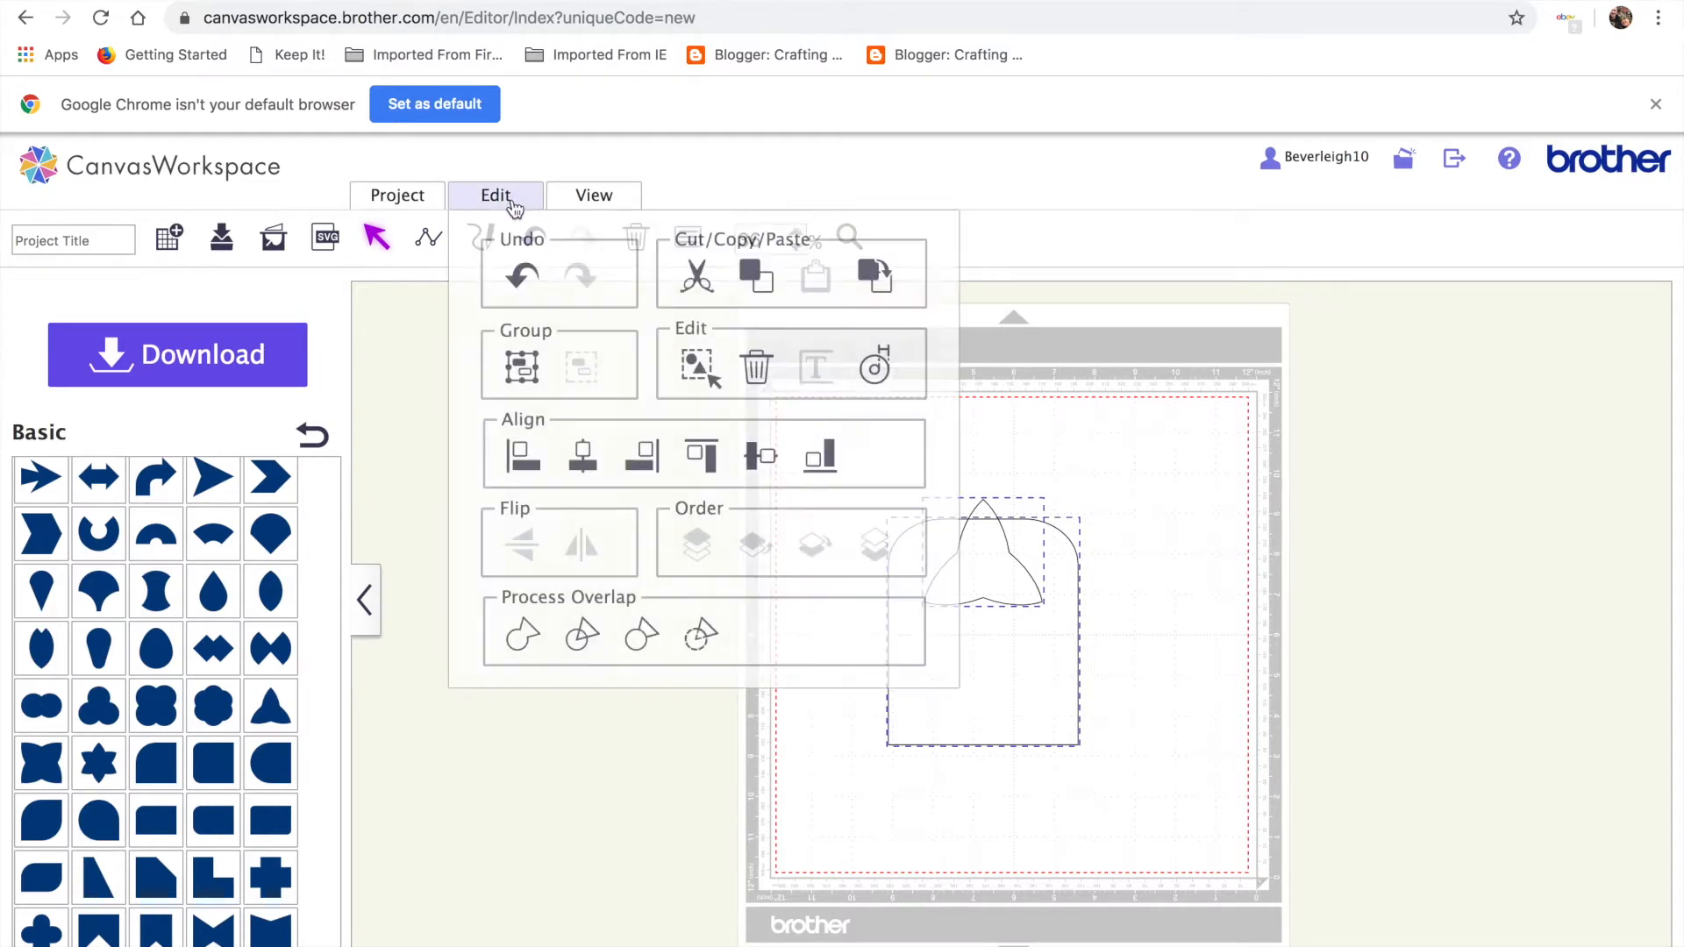
pyautogui.click(514, 647)
pyautogui.click(968, 621)
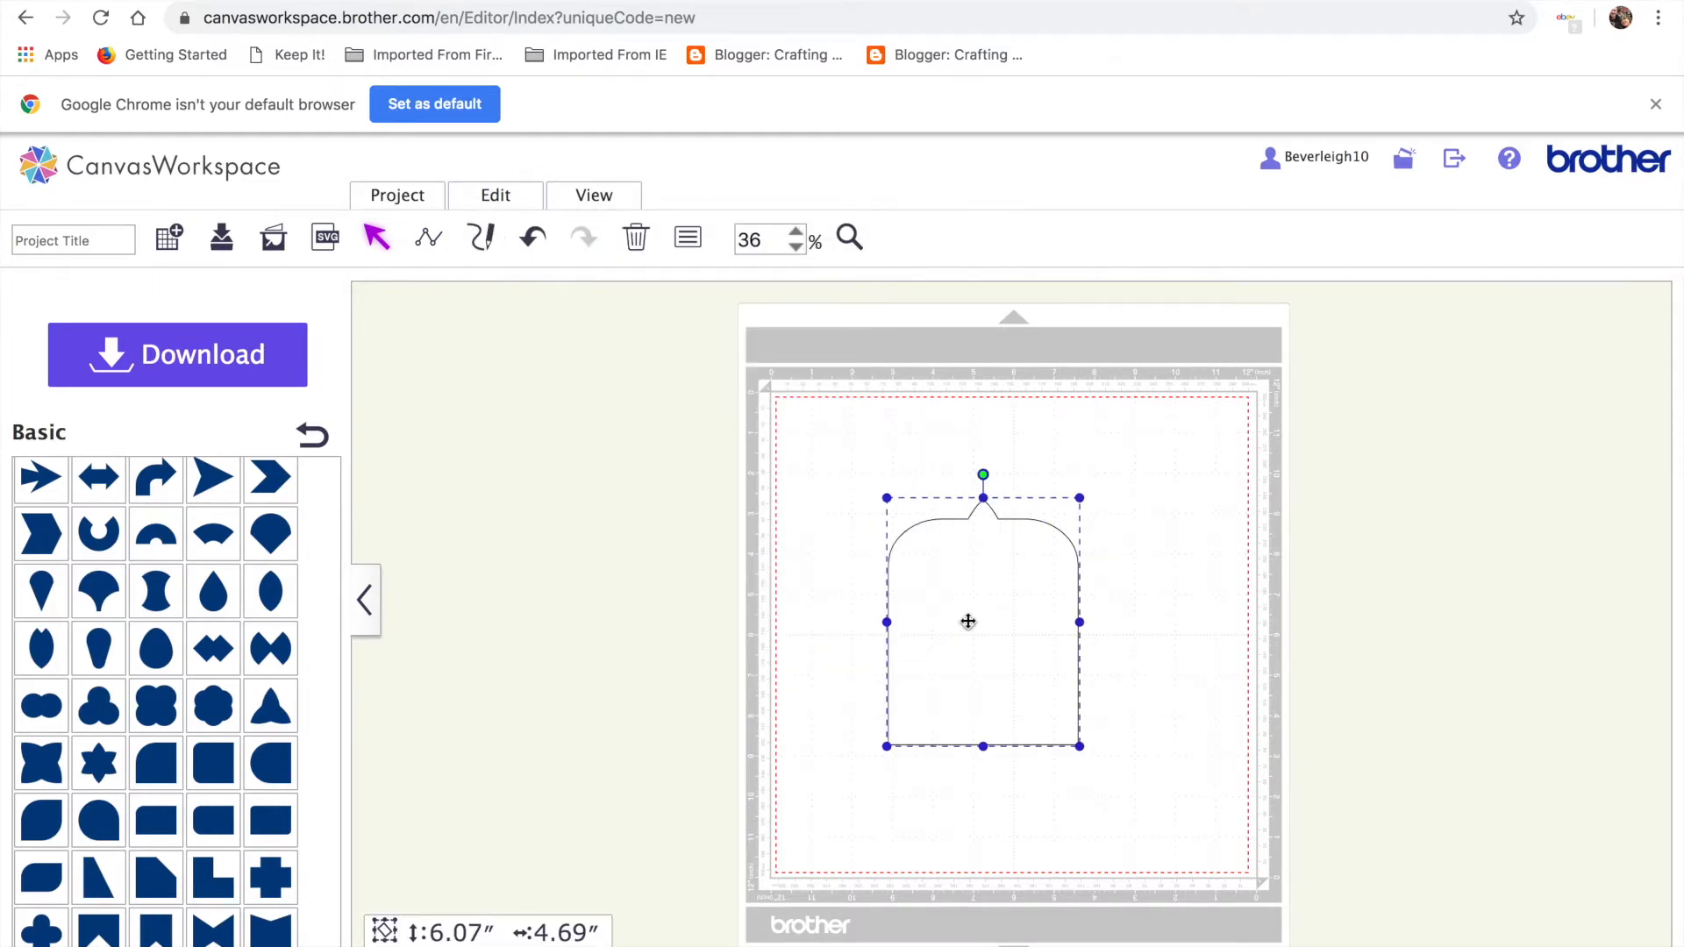
pyautogui.moveTo(886, 497); pyautogui.dragTo(956, 518)
pyautogui.moveTo(1026, 664); pyautogui.dragTo(989, 458)
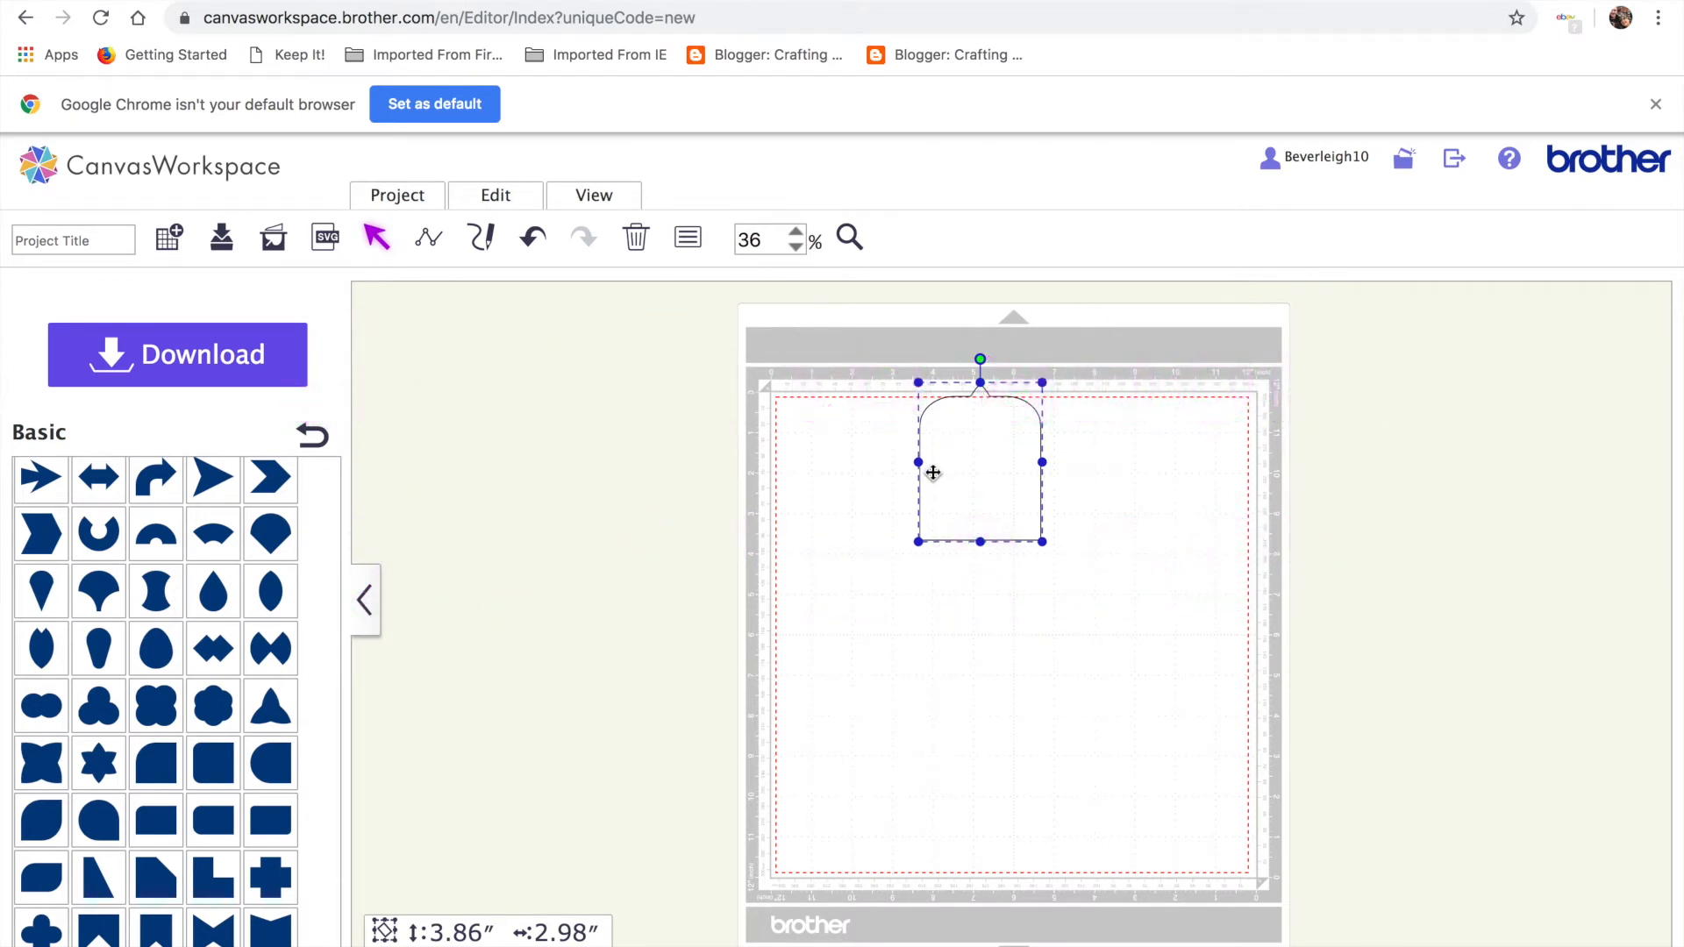
# Duplicate the pointed panel, flip the copy vertically and place it below the original with a gap between them.
pyautogui.hotkey('ctrl', 'v')
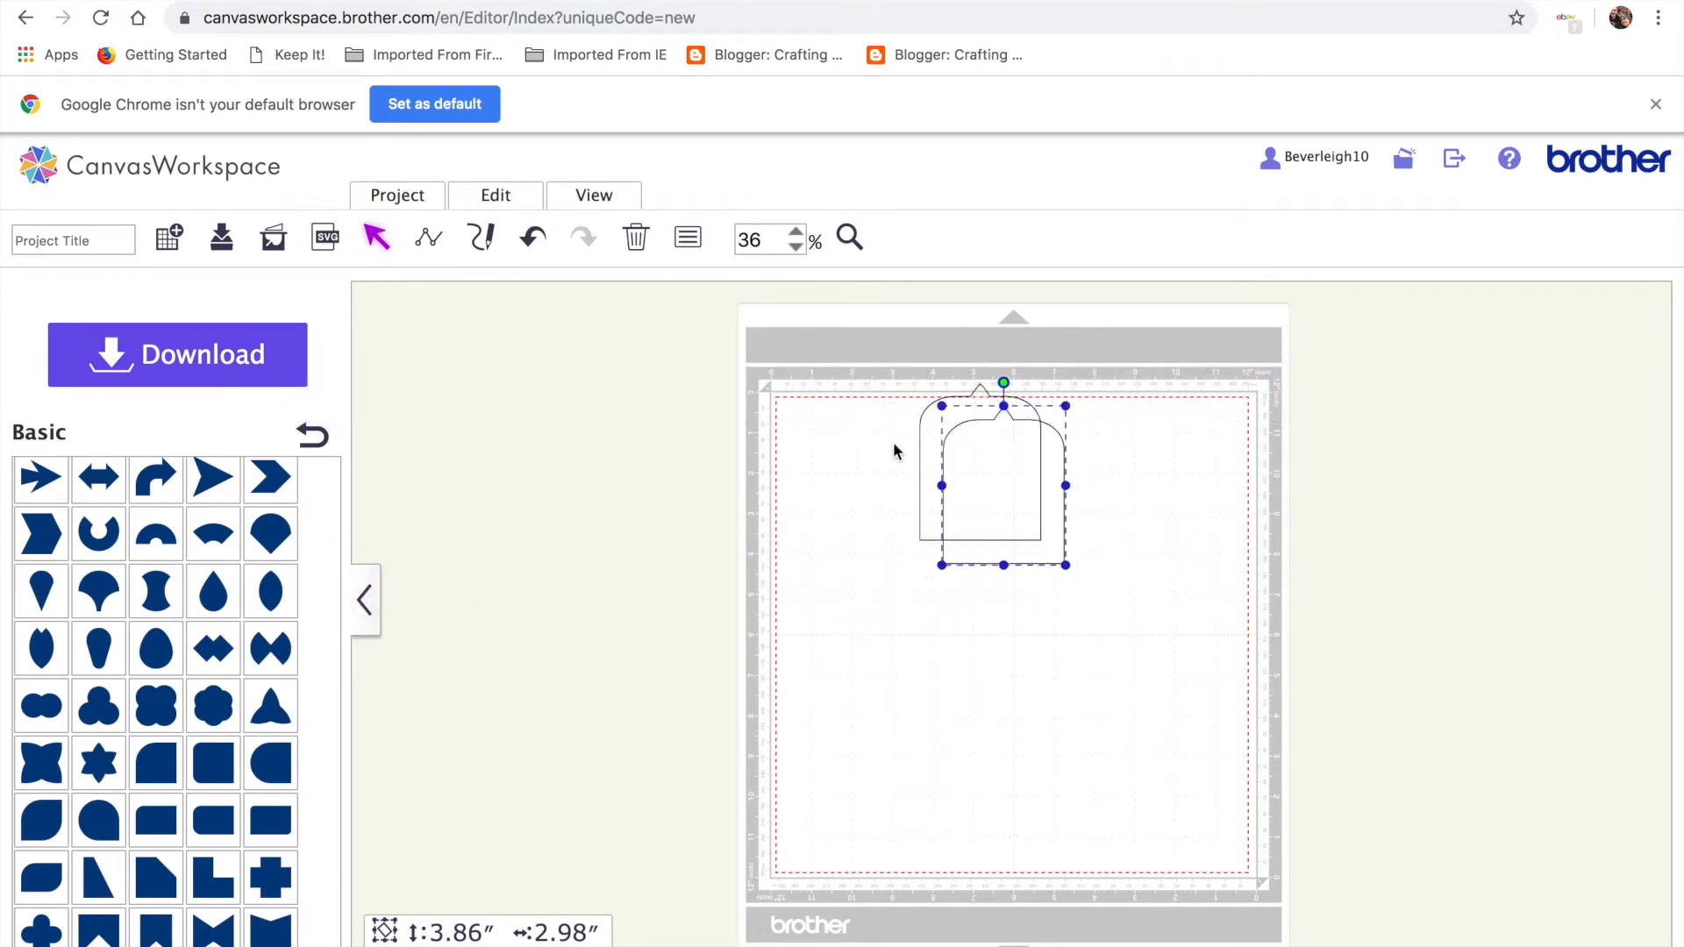
pyautogui.click(516, 201)
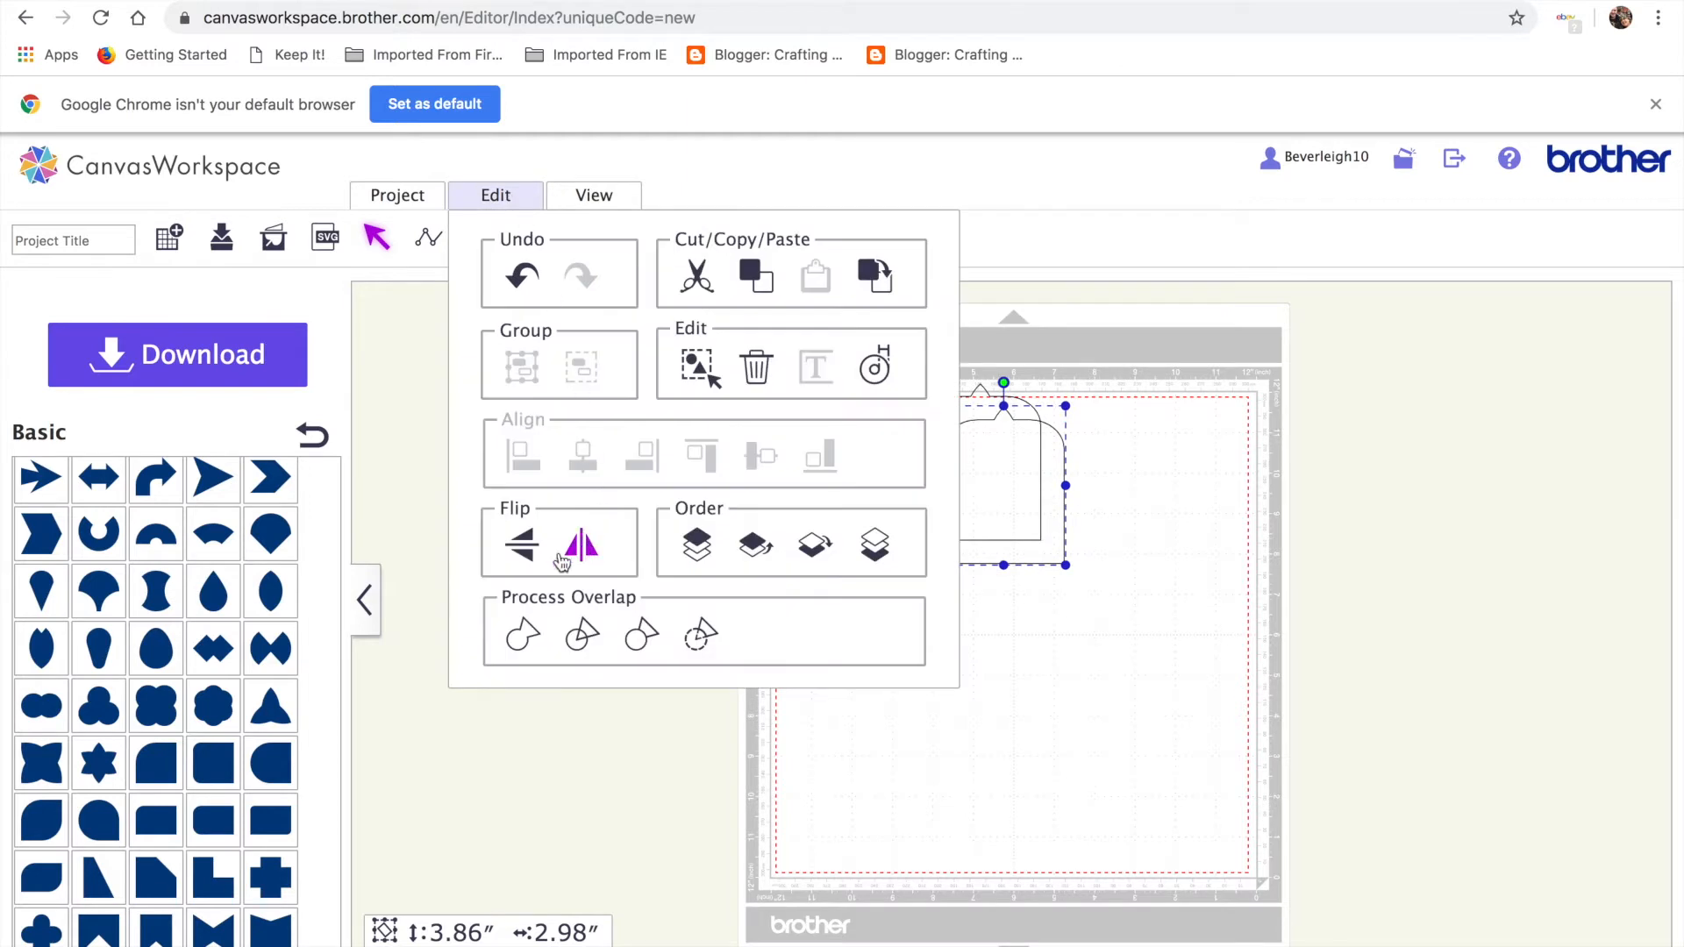
pyautogui.click(524, 546)
pyautogui.moveTo(1018, 448); pyautogui.dragTo(997, 707)
# Select the upper and lower panels and align them on their horizontal centers.
pyautogui.click(1001, 467)
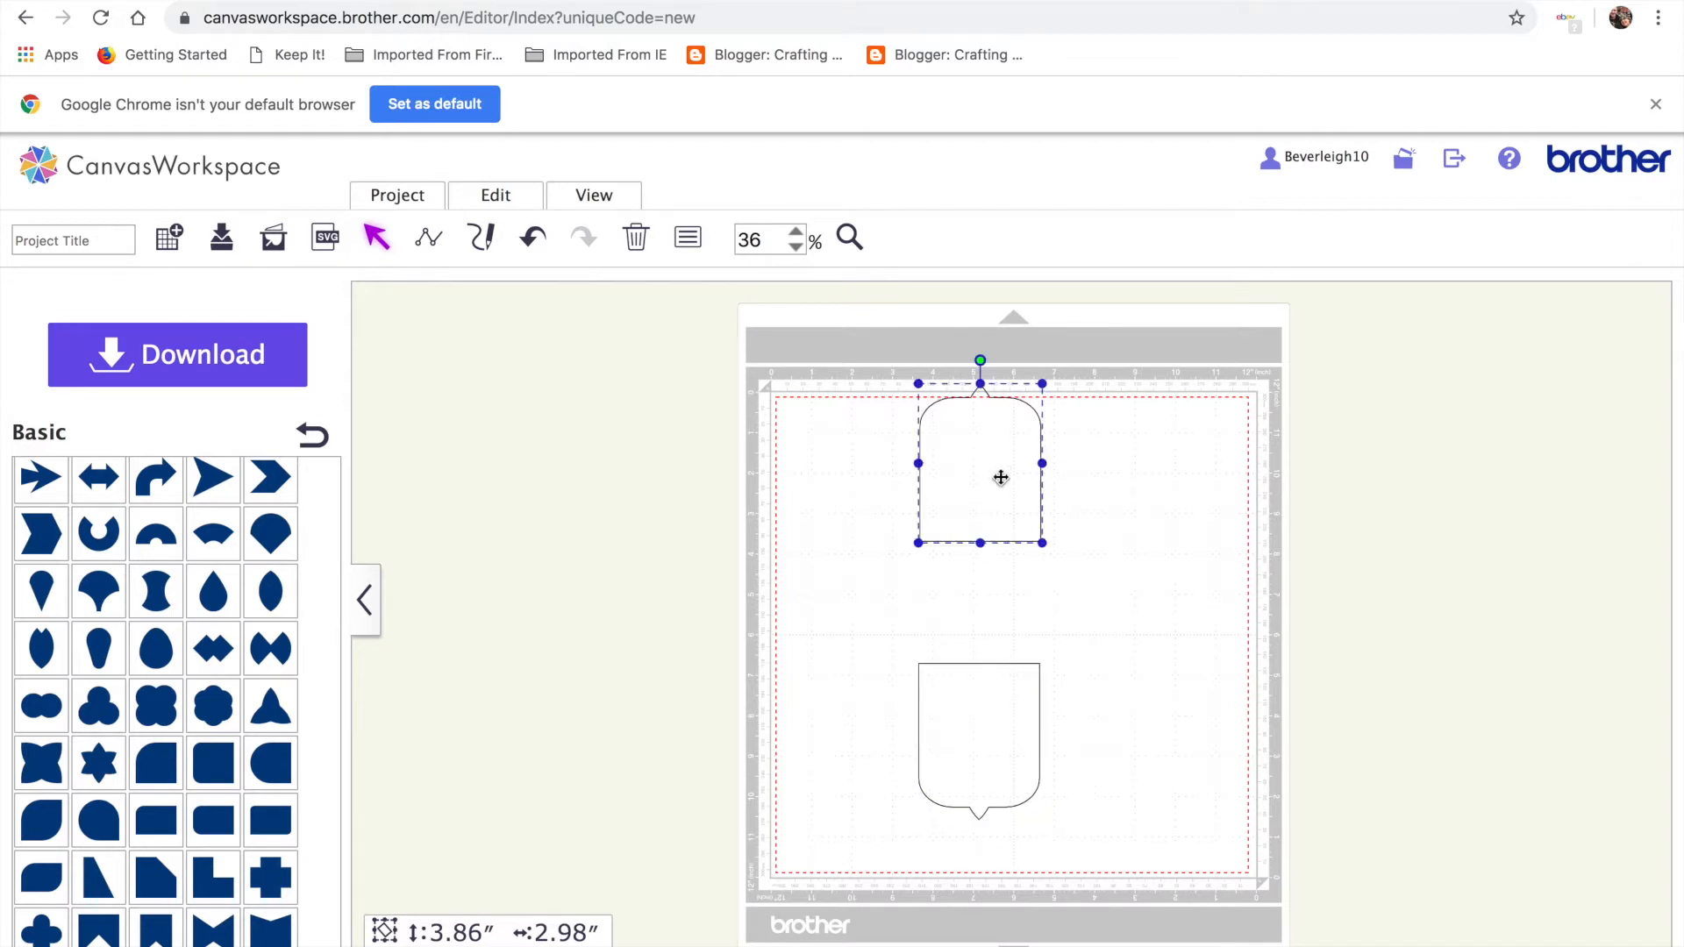
pyautogui.keyDown('shift'); pyautogui.click(1002, 692); pyautogui.keyUp('shift')
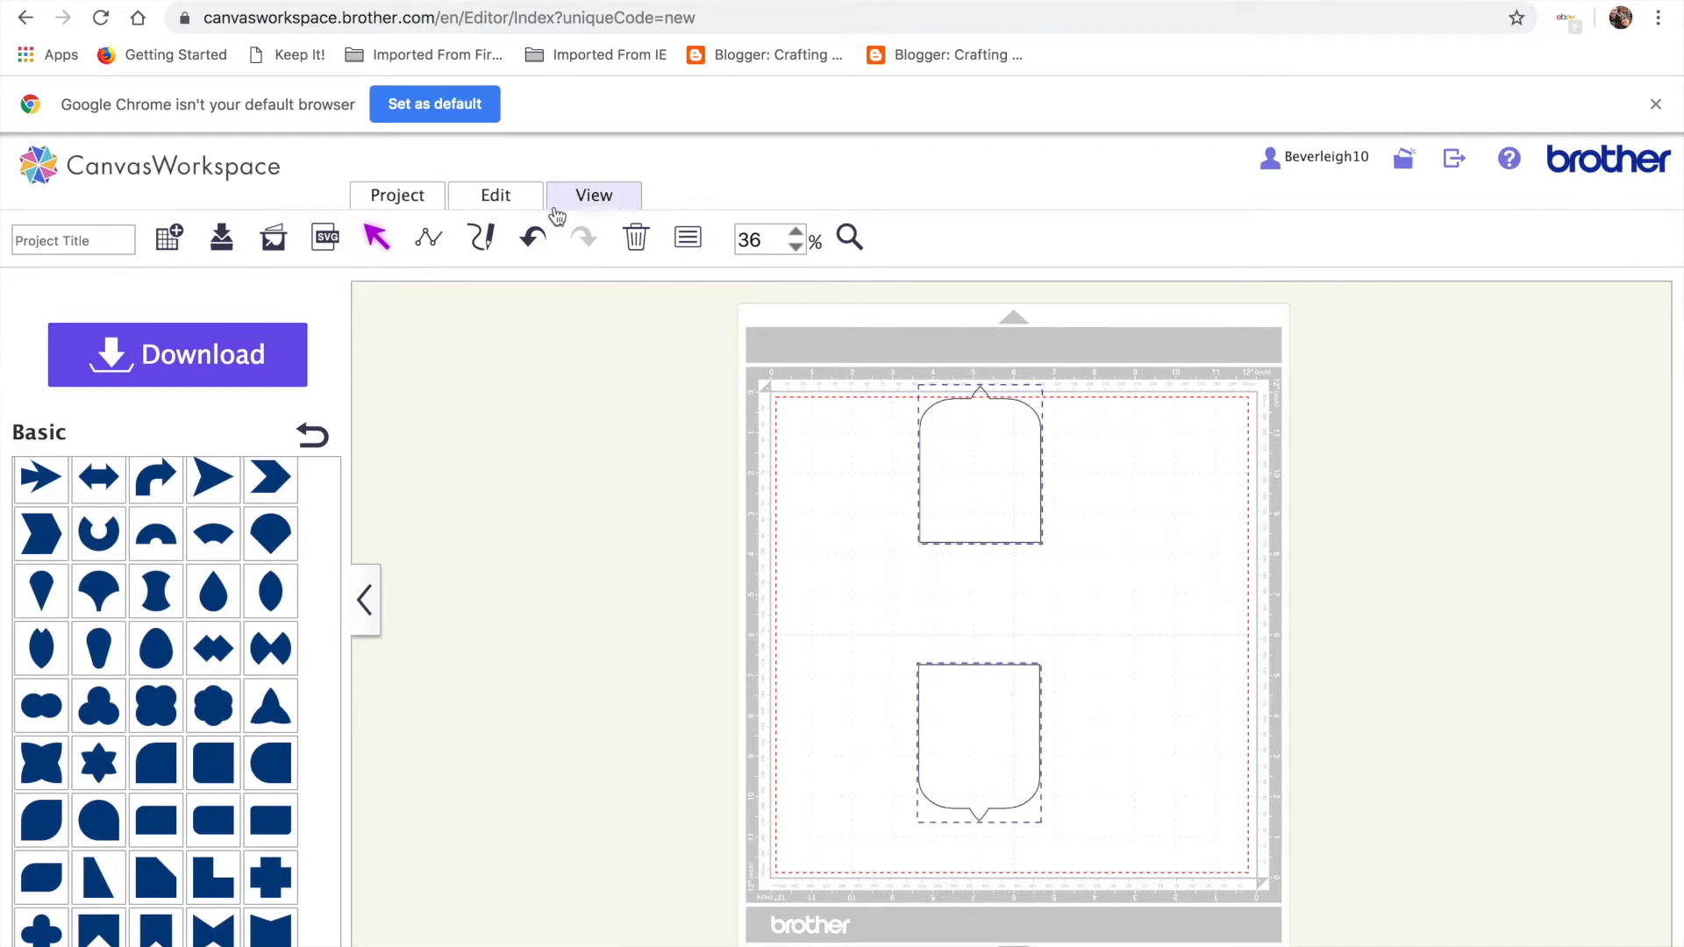
pyautogui.click(518, 202)
pyautogui.click(577, 465)
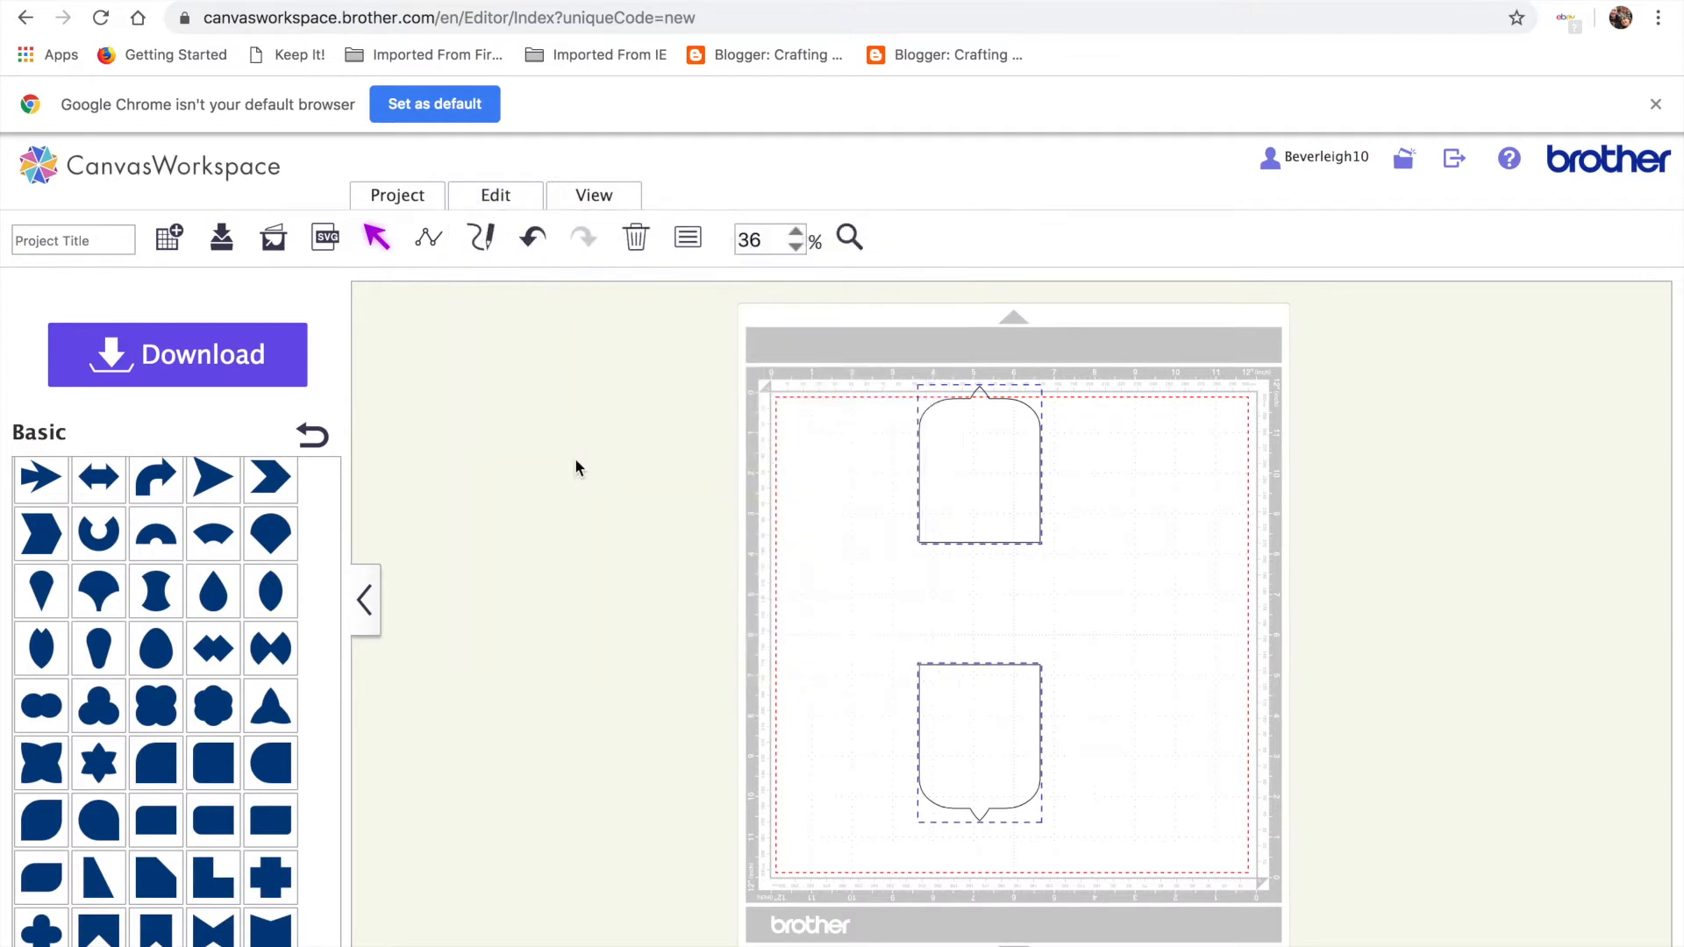
# Group the two panels and move the group fully inside the mat's cutting area.
pyautogui.click(514, 201)
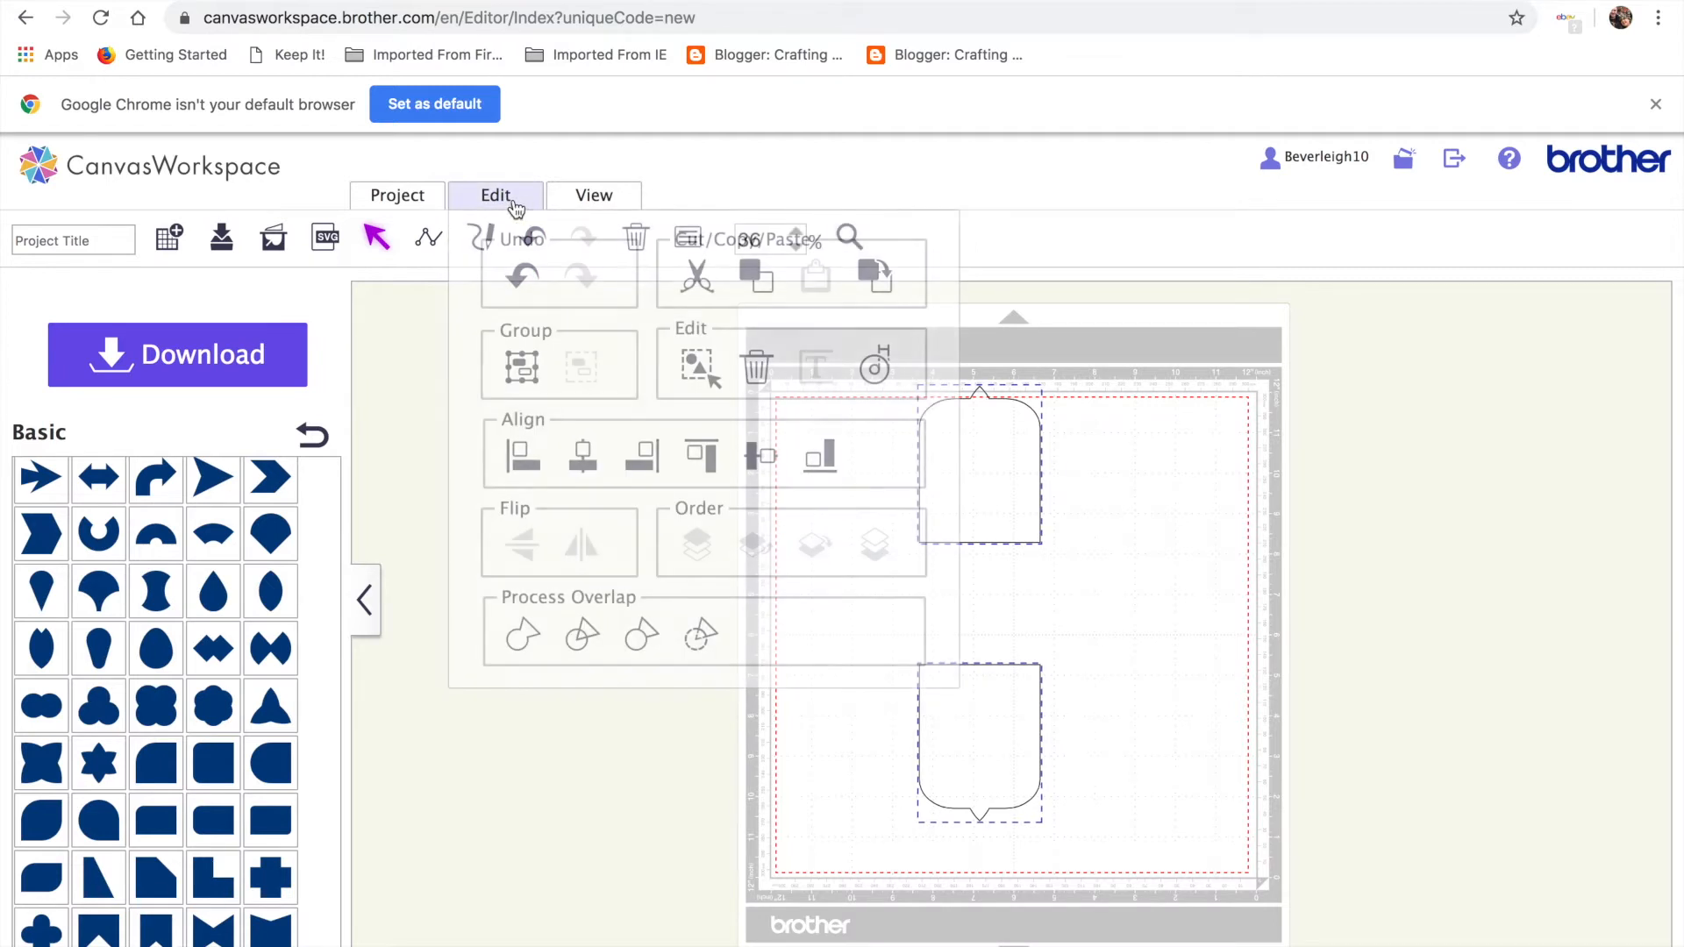
pyautogui.click(526, 374)
pyautogui.moveTo(968, 509); pyautogui.dragTo(931, 528)
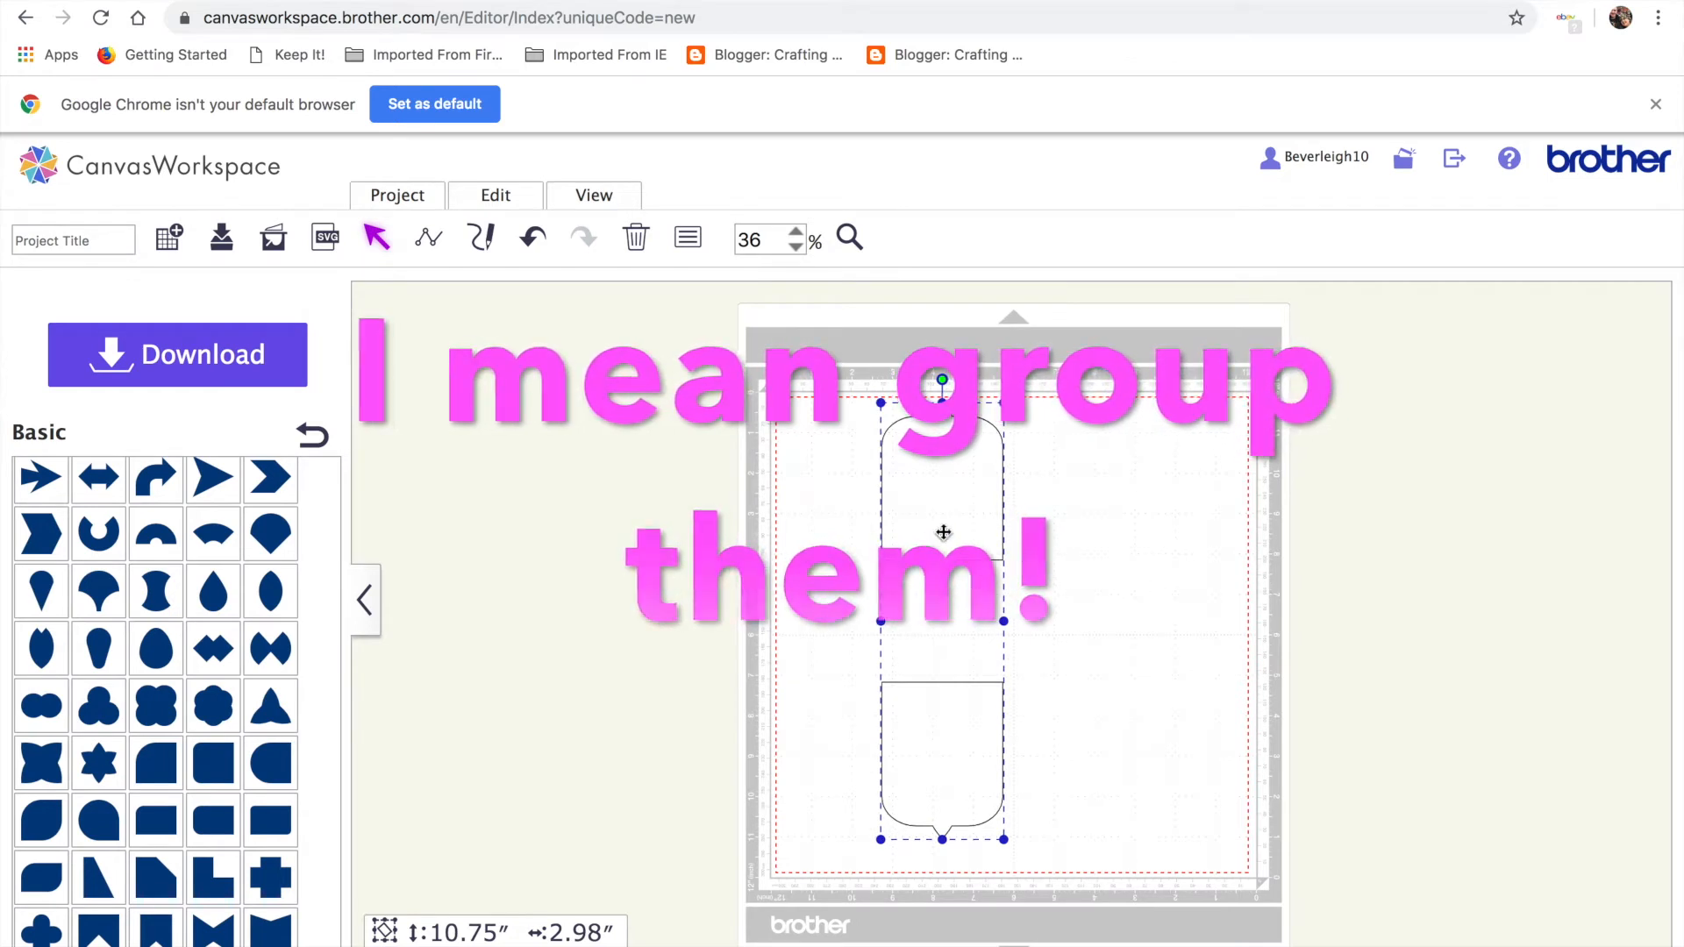
pyautogui.moveTo(940, 530); pyautogui.dragTo(939, 541)
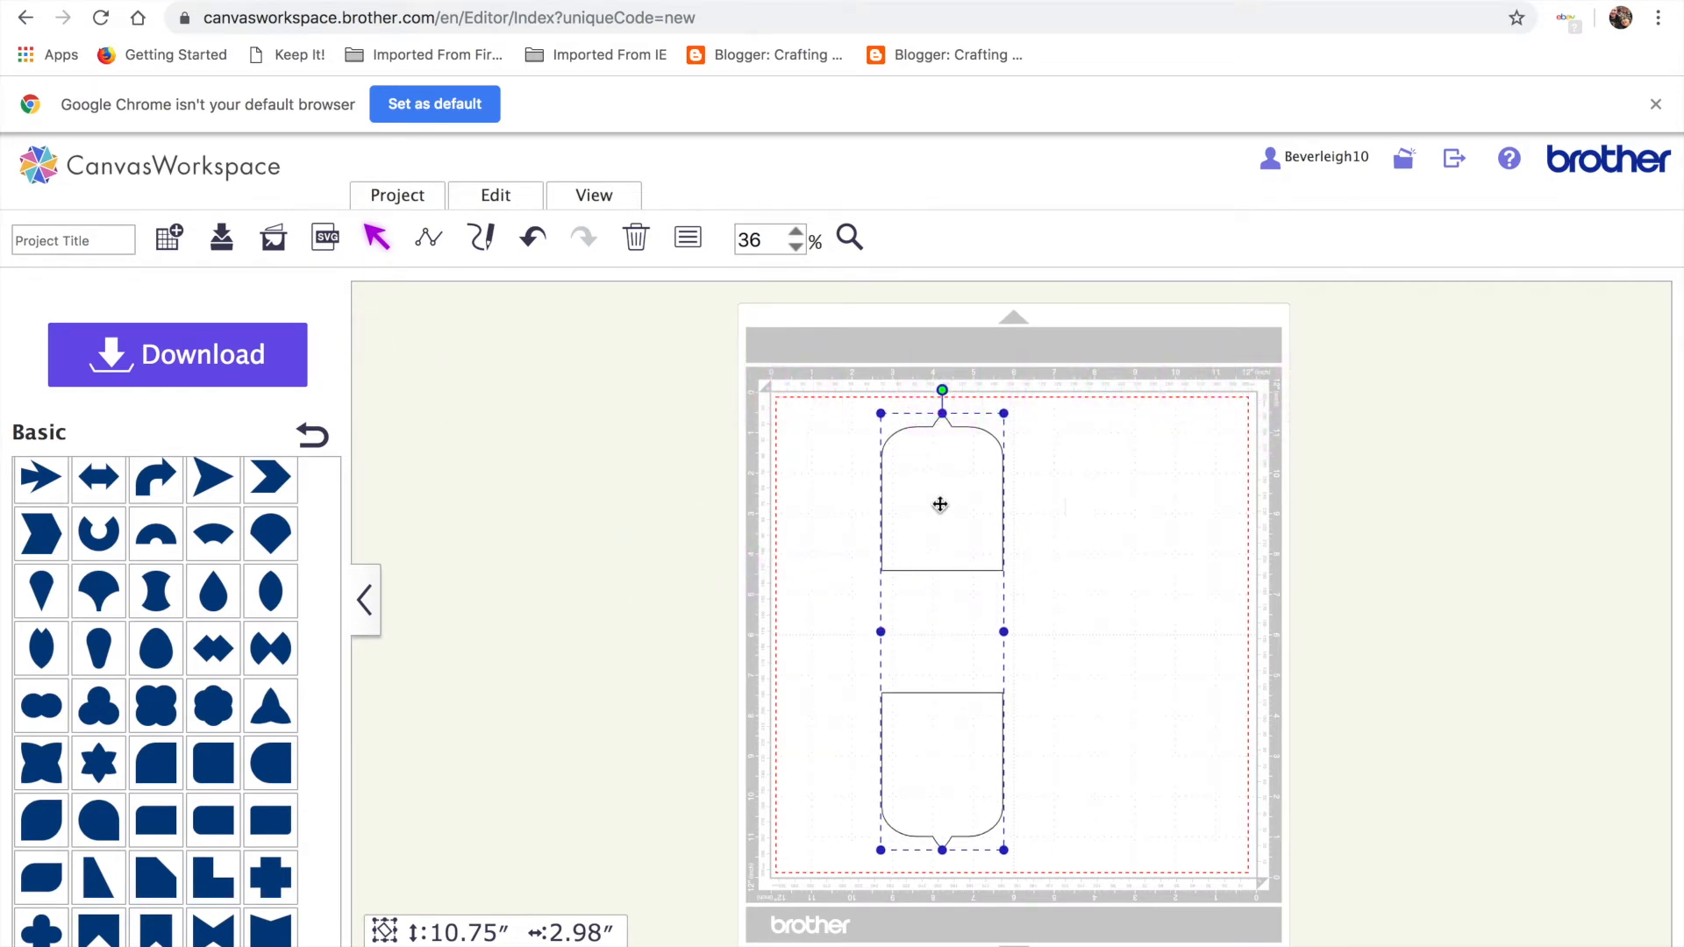
# Duplicate the grouped panel pair three times.
pyautogui.hotkey('ctrl', 'd')
pyautogui.hotkey('ctrl', 'd')
pyautogui.hotkey('ctrl', 'd')
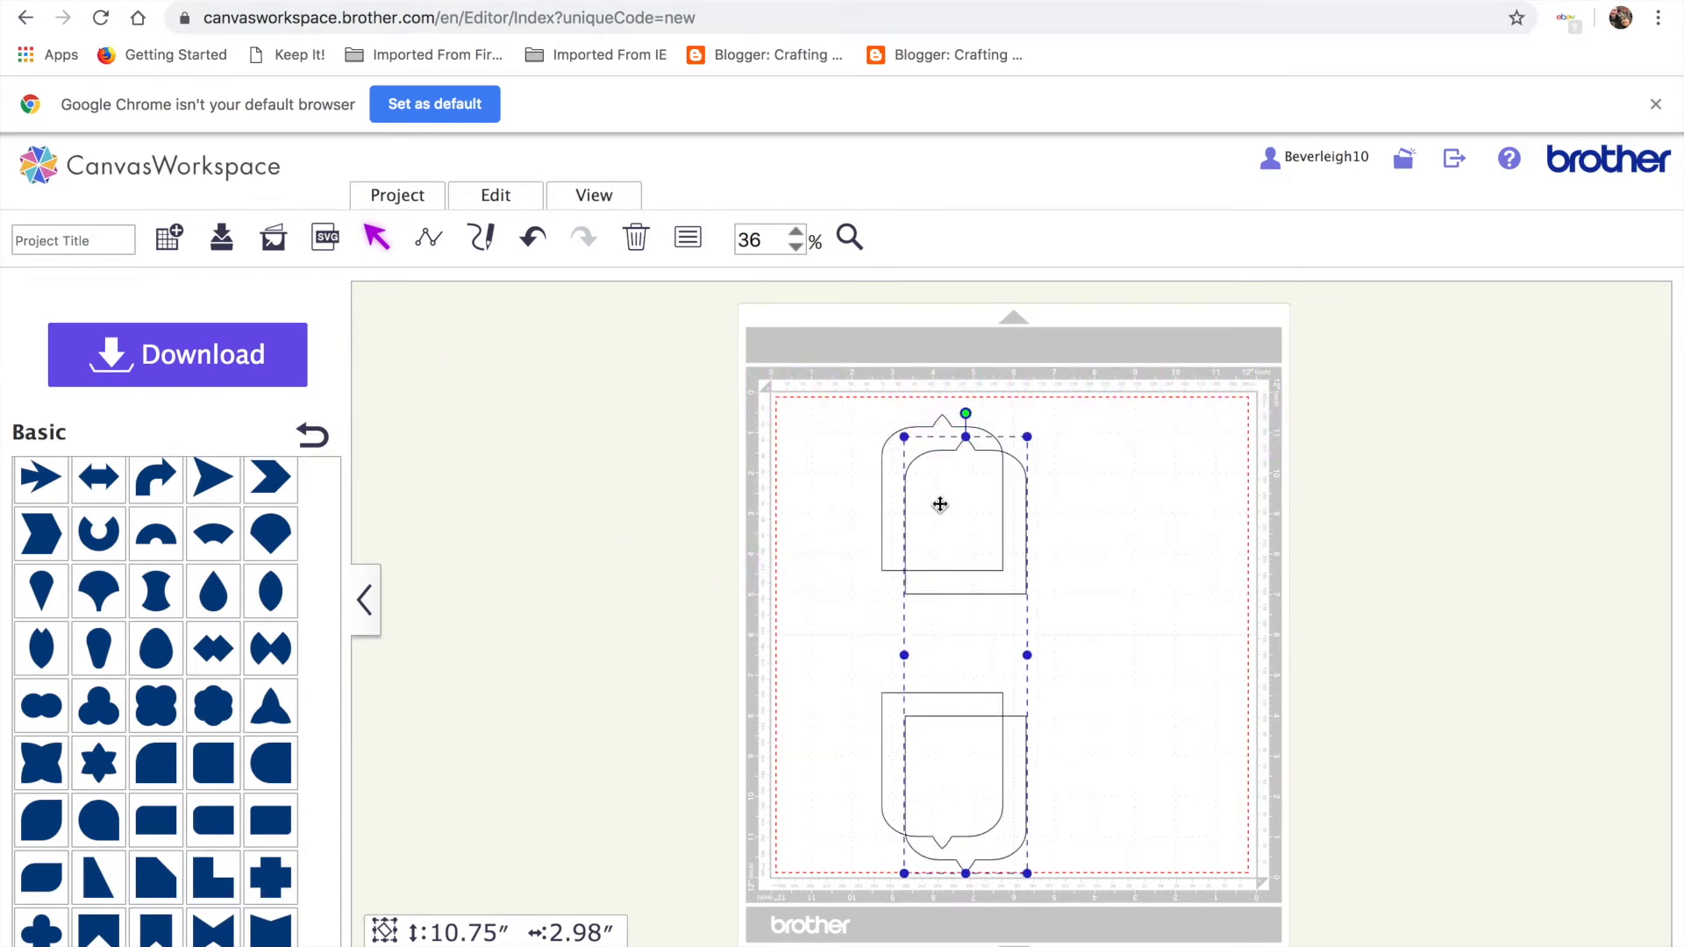
# Select all four panel pairs and center-align them horizontally and vertically so they stack exactly.
pyautogui.moveTo(862, 402); pyautogui.dragTo(1173, 887)
pyautogui.click(490, 201)
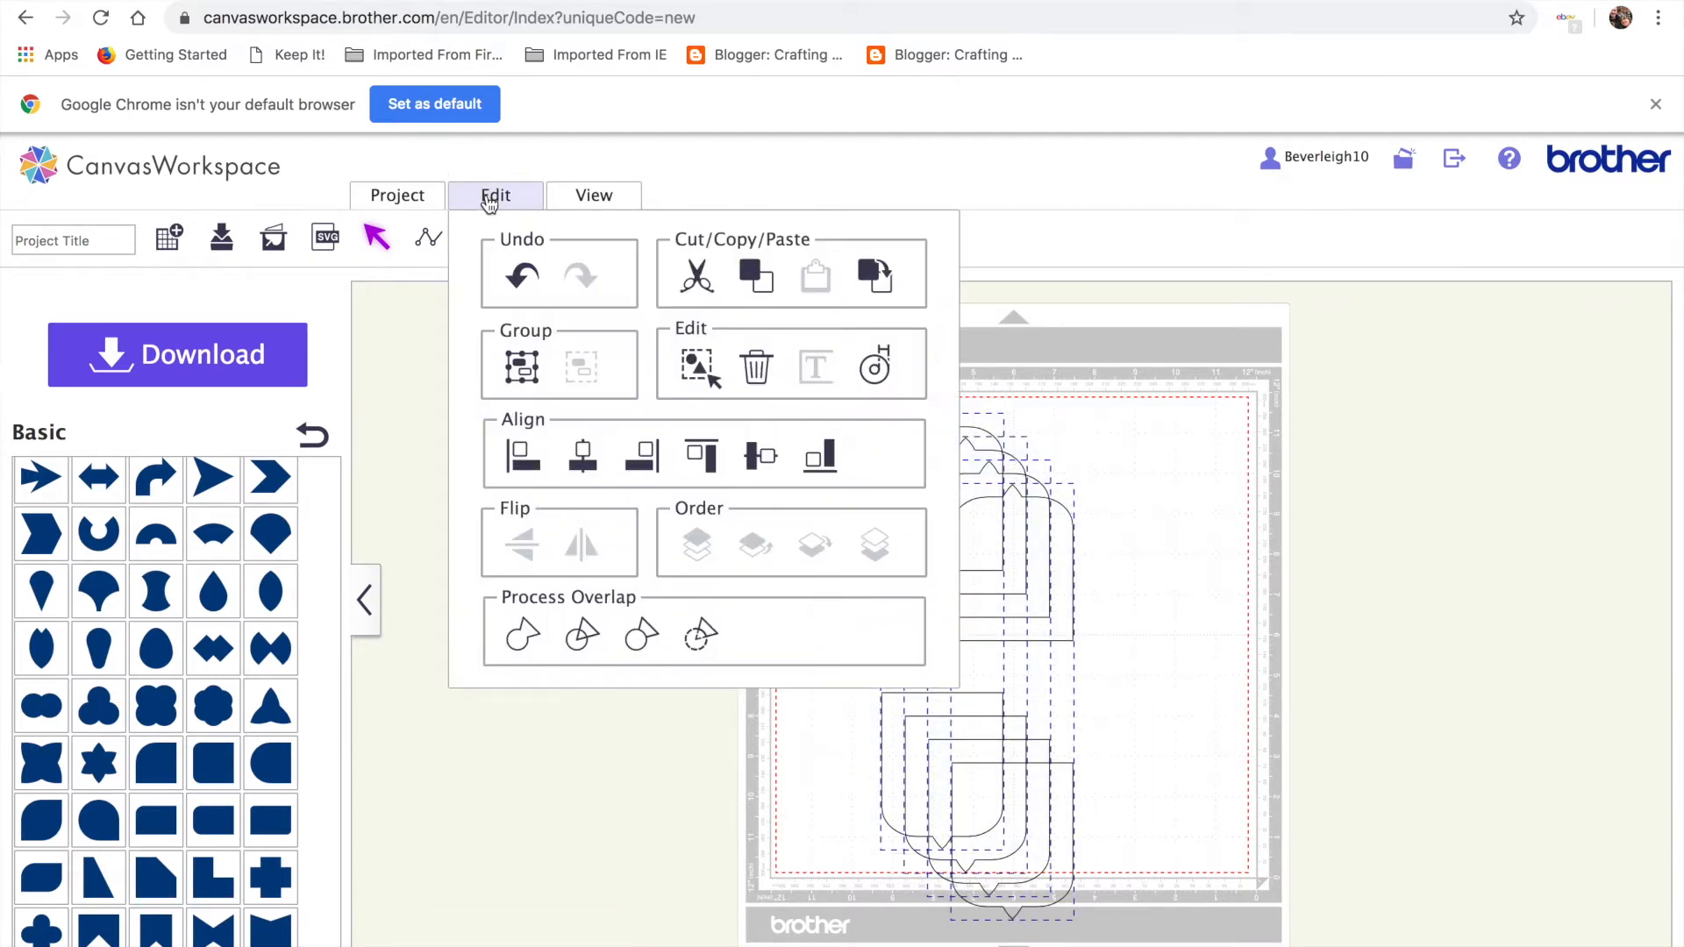
pyautogui.click(583, 455)
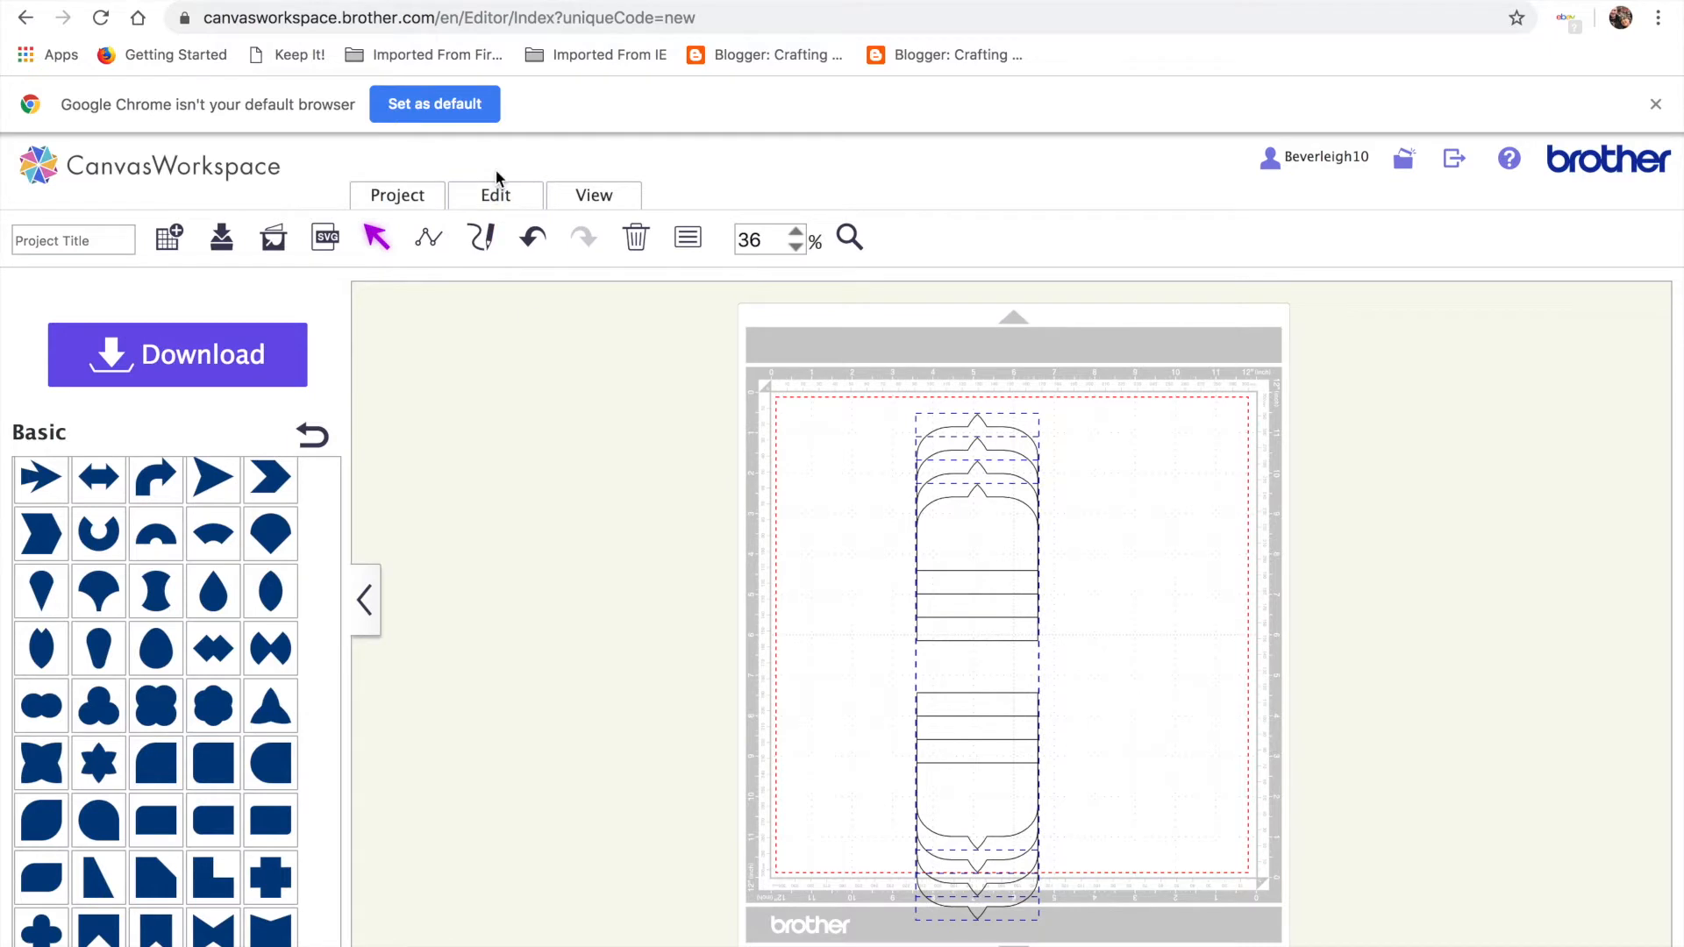
pyautogui.click(498, 194)
pyautogui.click(759, 457)
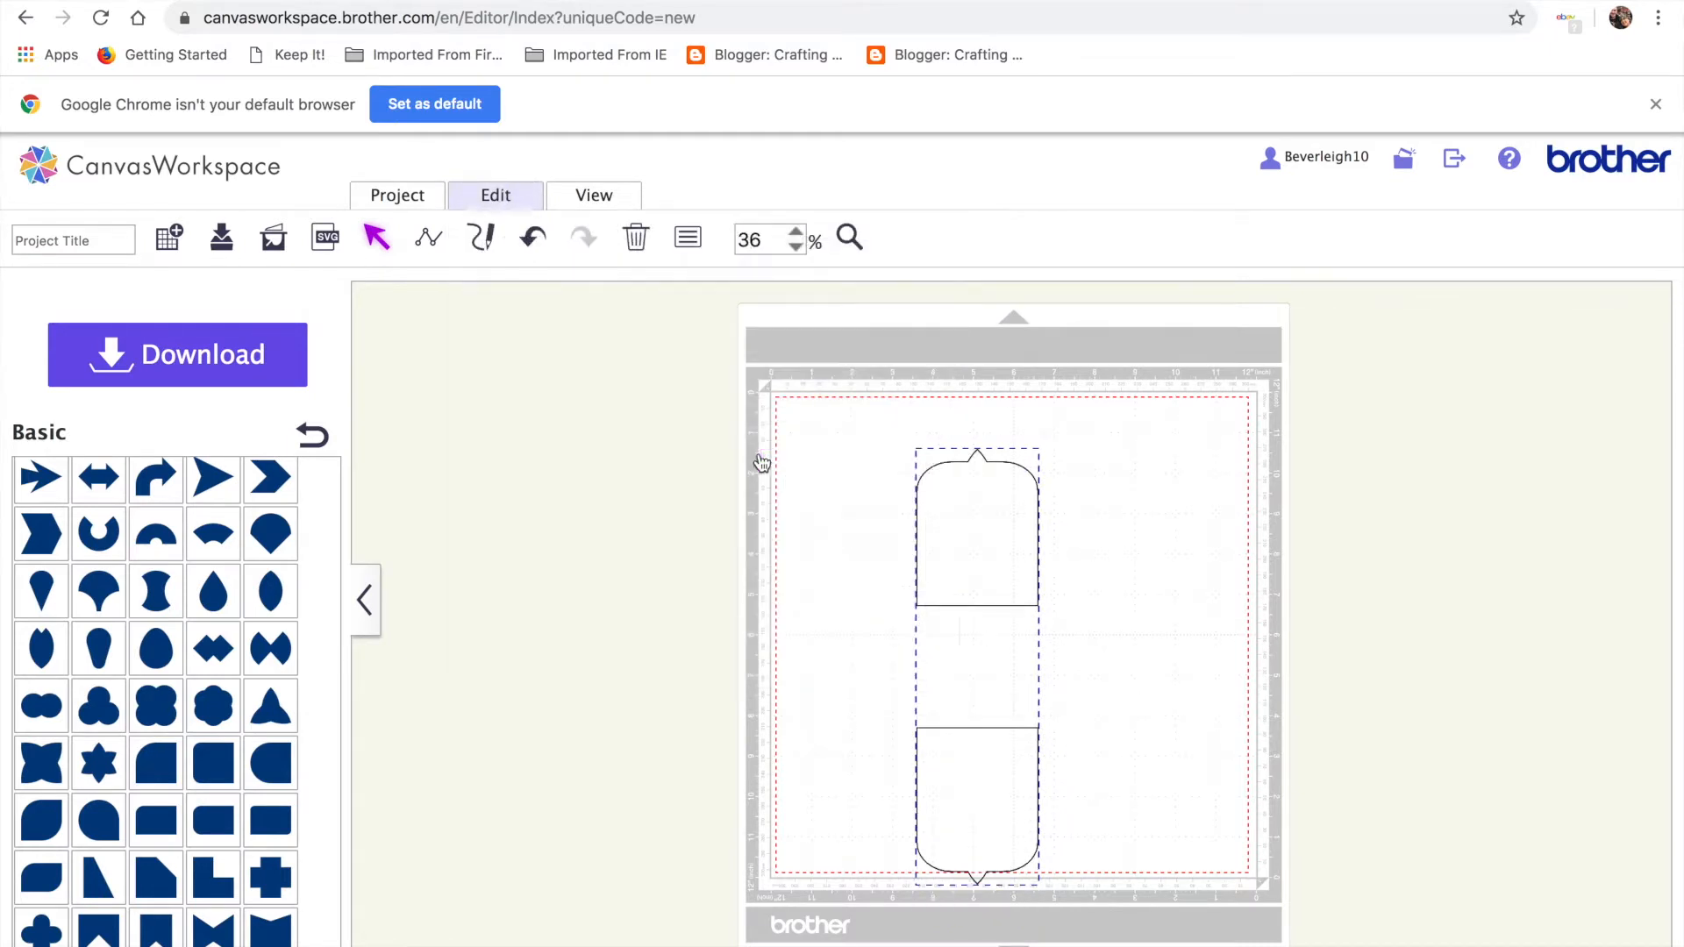
pyautogui.click(1159, 595)
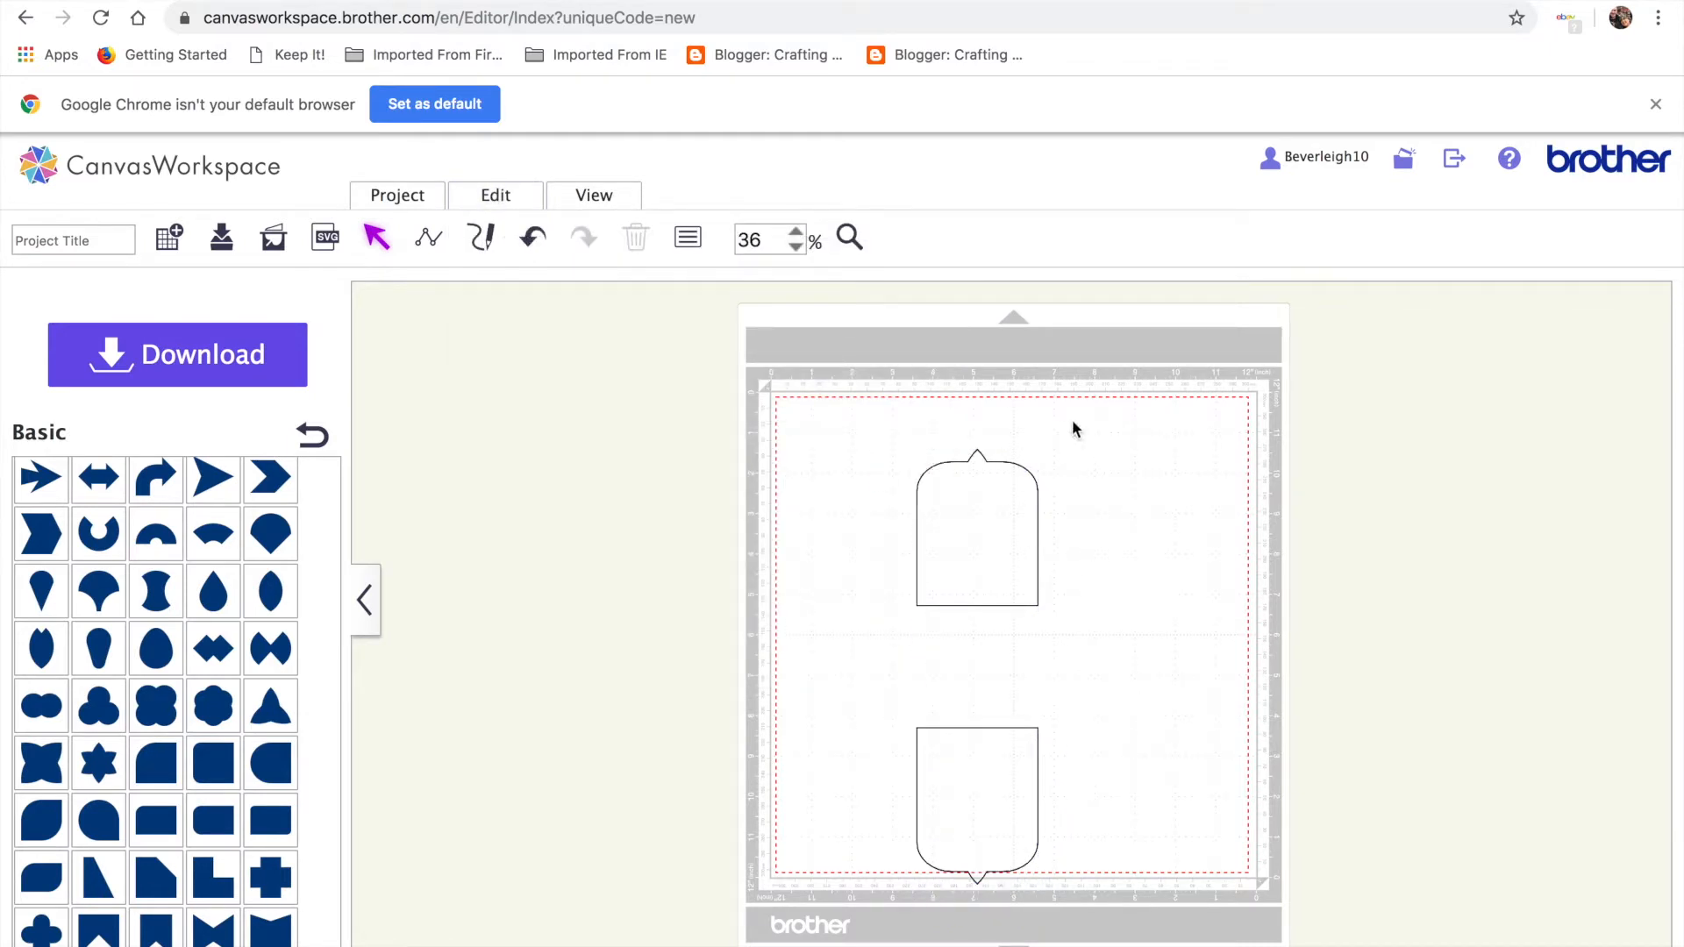
# Rotate one of the stacked panel pairs by 45 degrees.
pyautogui.click(976, 508)
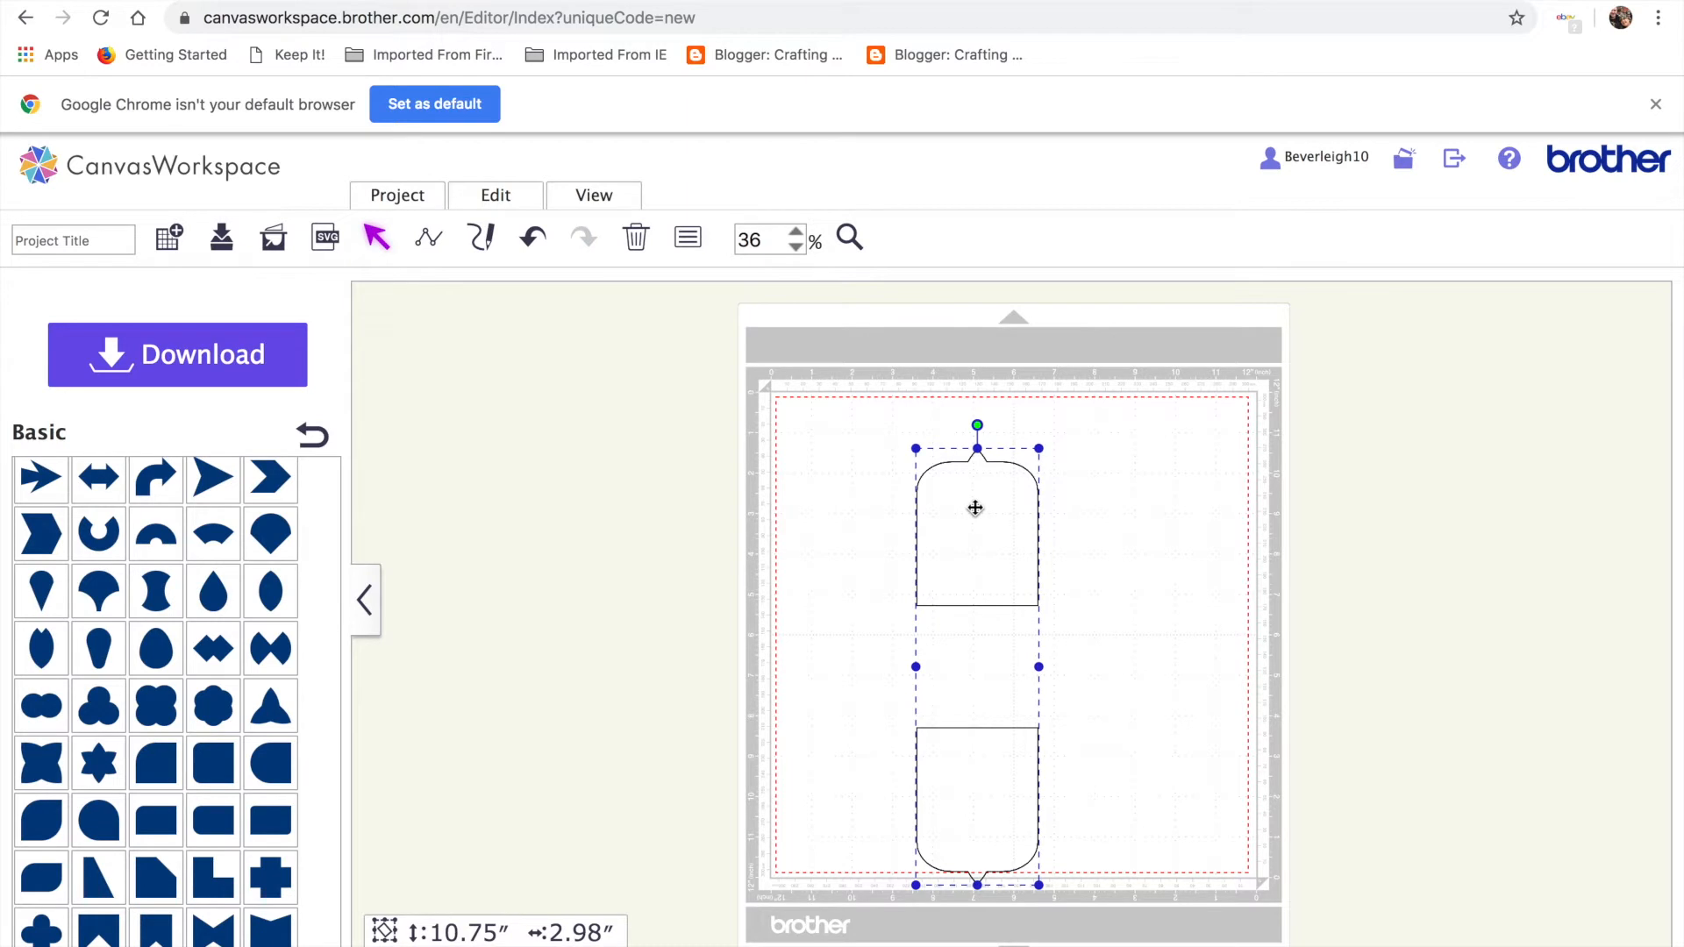
pyautogui.click(686, 238)
pyautogui.moveTo(750, 322); pyautogui.dragTo(555, 316)
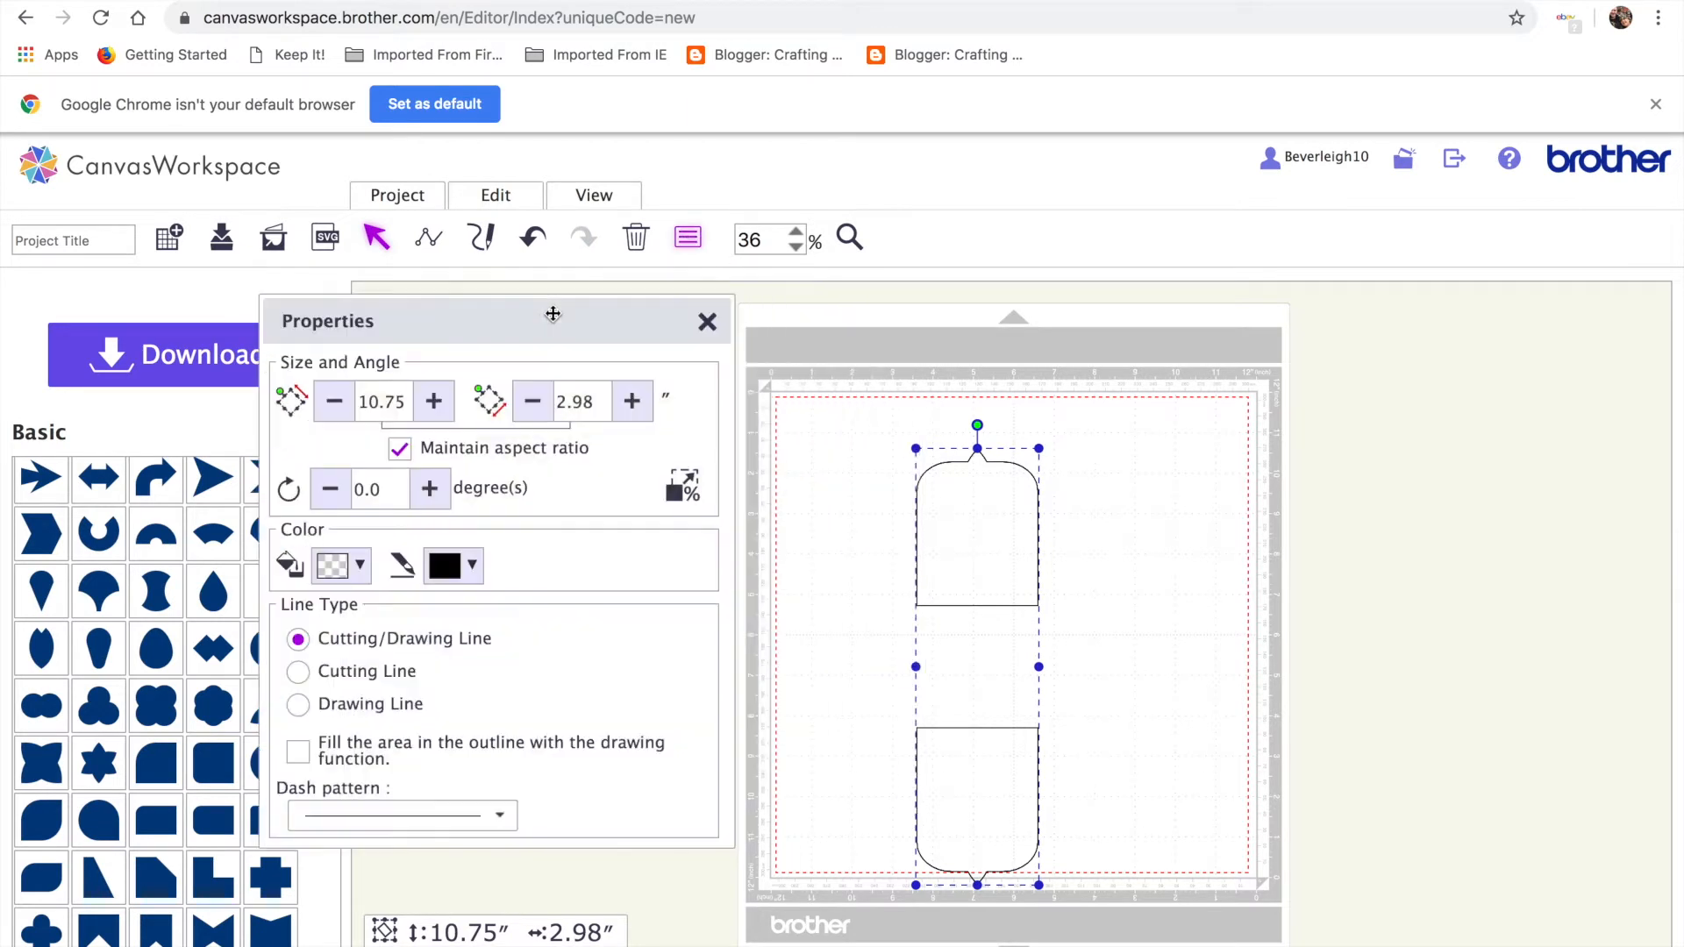
pyautogui.click(383, 485)
pyautogui.write('45')
pyautogui.press('Return')
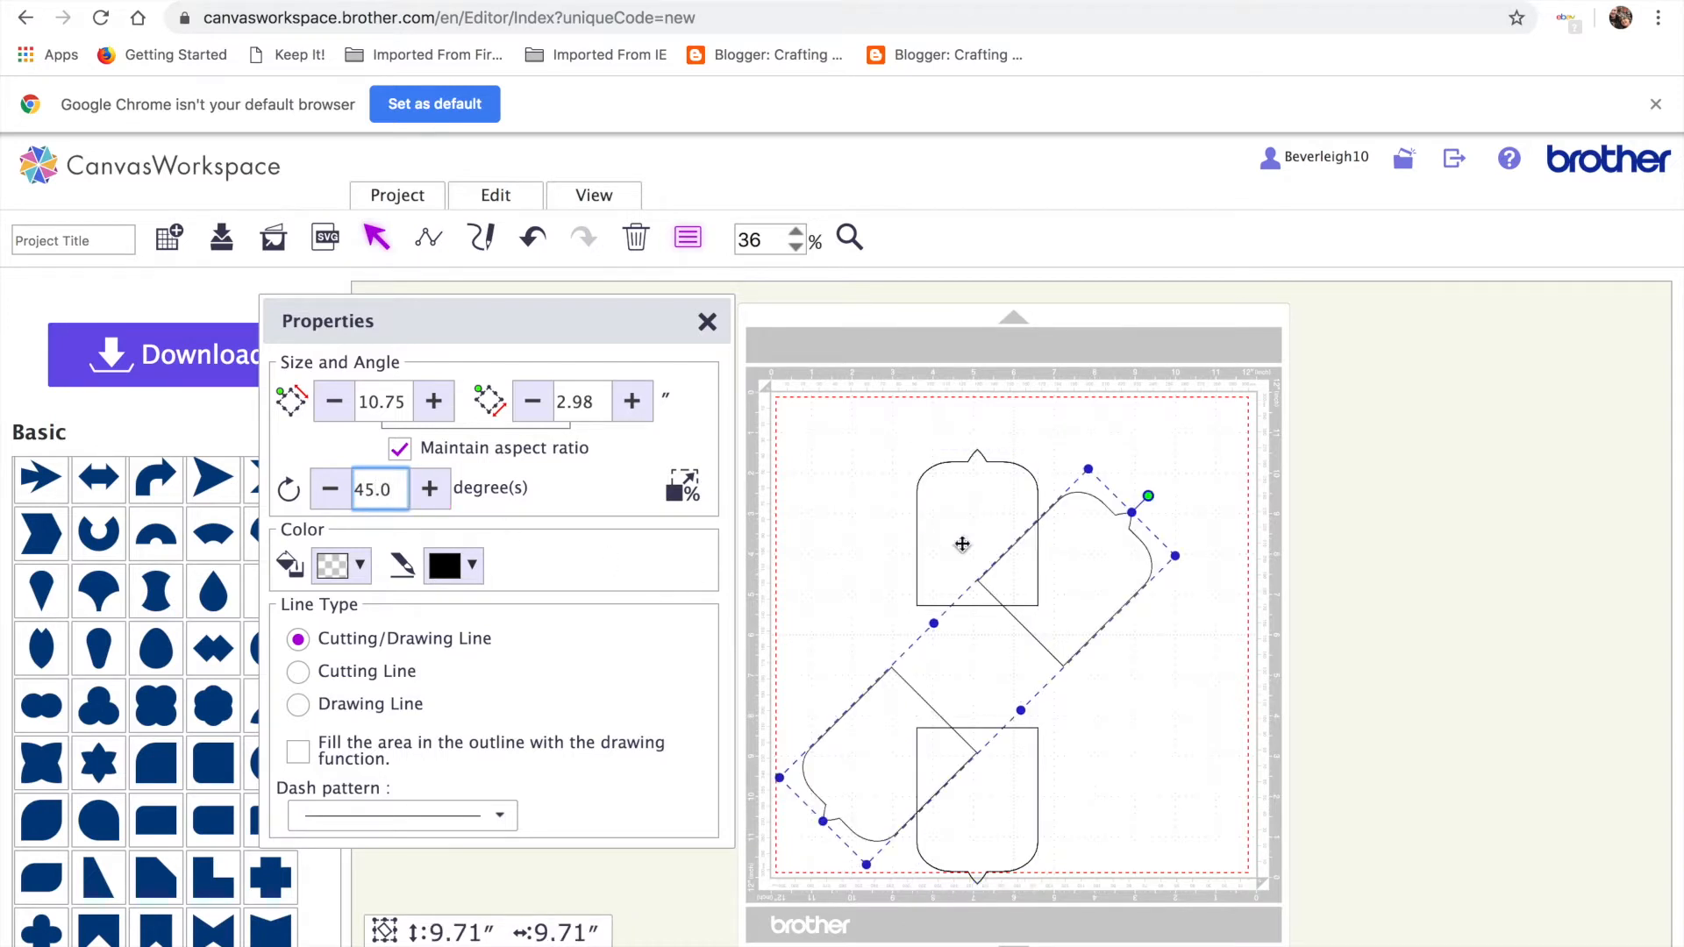
# Rotate a second upright panel pair by 90 degrees.
pyautogui.click(949, 501)
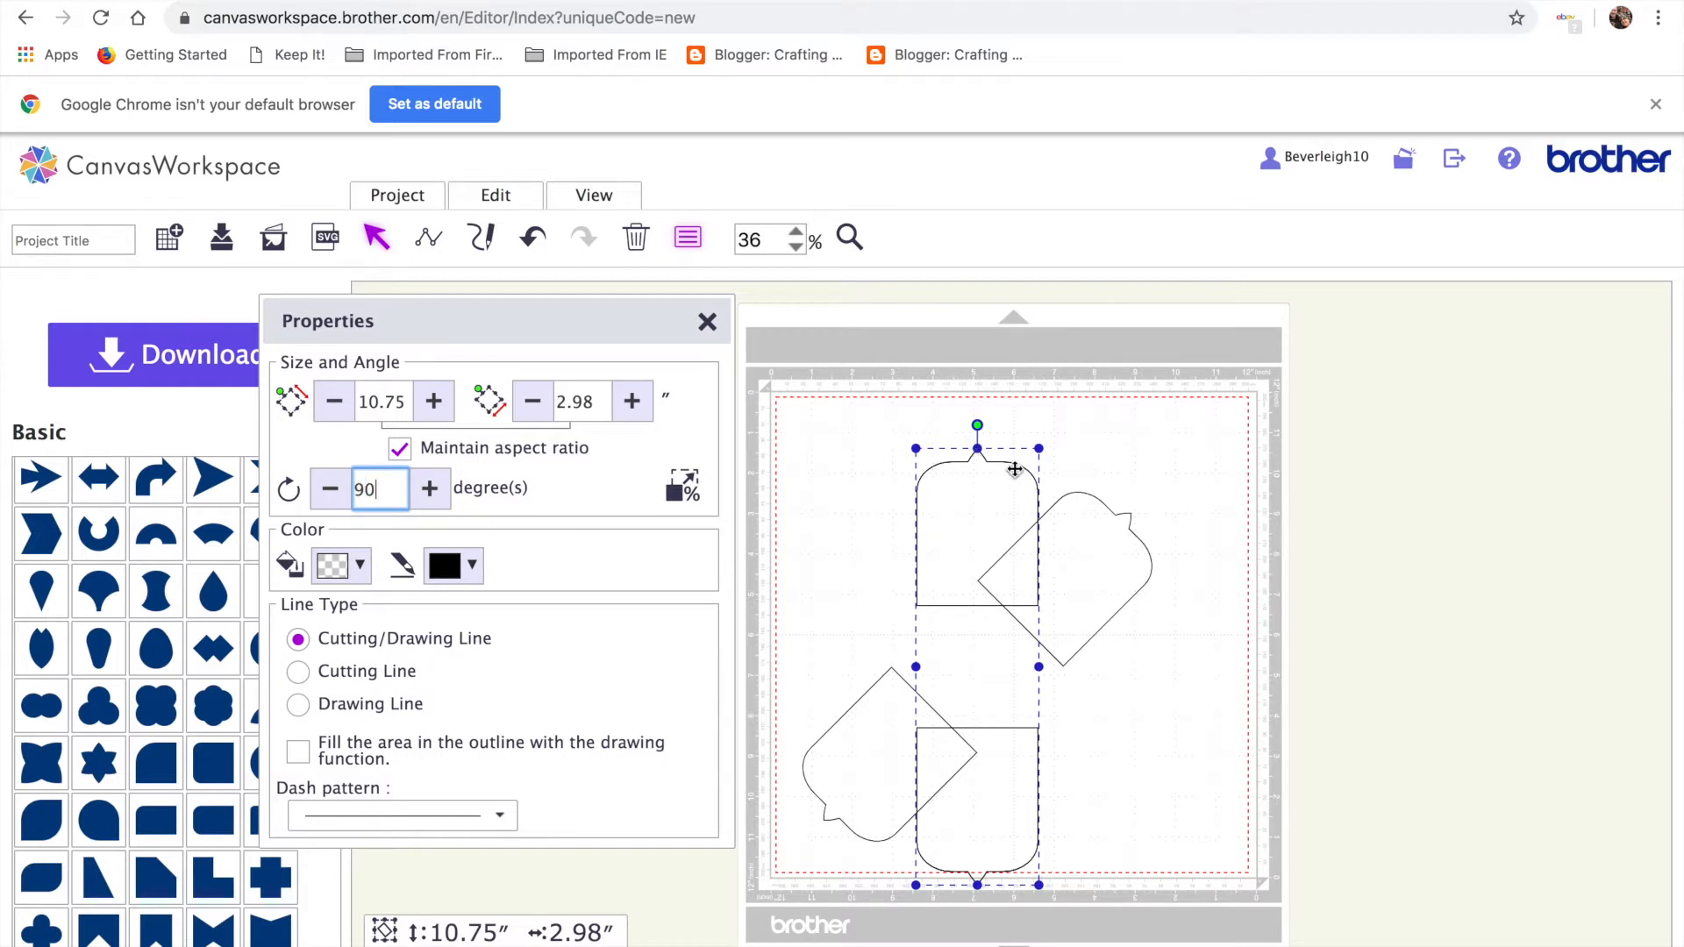
pyautogui.press('Return')
# Rotate the remaining upright panel pair by 135 degrees to complete the eight-petal arrangement.
pyautogui.click(976, 521)
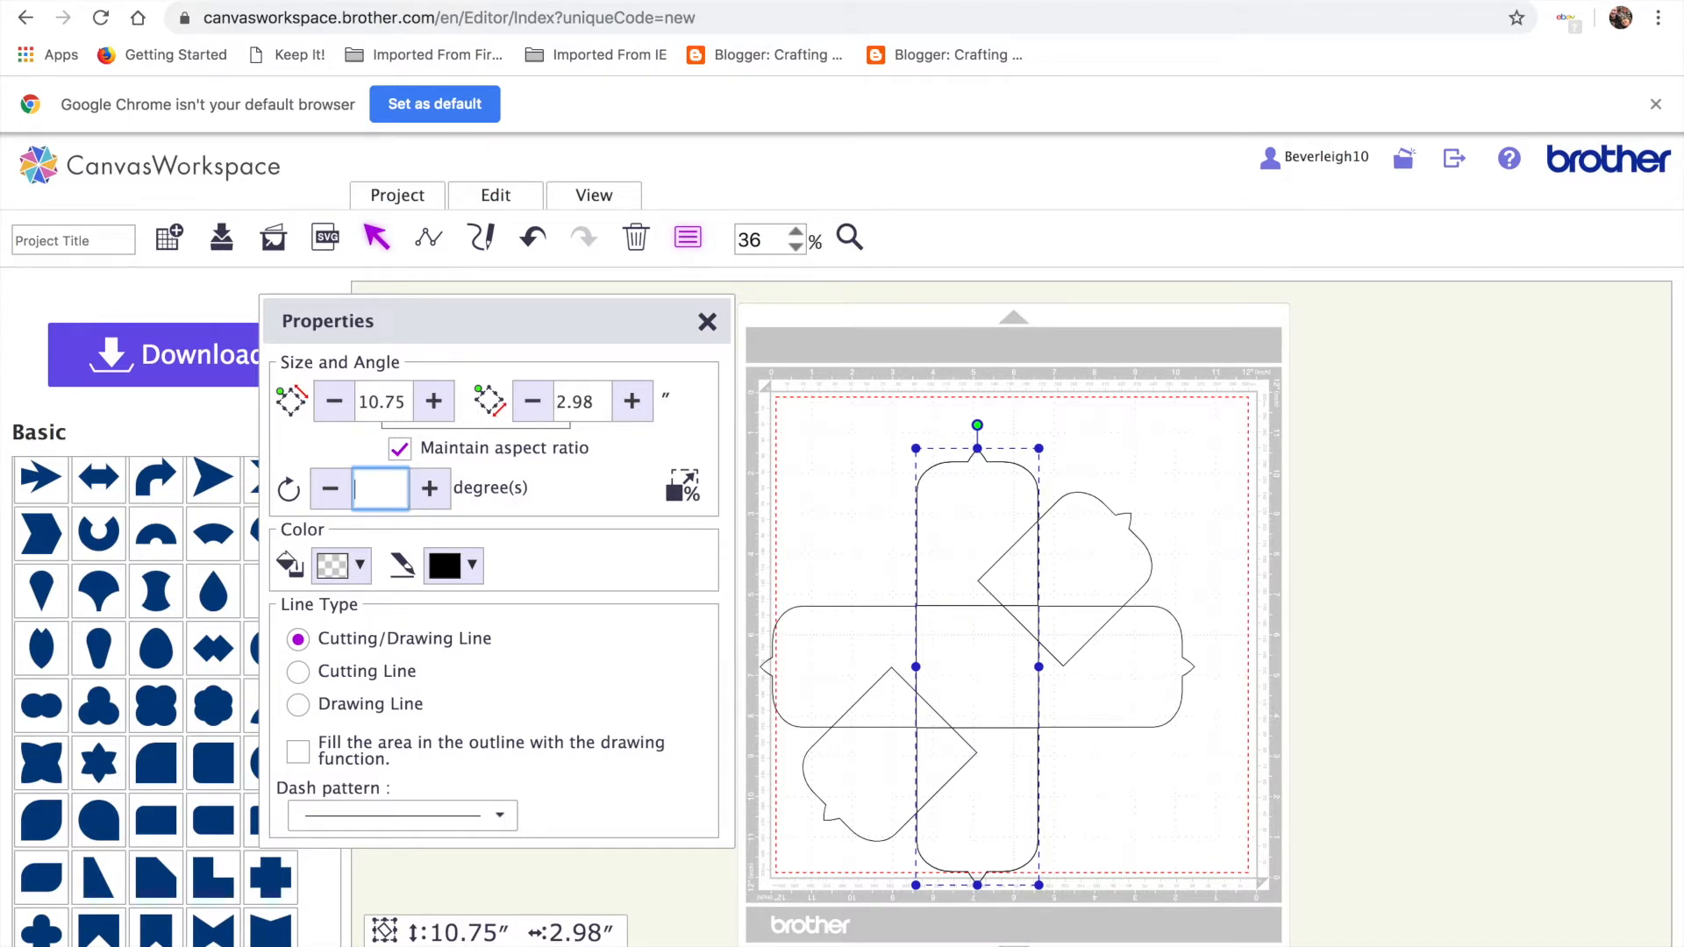
pyautogui.press('Return')
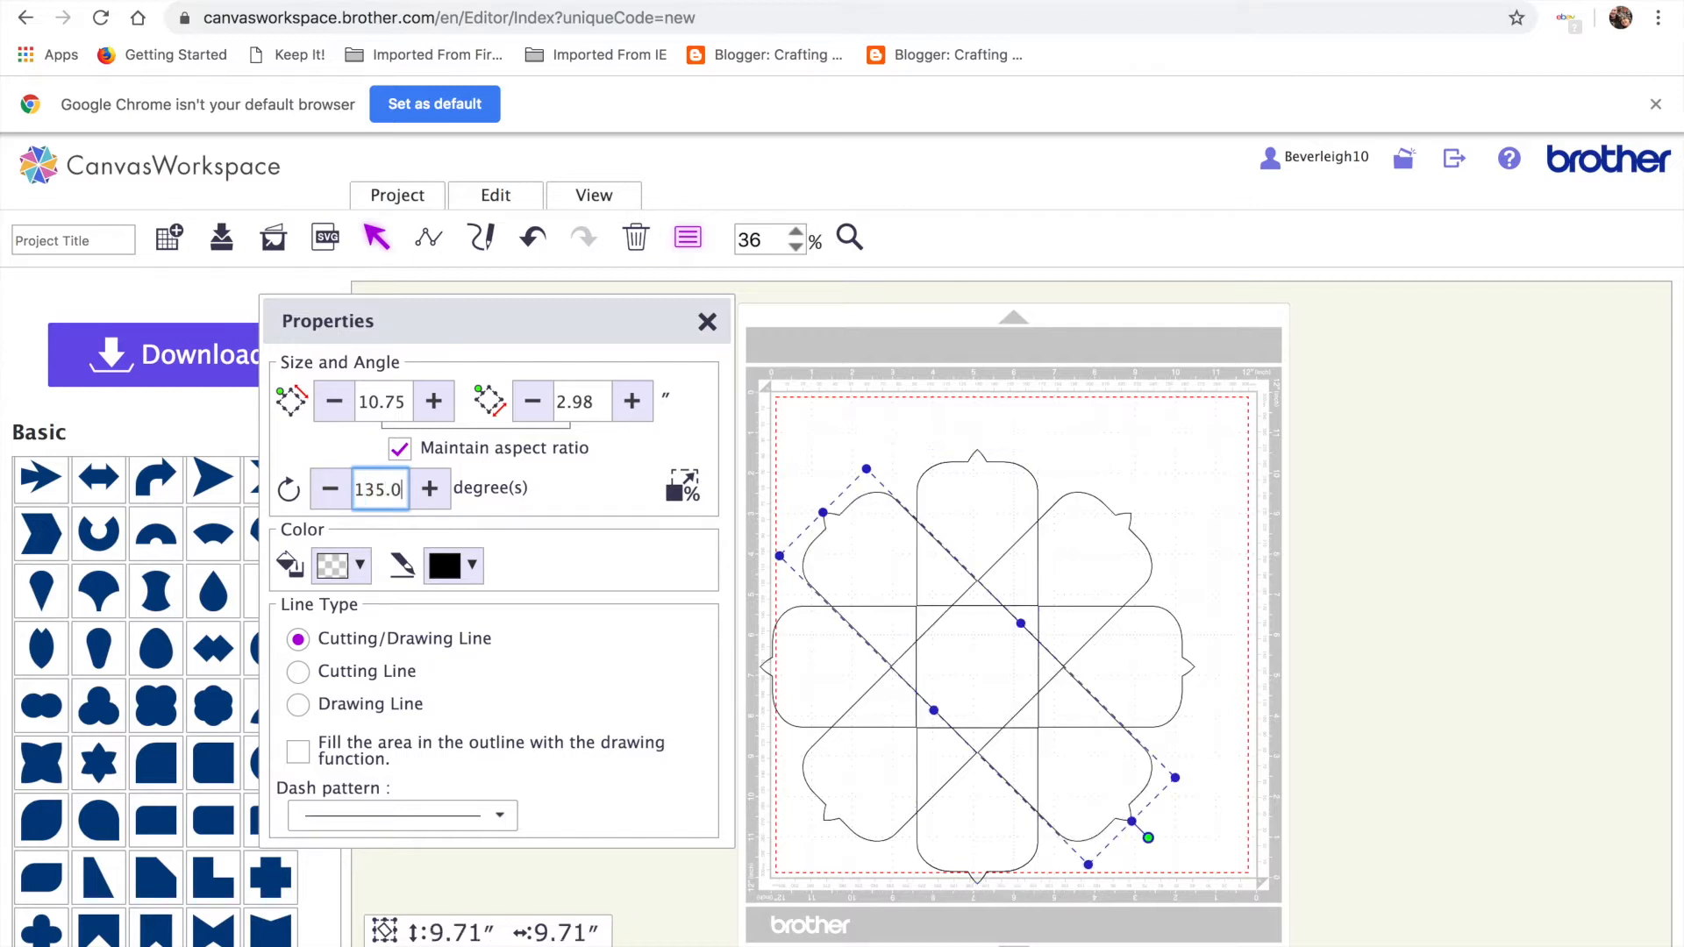
pyautogui.click(1059, 474)
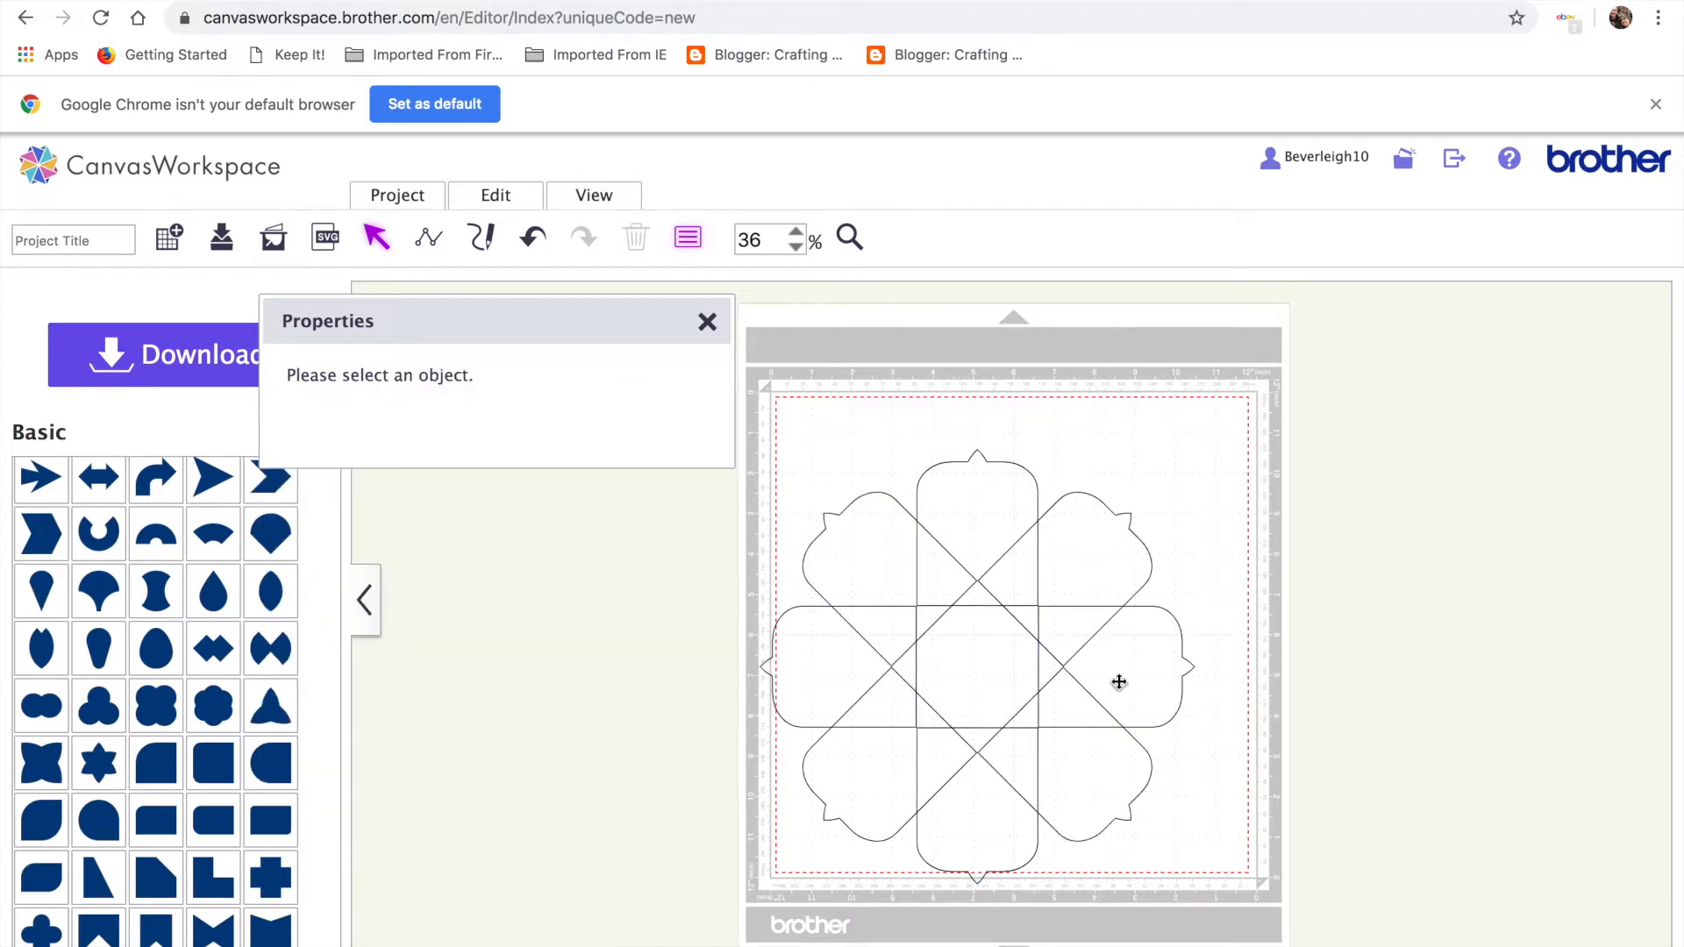
# Select all four rotated panel pairs and weld them into one flower outline.
pyautogui.moveTo(770, 441); pyautogui.dragTo(1191, 893)
pyautogui.click(498, 196)
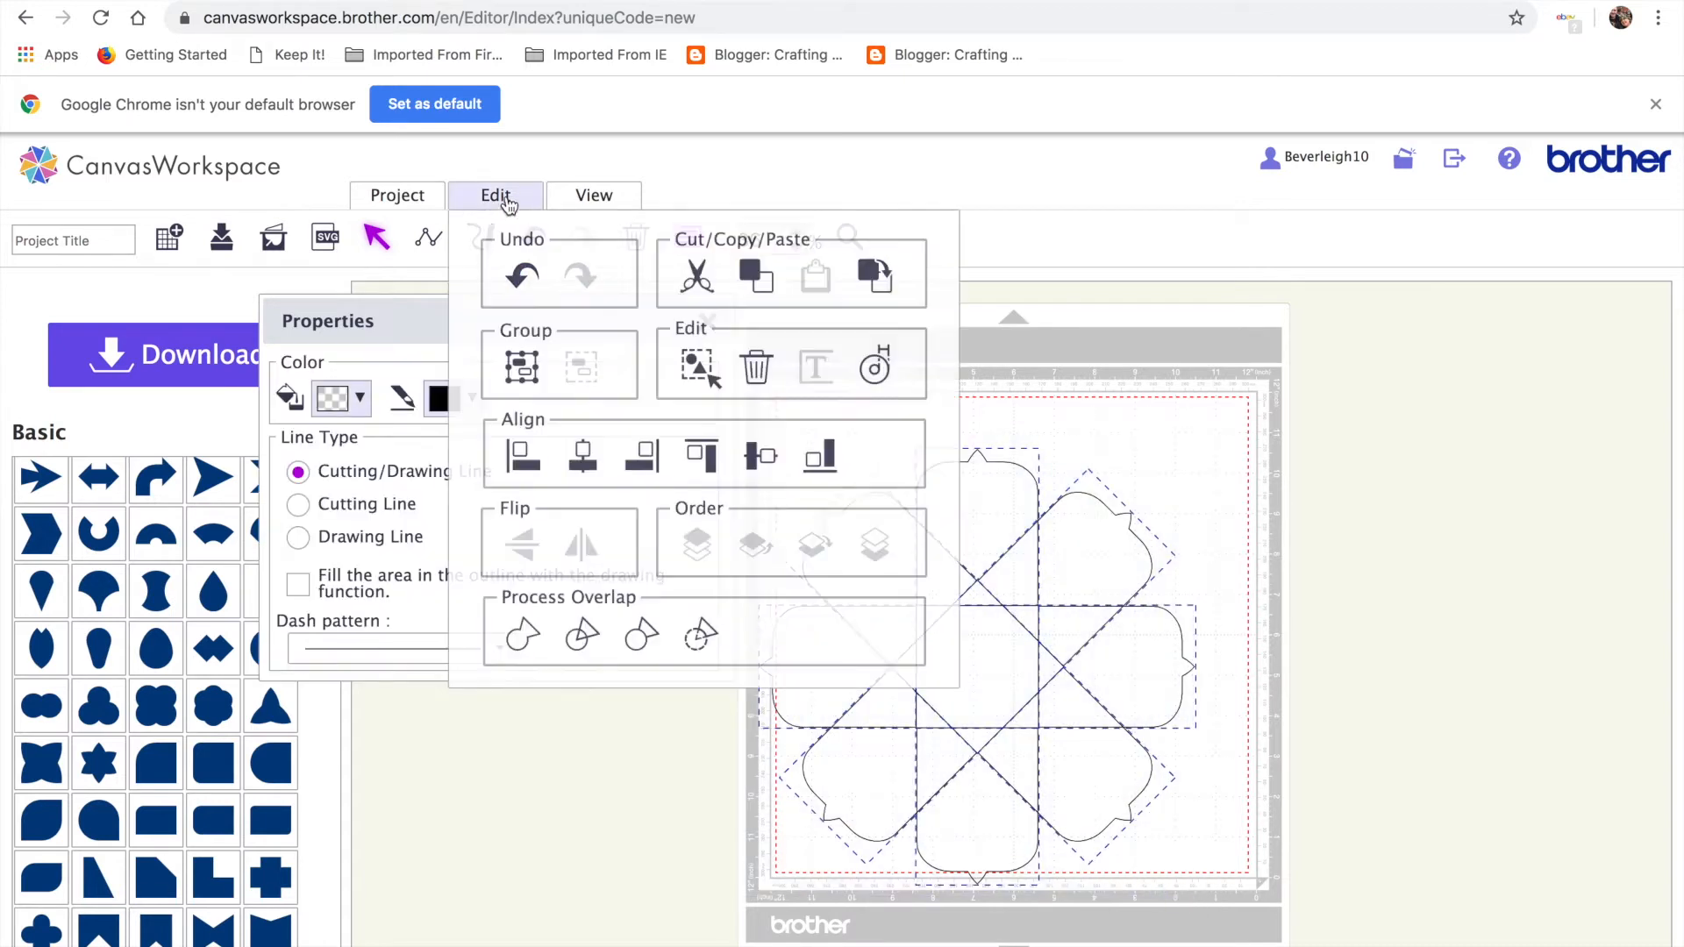
pyautogui.click(519, 637)
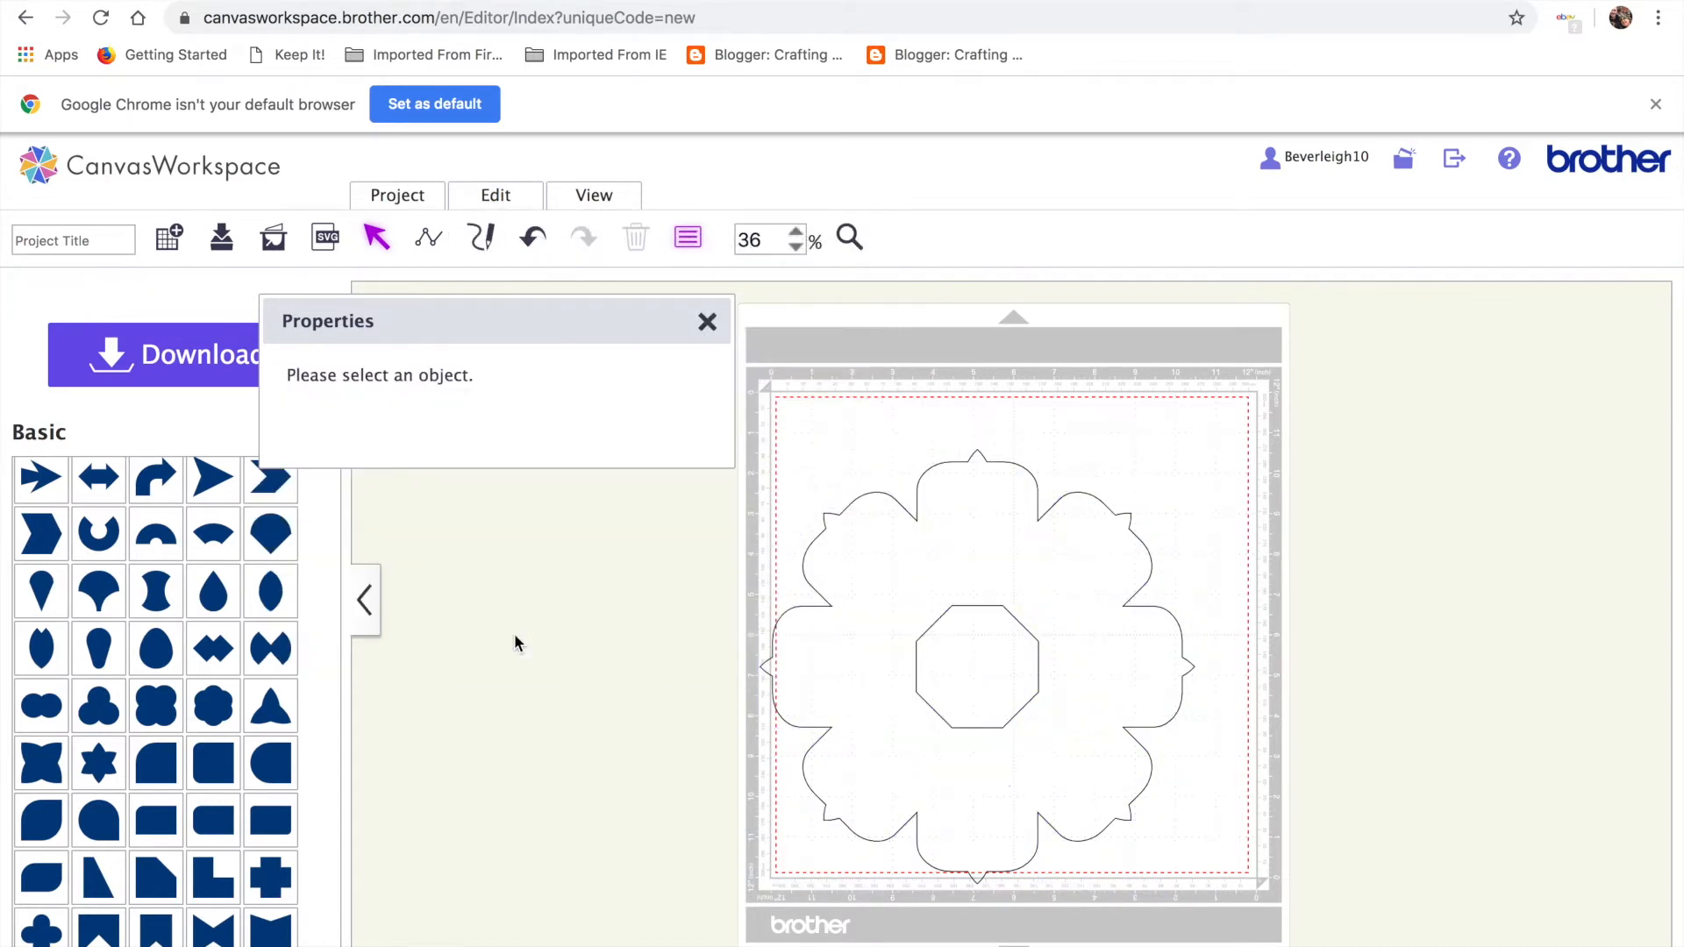
# Move the welded flower up and slightly right on the mat, and fill it with dark golden brown.
pyautogui.click(1106, 668)
pyautogui.moveTo(1139, 676); pyautogui.dragTo(1166, 613)
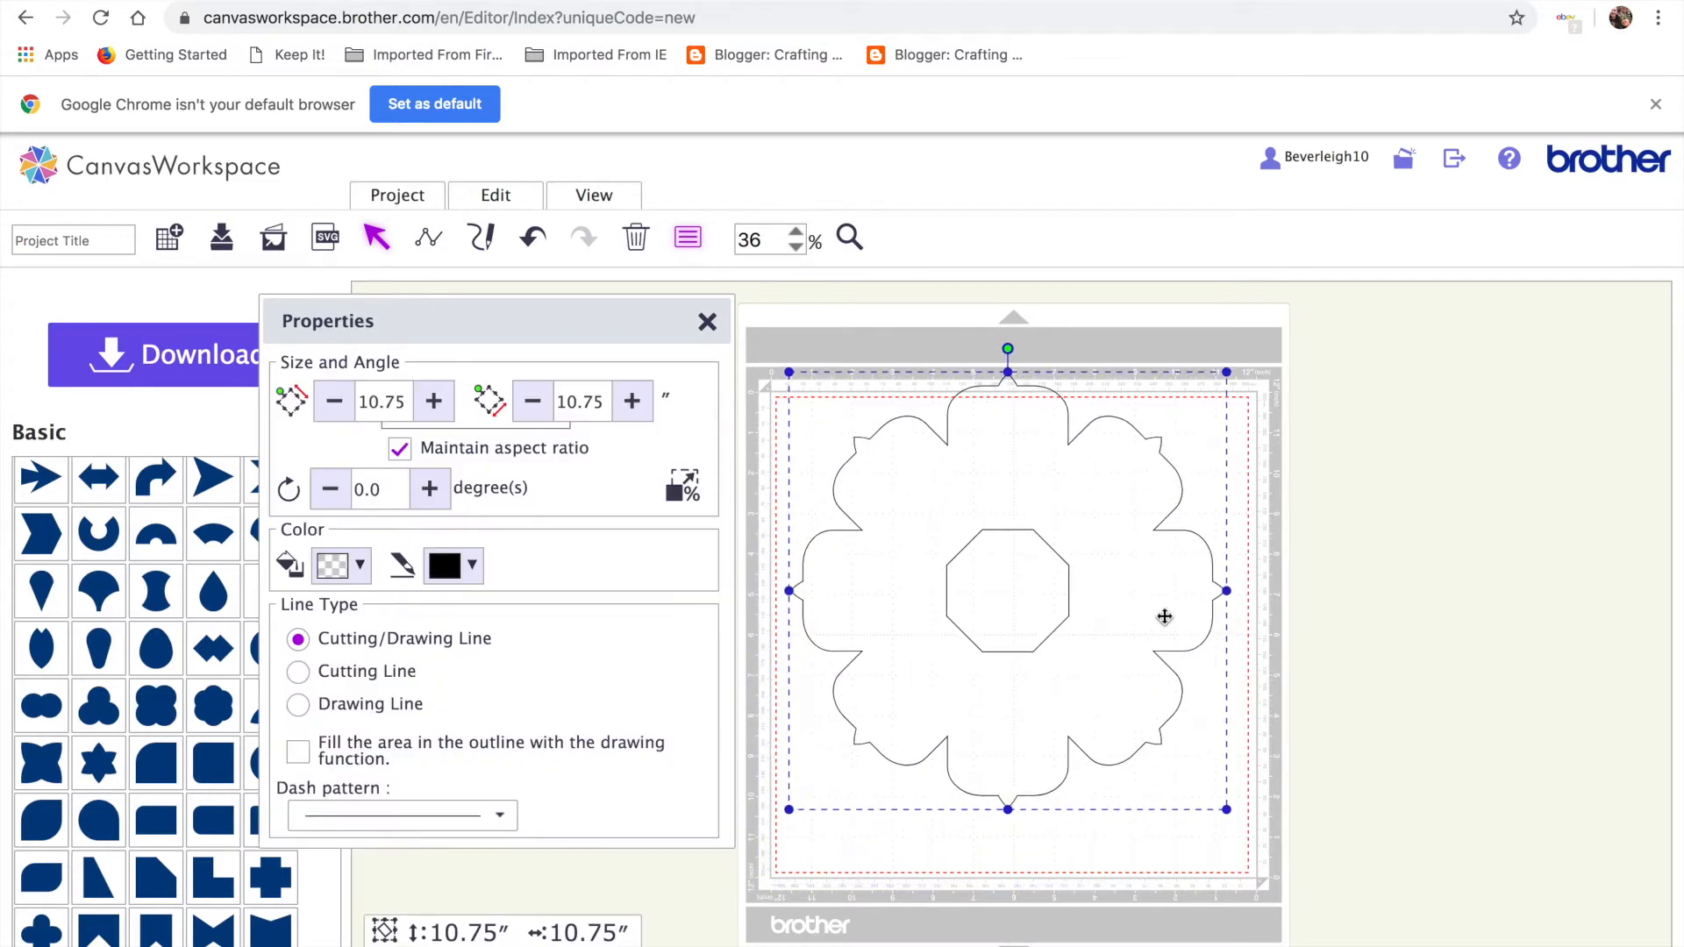
pyautogui.click(363, 566)
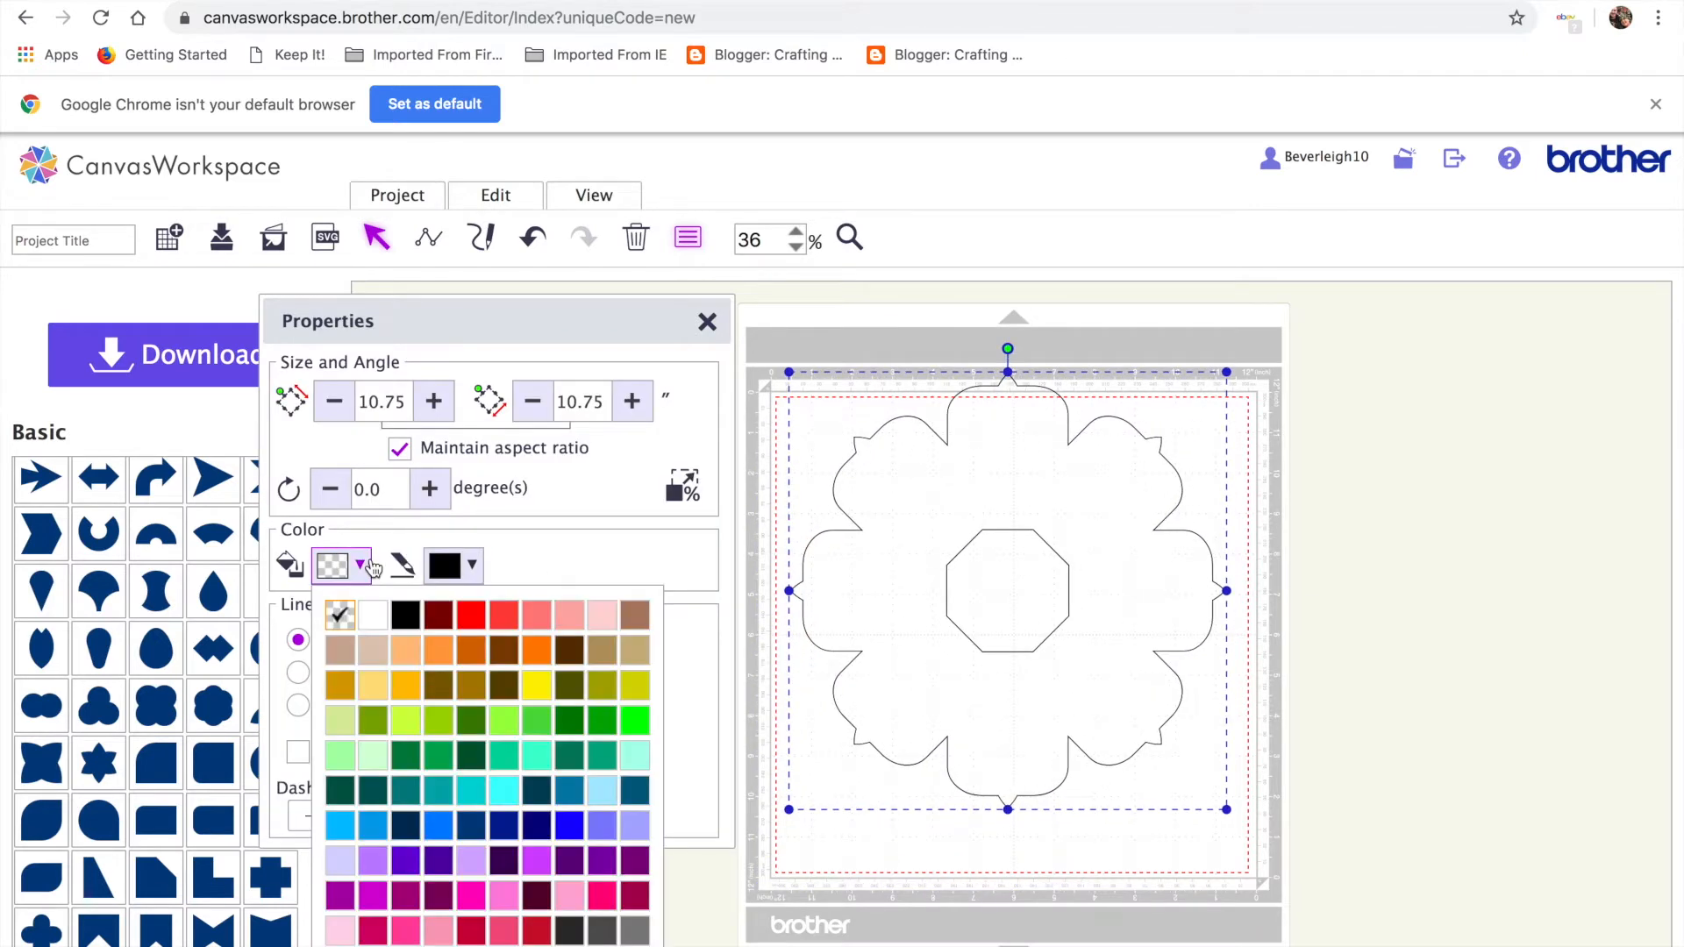
pyautogui.click(474, 693)
pyautogui.click(864, 851)
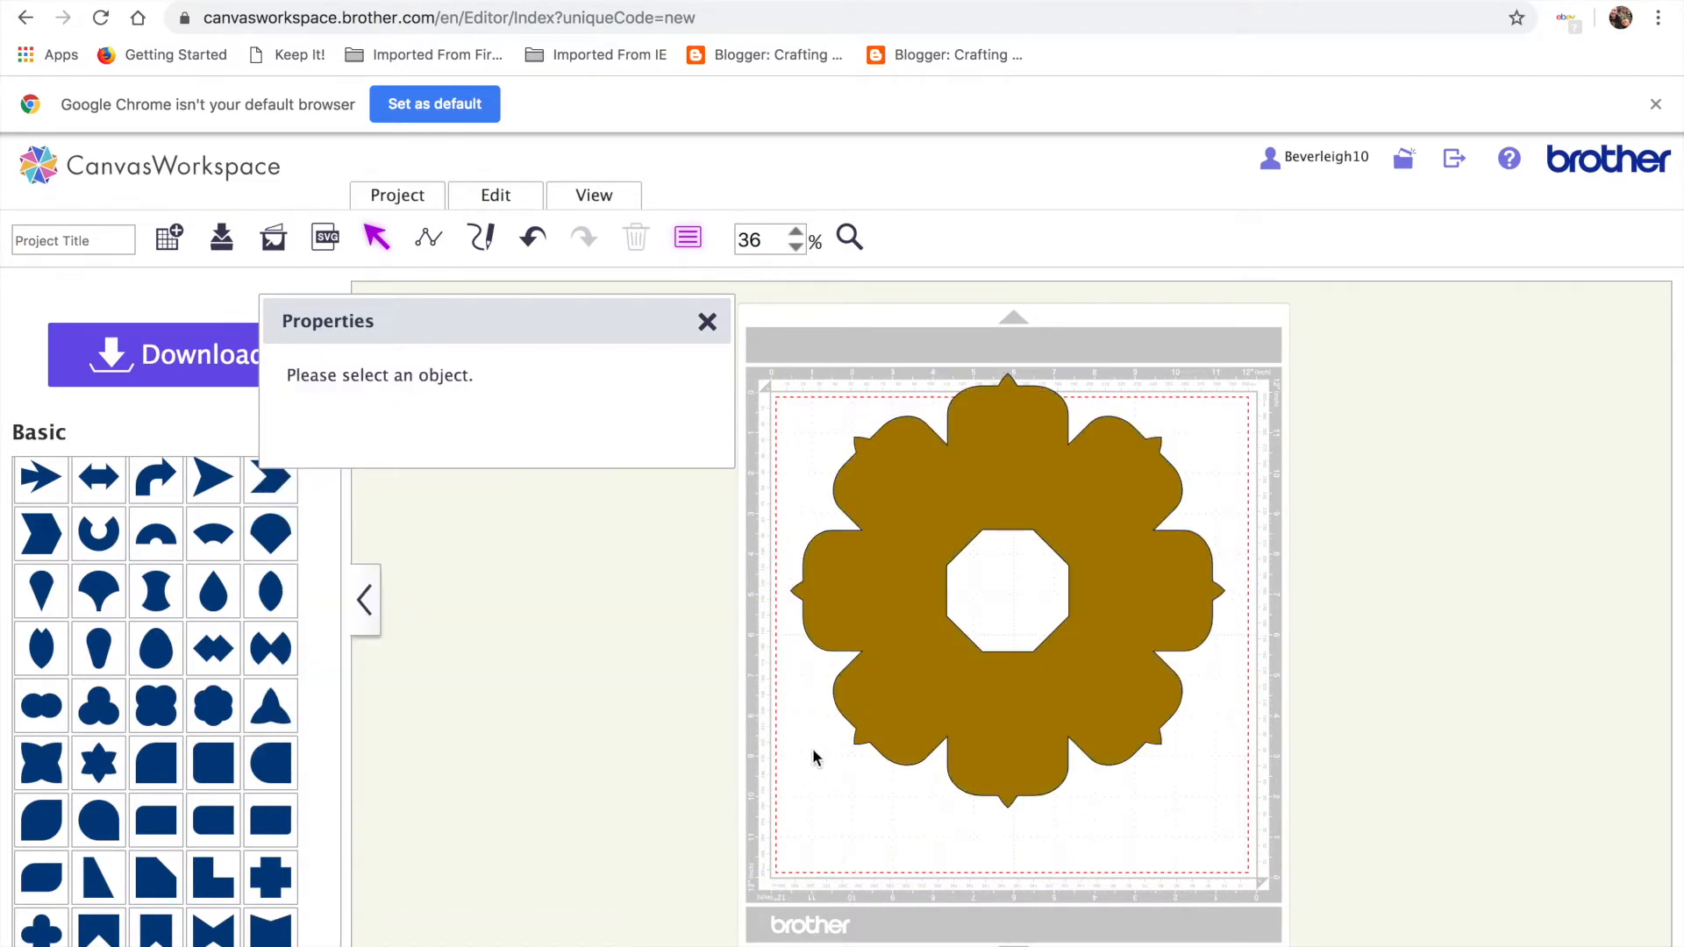
# Cover the octagonal hole in the flower with an enlarged round-sided square shape and weld the two together.
pyautogui.moveTo(274, 784); pyautogui.dragTo(907, 531)
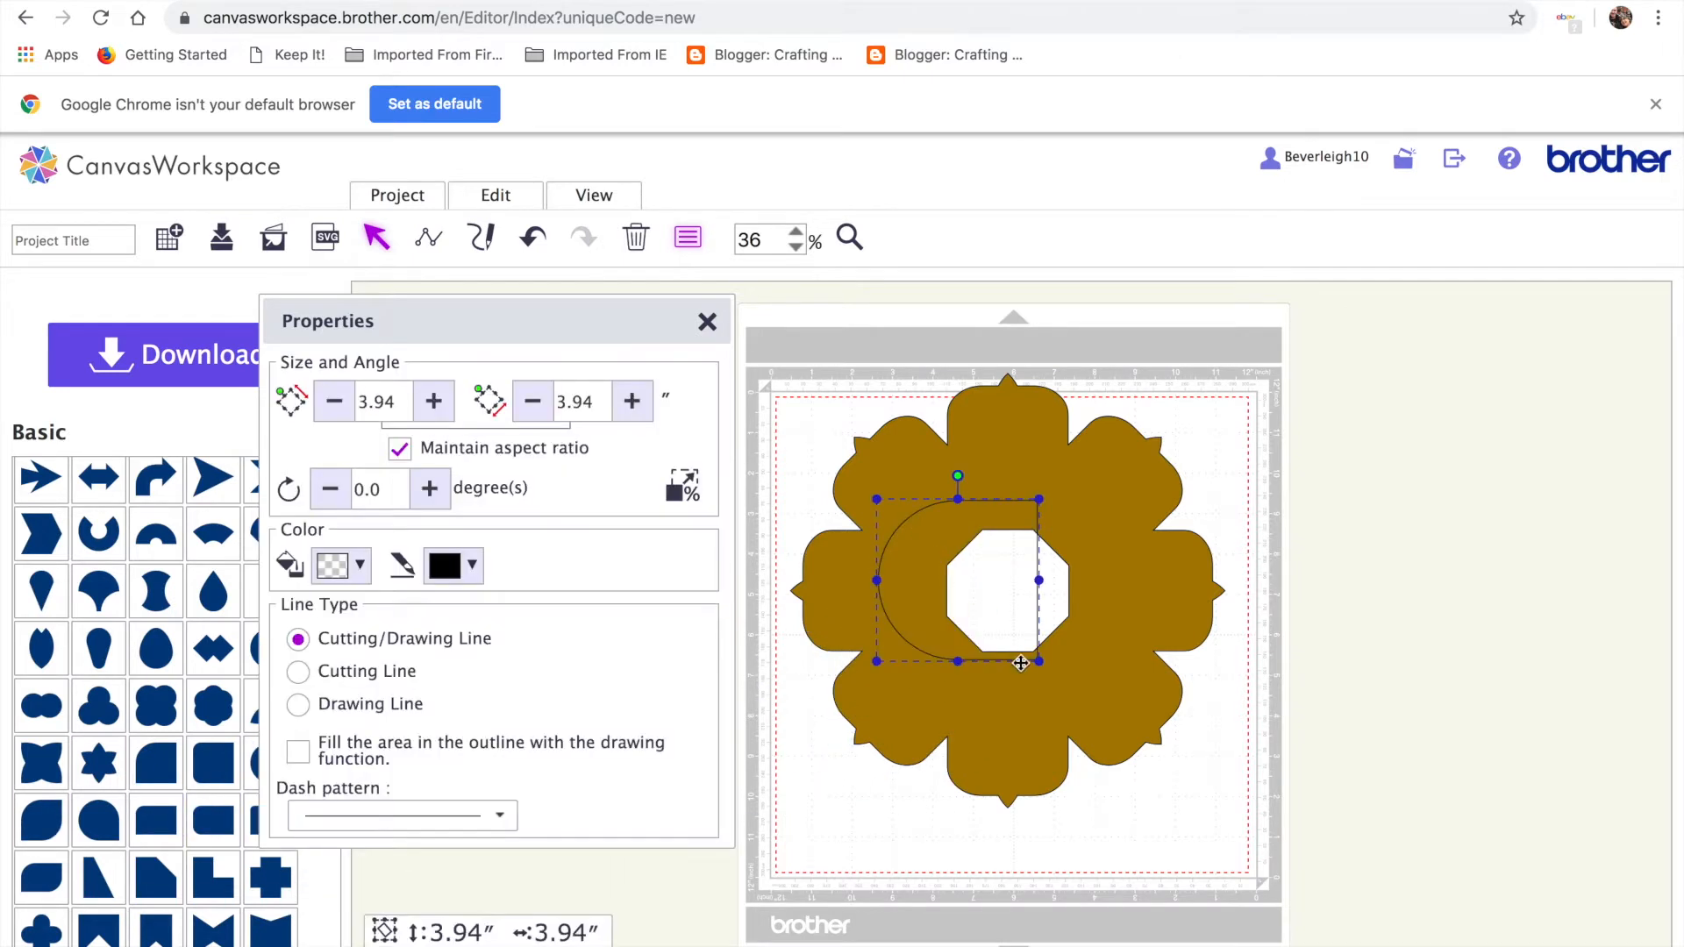
pyautogui.moveTo(1040, 664); pyautogui.dragTo(1093, 669)
pyautogui.click(1171, 788)
pyautogui.click(491, 195)
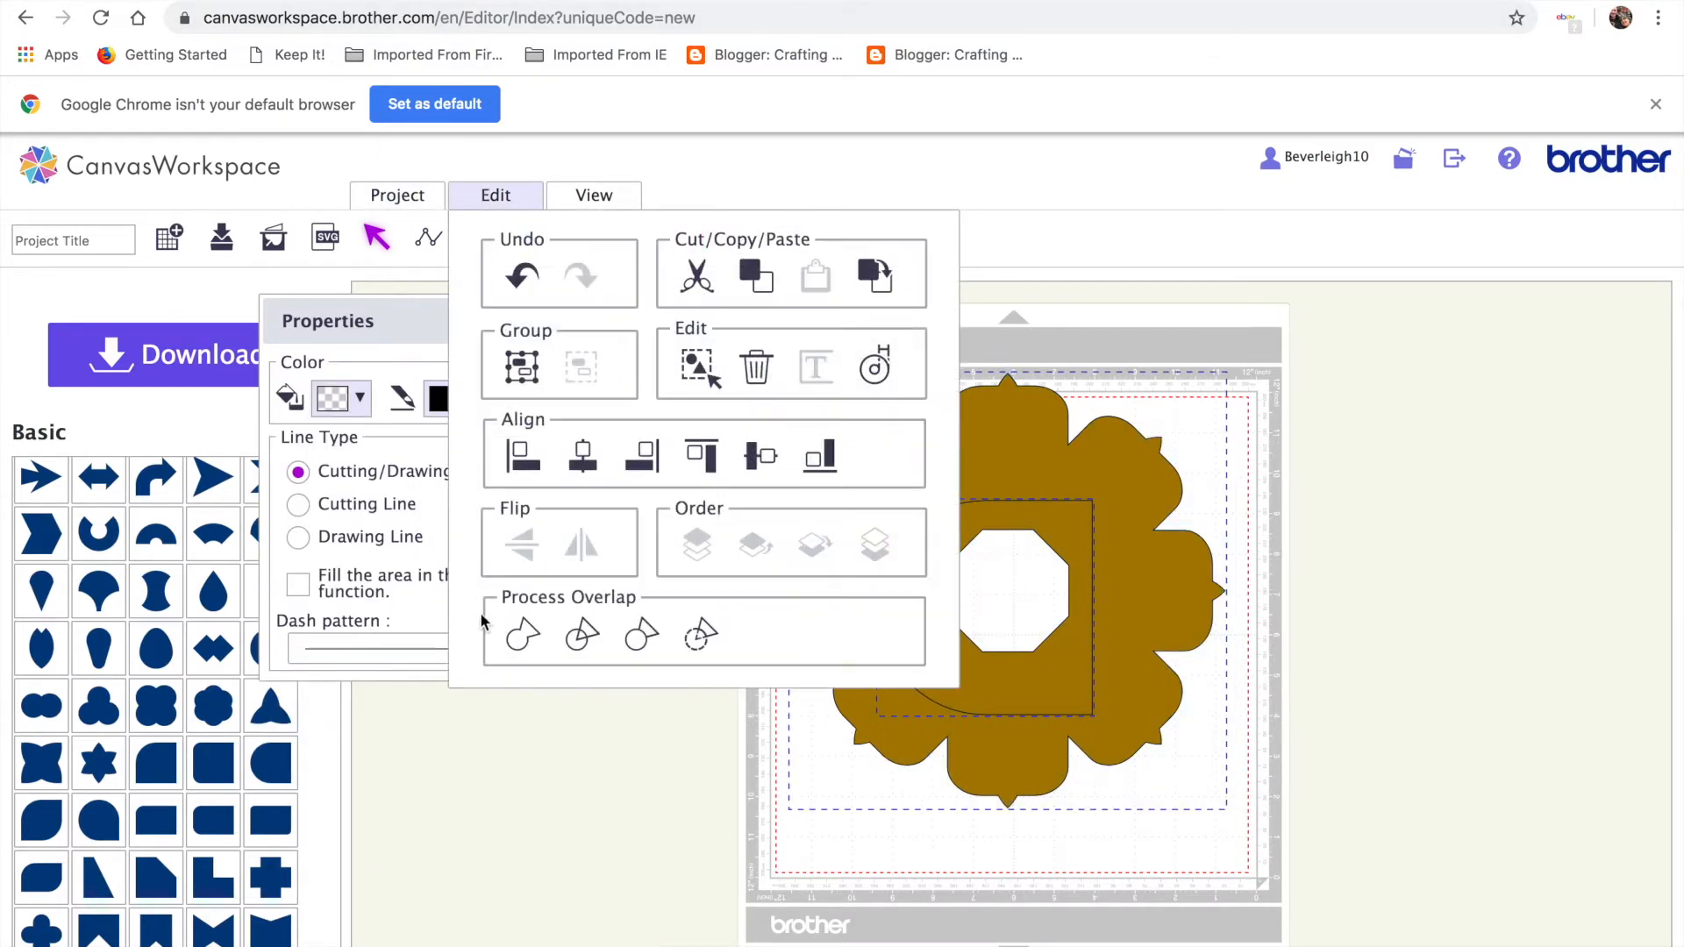
pyautogui.click(524, 638)
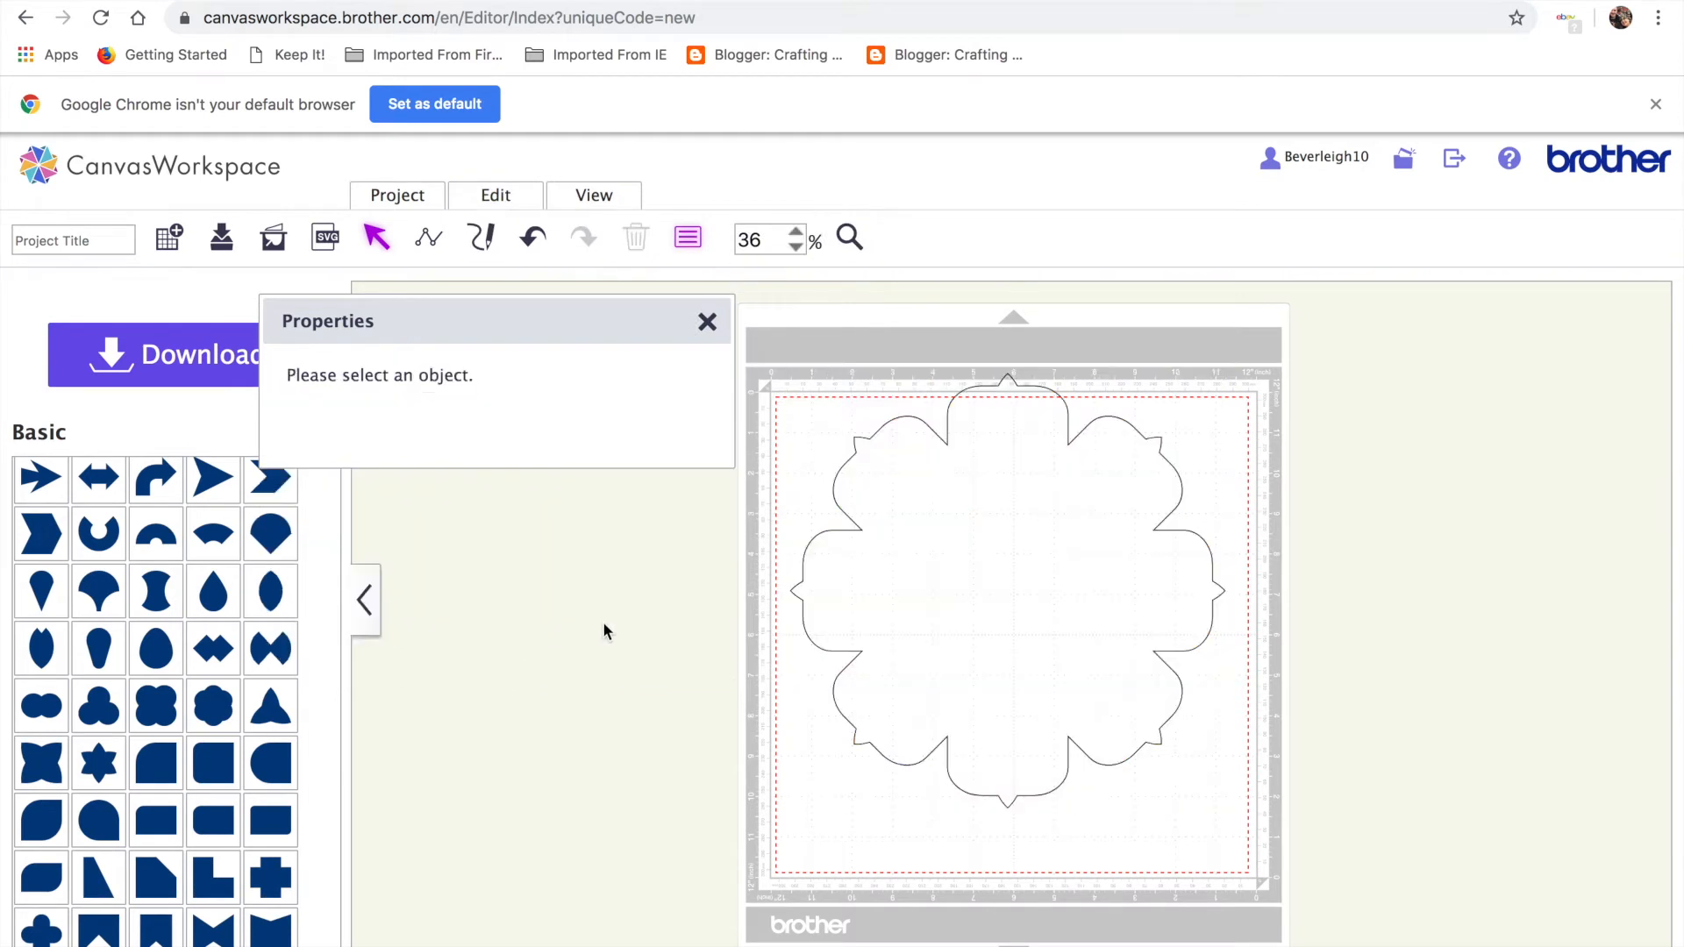
# Move the solid flower down and left on the mat and rotate it by 22.5 degrees.
pyautogui.click(1008, 669)
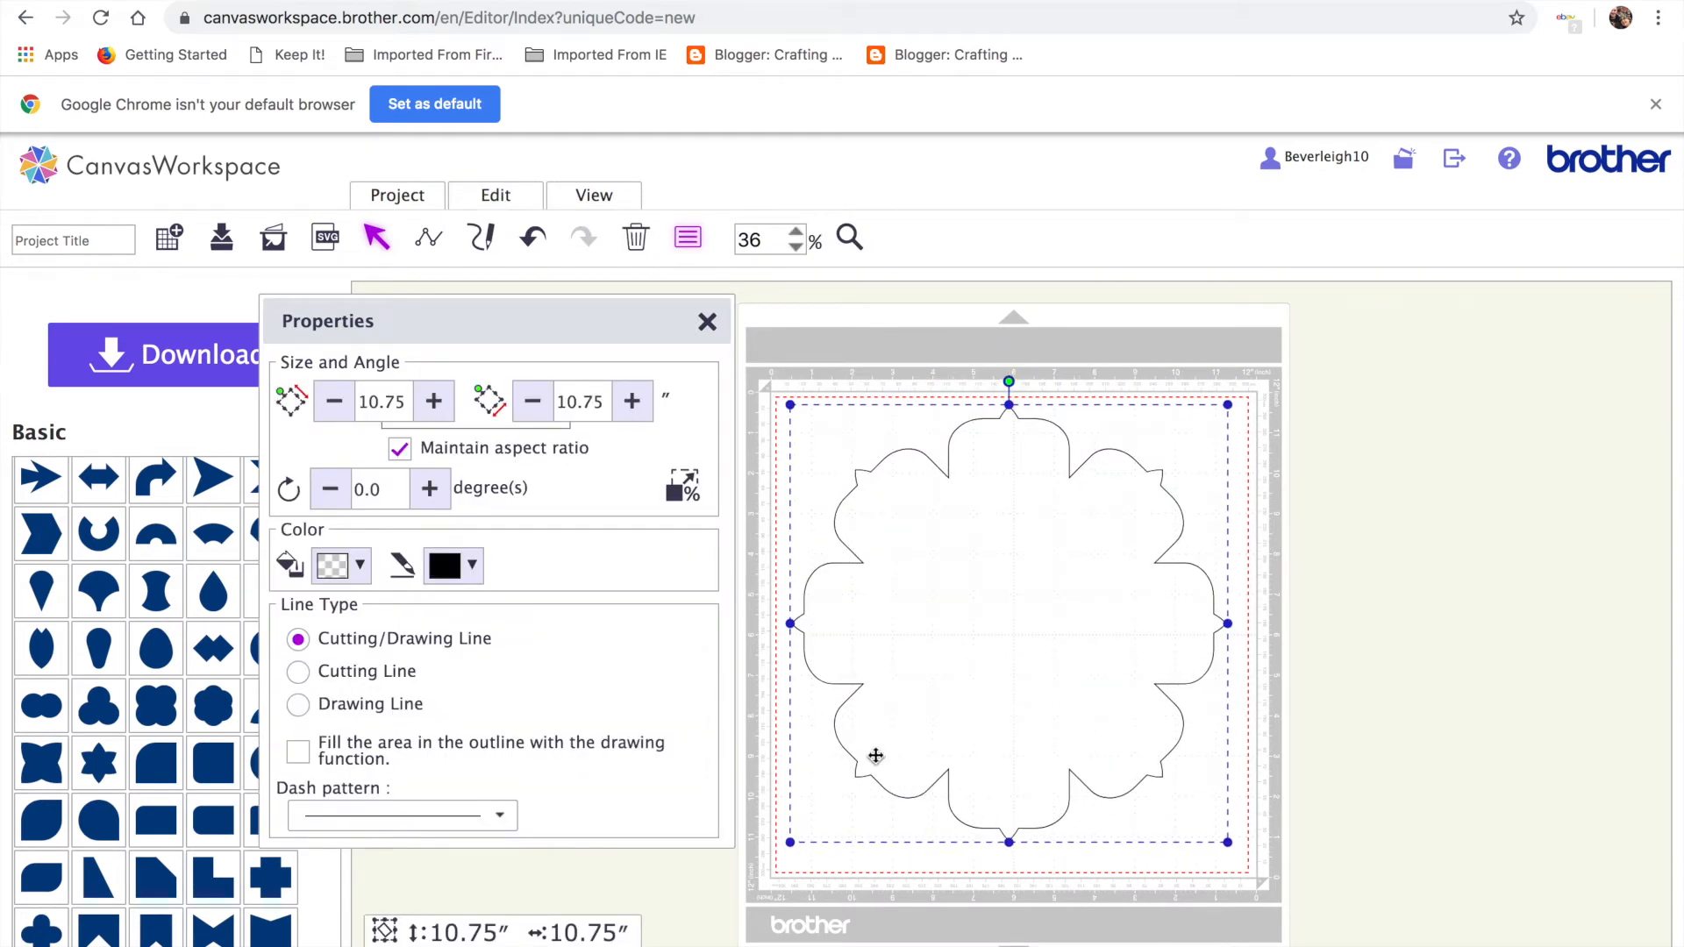
pyautogui.moveTo(1005, 822); pyautogui.dragTo(960, 823)
pyautogui.click(401, 498)
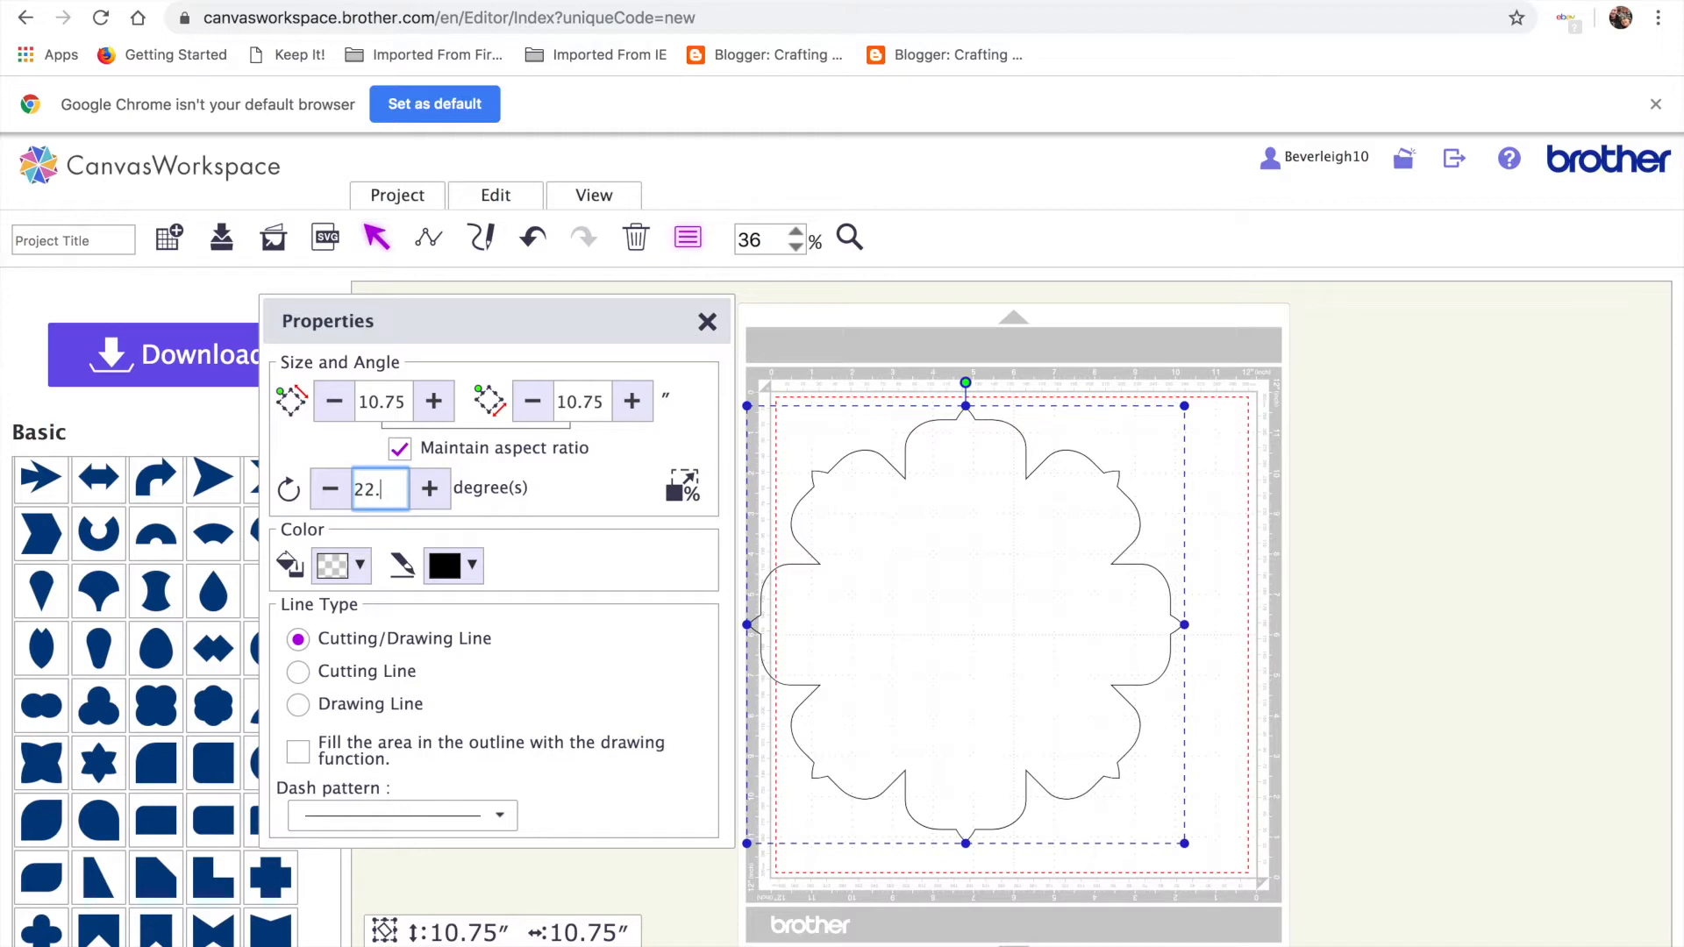
pyautogui.write('22.5')
pyautogui.press('Return')
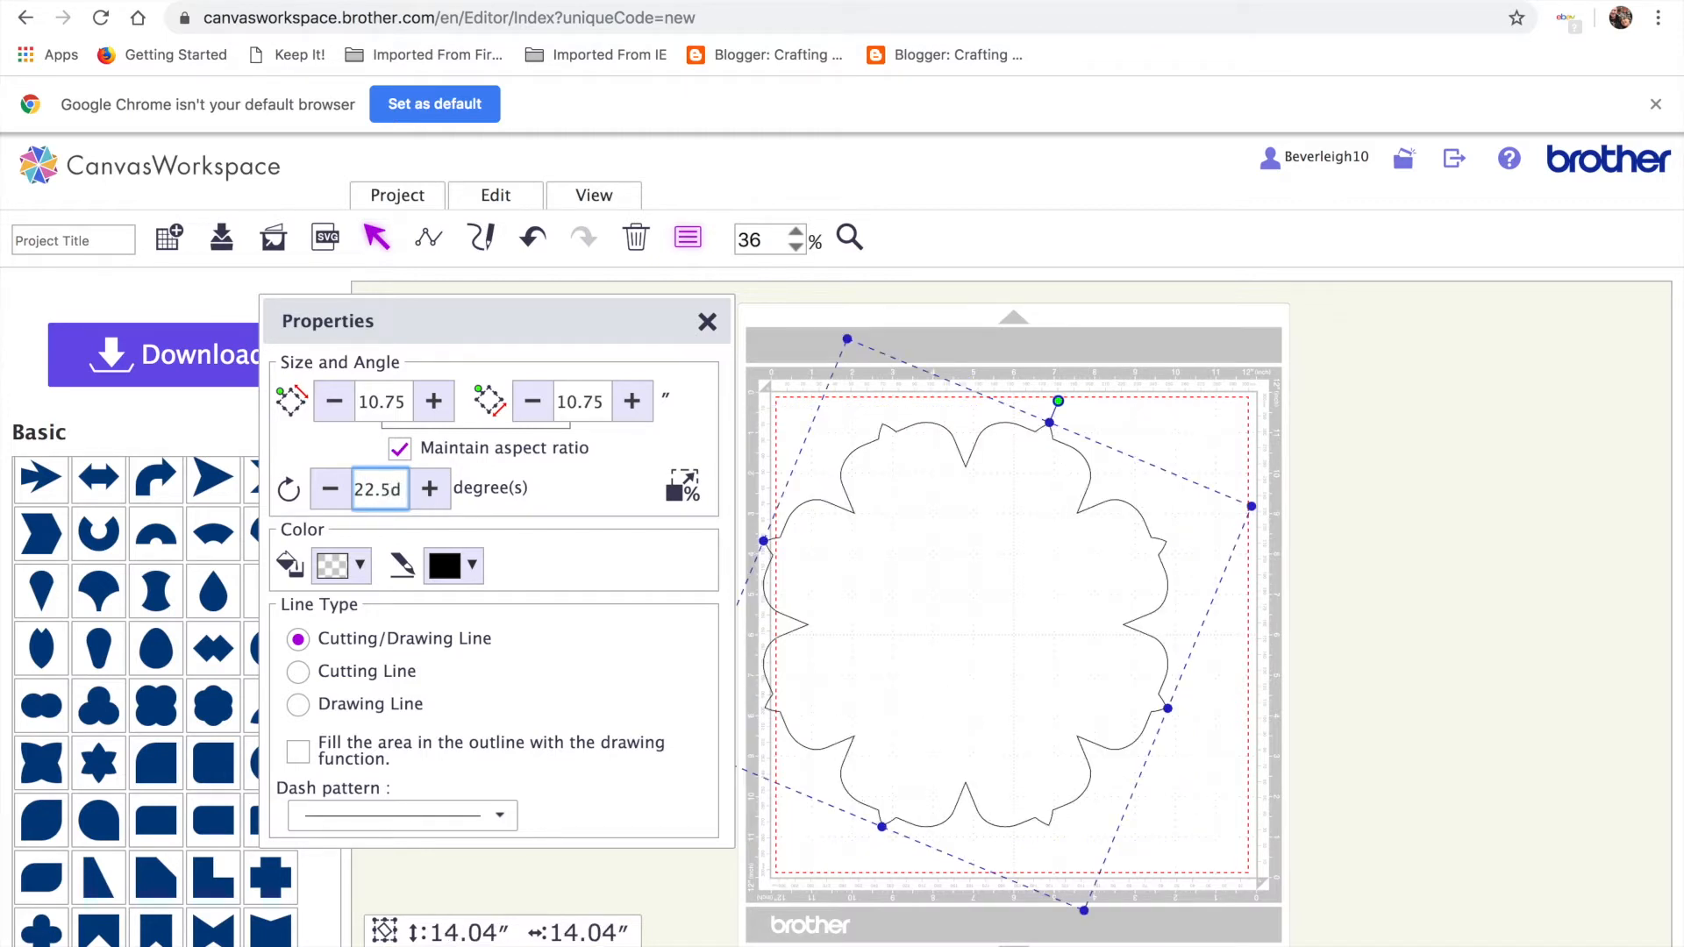
pyautogui.click(1392, 856)
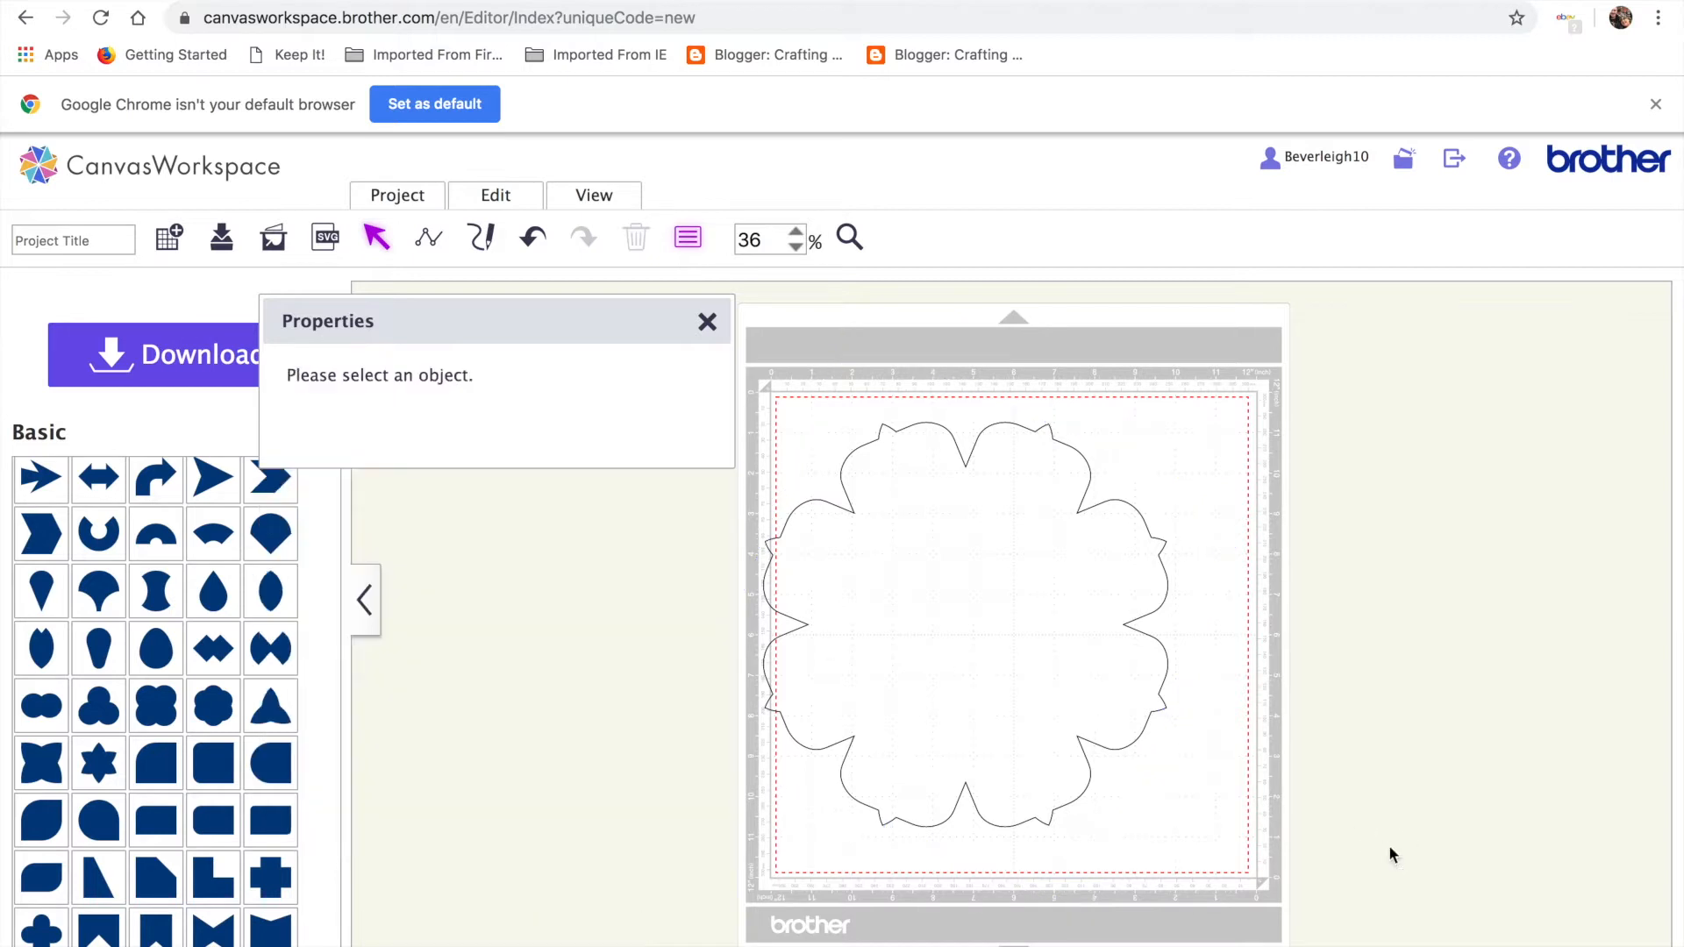
# Set two copies of the rotated flower aside beyond the mat's right edge and shift the remaining one left.
pyautogui.moveTo(956, 621); pyautogui.dragTo(1497, 625)
pyautogui.moveTo(879, 666); pyautogui.dragTo(1515, 641)
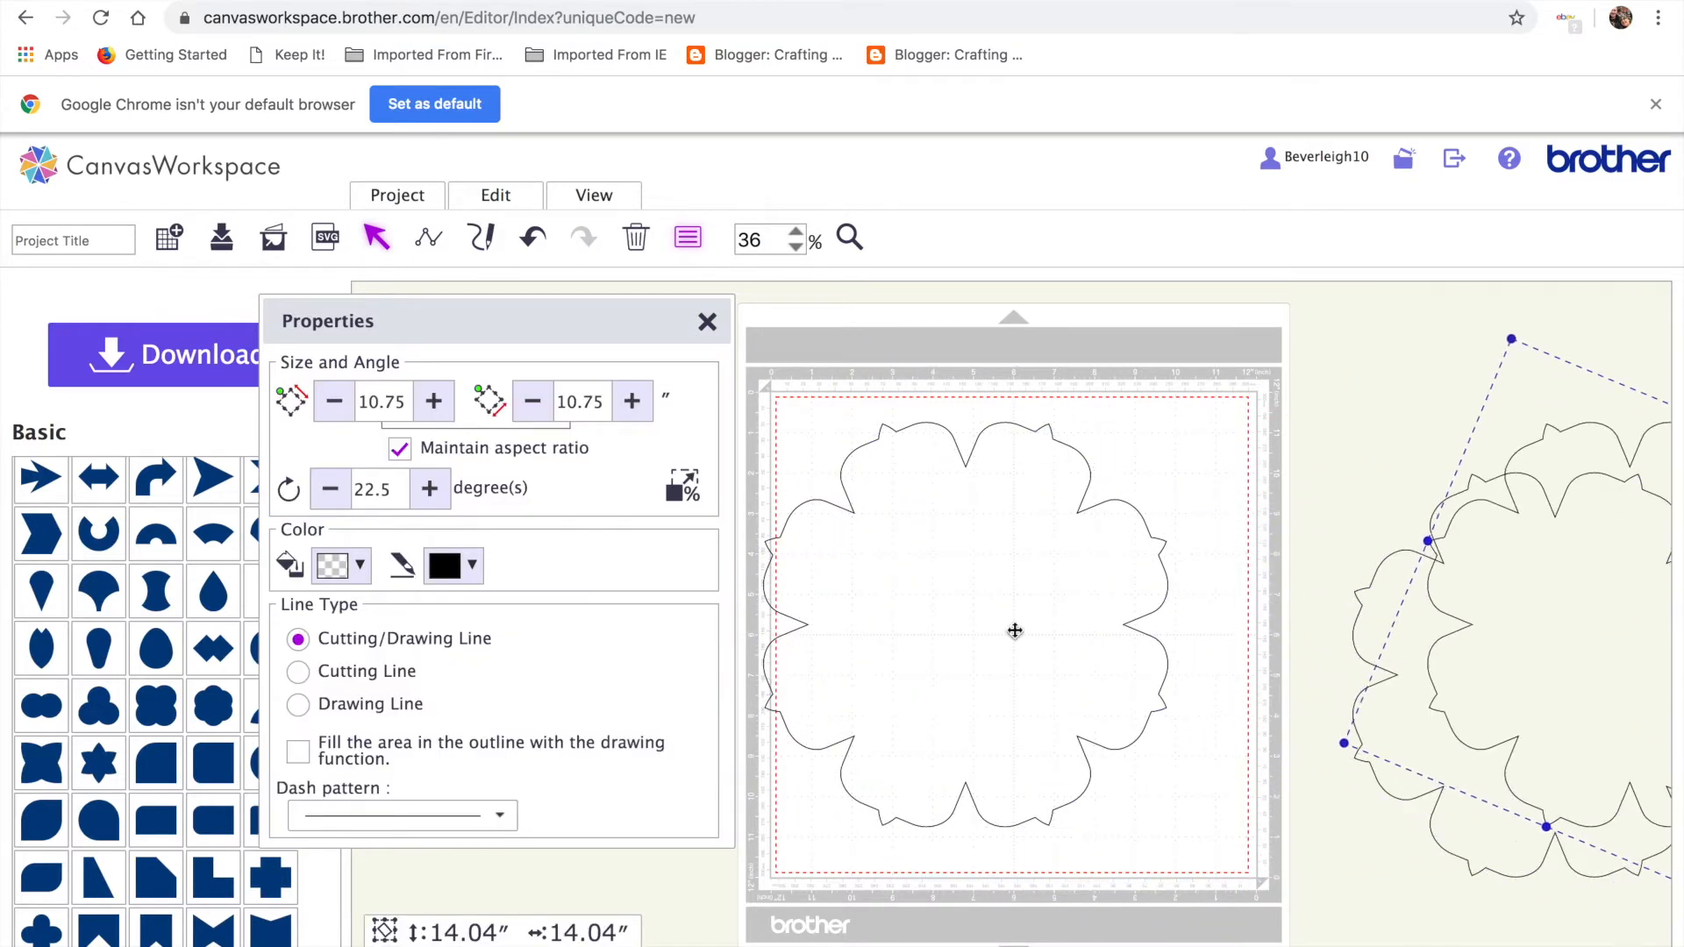
pyautogui.moveTo(910, 613); pyautogui.dragTo(844, 609)
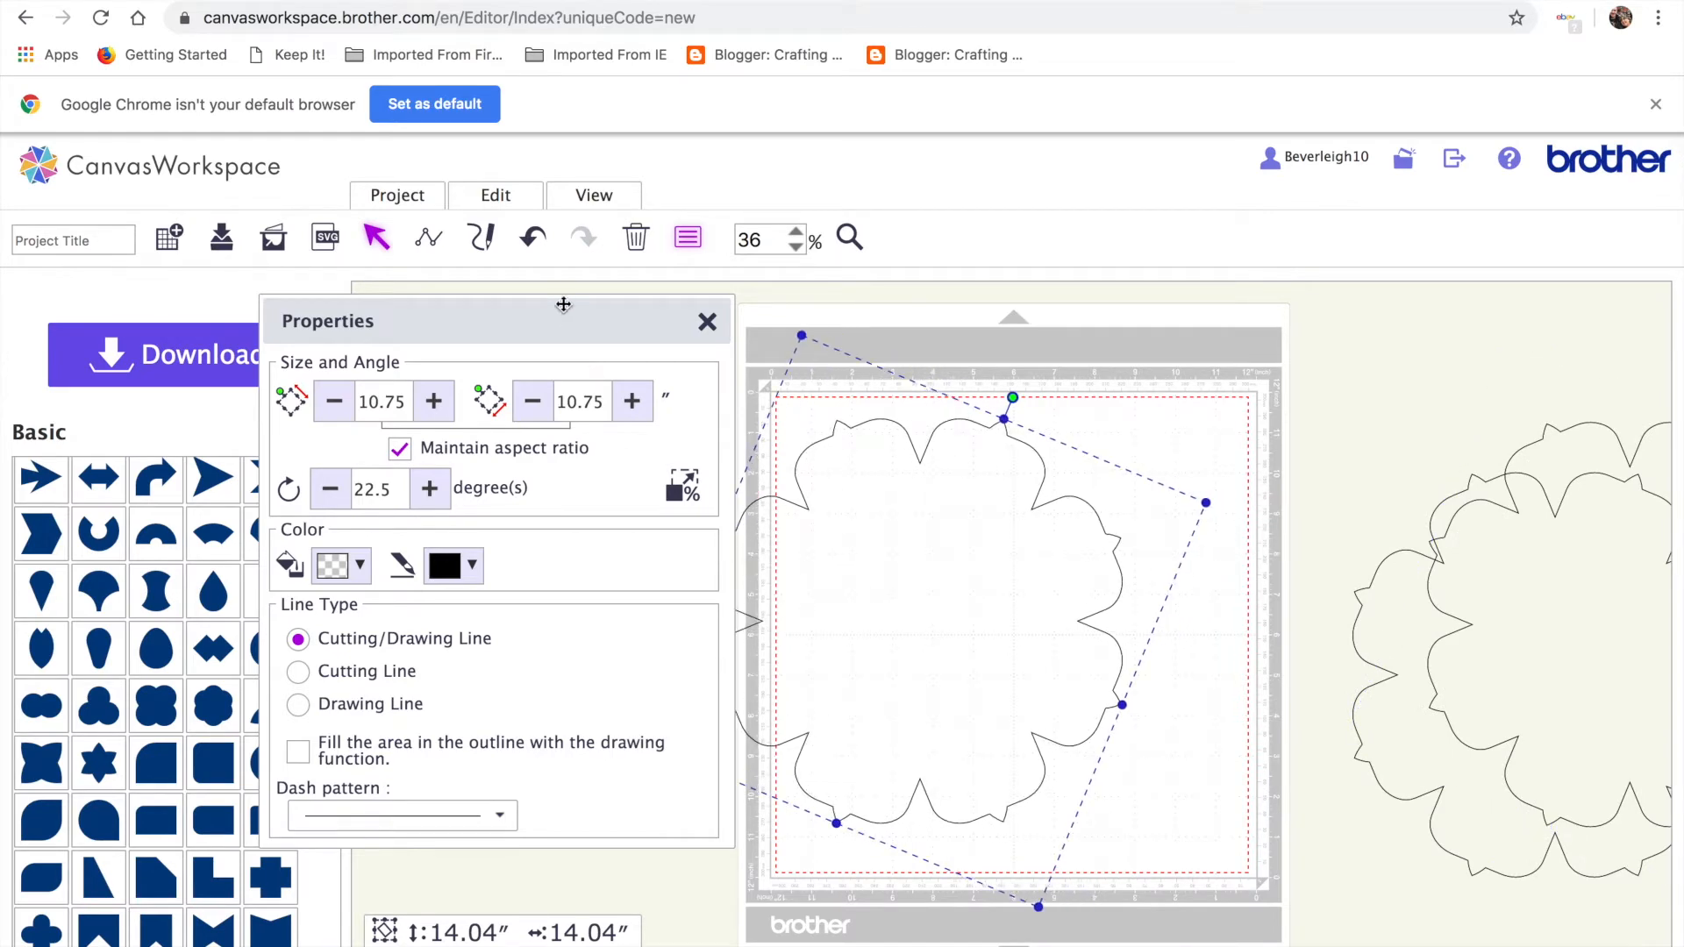
# Place two flowers side by side on the mat with their inner petals overlapping, and select both.
pyautogui.moveTo(562, 300); pyautogui.dragTo(342, 298)
pyautogui.moveTo(992, 590); pyautogui.dragTo(1203, 609)
pyautogui.moveTo(718, 320); pyautogui.dragTo(1307, 737)
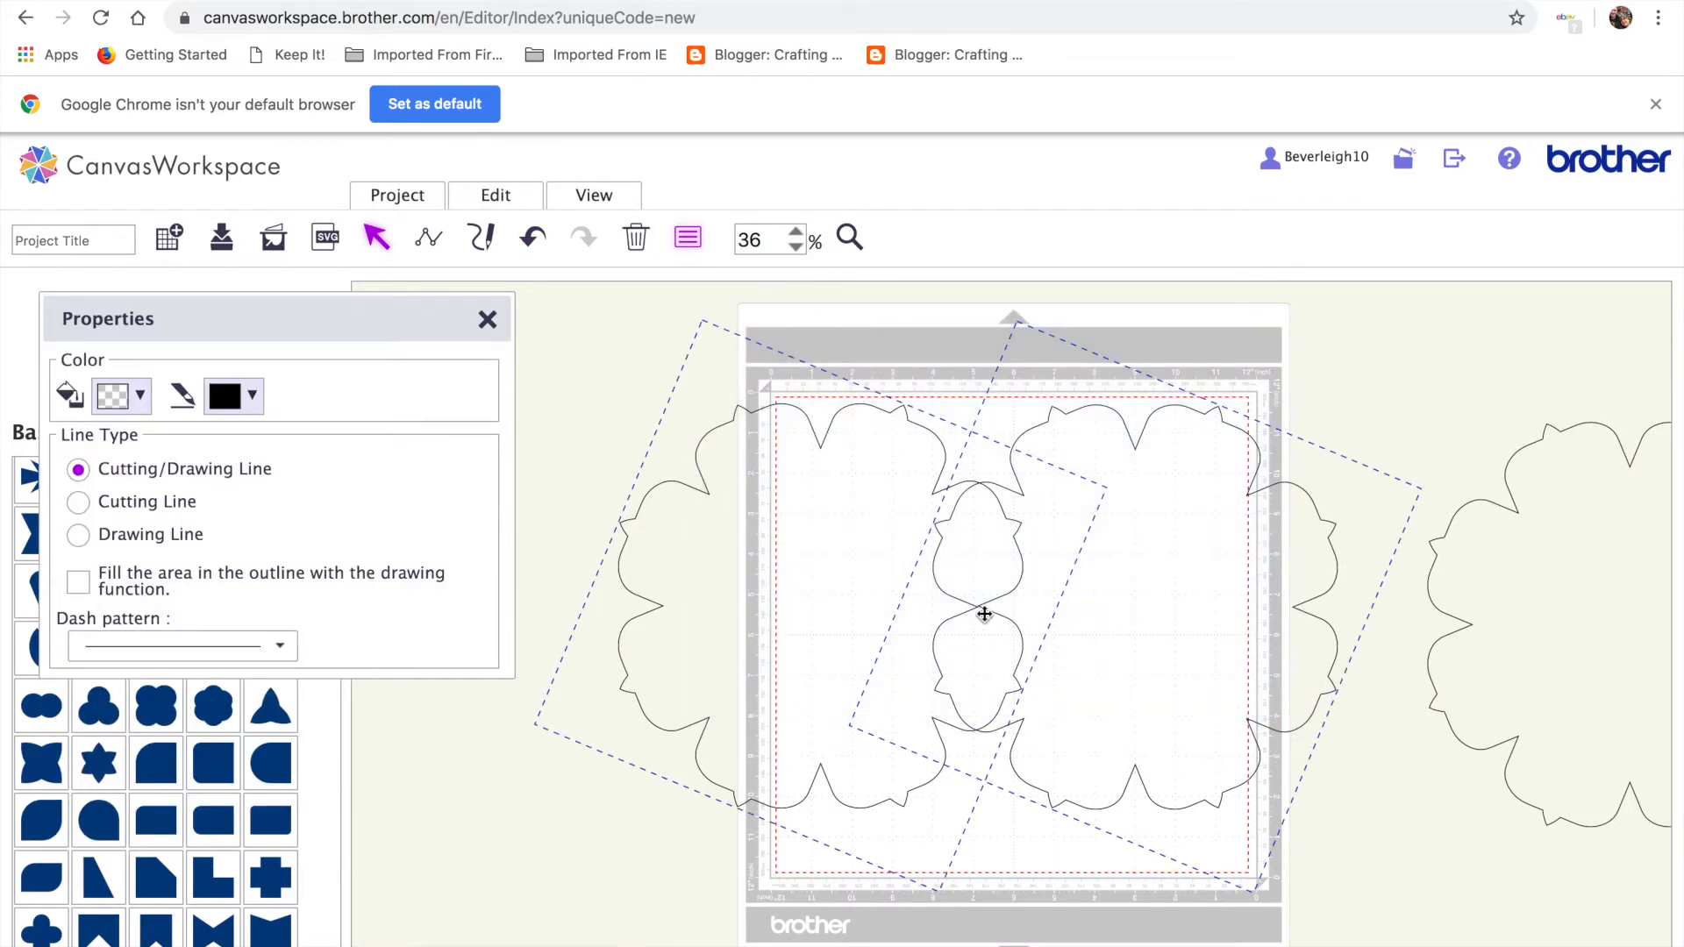
# Align the two overlapping flowers along their top edges and weld them into one card base.
pyautogui.click(527, 198)
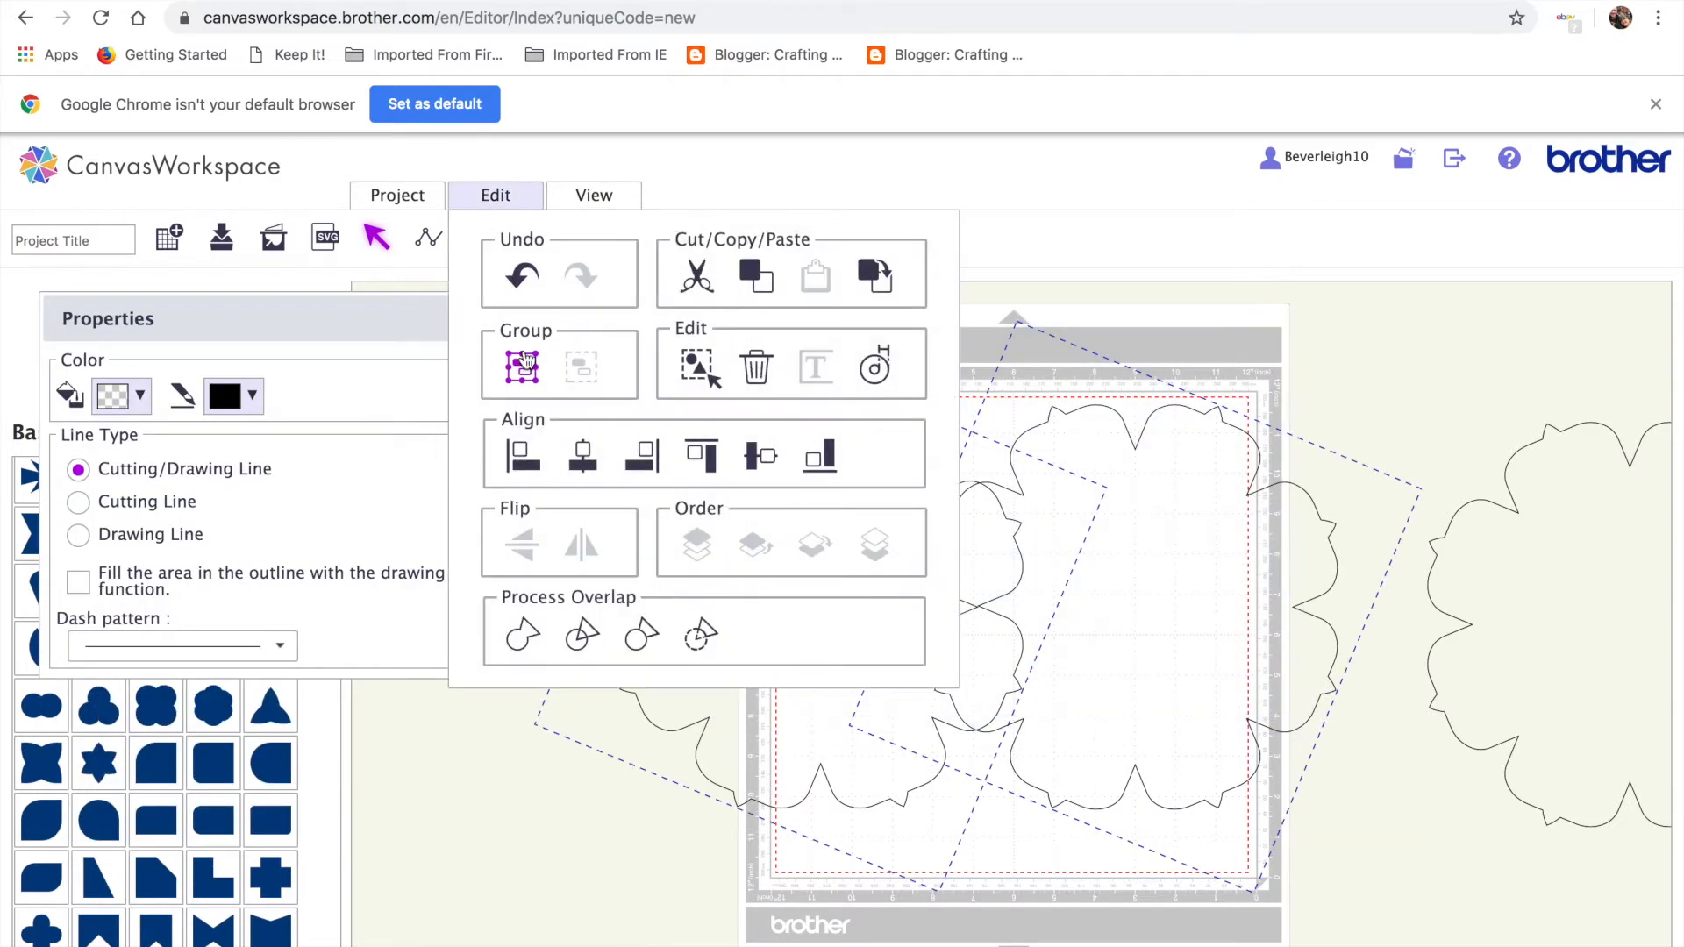
pyautogui.click(699, 455)
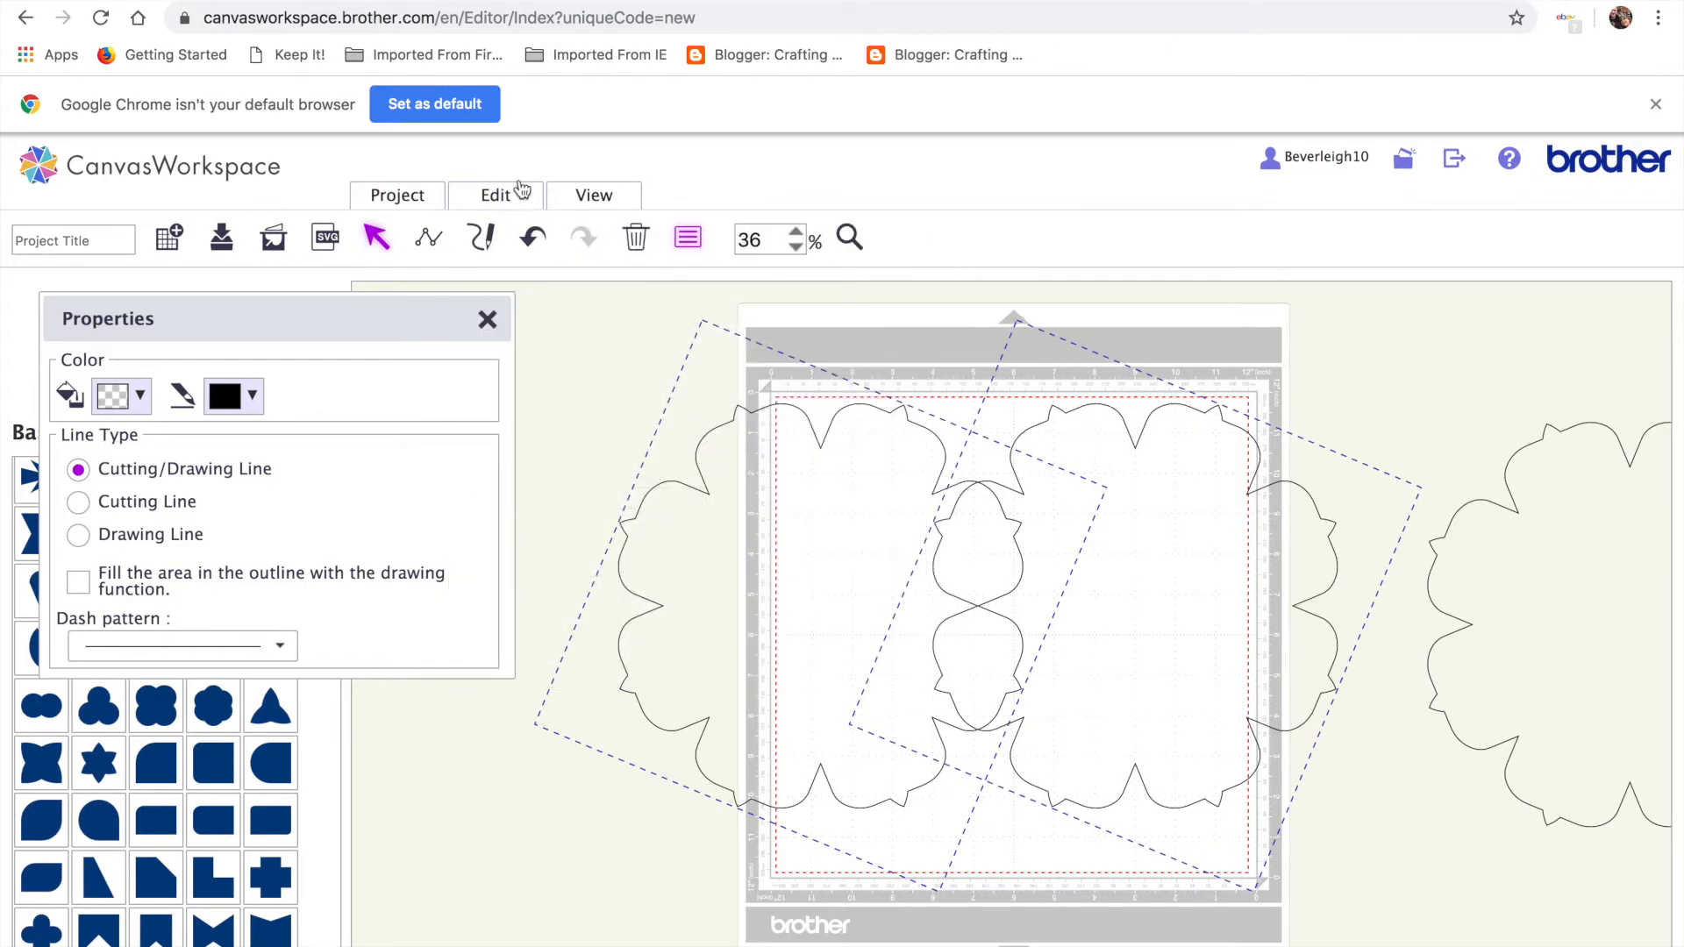
pyautogui.click(488, 195)
pyautogui.click(524, 630)
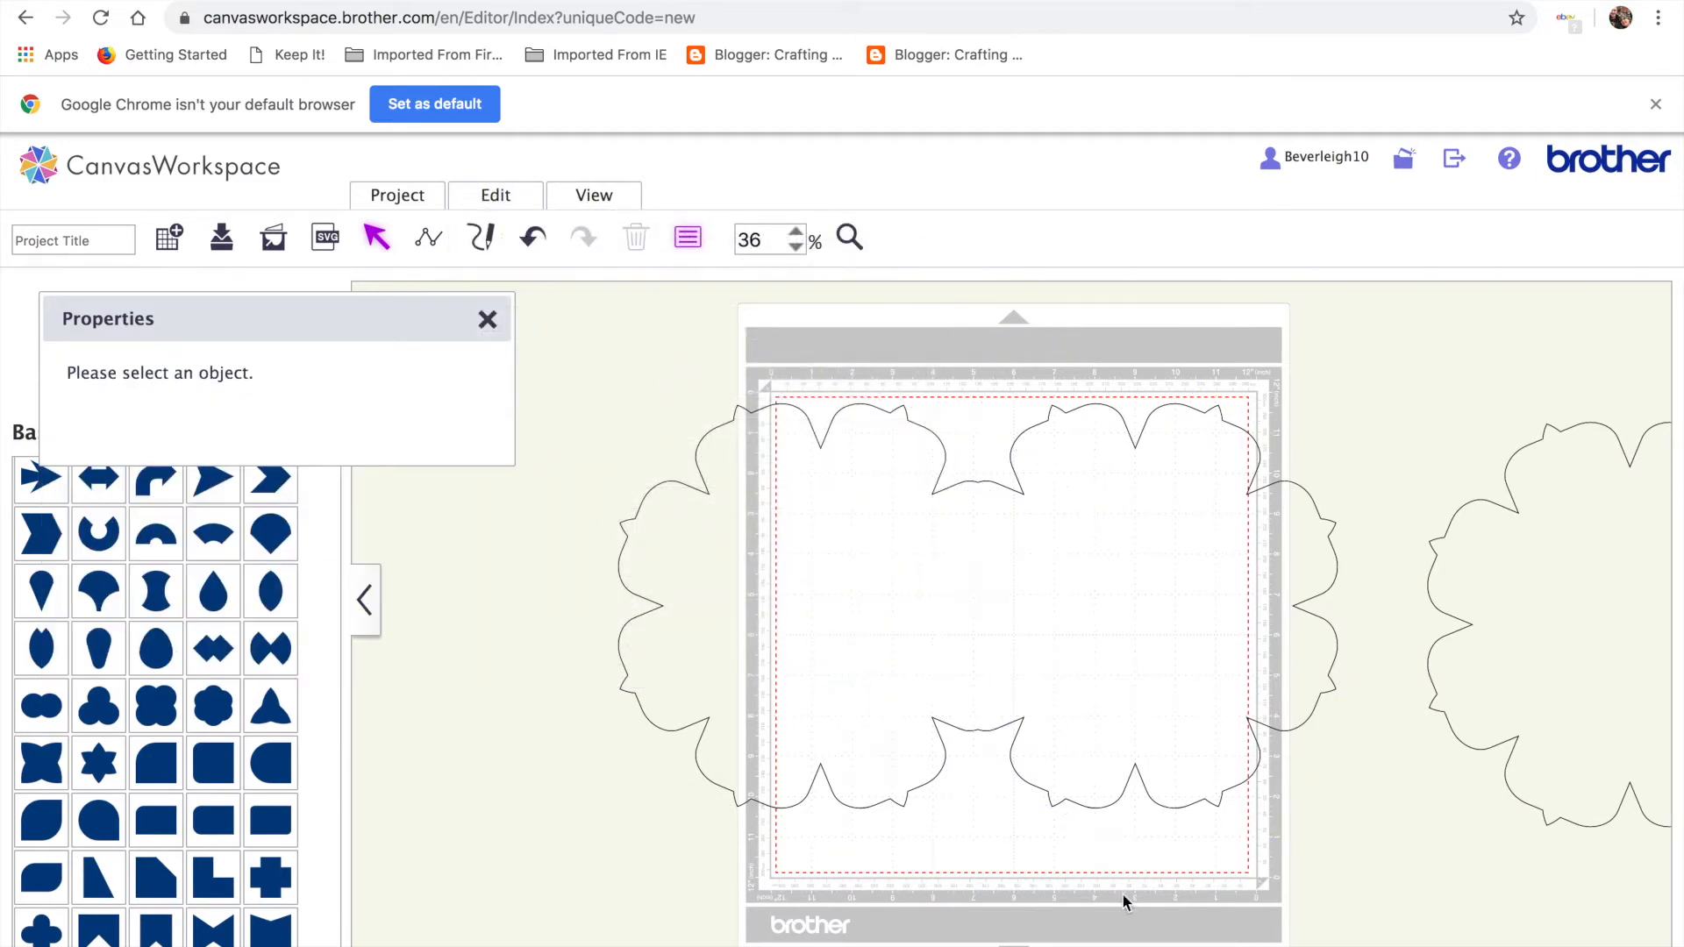
# Move the welded card base up and left, and fill it with tan.
pyautogui.moveTo(1138, 671); pyautogui.dragTo(1099, 638)
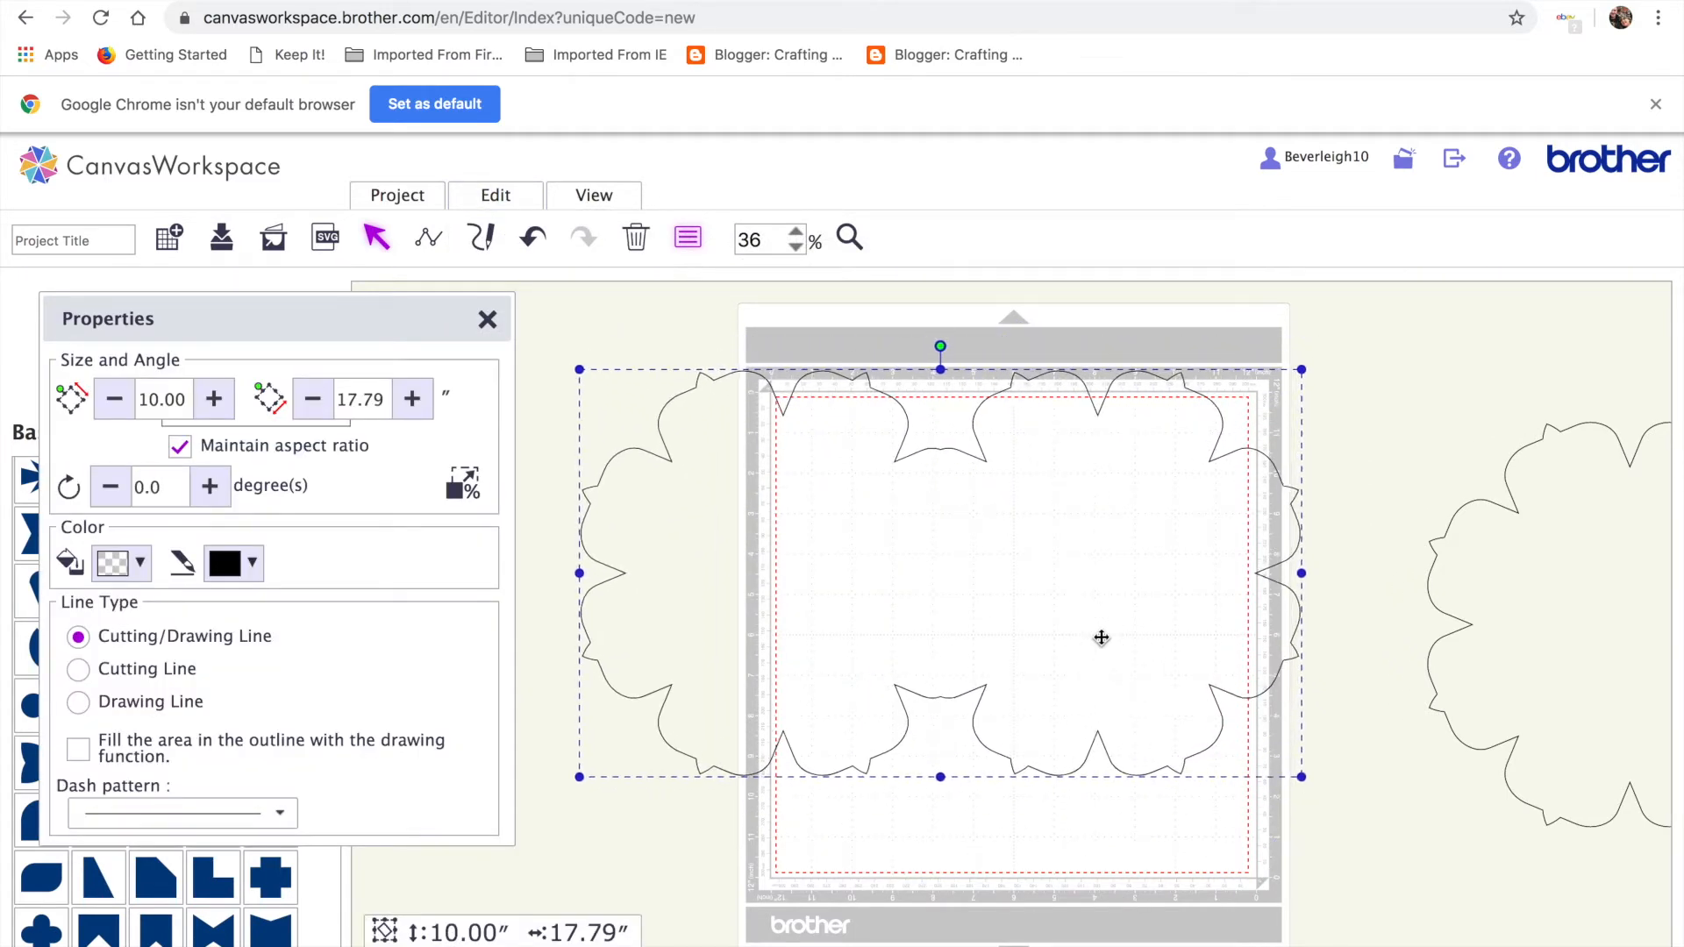
pyautogui.click(138, 564)
pyautogui.click(419, 653)
pyautogui.click(1038, 843)
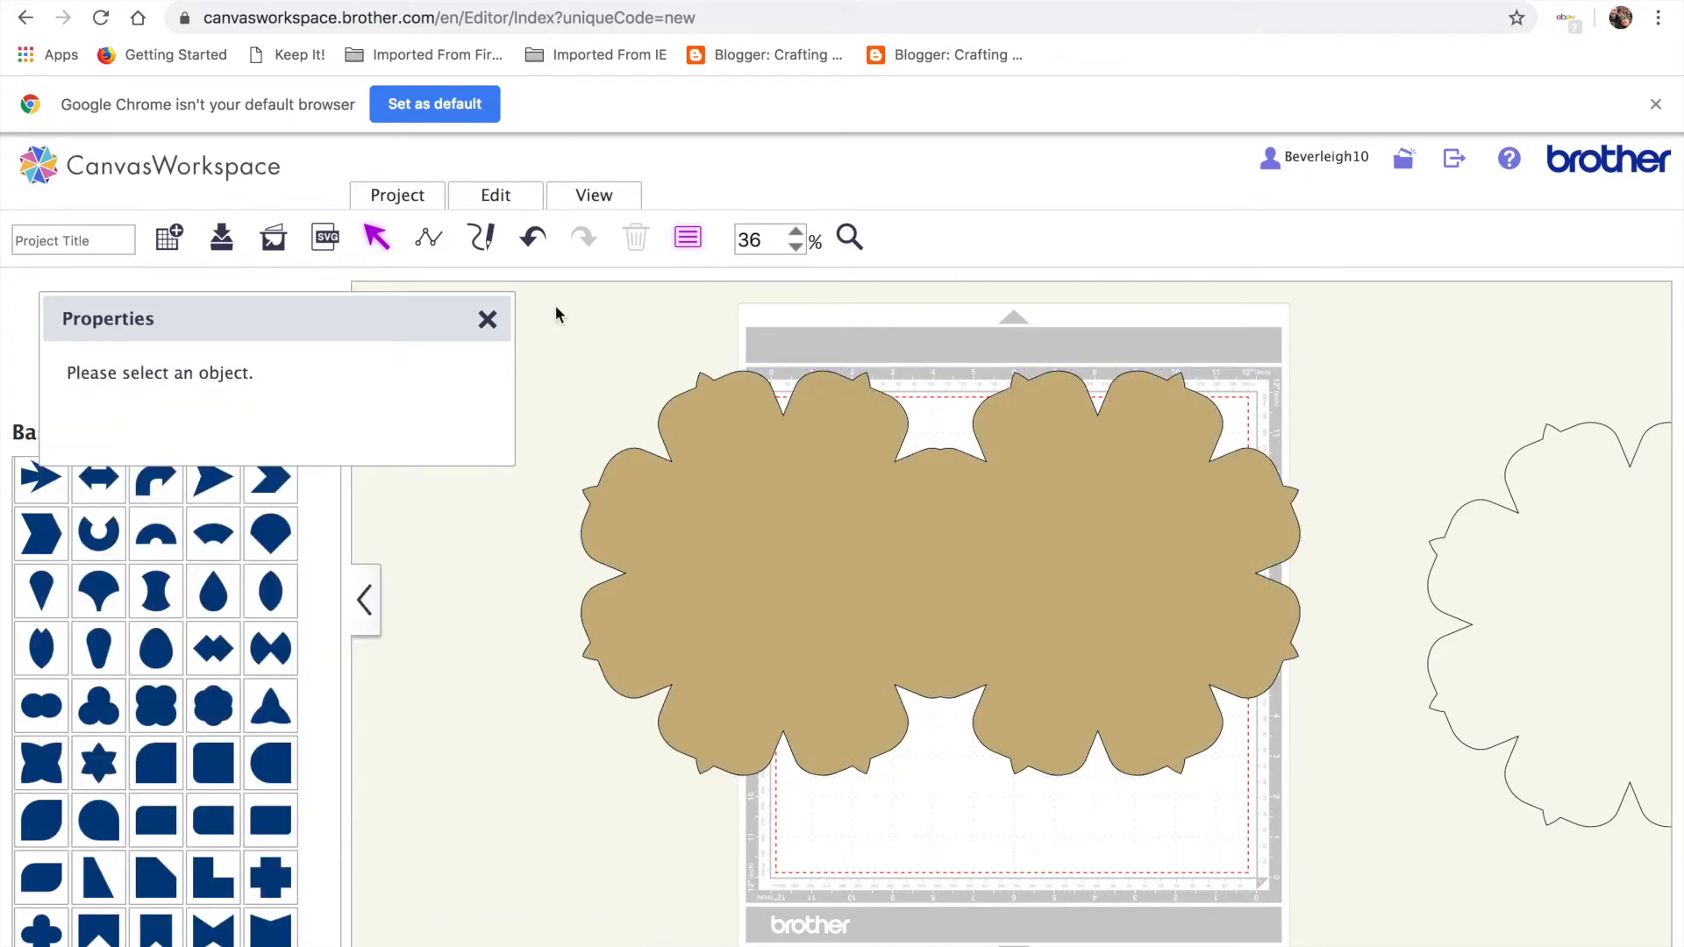
# Draw a vertical straight line about 6.12 inches long down the centre join of the card base with the path tool.
pyautogui.click(430, 246)
pyautogui.click(795, 232)
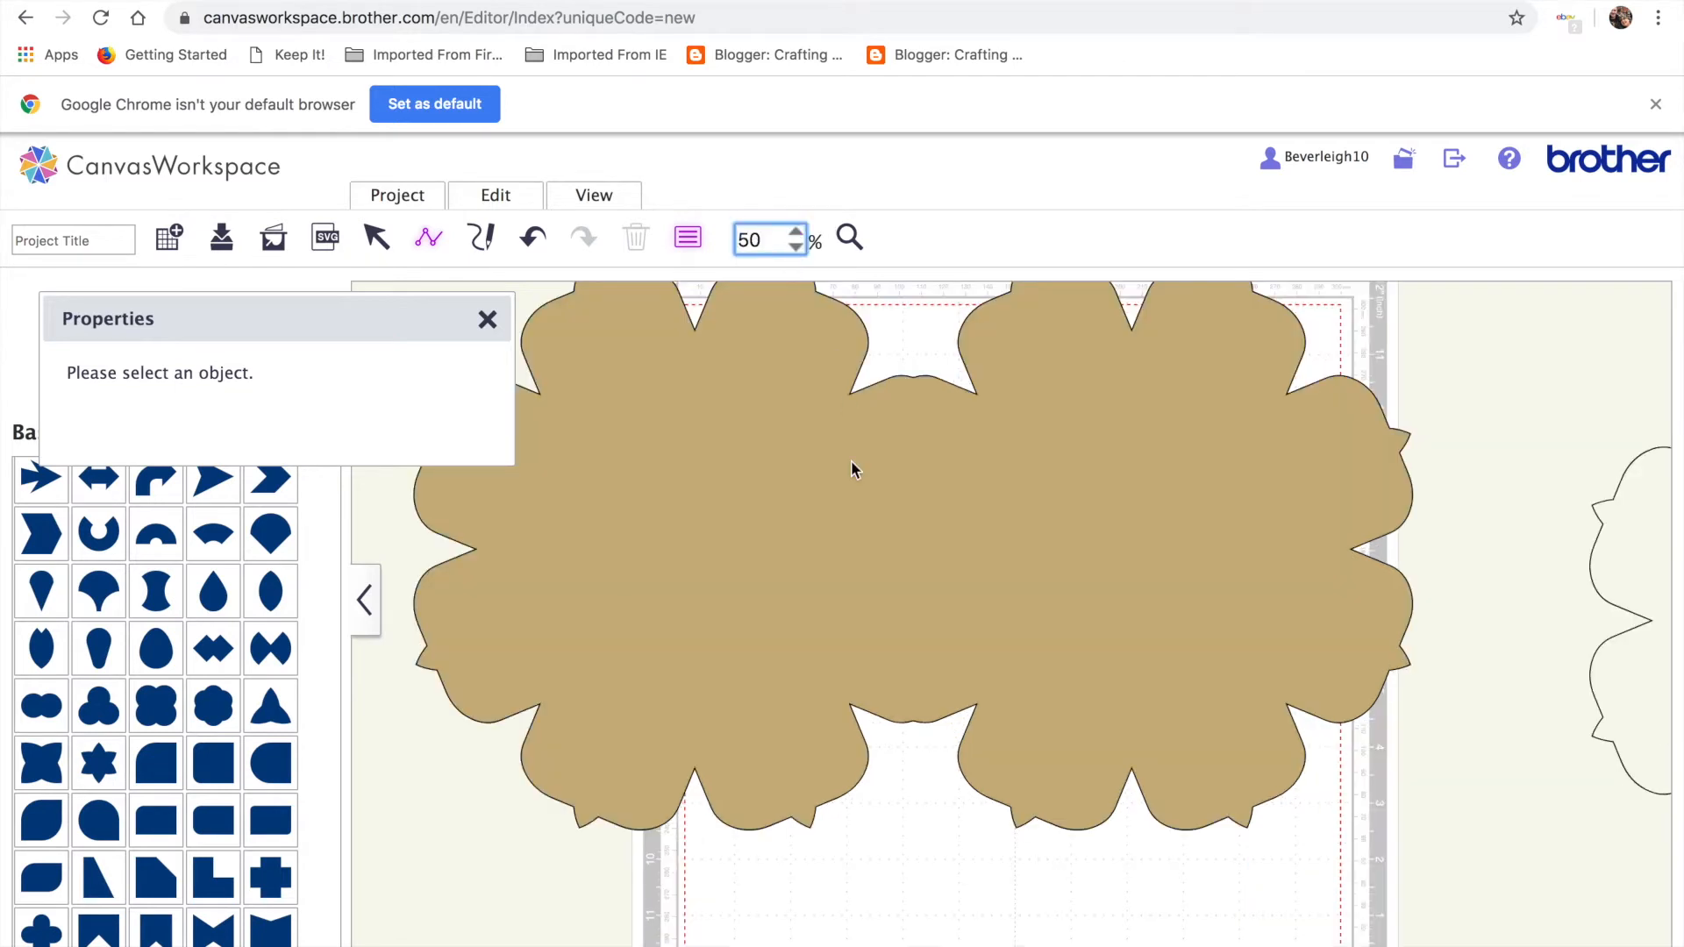
pyautogui.scroll(1, 851, 460)
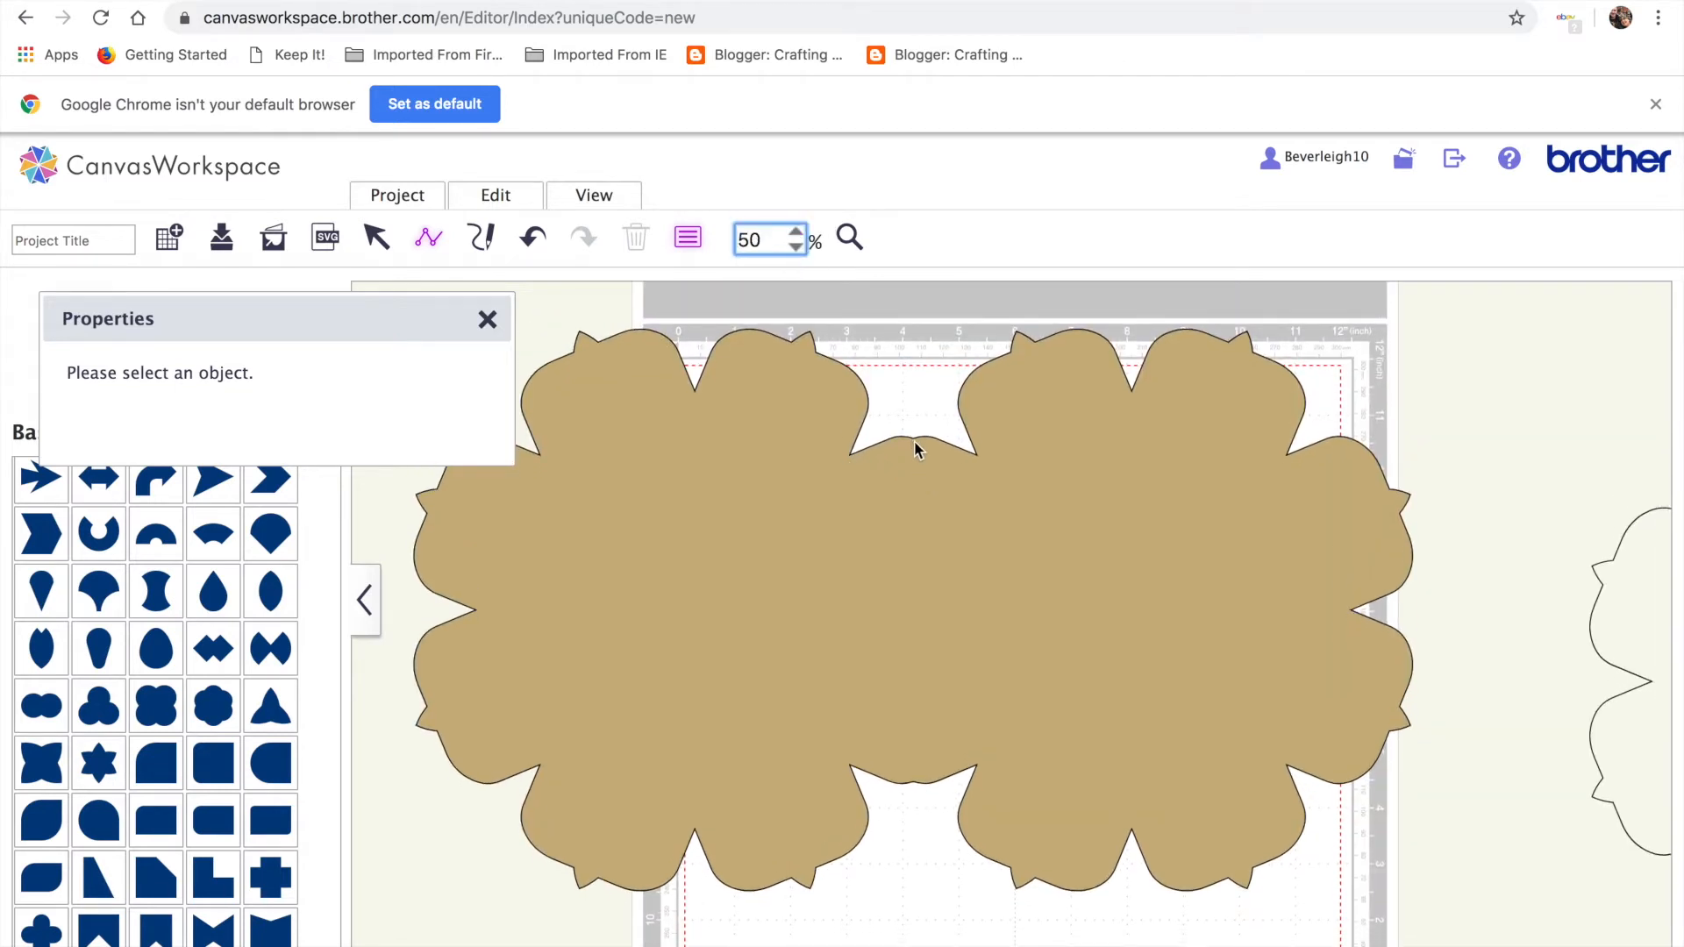
pyautogui.click(427, 240)
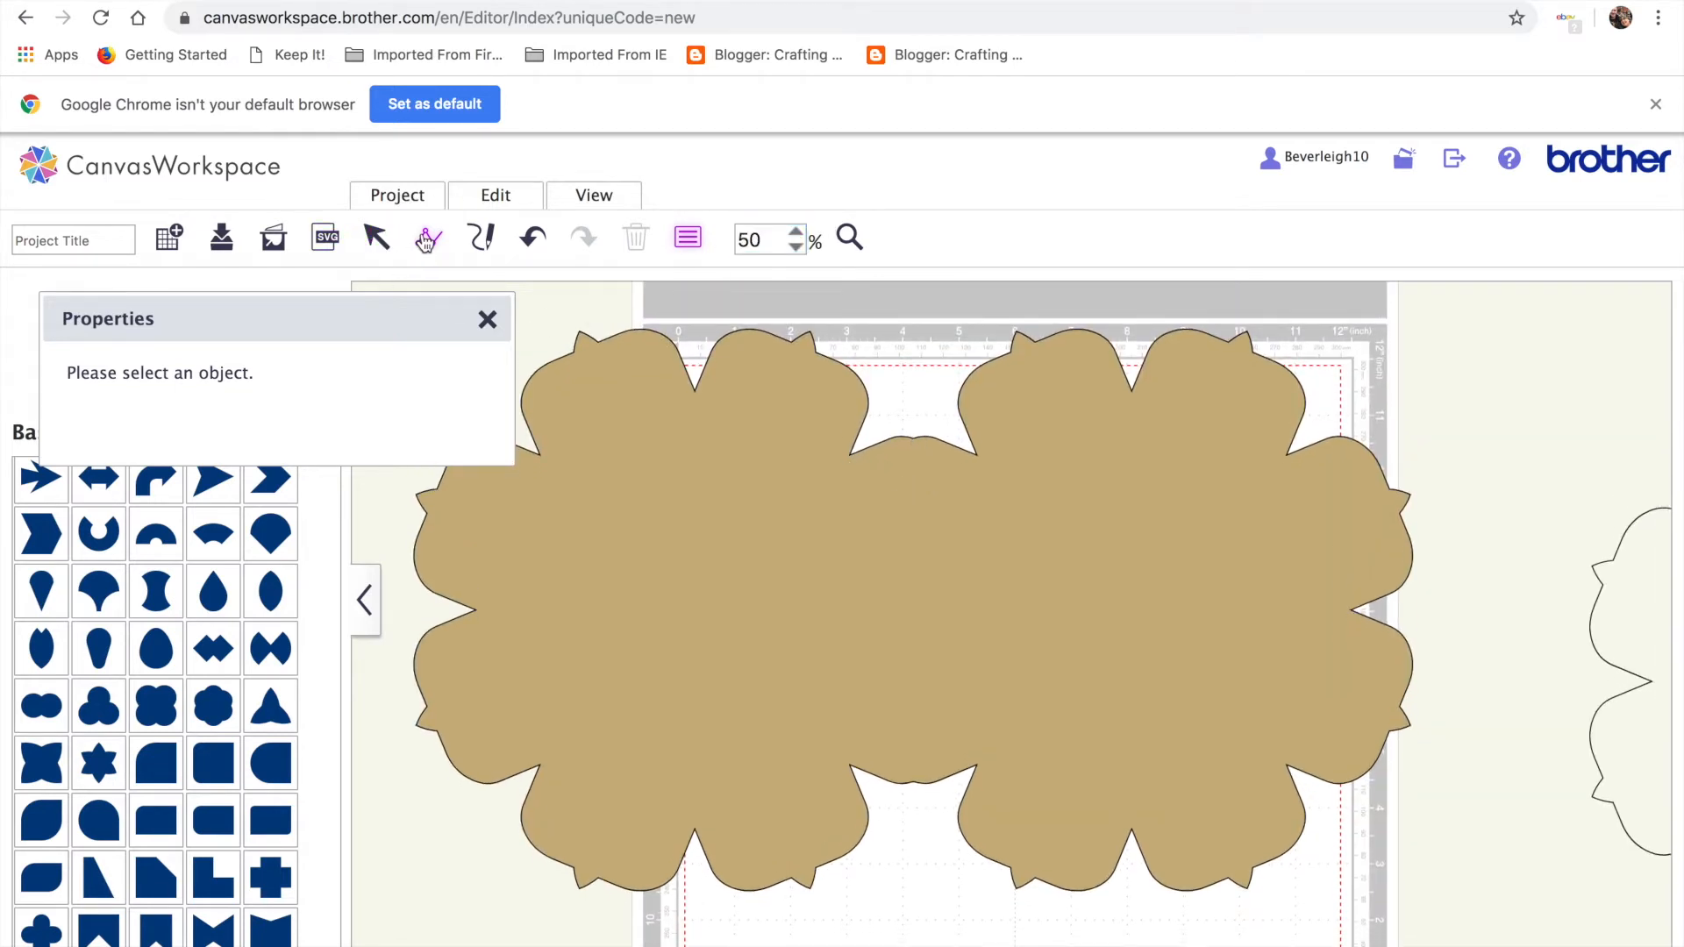
pyautogui.moveTo(918, 440); pyautogui.dragTo(918, 792)
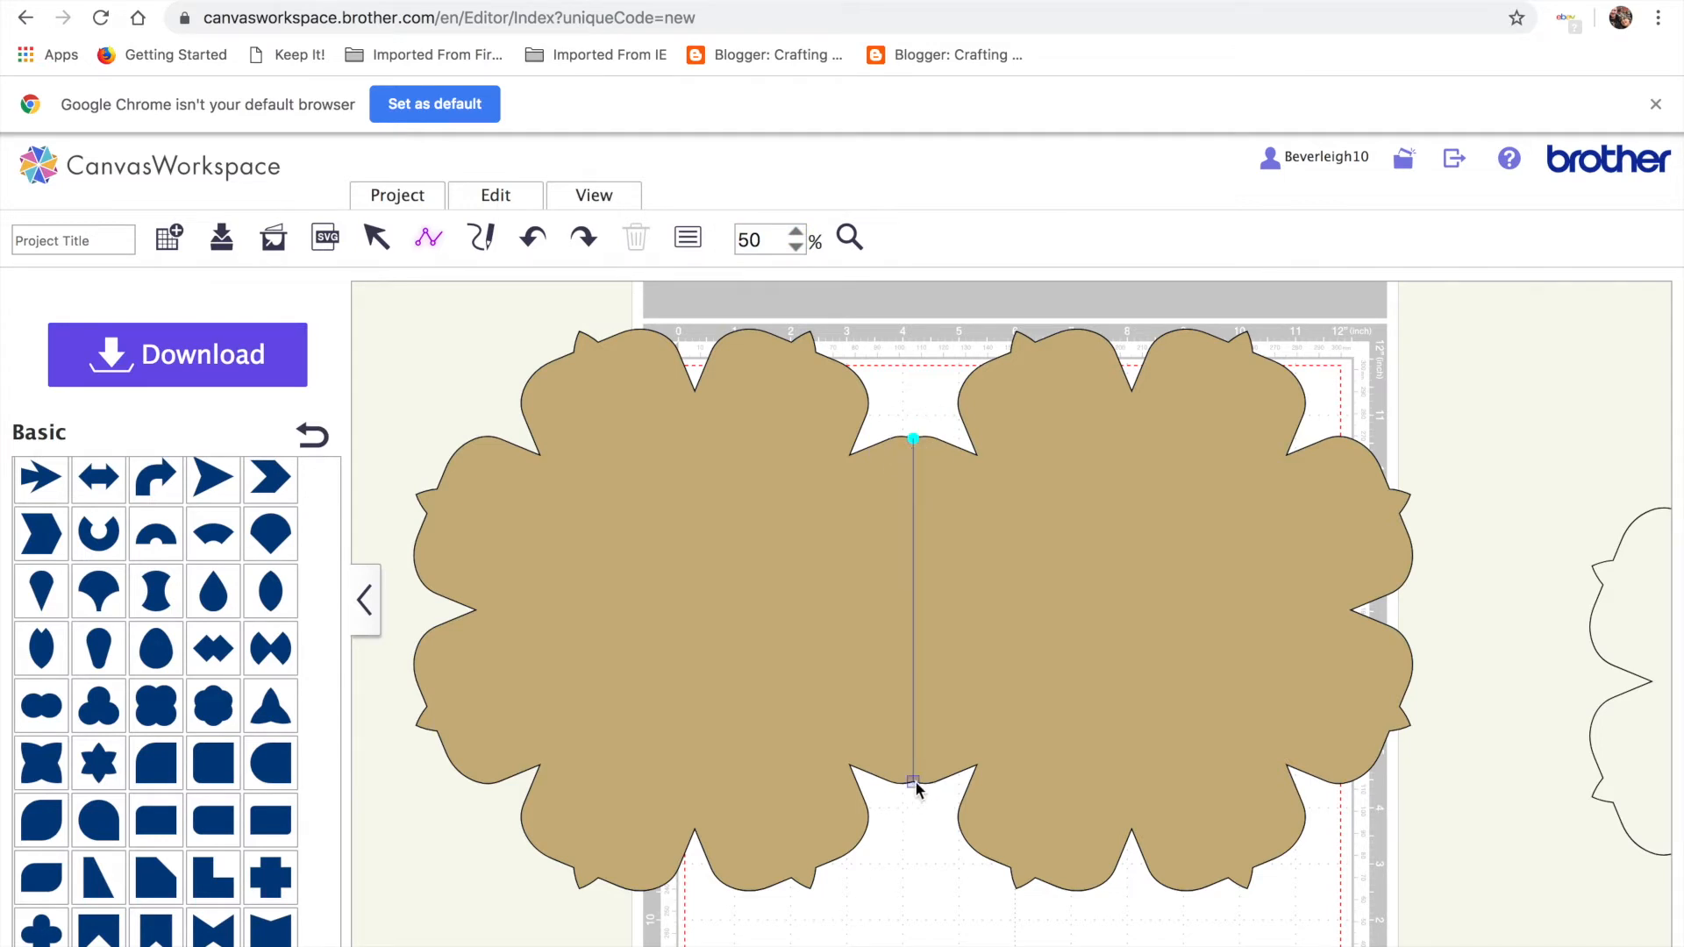
pyautogui.click(915, 780)
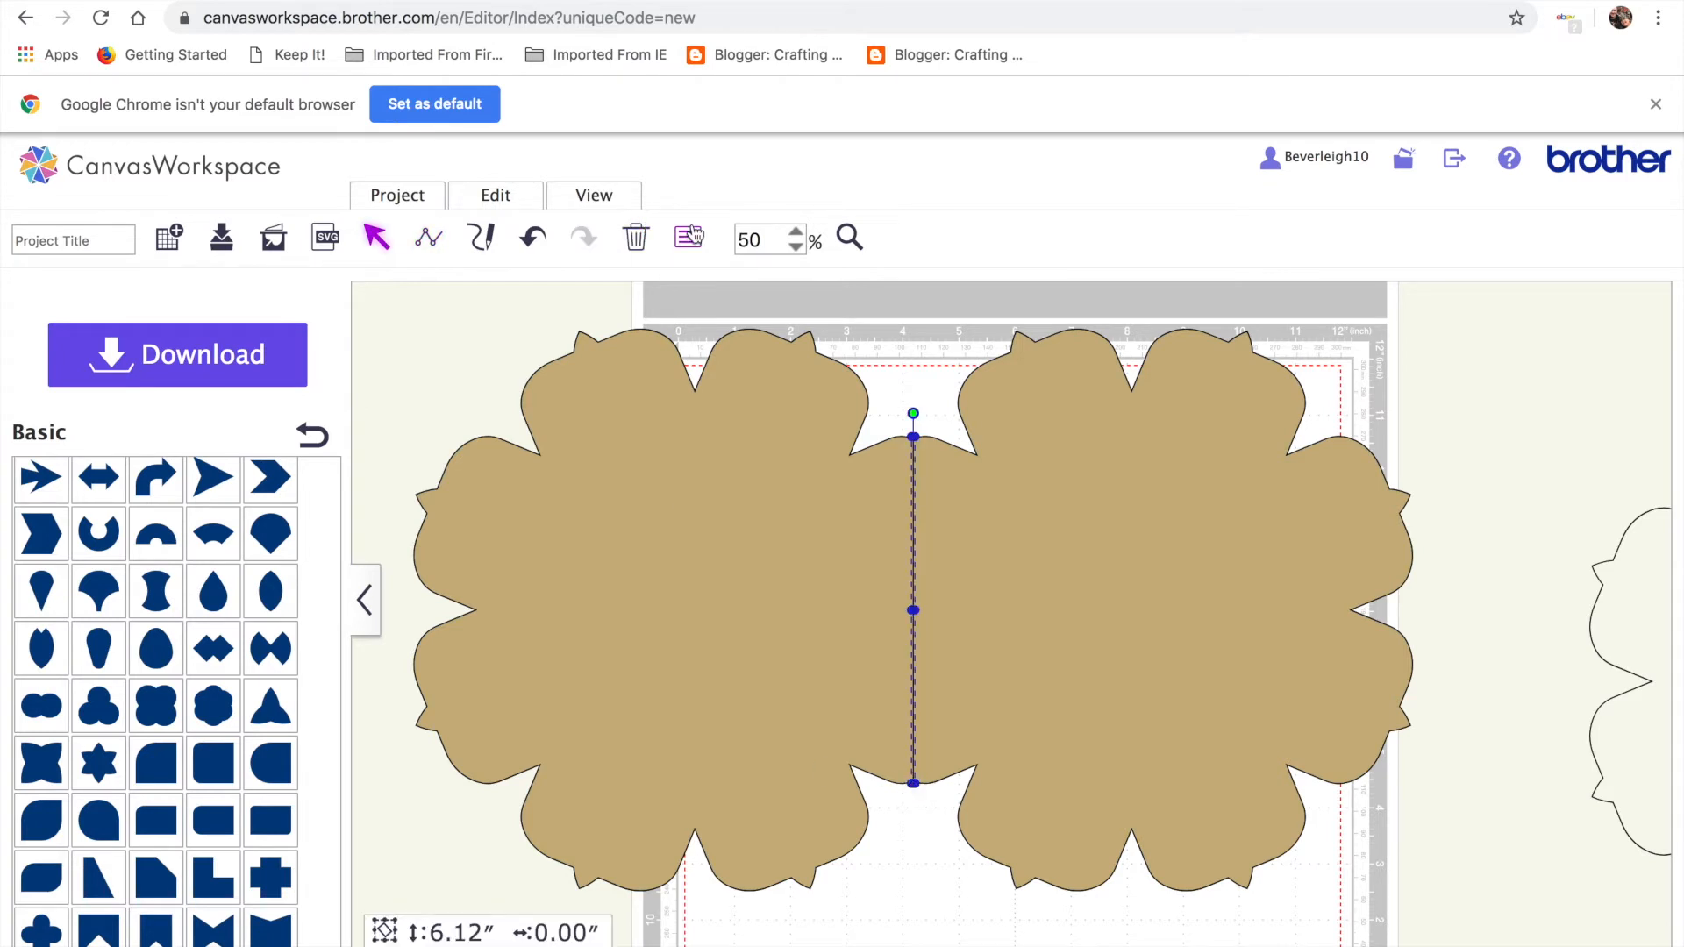
# Set the centre line to Cutting Line with the widely spaced short-dash pattern.
pyautogui.click(689, 239)
pyautogui.click(172, 671)
pyautogui.click(284, 813)
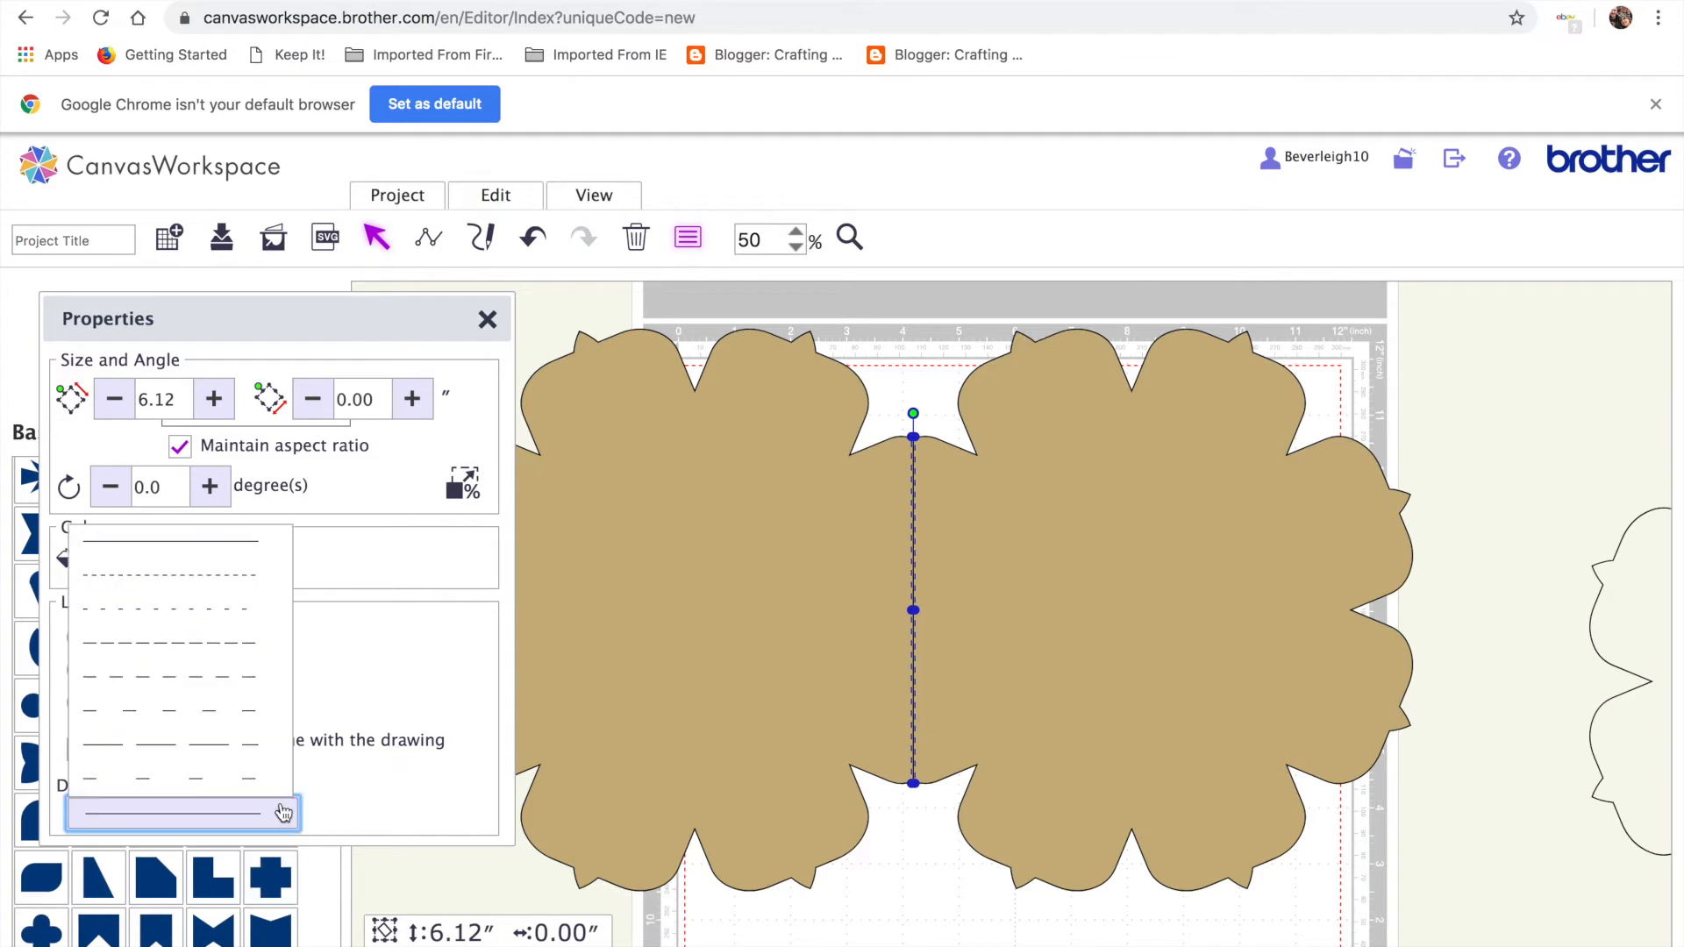
pyautogui.click(196, 616)
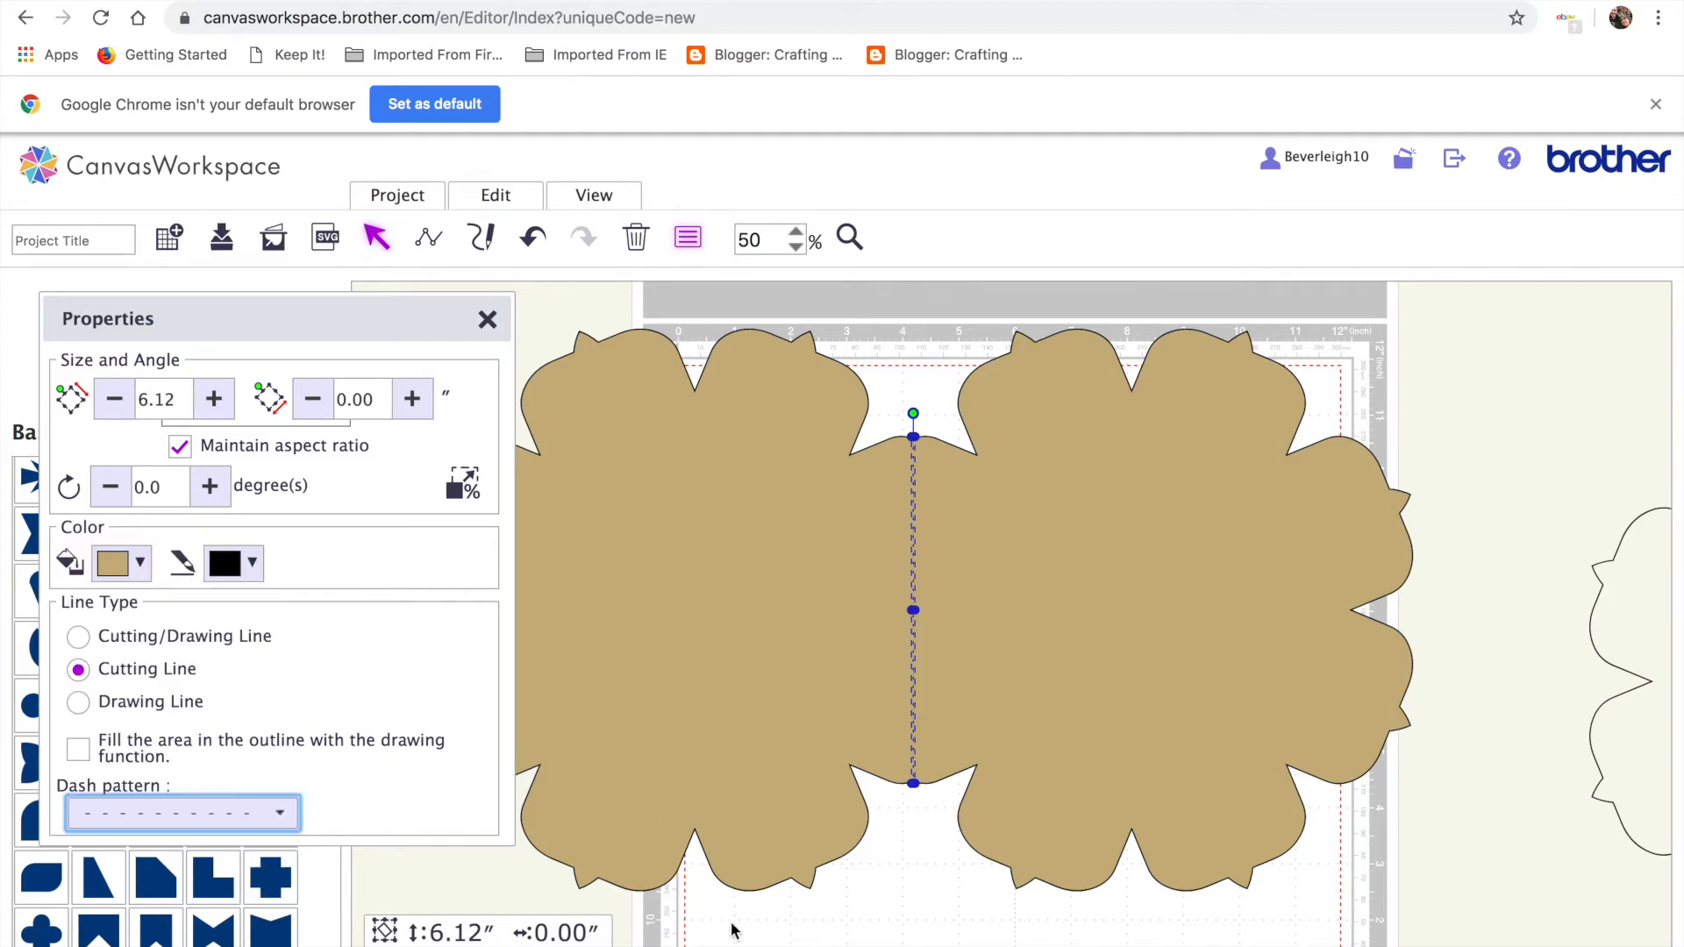
pyautogui.click(793, 933)
# Group the card base with its dashed fold line and move the group to the right.
pyautogui.moveTo(1272, 944); pyautogui.dragTo(778, 548)
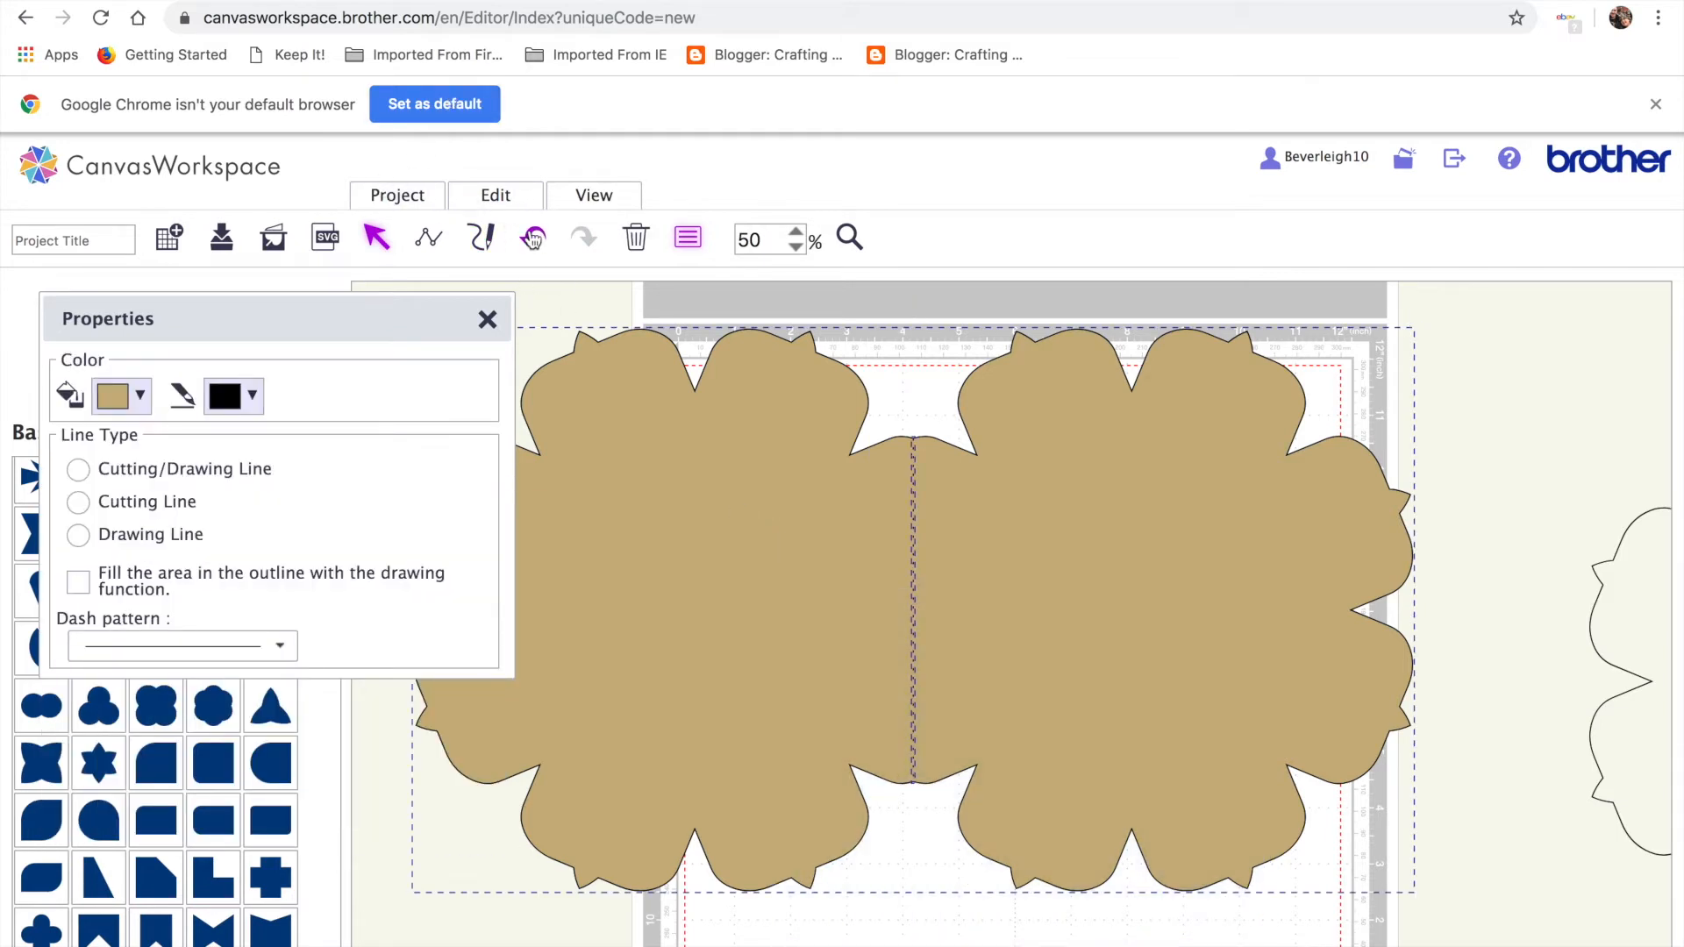
pyautogui.click(498, 200)
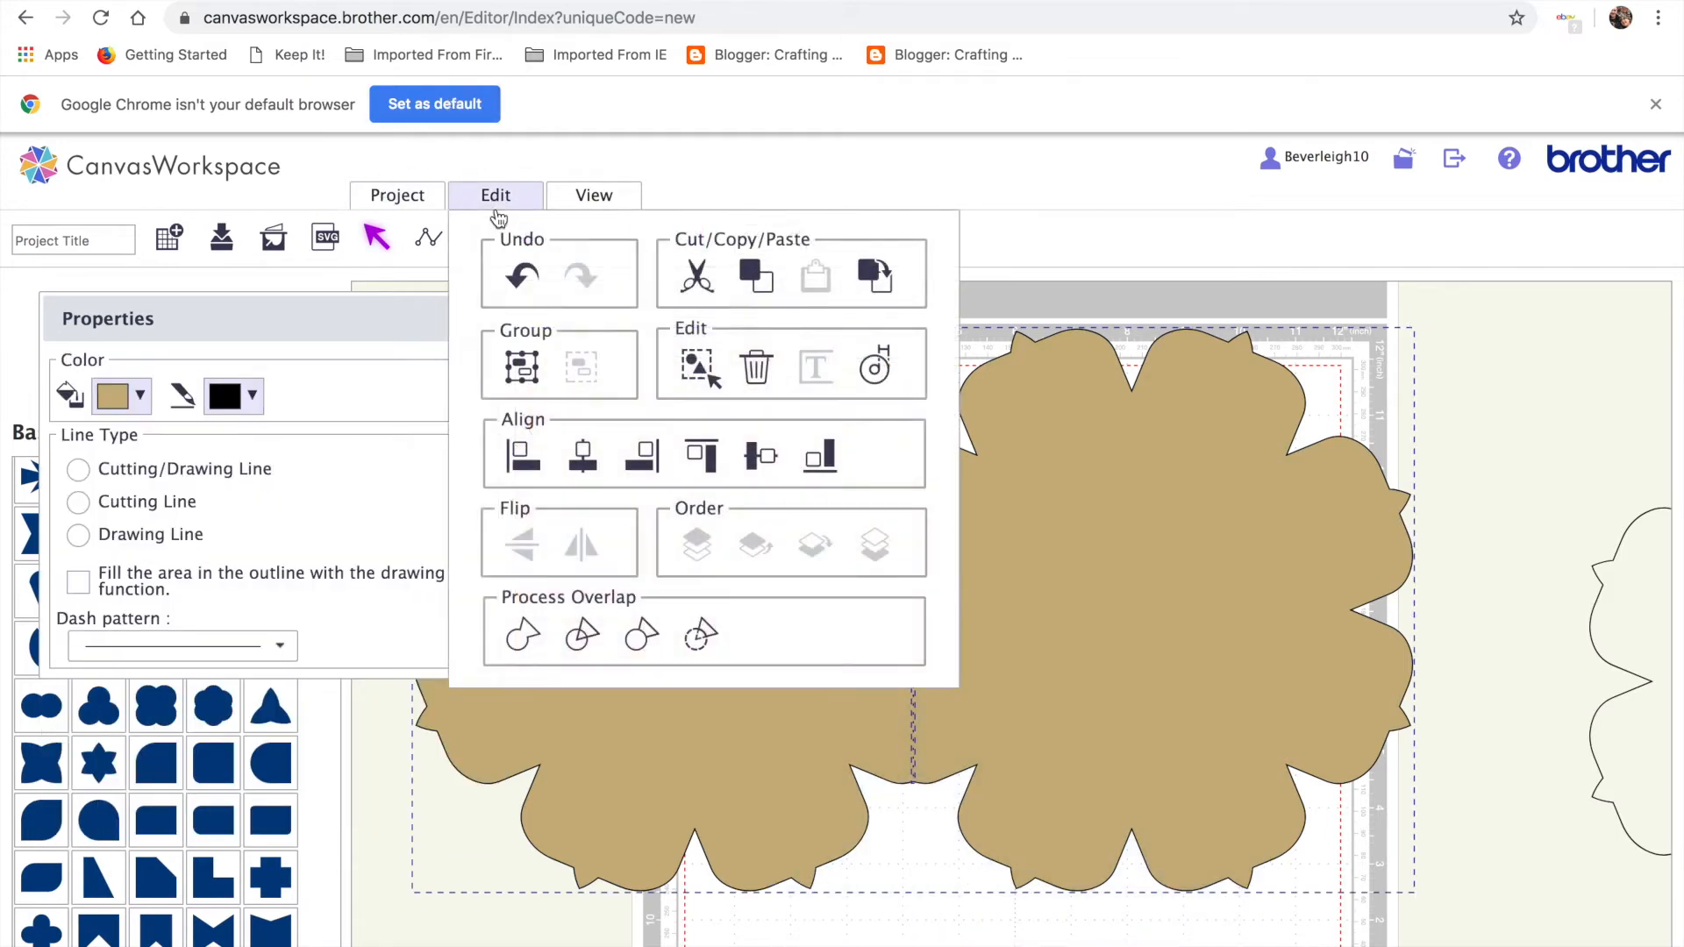
pyautogui.click(518, 370)
pyautogui.moveTo(983, 723); pyautogui.dragTo(1126, 722)
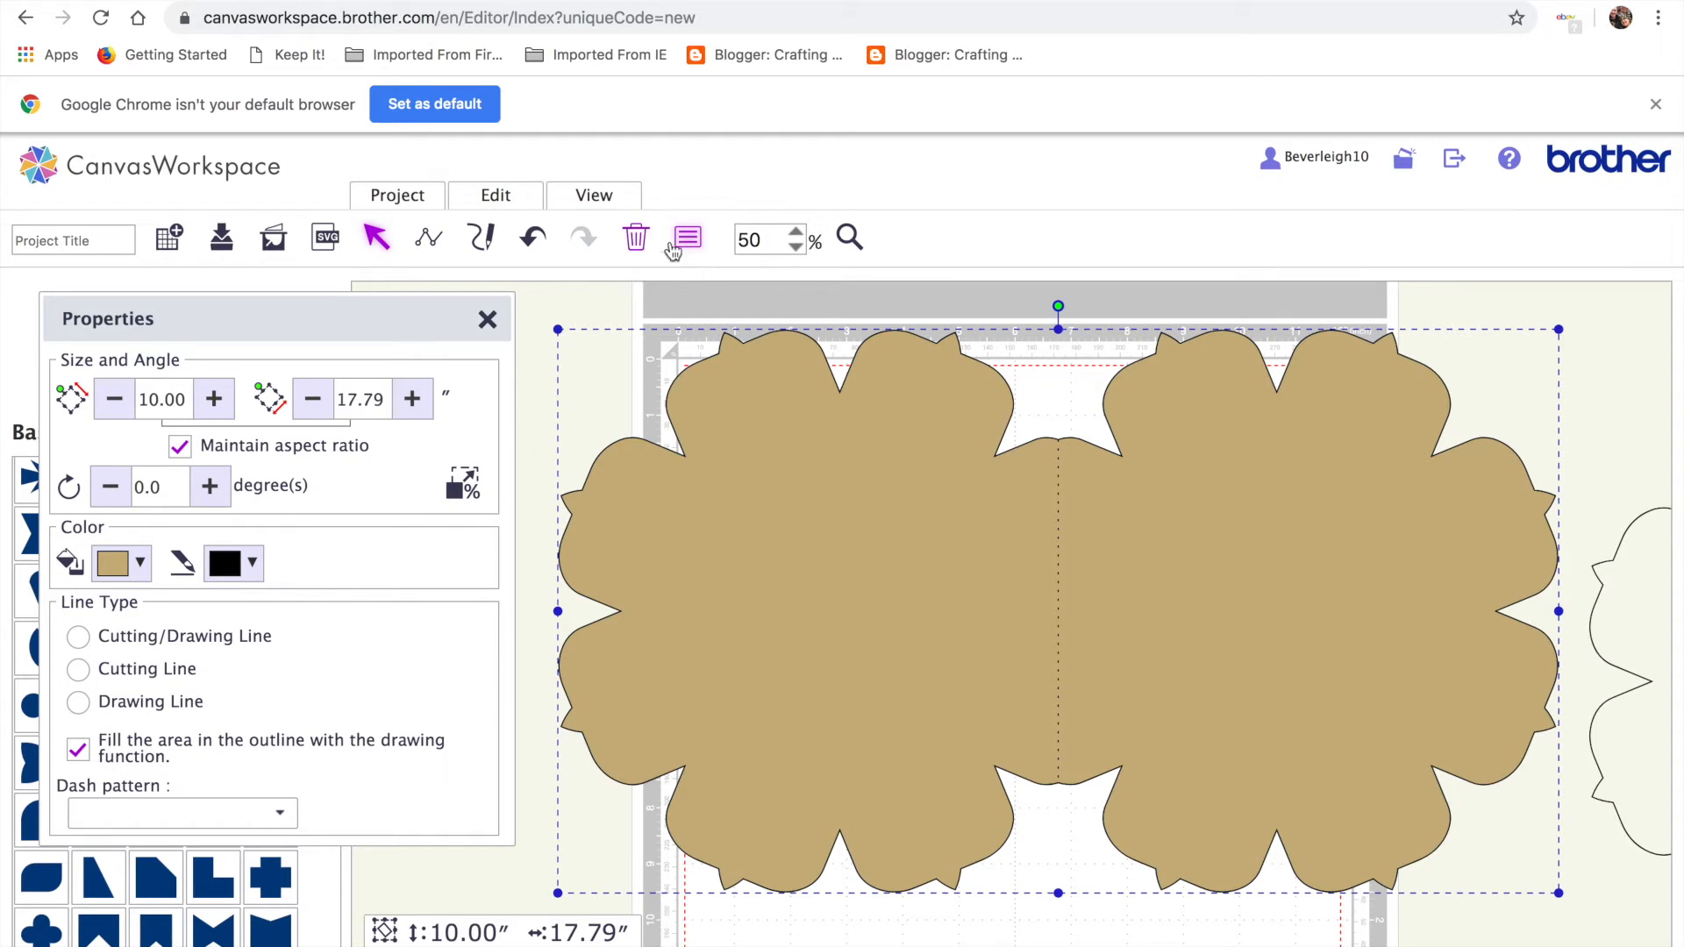
pyautogui.click(688, 282)
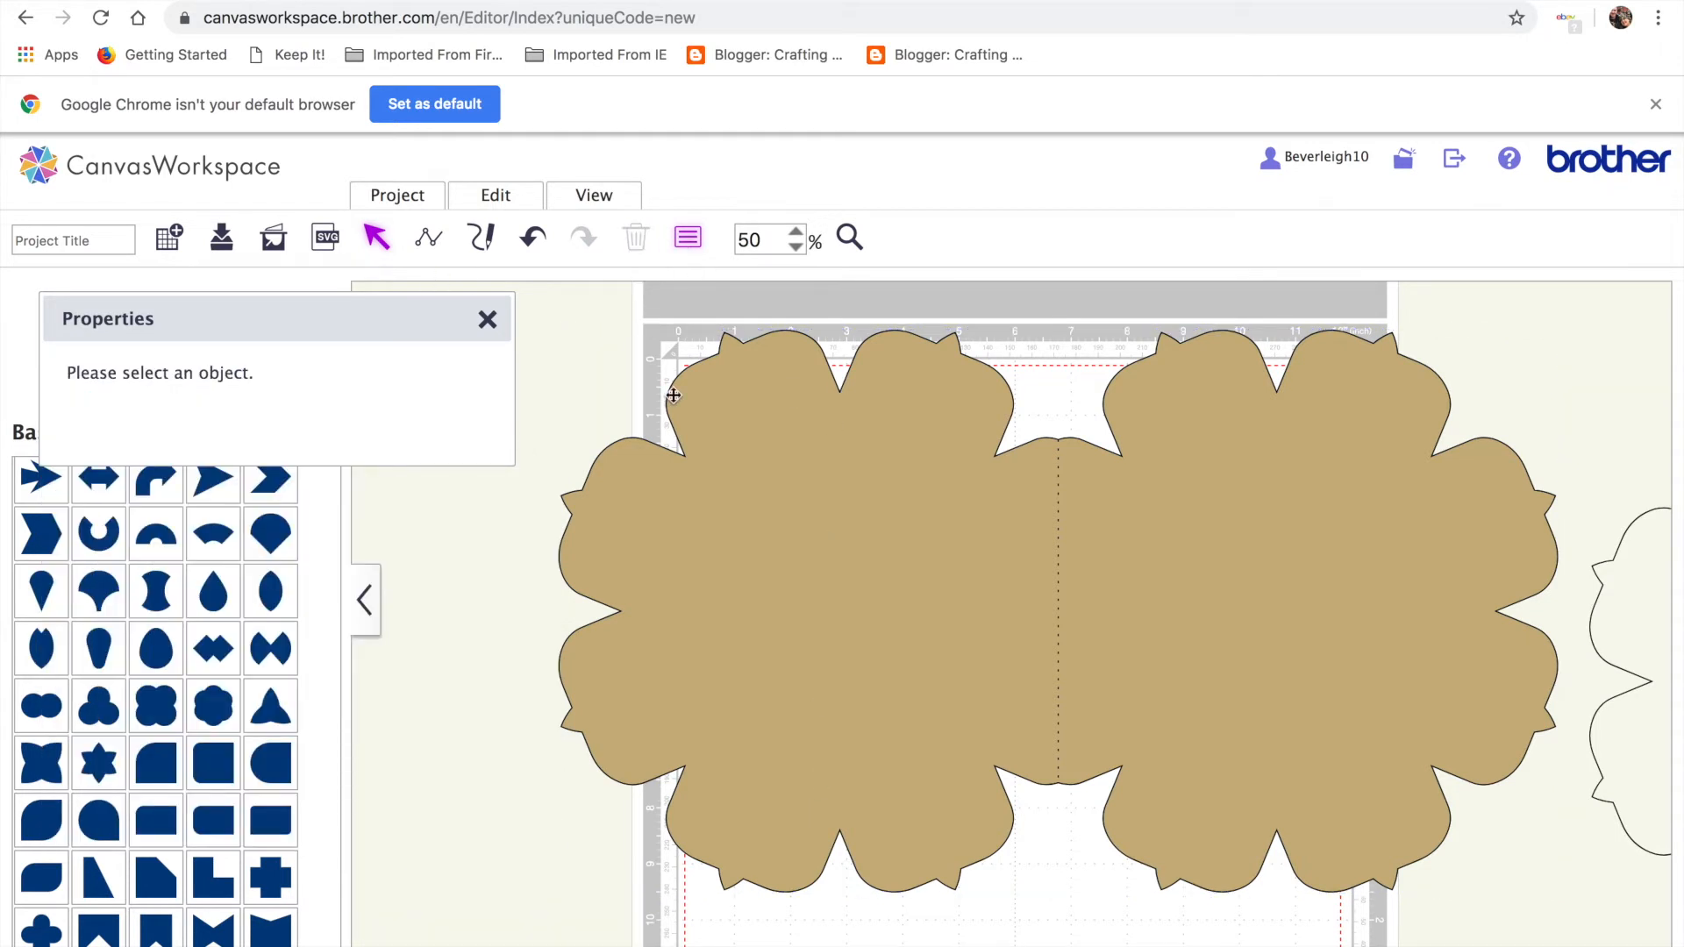
# Draw a vertical line between the left flower's opposing notches and set it to Cutting Line with the widely spaced short-dash pattern.
pyautogui.click(430, 238)
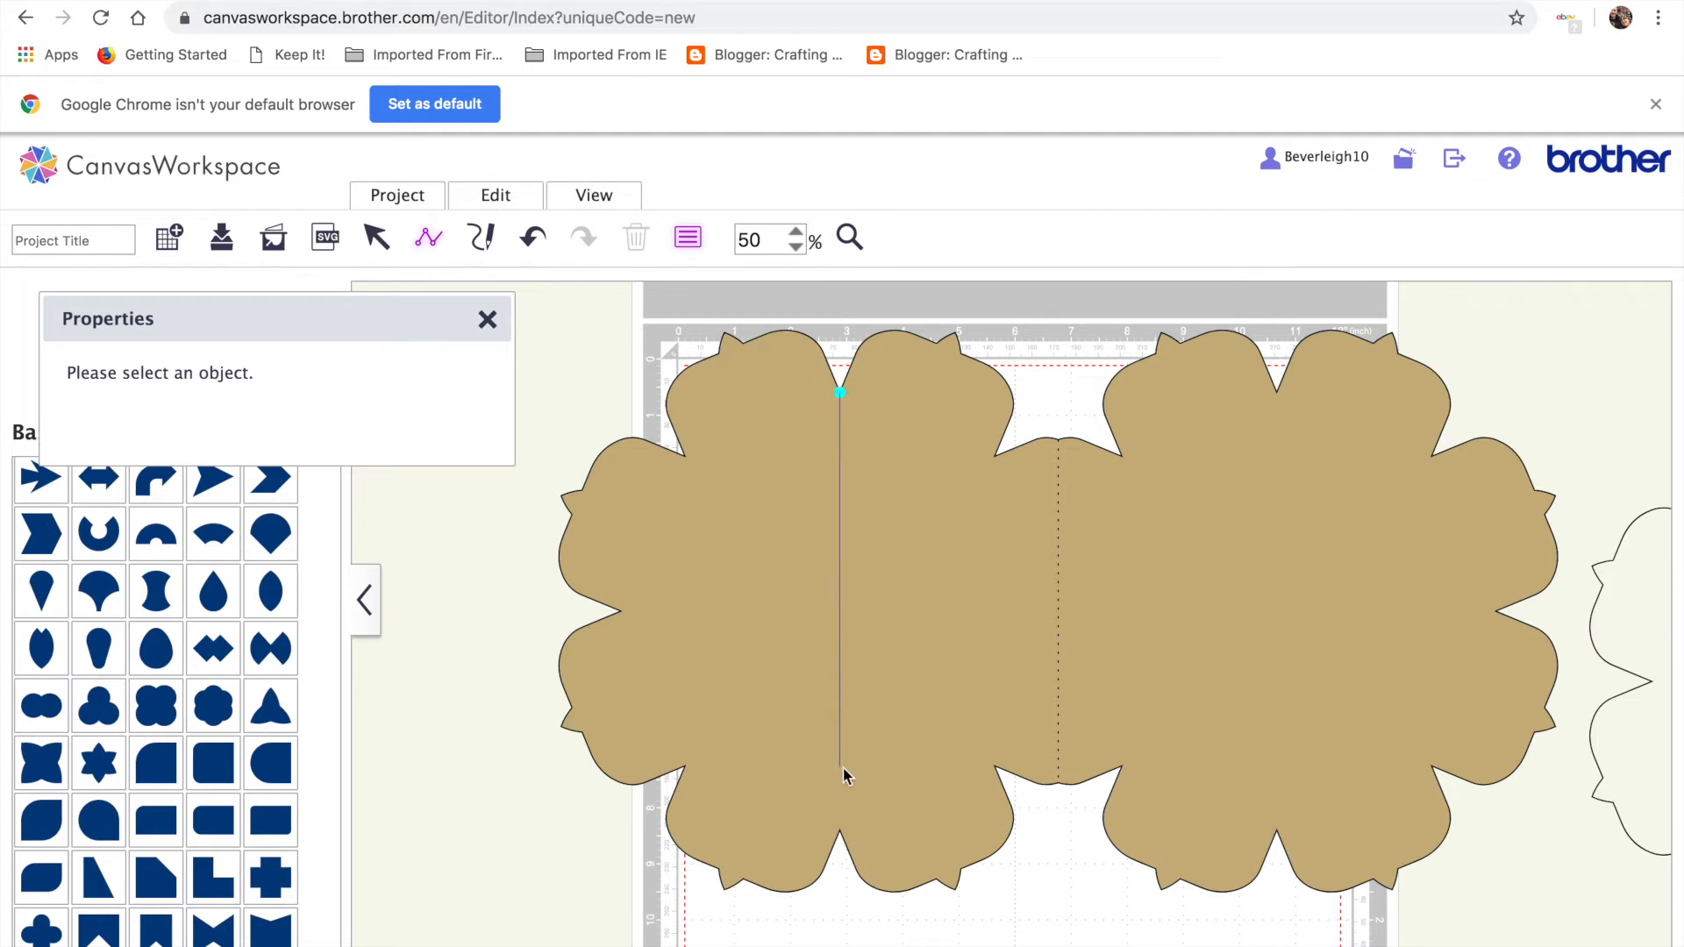
pyautogui.click(840, 830)
pyautogui.click(839, 832)
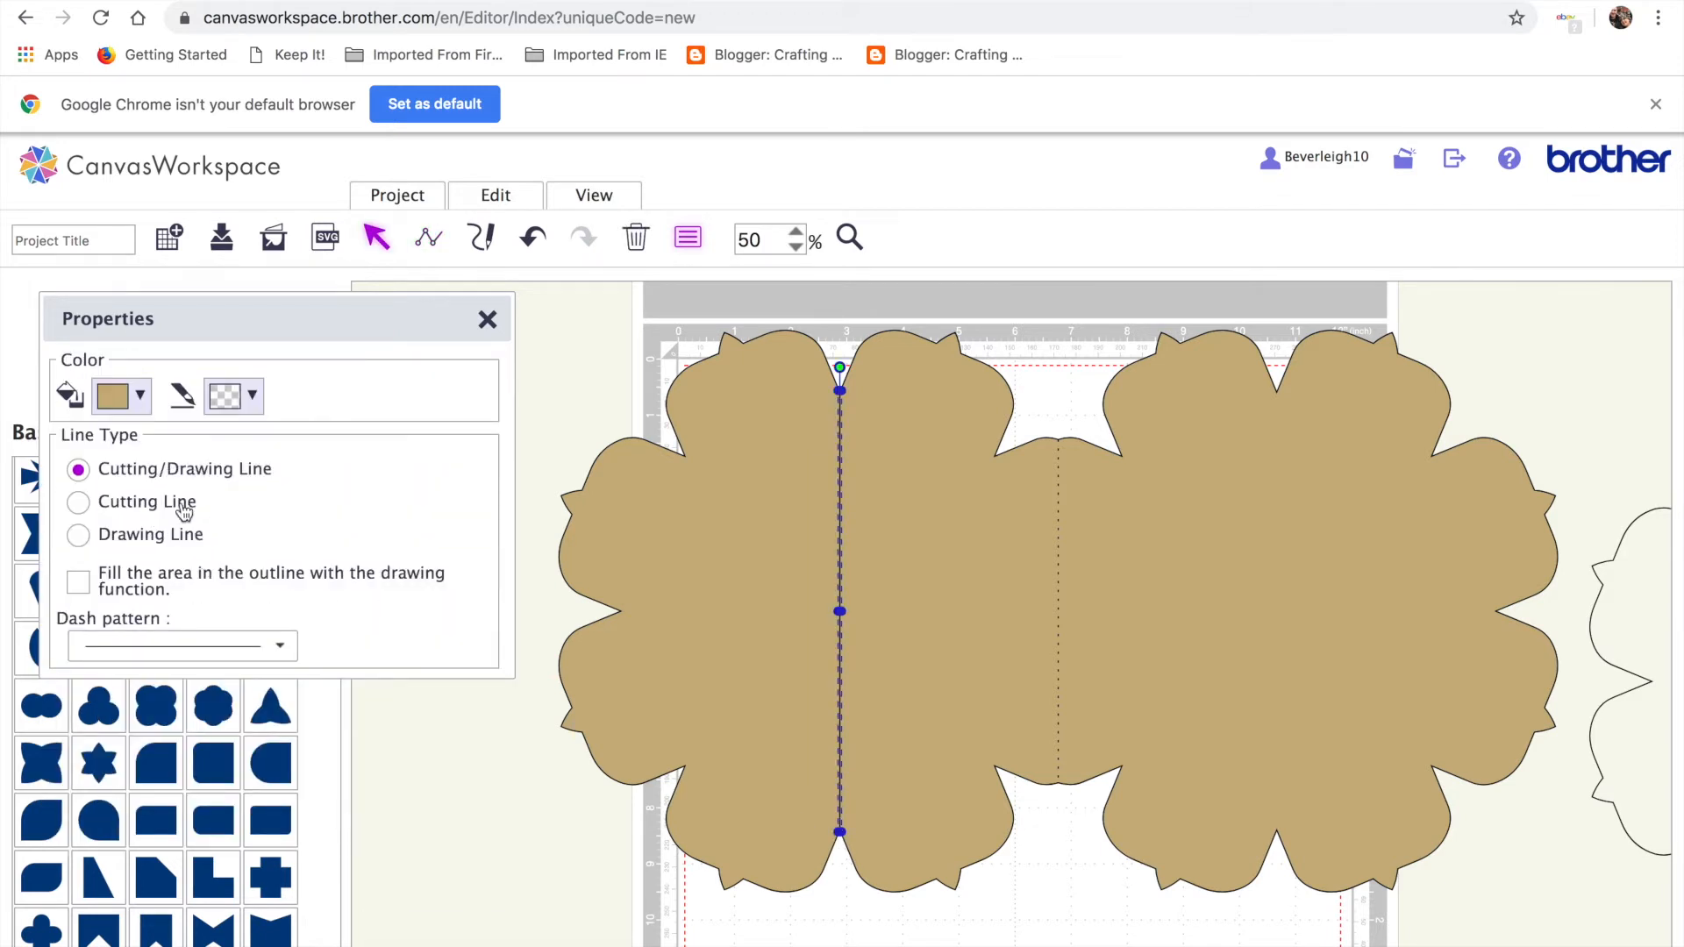
pyautogui.click(183, 509)
pyautogui.click(282, 644)
pyautogui.click(232, 748)
pyautogui.click(623, 905)
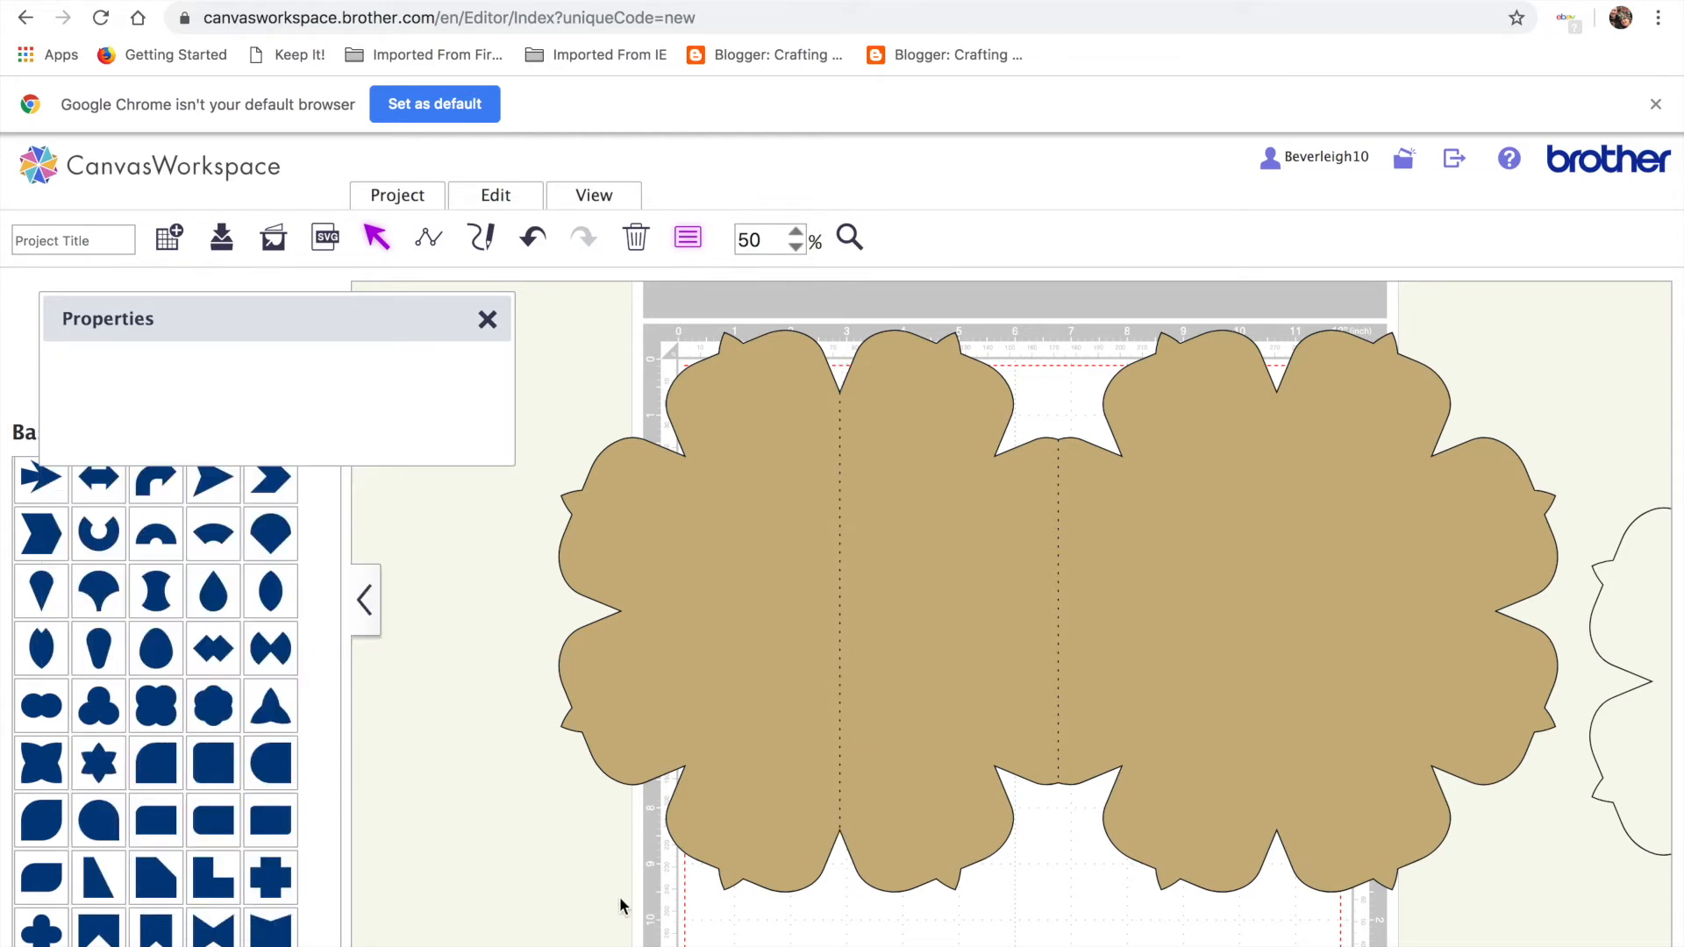
# Group the tan card base with its newly drawn dashed fold line.
pyautogui.moveTo(706, 297); pyautogui.dragTo(932, 500)
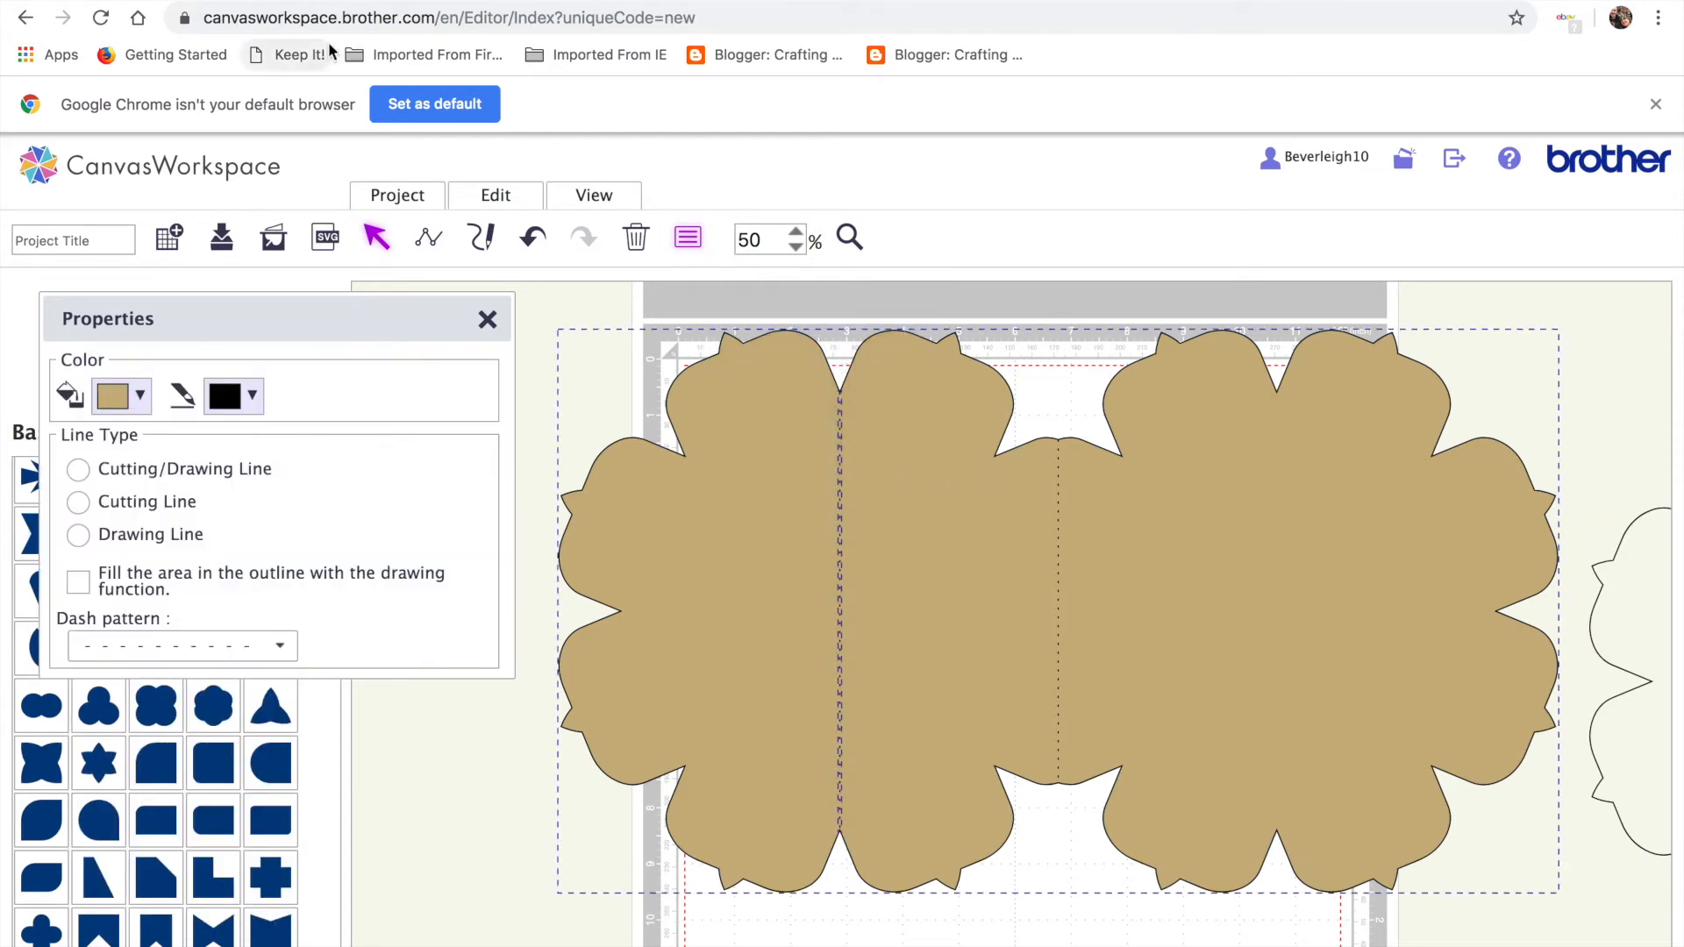
pyautogui.click(502, 198)
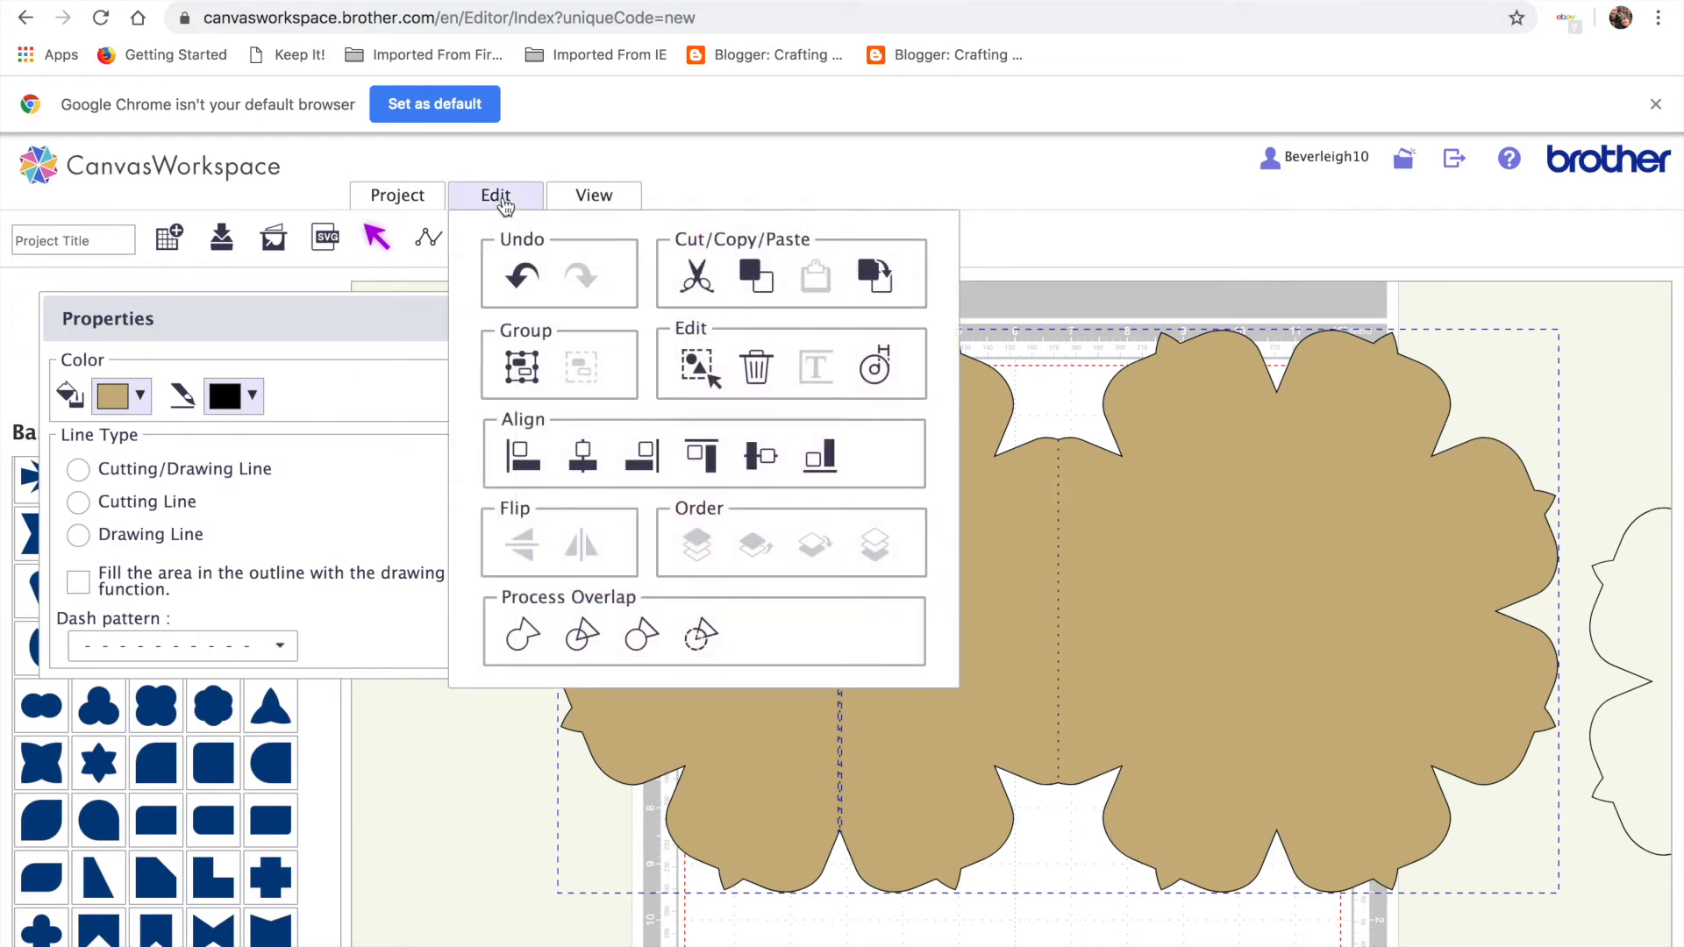
pyautogui.click(523, 369)
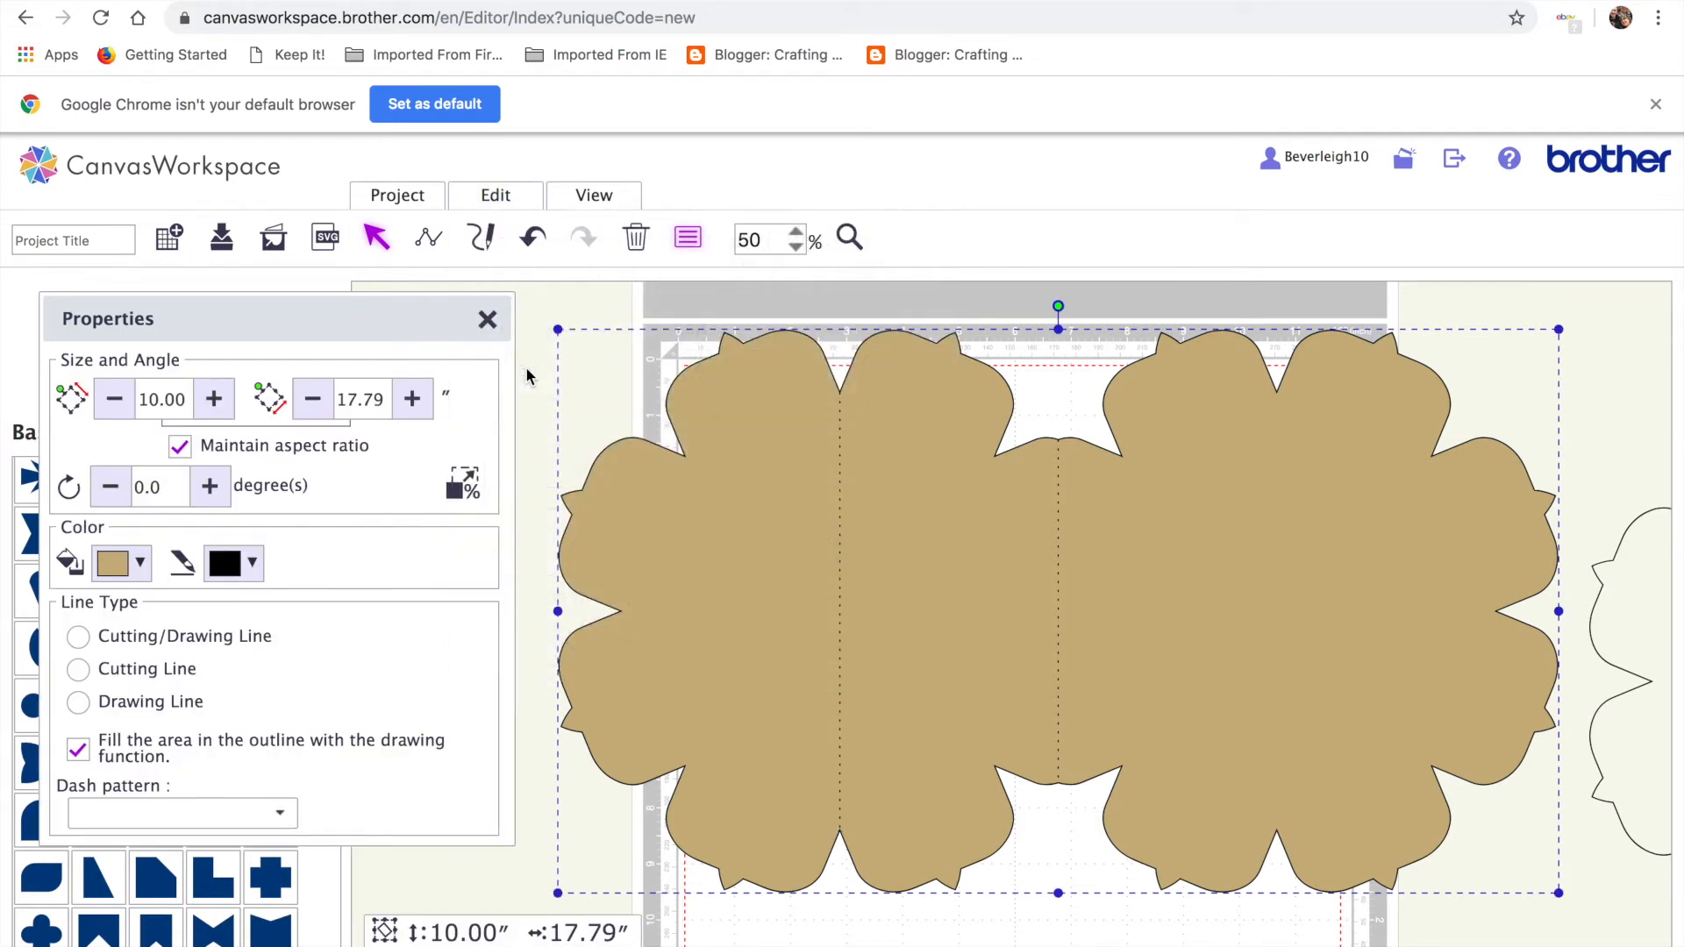
# Bring the unfilled flower outline forward in the stacking order and place it over the middle of the tan card base.
pyautogui.moveTo(1631, 614); pyautogui.dragTo(1235, 662)
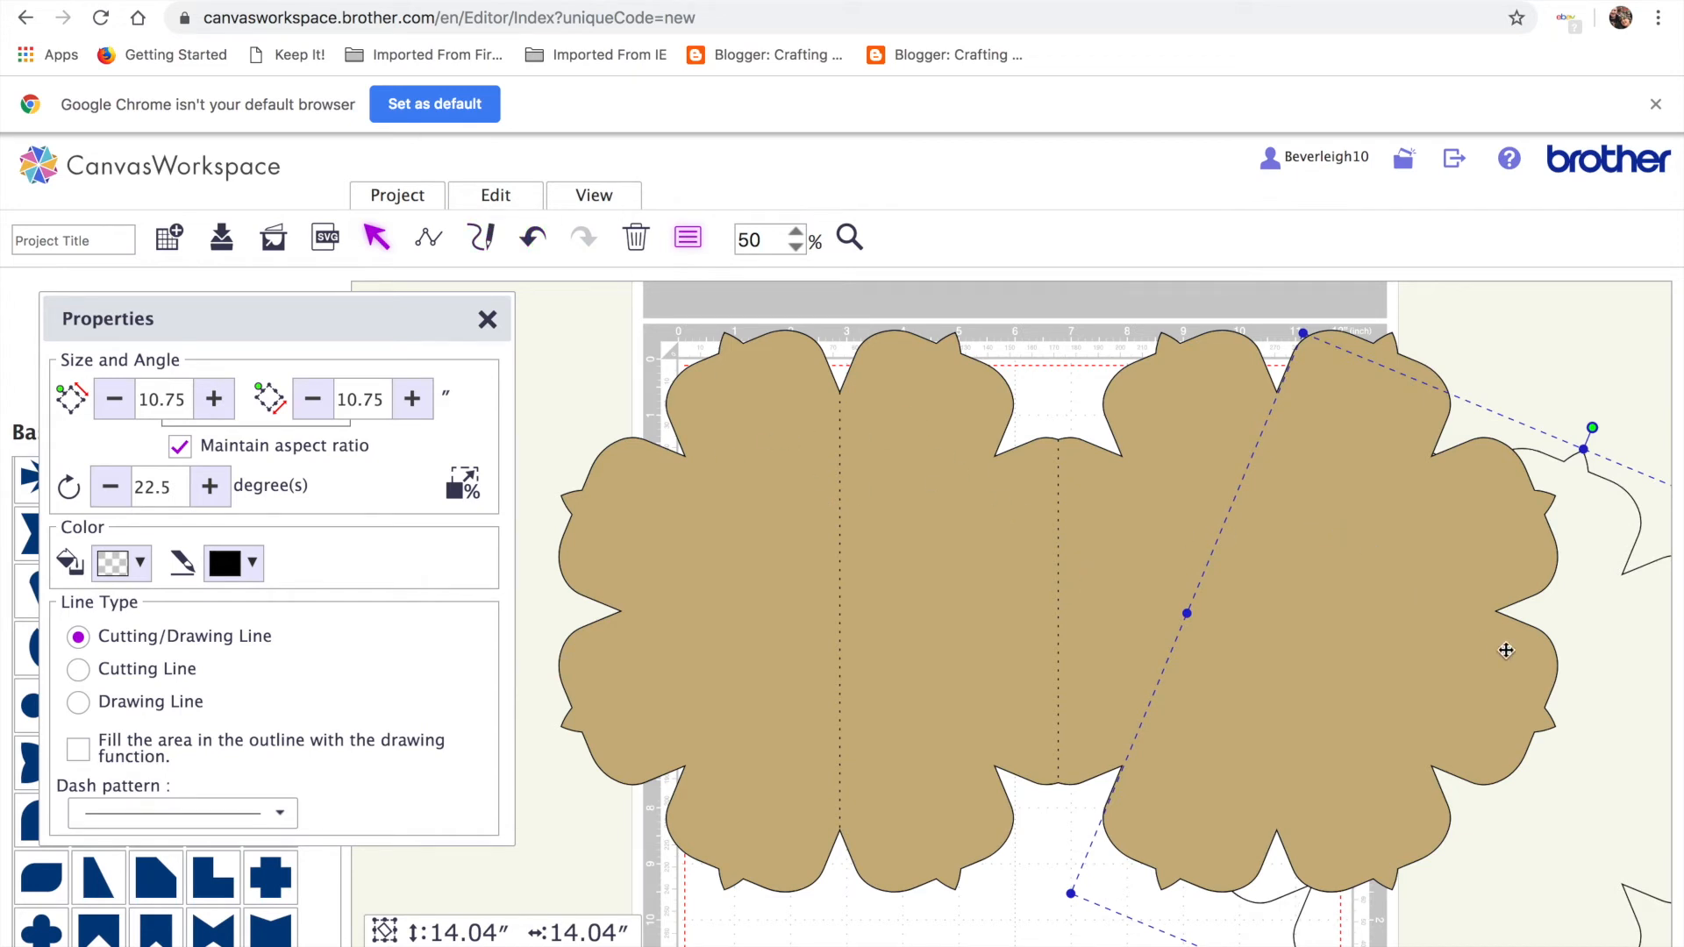
pyautogui.click(482, 203)
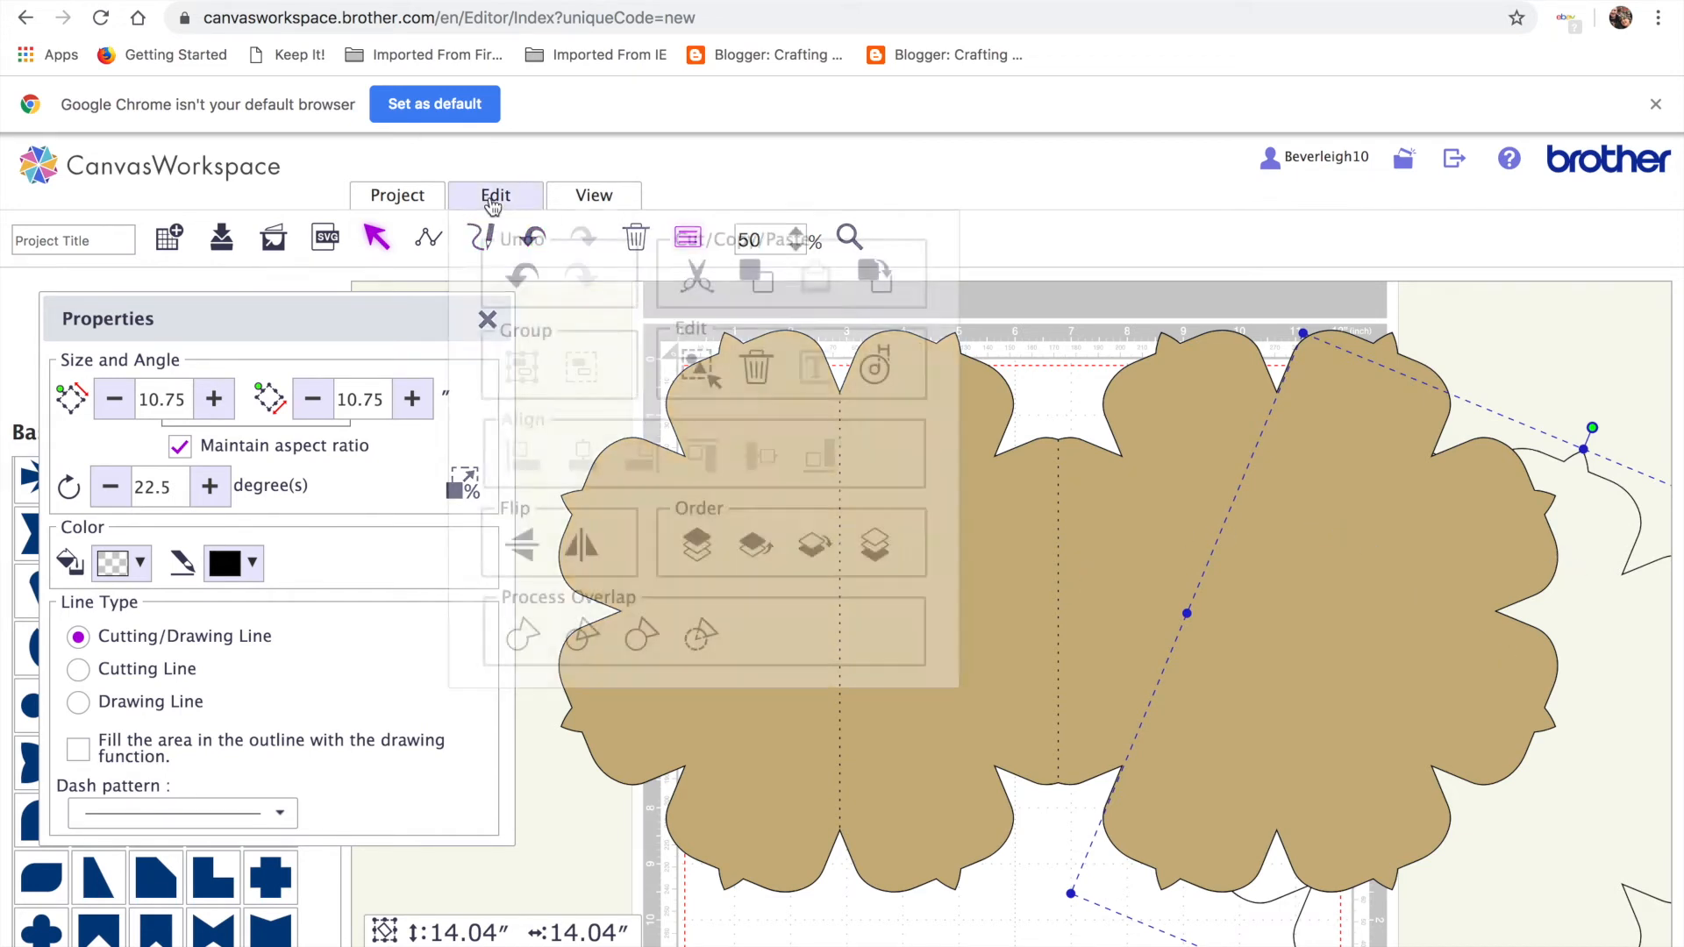
pyautogui.click(754, 548)
pyautogui.moveTo(1447, 748); pyautogui.dragTo(1240, 671)
pyautogui.moveTo(1157, 582); pyautogui.dragTo(1299, 594)
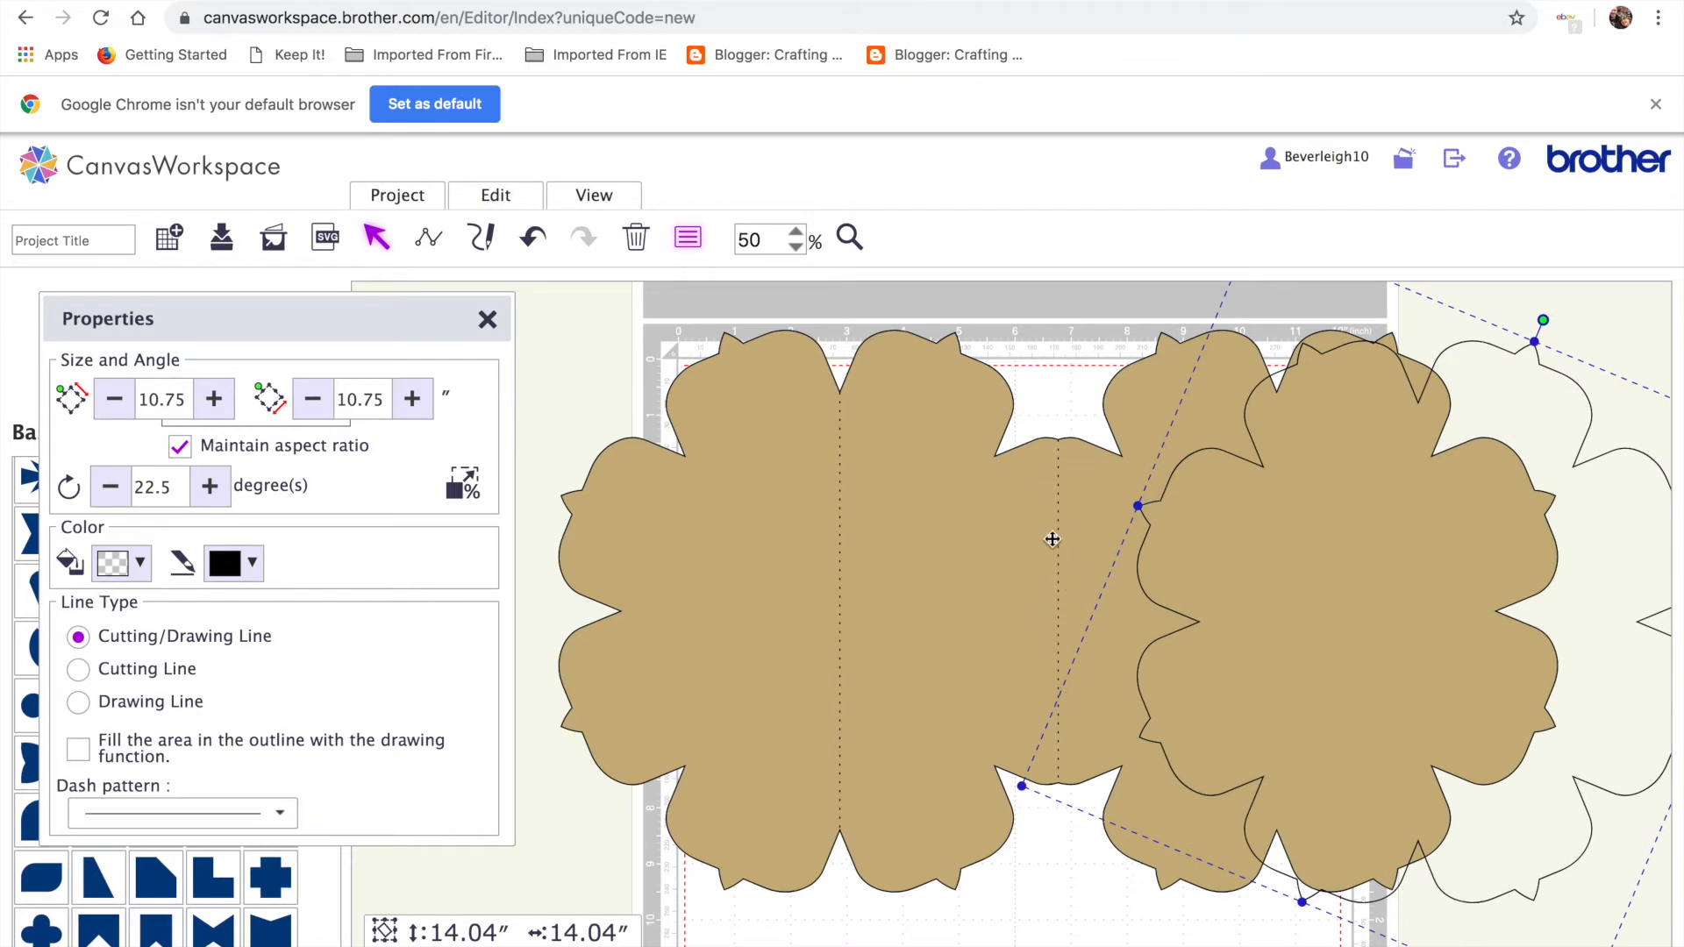
pyautogui.moveTo(1326, 586); pyautogui.dragTo(969, 654)
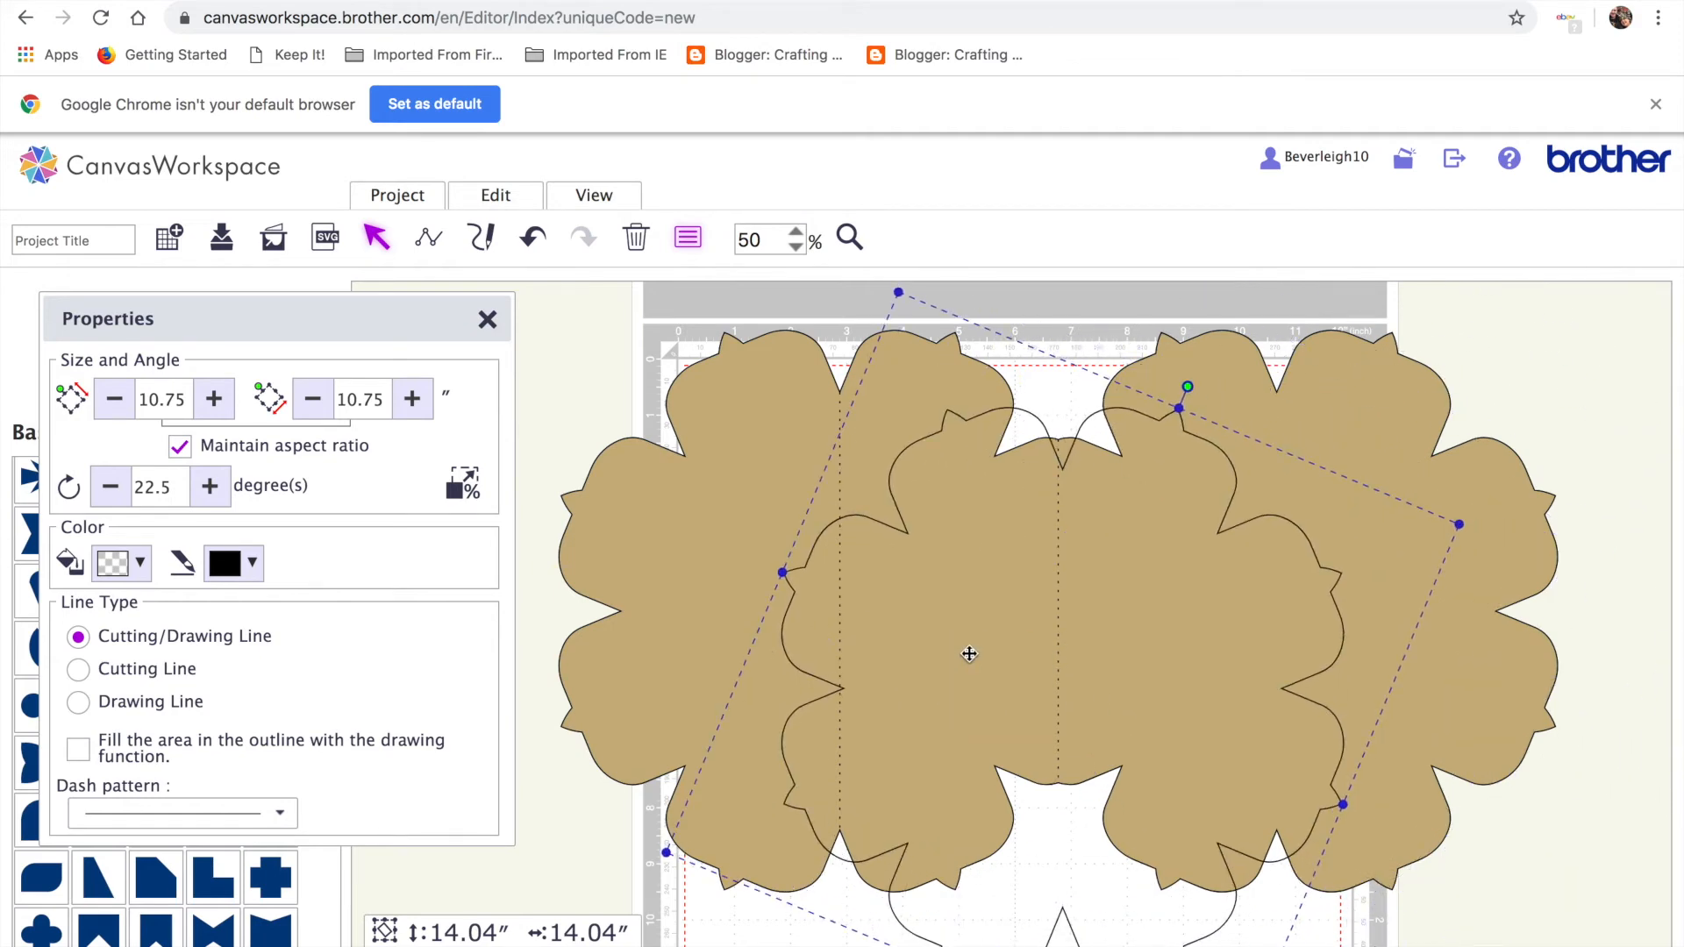
# Group the card base with the flower outline and scale the group down to about 7.09 by 11.08 inches.
pyautogui.moveTo(602, 307); pyautogui.dragTo(1405, 629)
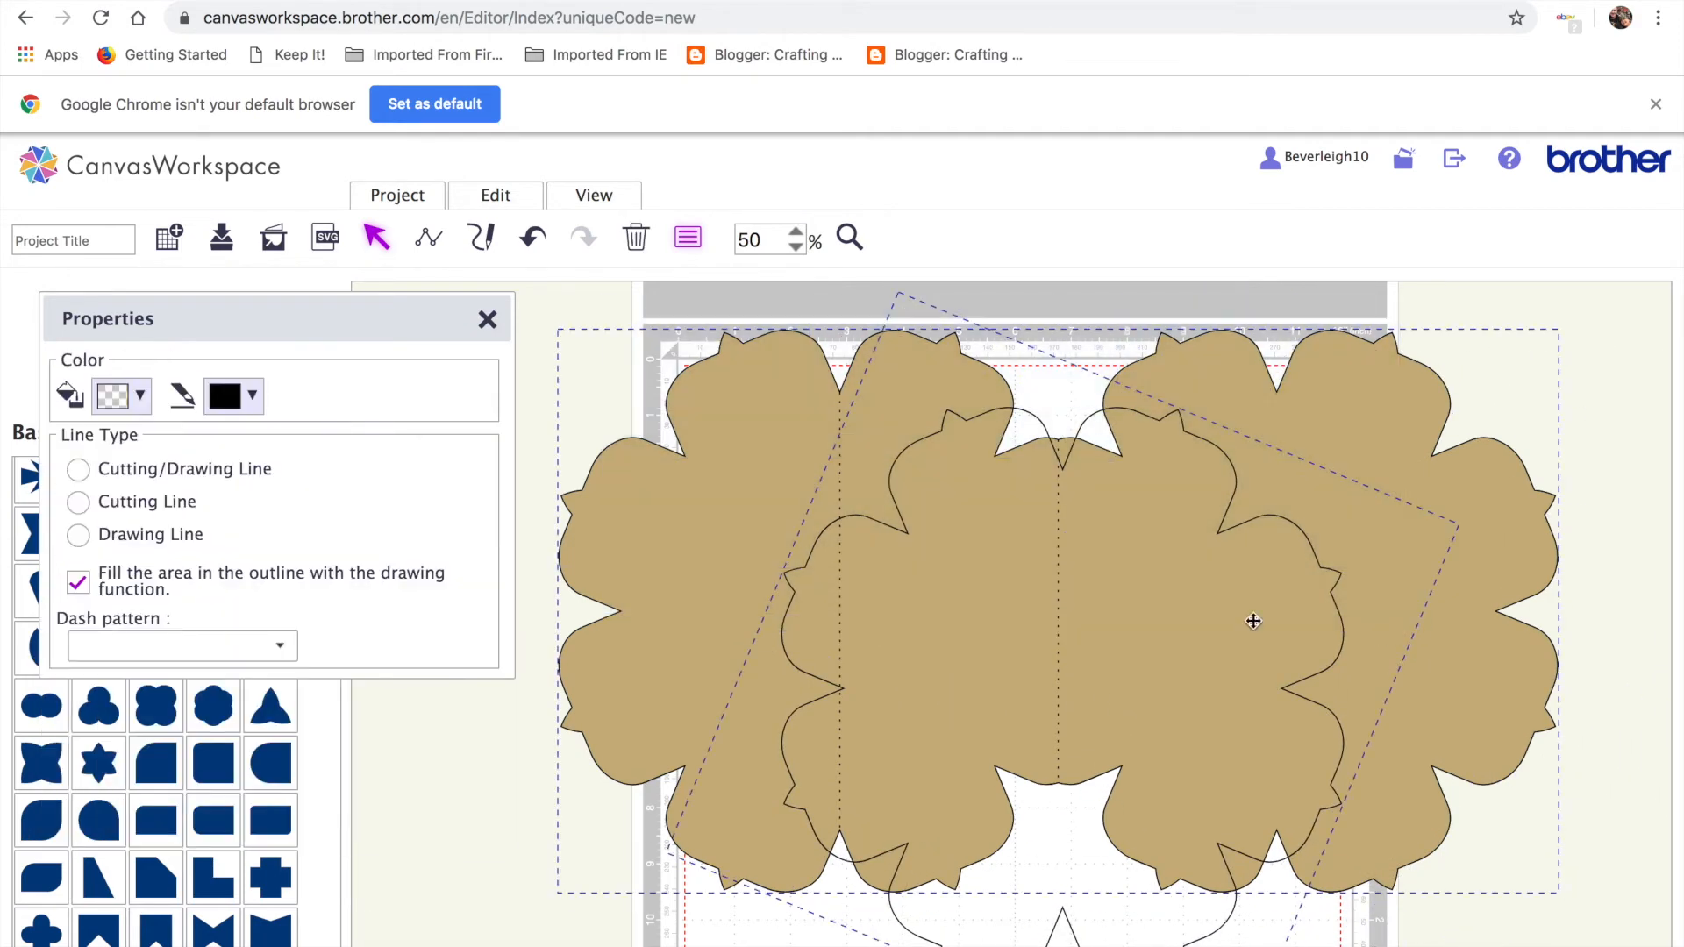
pyautogui.click(509, 199)
pyautogui.click(523, 370)
pyautogui.moveTo(555, 292); pyautogui.dragTo(811, 457)
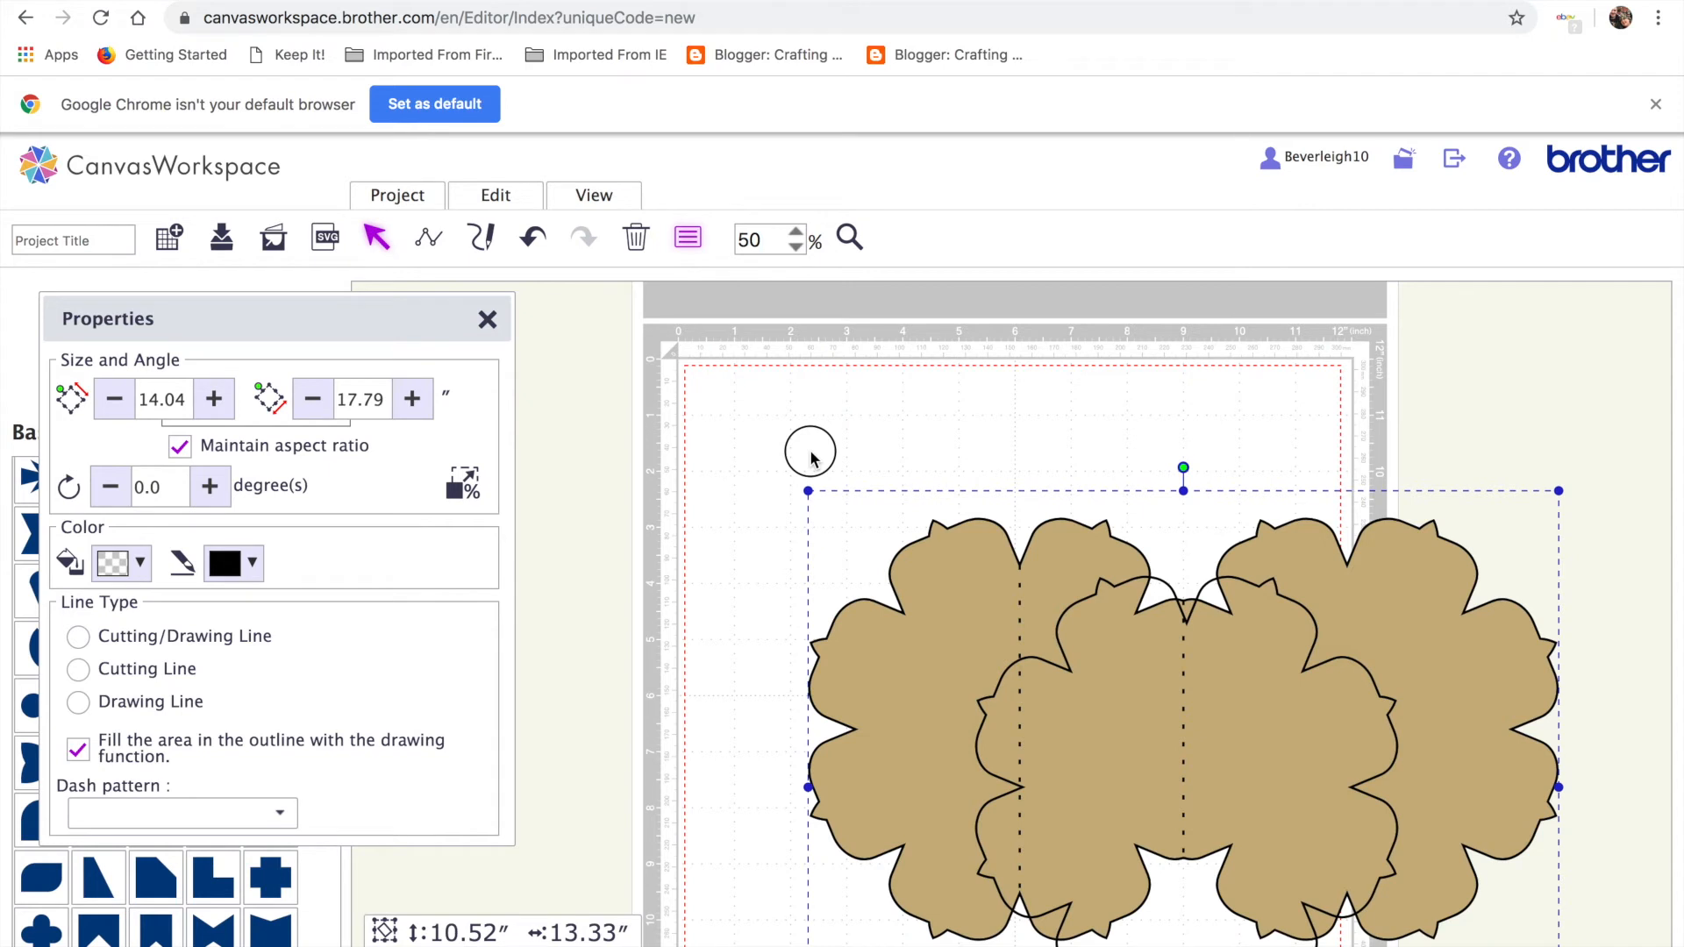
pyautogui.moveTo(813, 458); pyautogui.dragTo(939, 504)
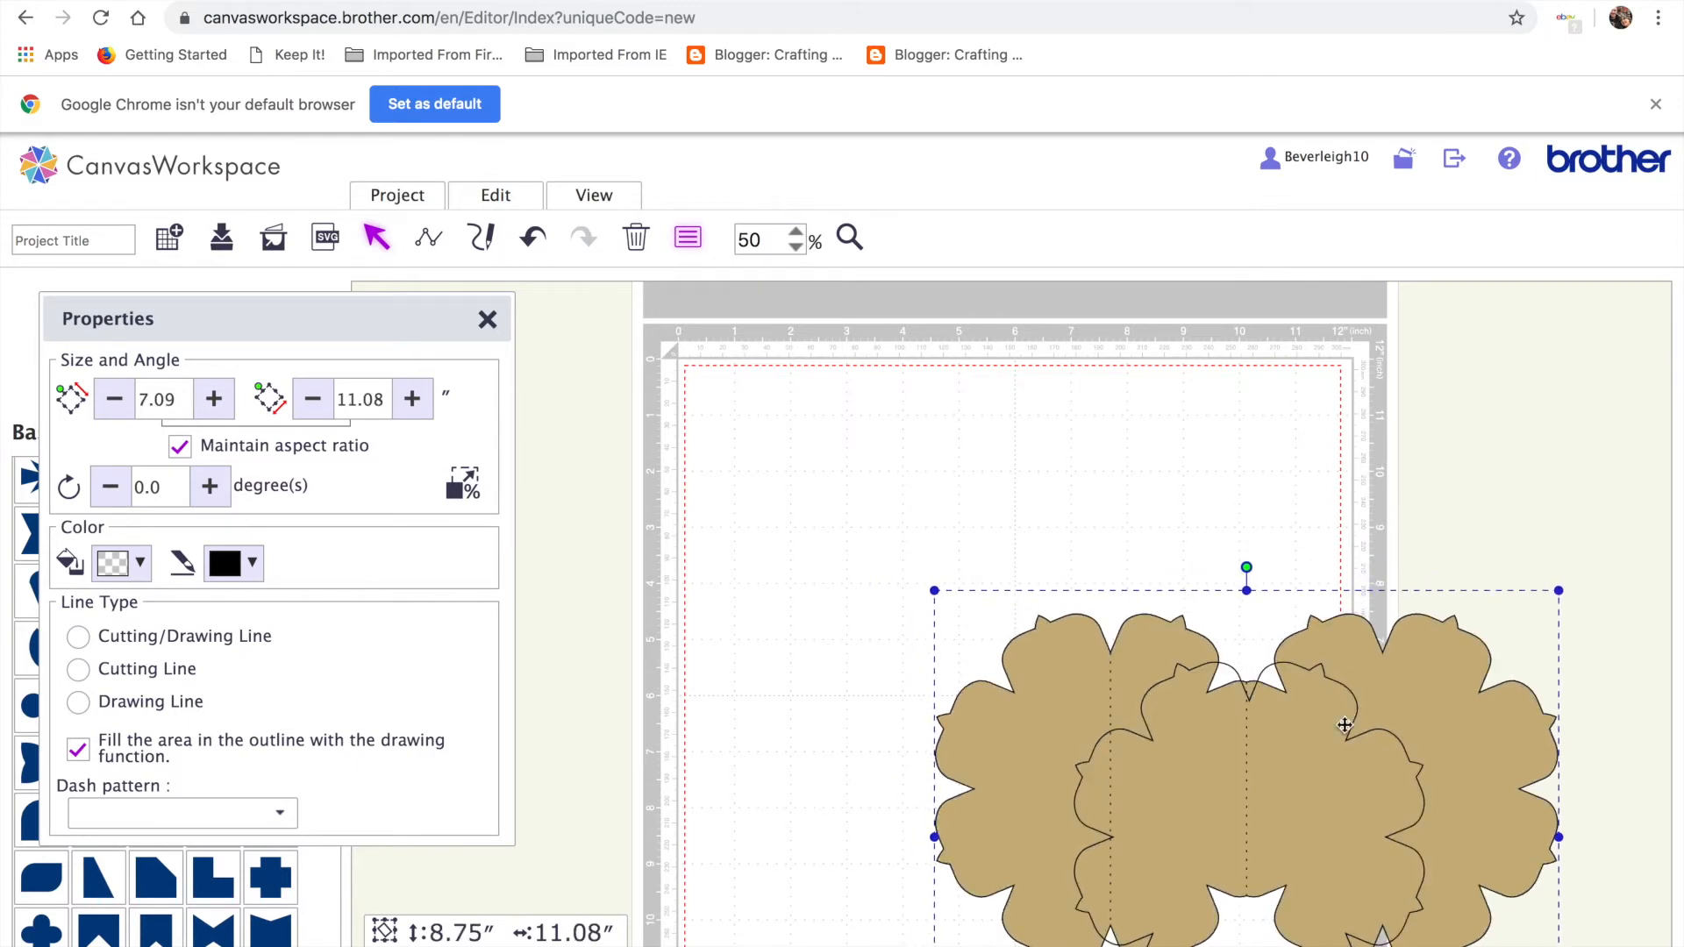
# Move the scaled group onto the mat and rotate it to 90 degrees.
pyautogui.moveTo(1316, 761); pyautogui.dragTo(1066, 579)
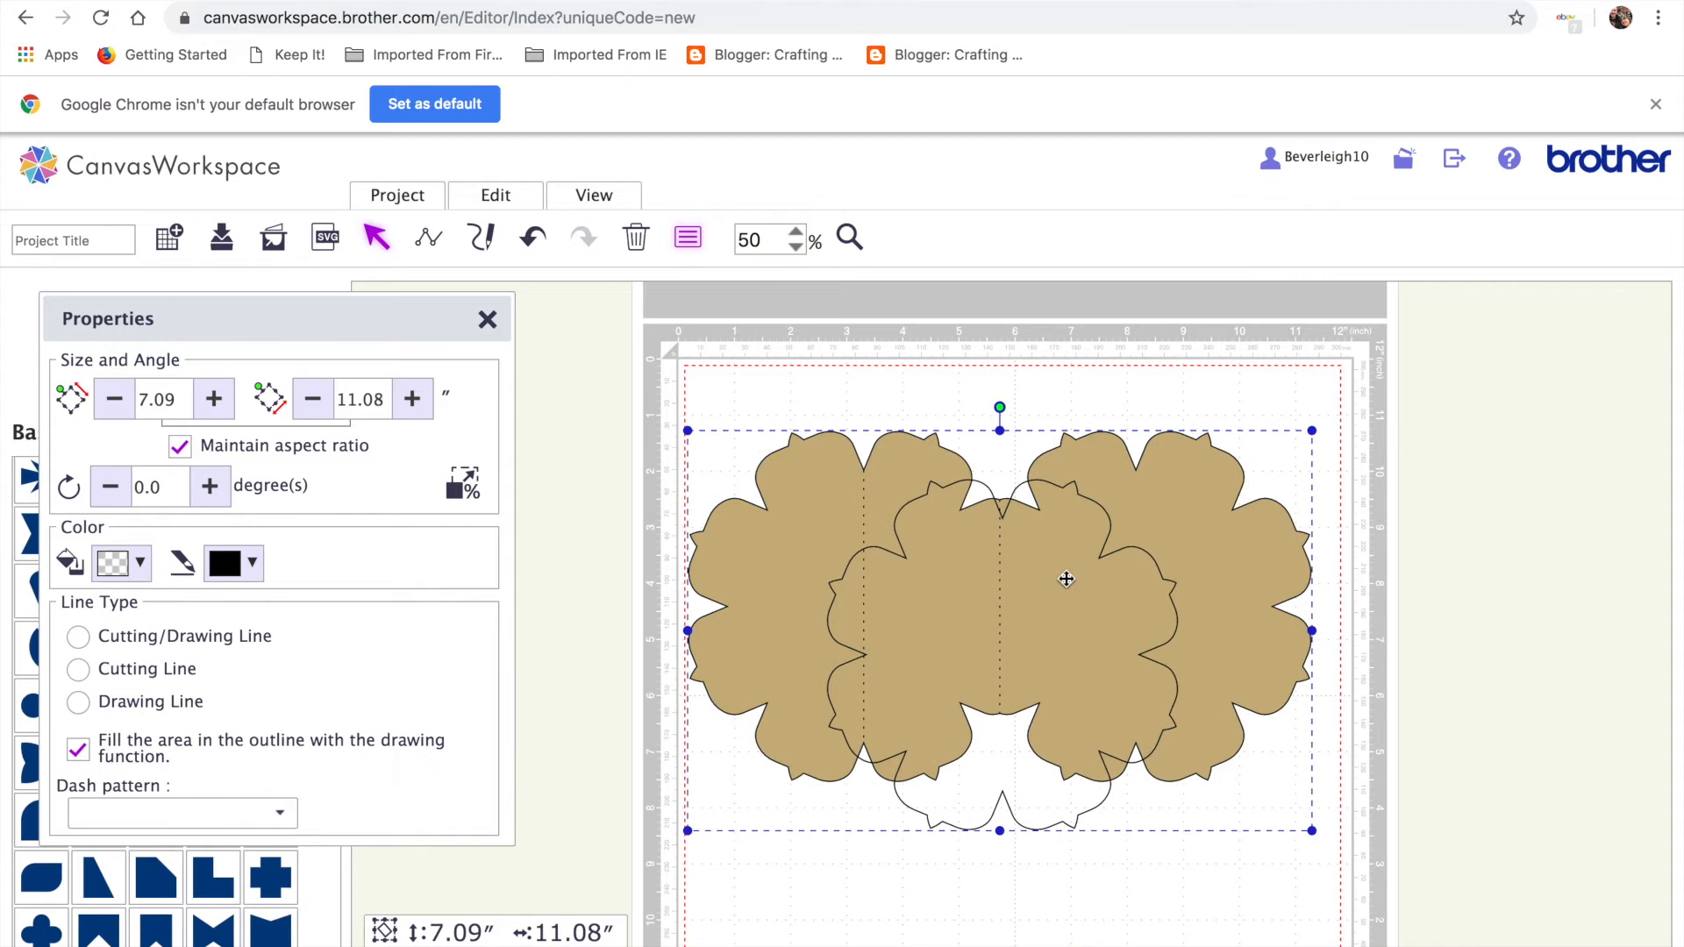
pyautogui.click(175, 482)
pyautogui.write('90')
pyautogui.press('Return')
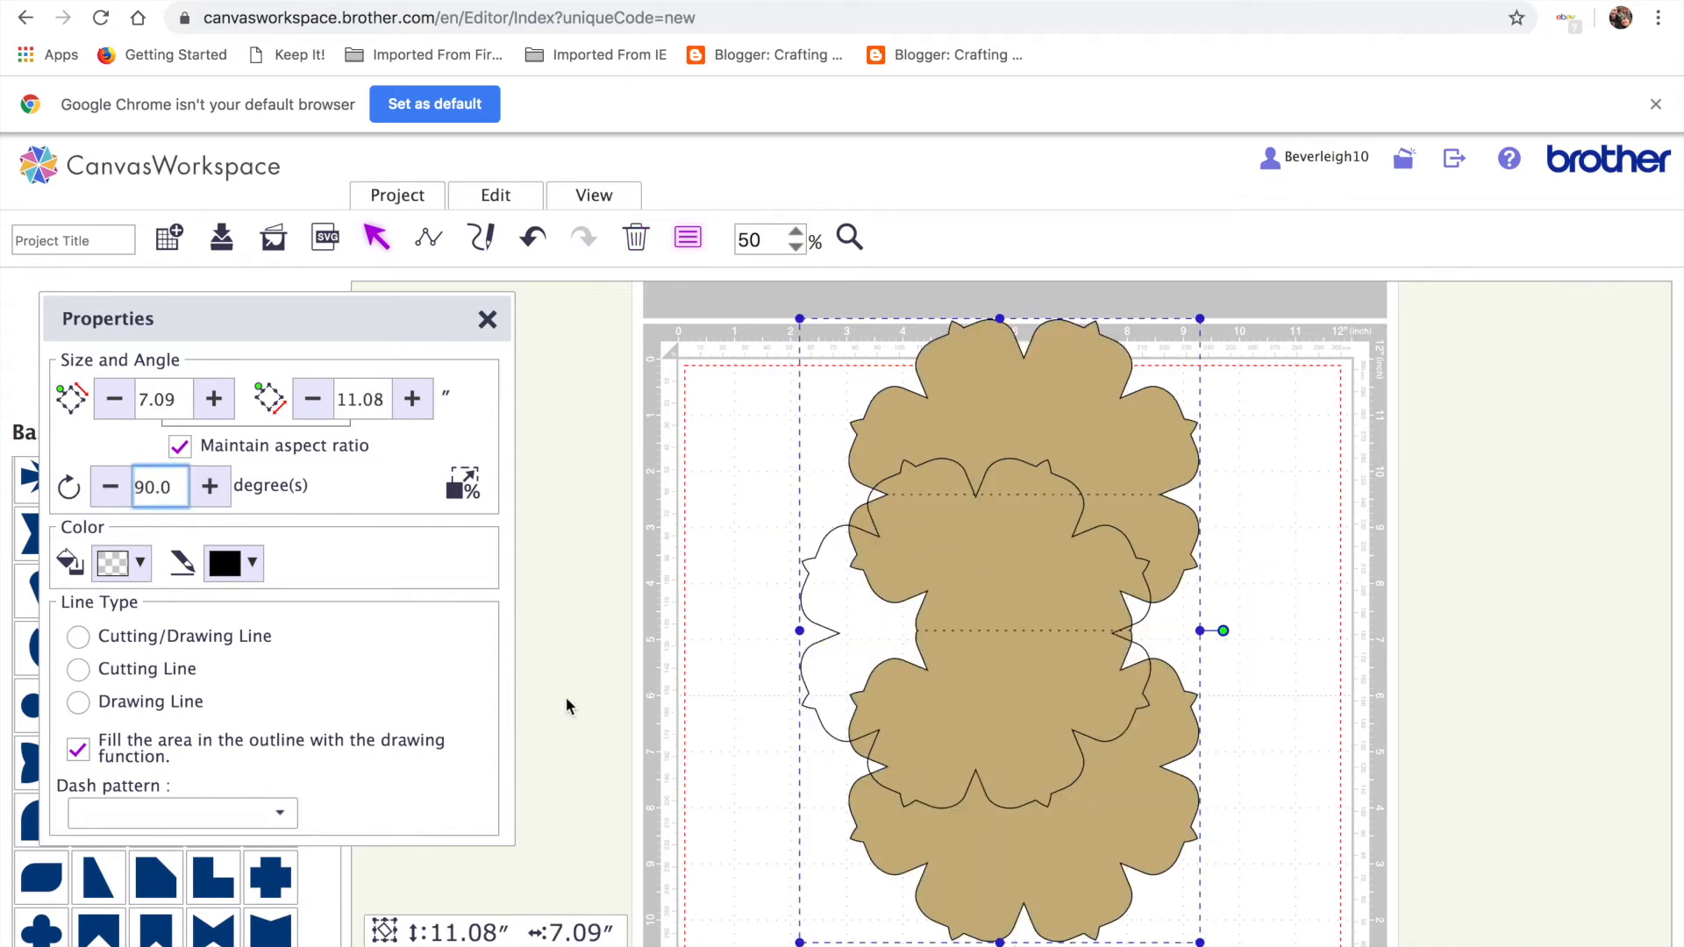
# Ungroup the rotated card base and flower outline.
pyautogui.click(1349, 708)
pyautogui.click(1012, 617)
pyautogui.click(496, 195)
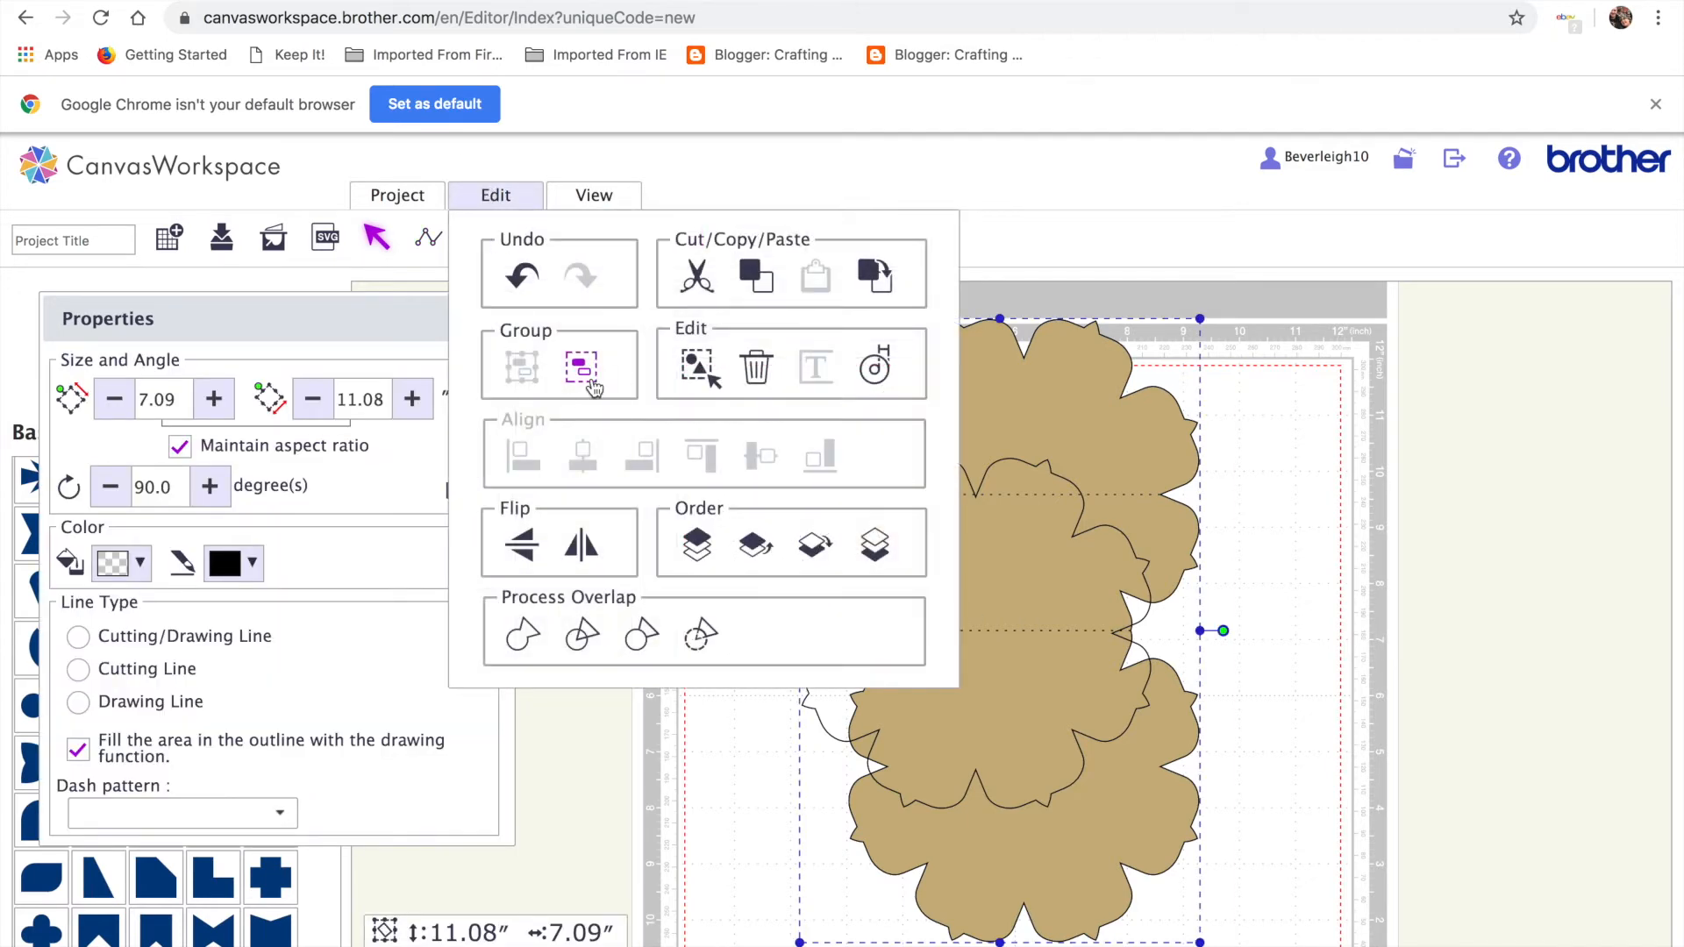
pyautogui.click(587, 379)
pyautogui.click(1307, 693)
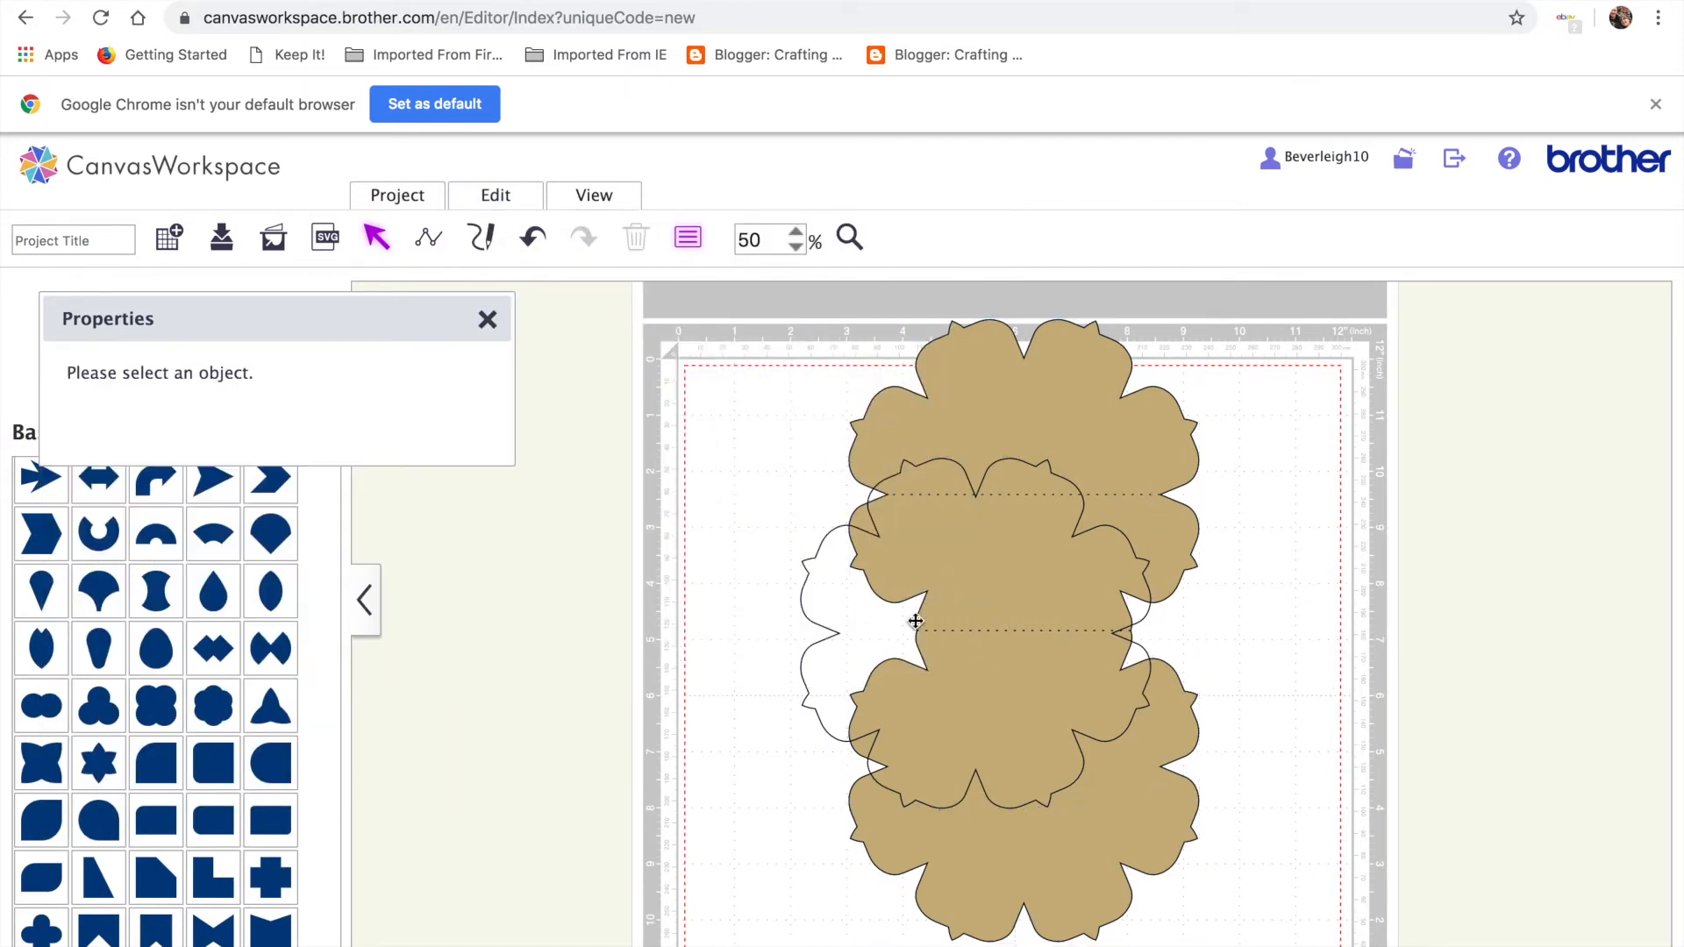
# Pull the flower outline off the mat to the right and shift the tan card base down and left.
pyautogui.moveTo(955, 564); pyautogui.dragTo(1396, 662)
pyautogui.moveTo(978, 425); pyautogui.dragTo(900, 519)
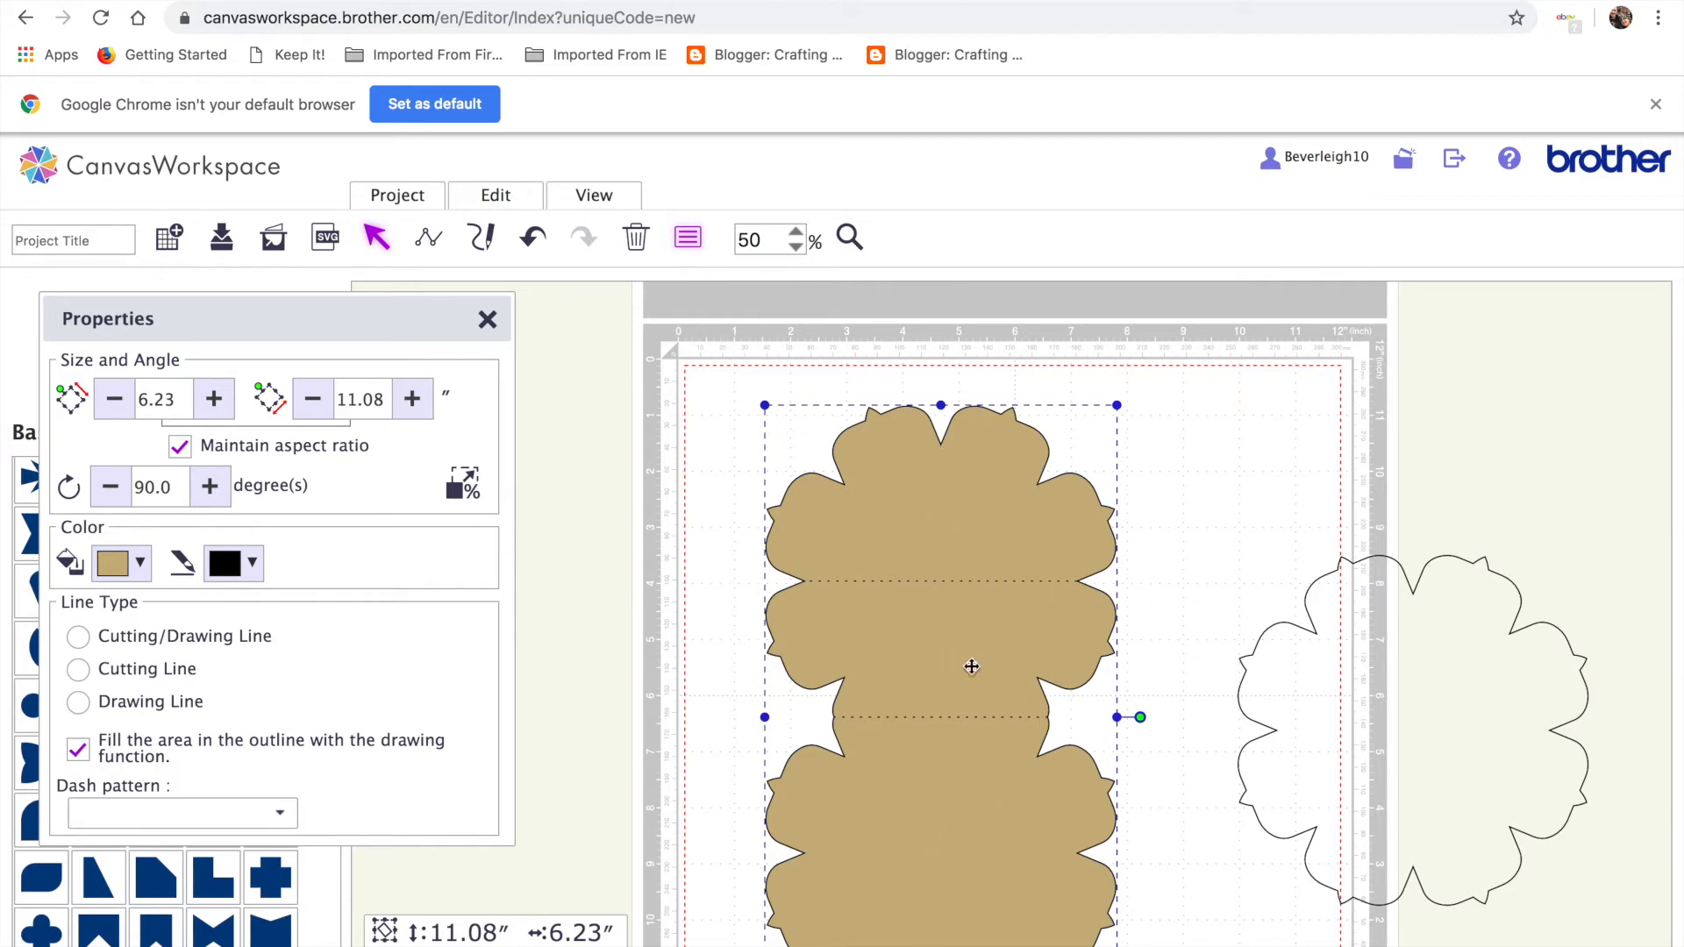
pyautogui.moveTo(1323, 688); pyautogui.dragTo(1459, 722)
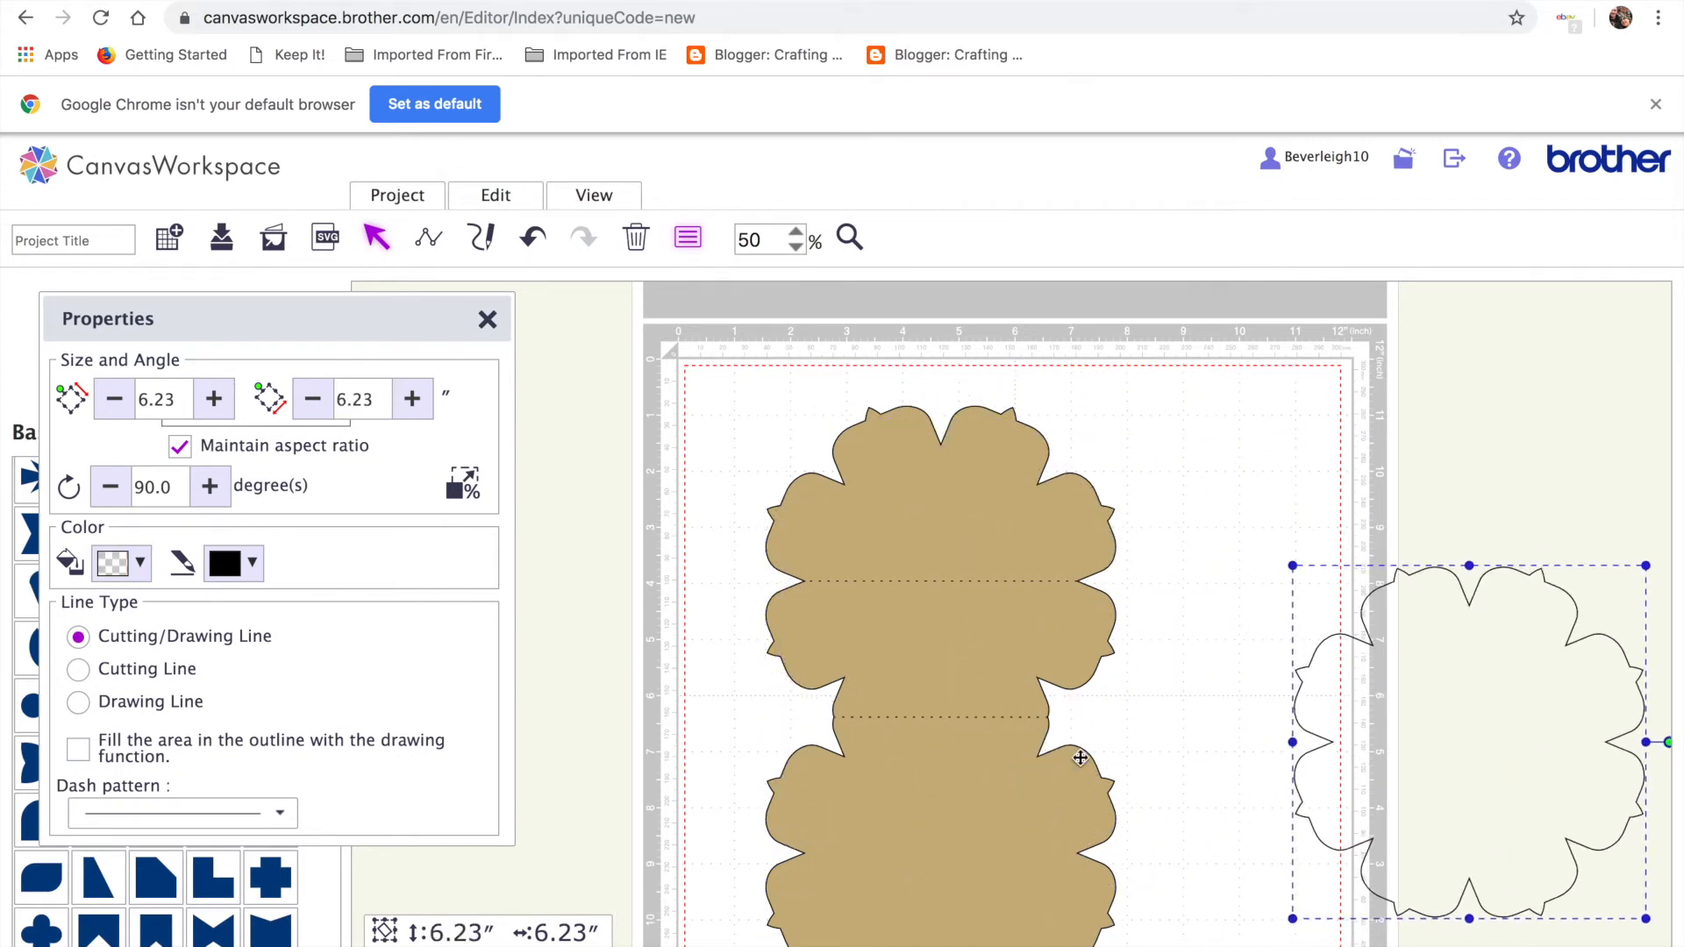
# Move the card base back up on the mat and place the flower outline over its lower flower.
pyautogui.click(957, 762)
pyautogui.moveTo(957, 763); pyautogui.dragTo(992, 782)
pyautogui.moveTo(1308, 816); pyautogui.dragTo(1017, 852)
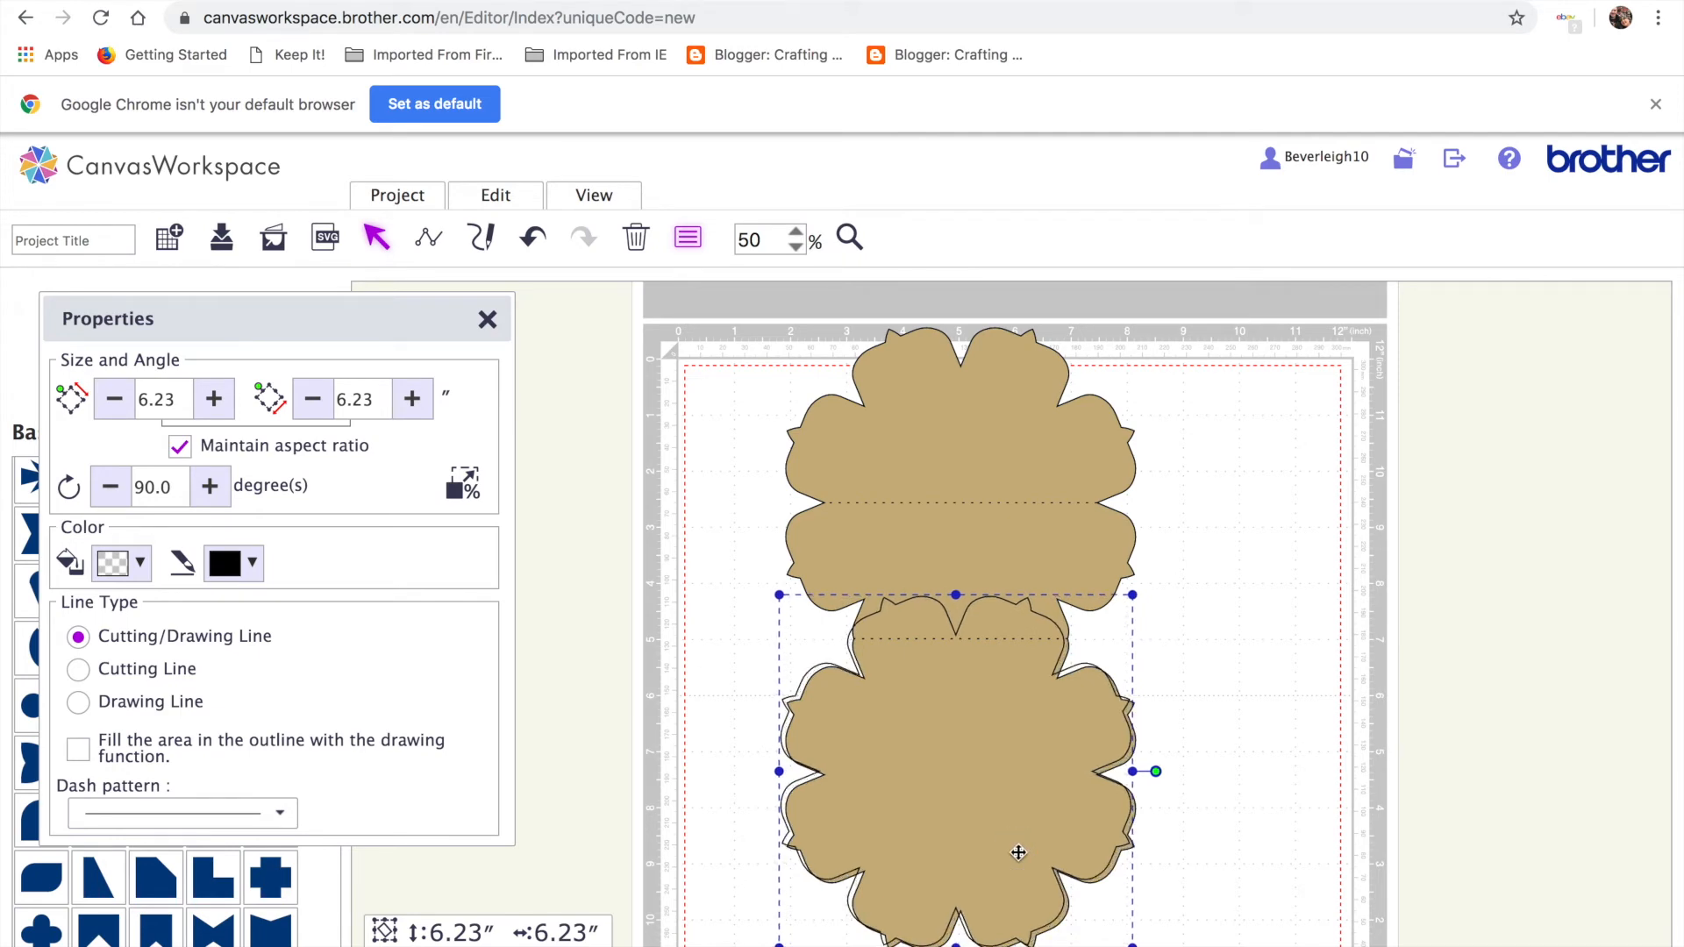
# Align the flower outline and the card base to their horizontal centres and bottom edges.
pyautogui.moveTo(1190, 940); pyautogui.dragTo(903, 792)
pyautogui.click(496, 195)
pyautogui.click(588, 460)
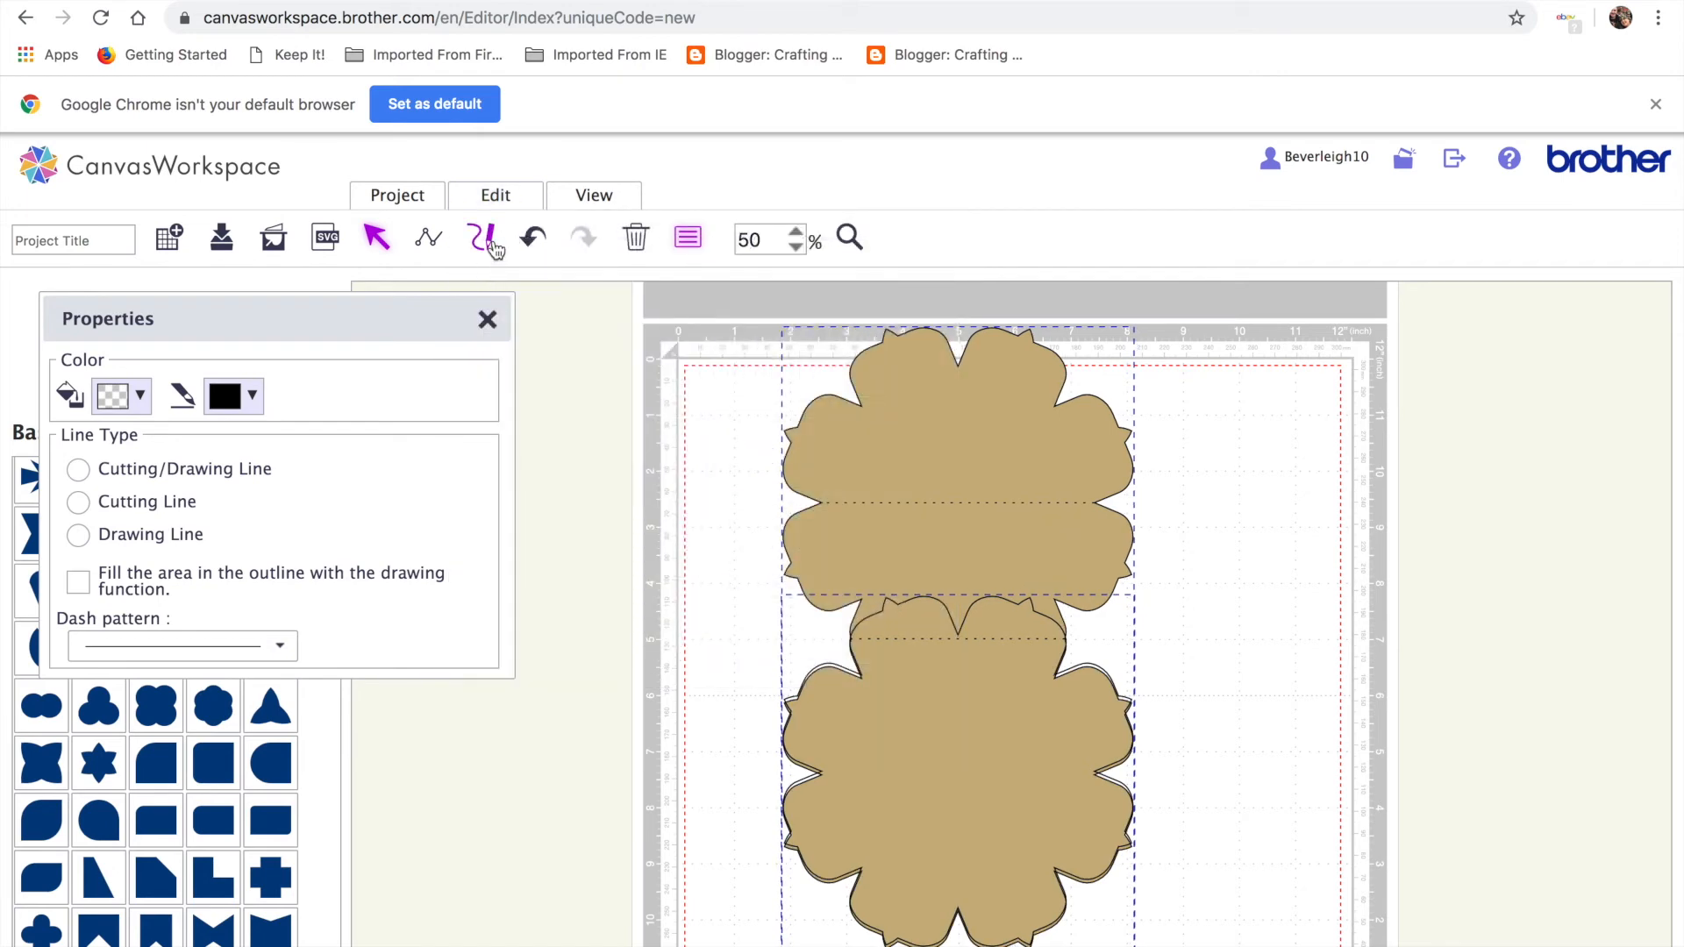
pyautogui.click(496, 194)
pyautogui.click(823, 469)
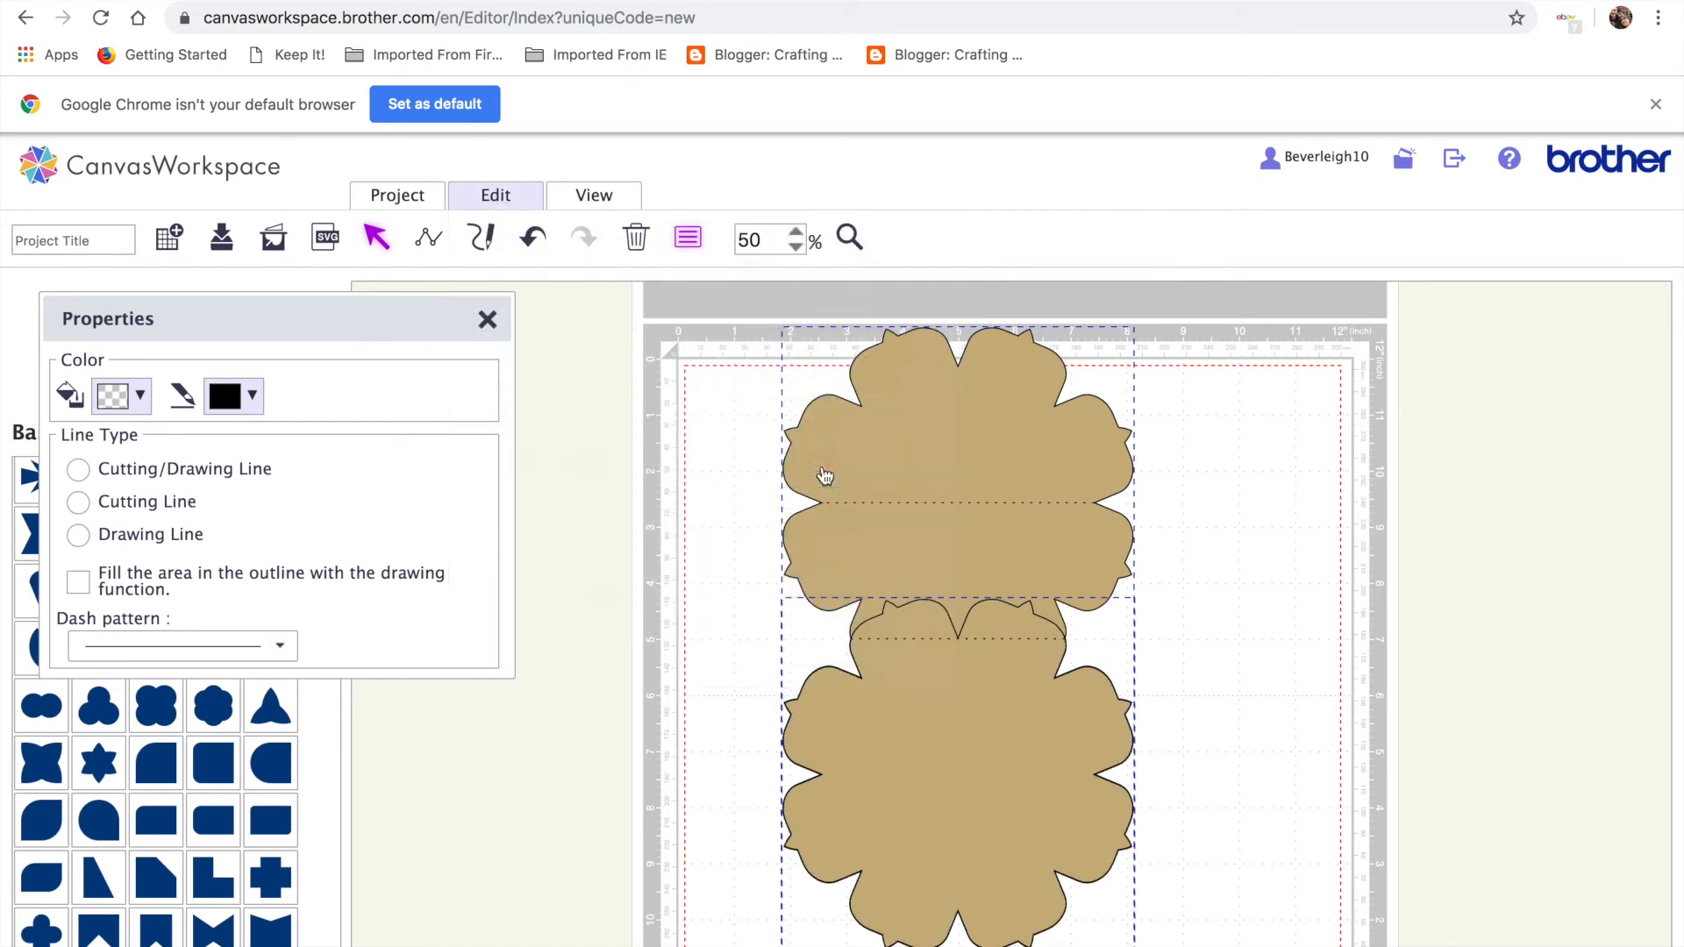
pyautogui.click(1253, 689)
# Try a dark brown fill on the single flower layer.
pyautogui.click(984, 773)
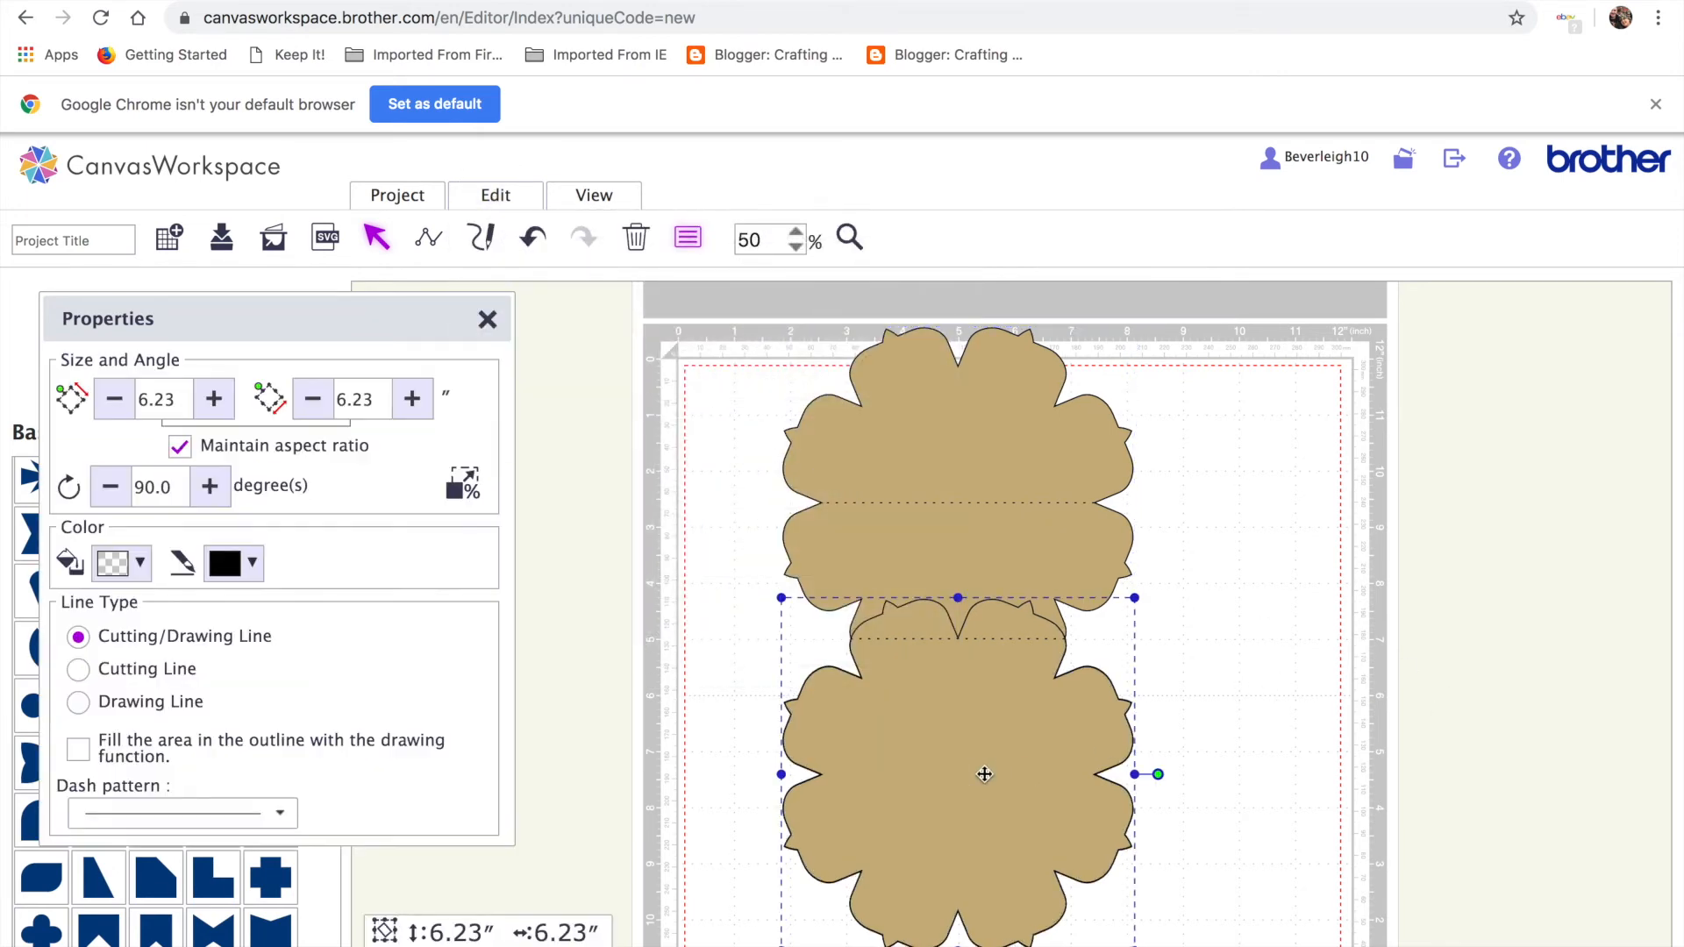
pyautogui.click(139, 566)
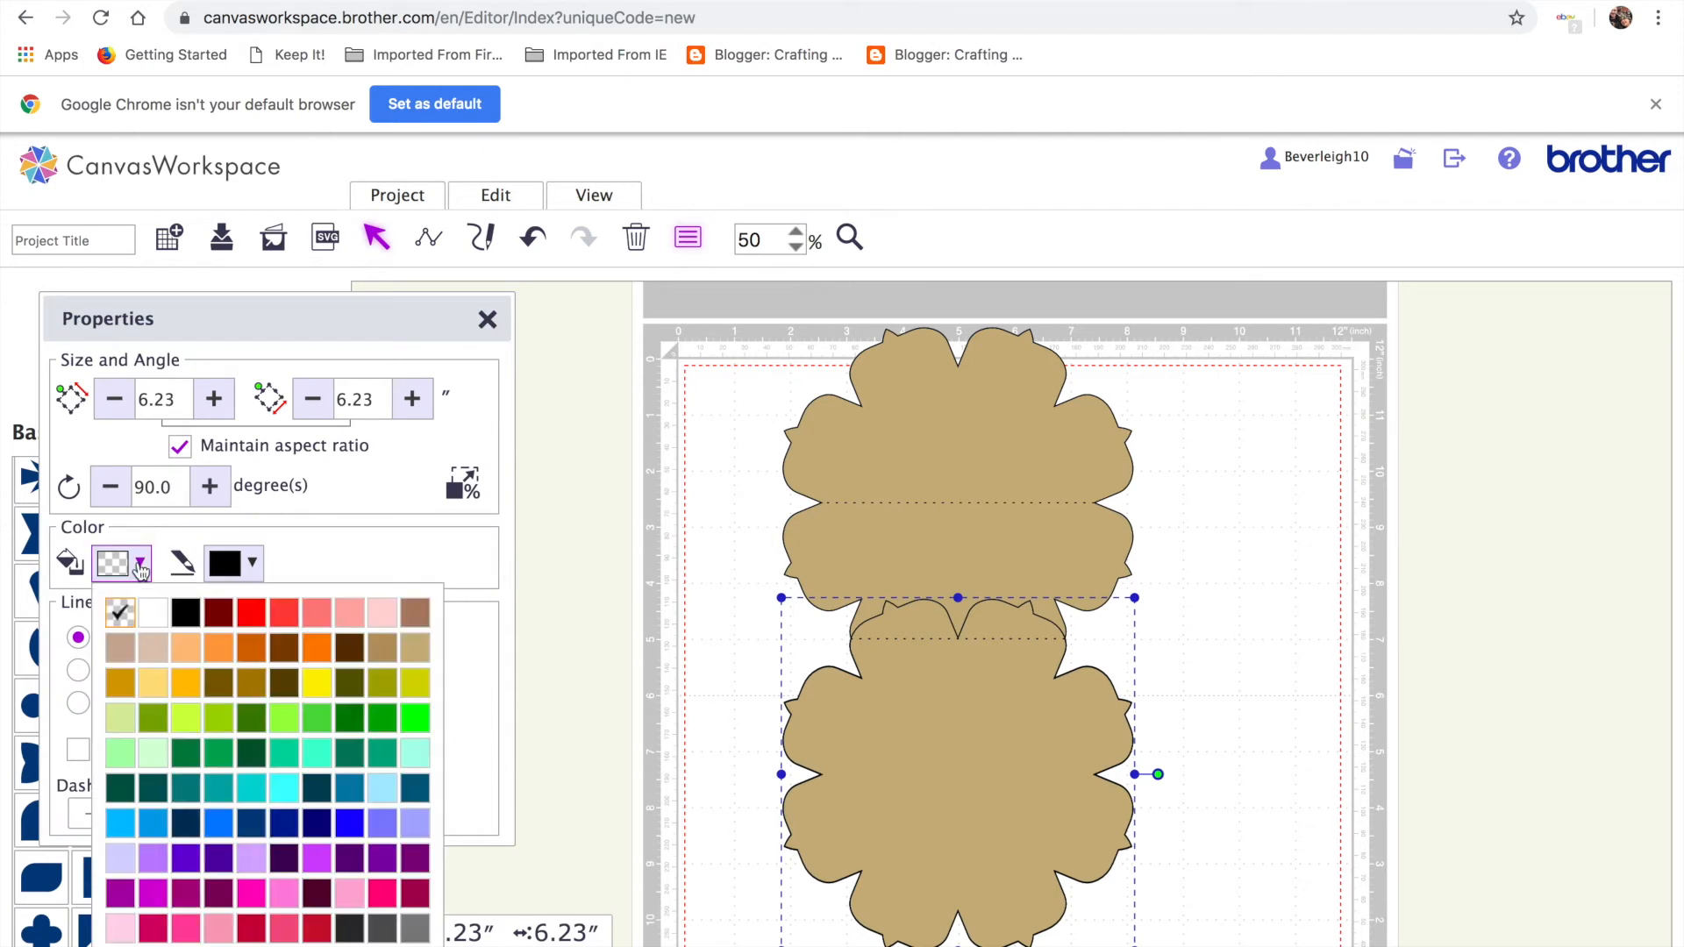
pyautogui.click(356, 646)
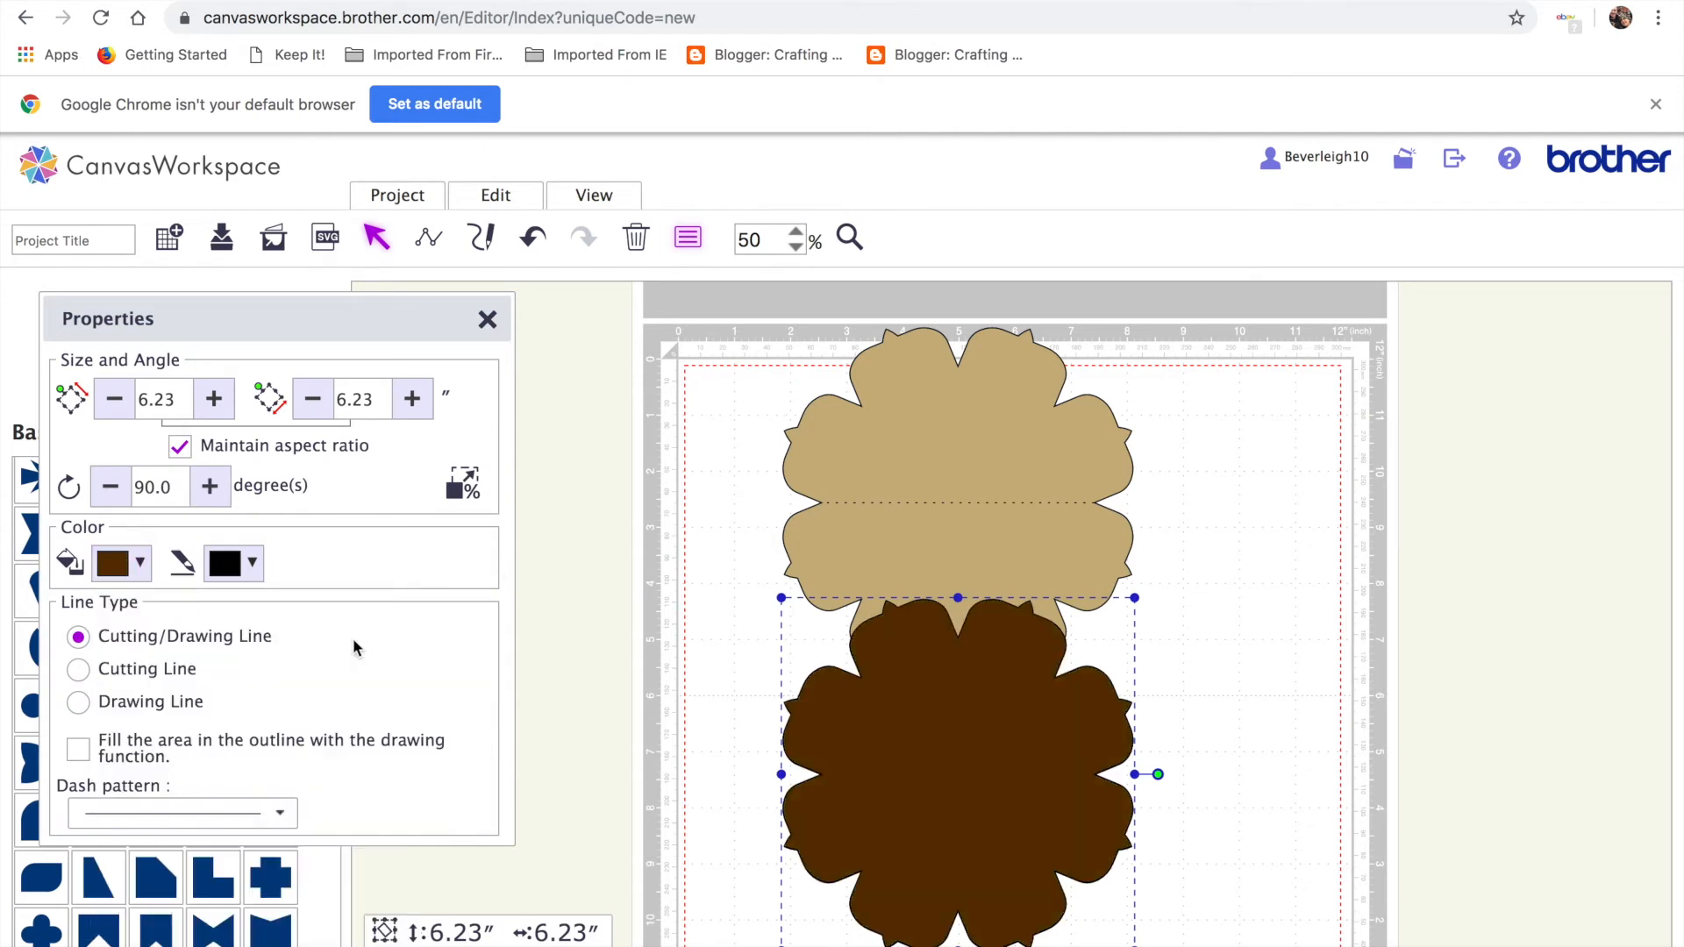
# Fill the single flower layer over the lower half of the card base with bright orange.
pyautogui.click(1273, 643)
pyautogui.click(952, 792)
pyautogui.click(140, 566)
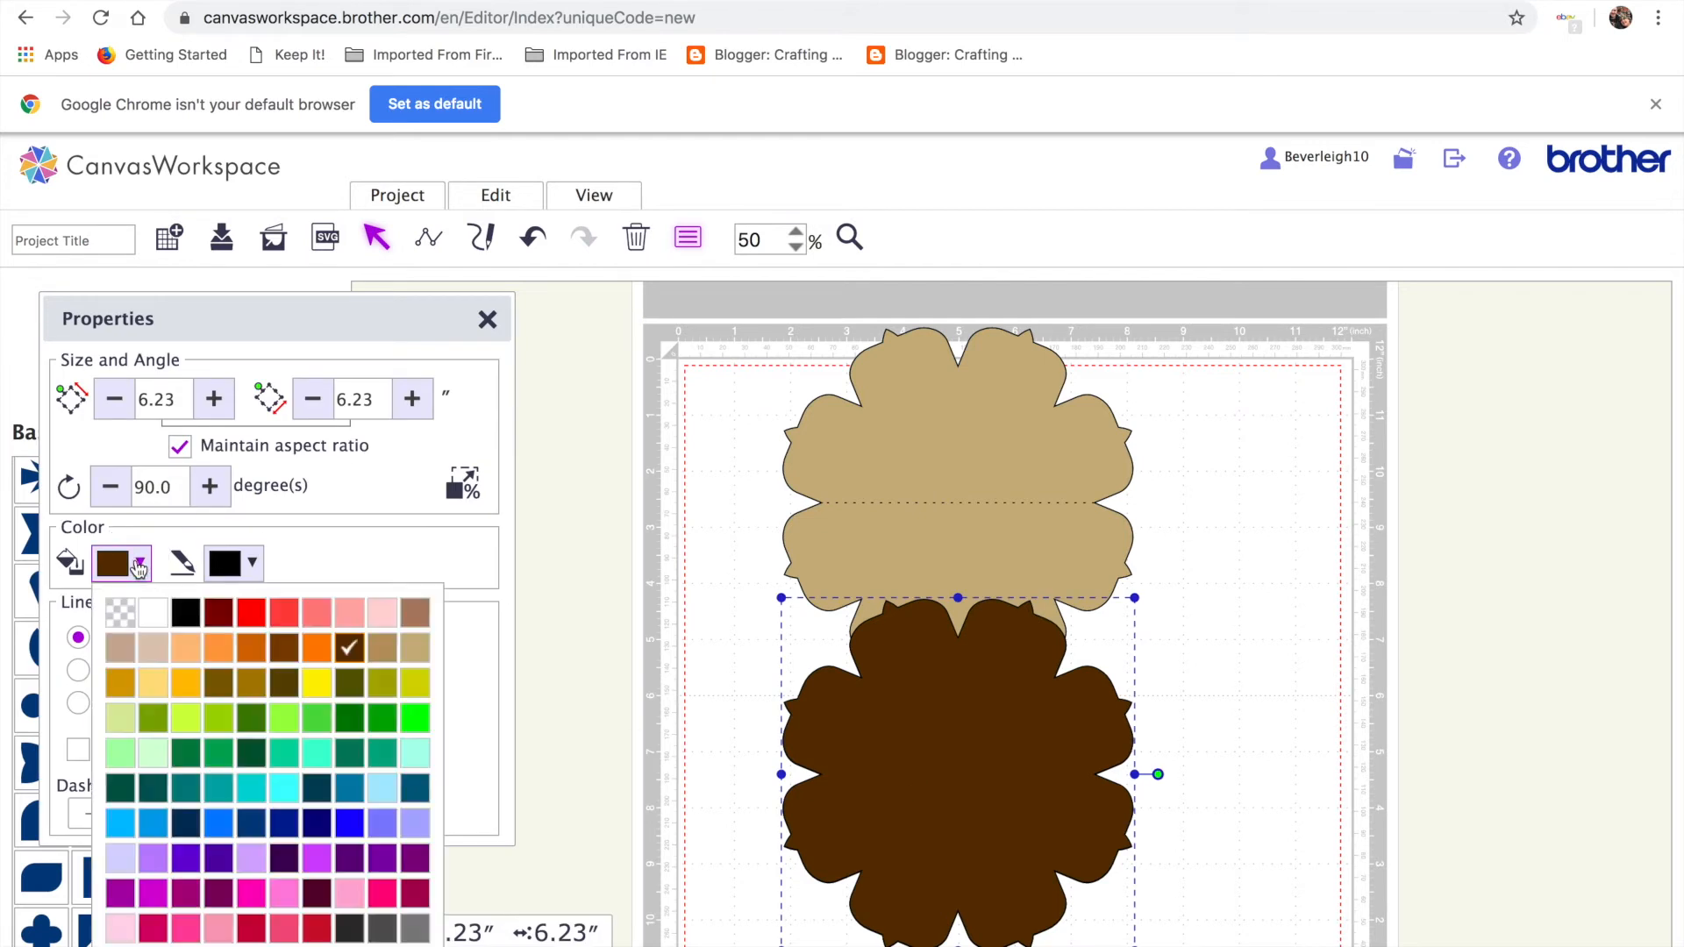
pyautogui.click(326, 655)
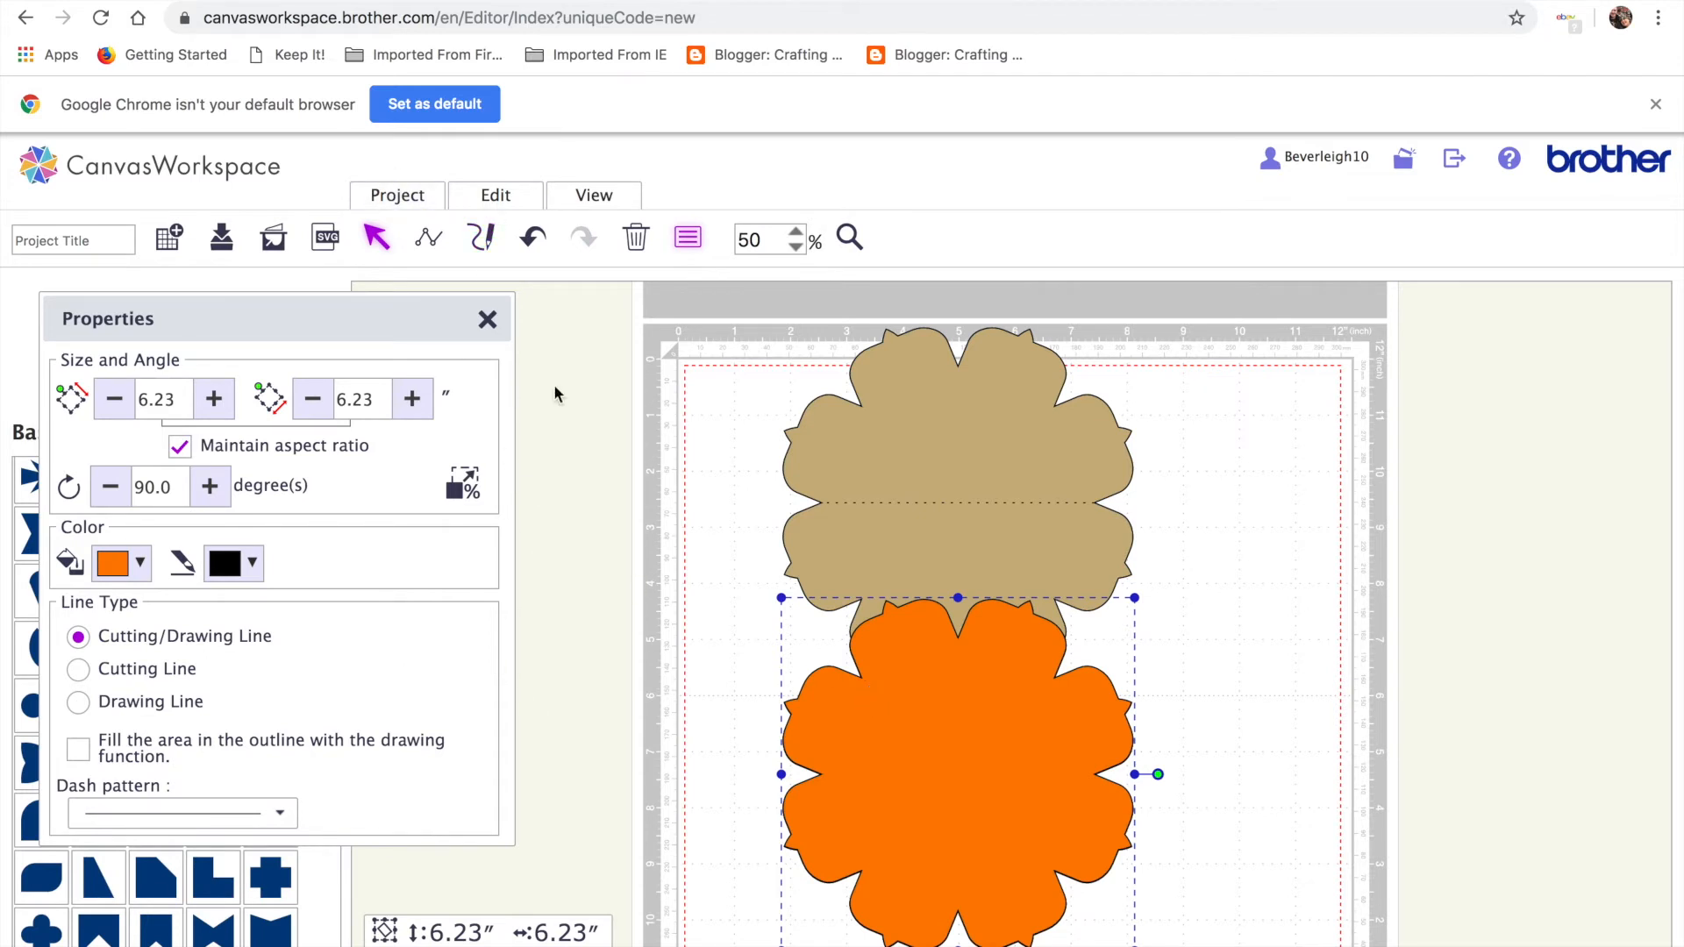
# Create an inward offset line of 0.04 inches on the orange flower, leaving the original line as is with round corners.
pyautogui.click(501, 196)
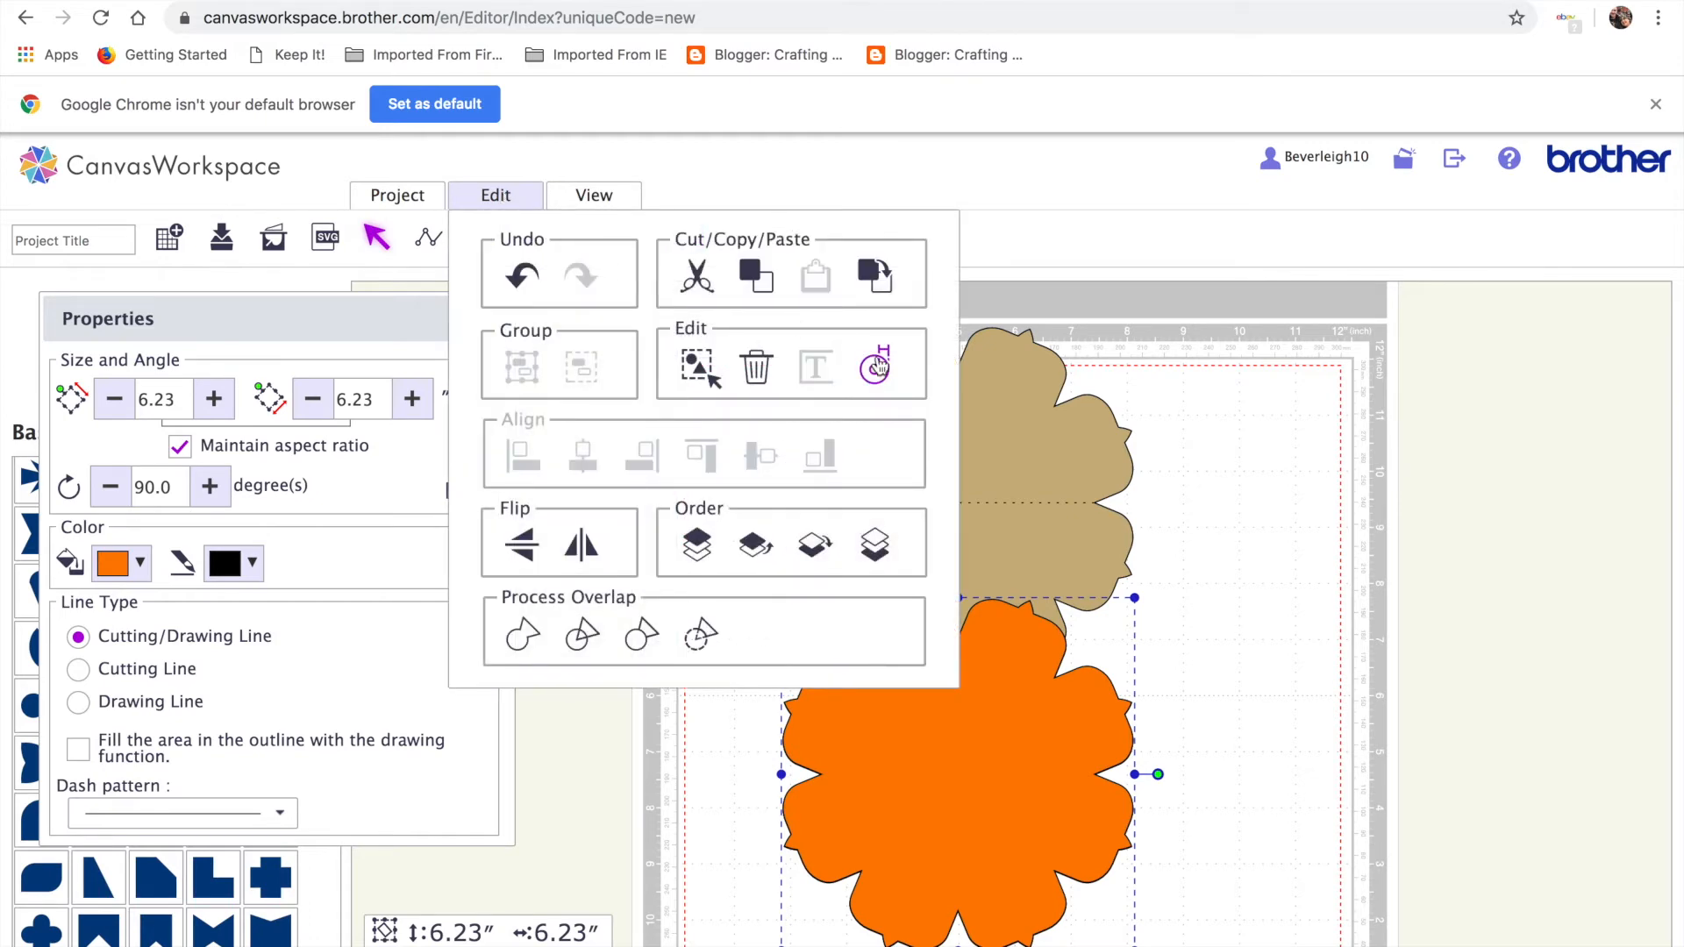
pyautogui.click(882, 372)
pyautogui.moveTo(568, 402); pyautogui.dragTo(522, 405)
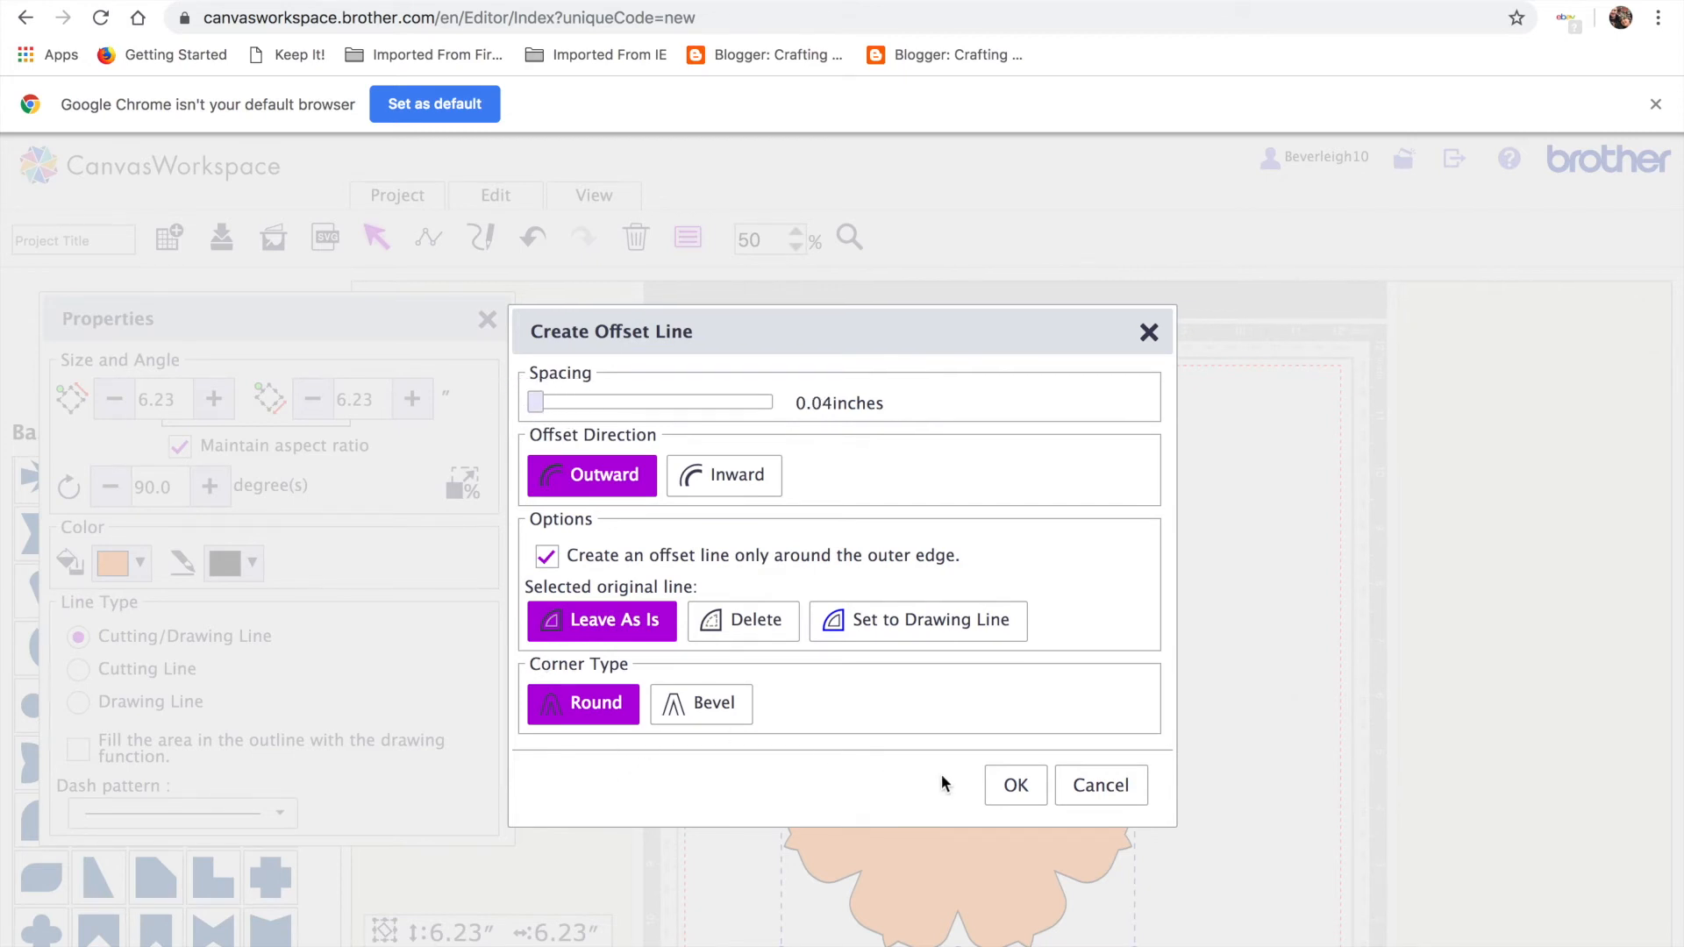
pyautogui.click(725, 475)
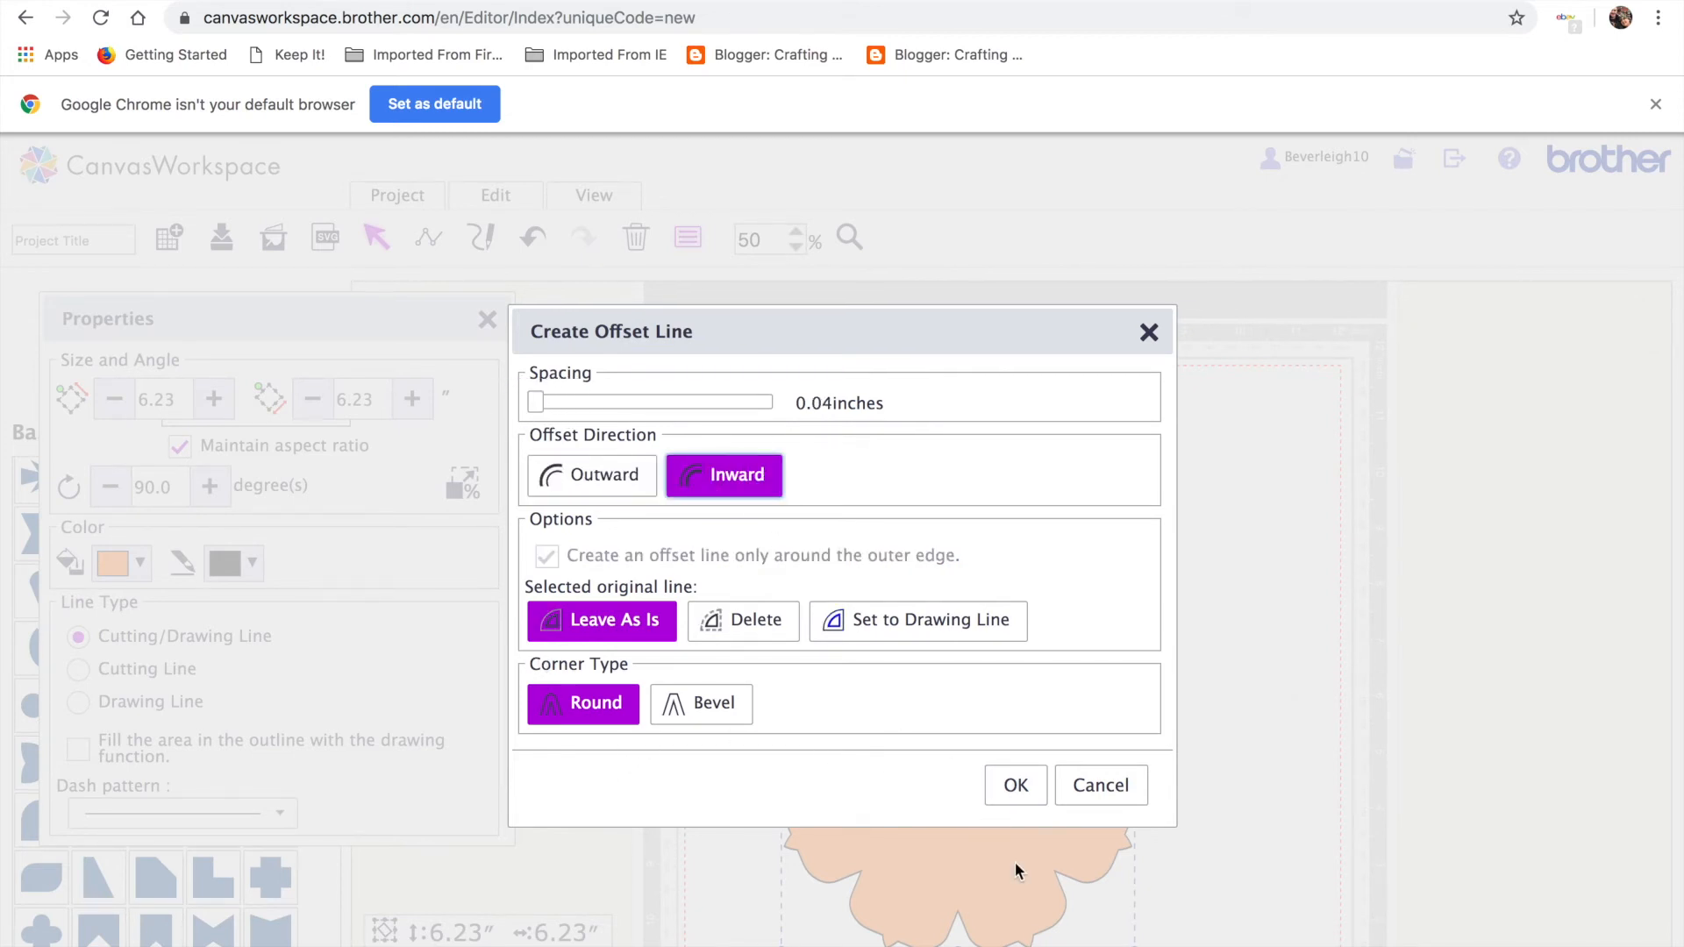
pyautogui.click(1016, 794)
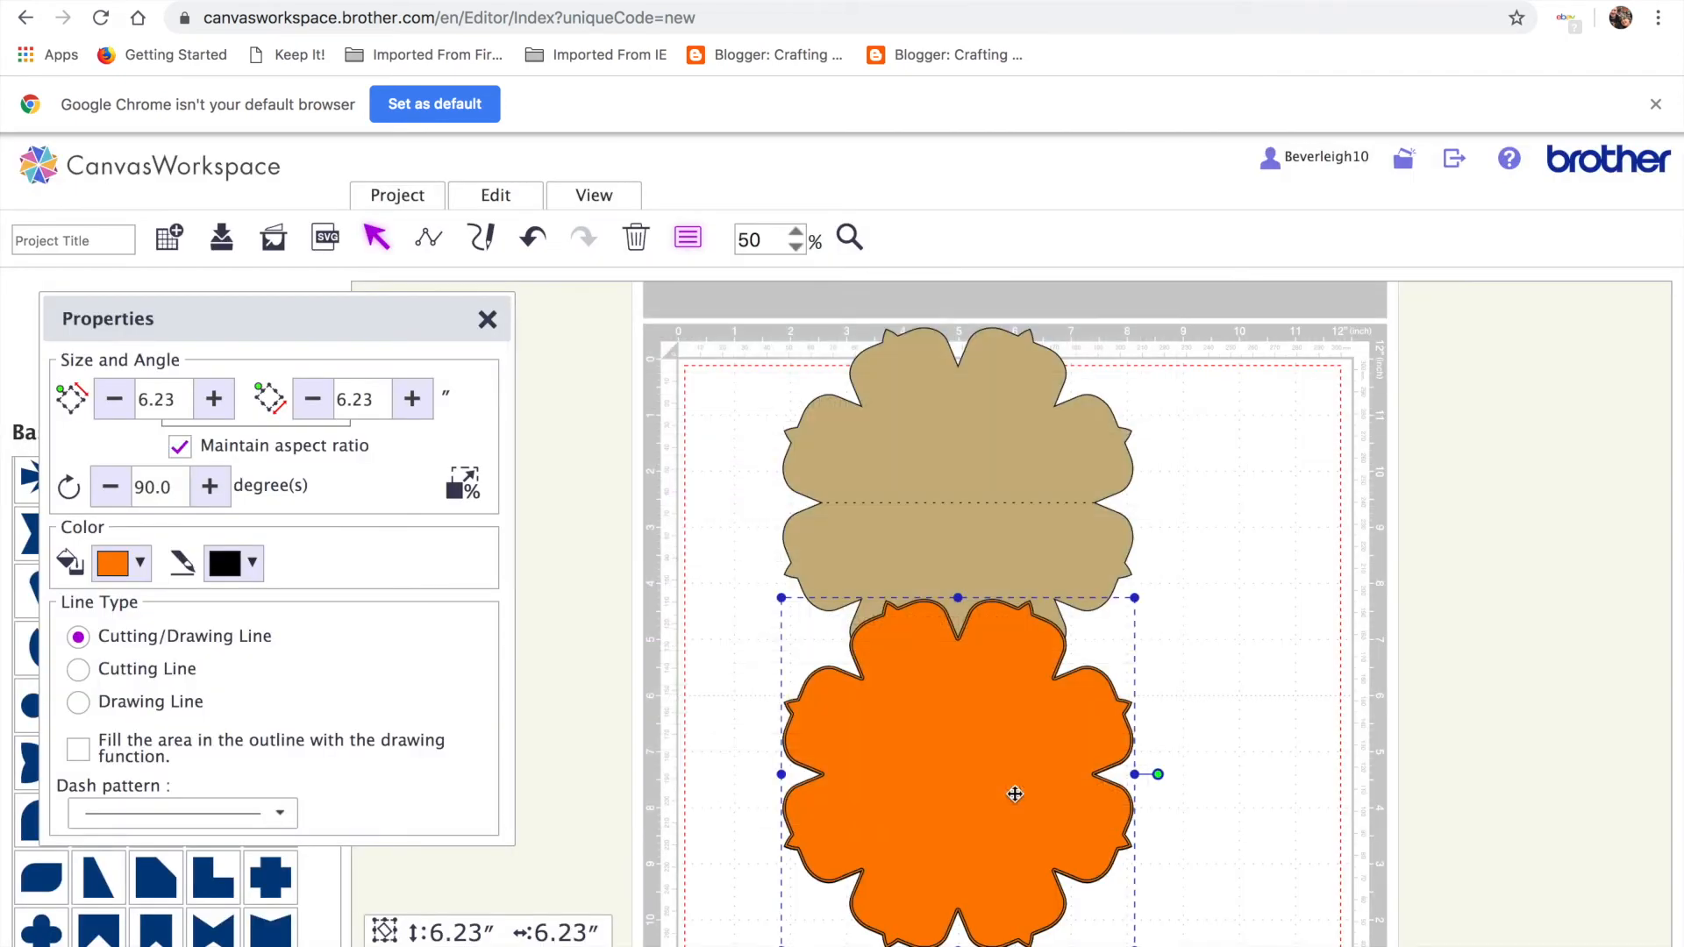
# Set the inner offset line to Drawing Line with the closely spaced medium-dash pattern, and select the outer orange flower.
pyautogui.click(161, 712)
pyautogui.click(275, 811)
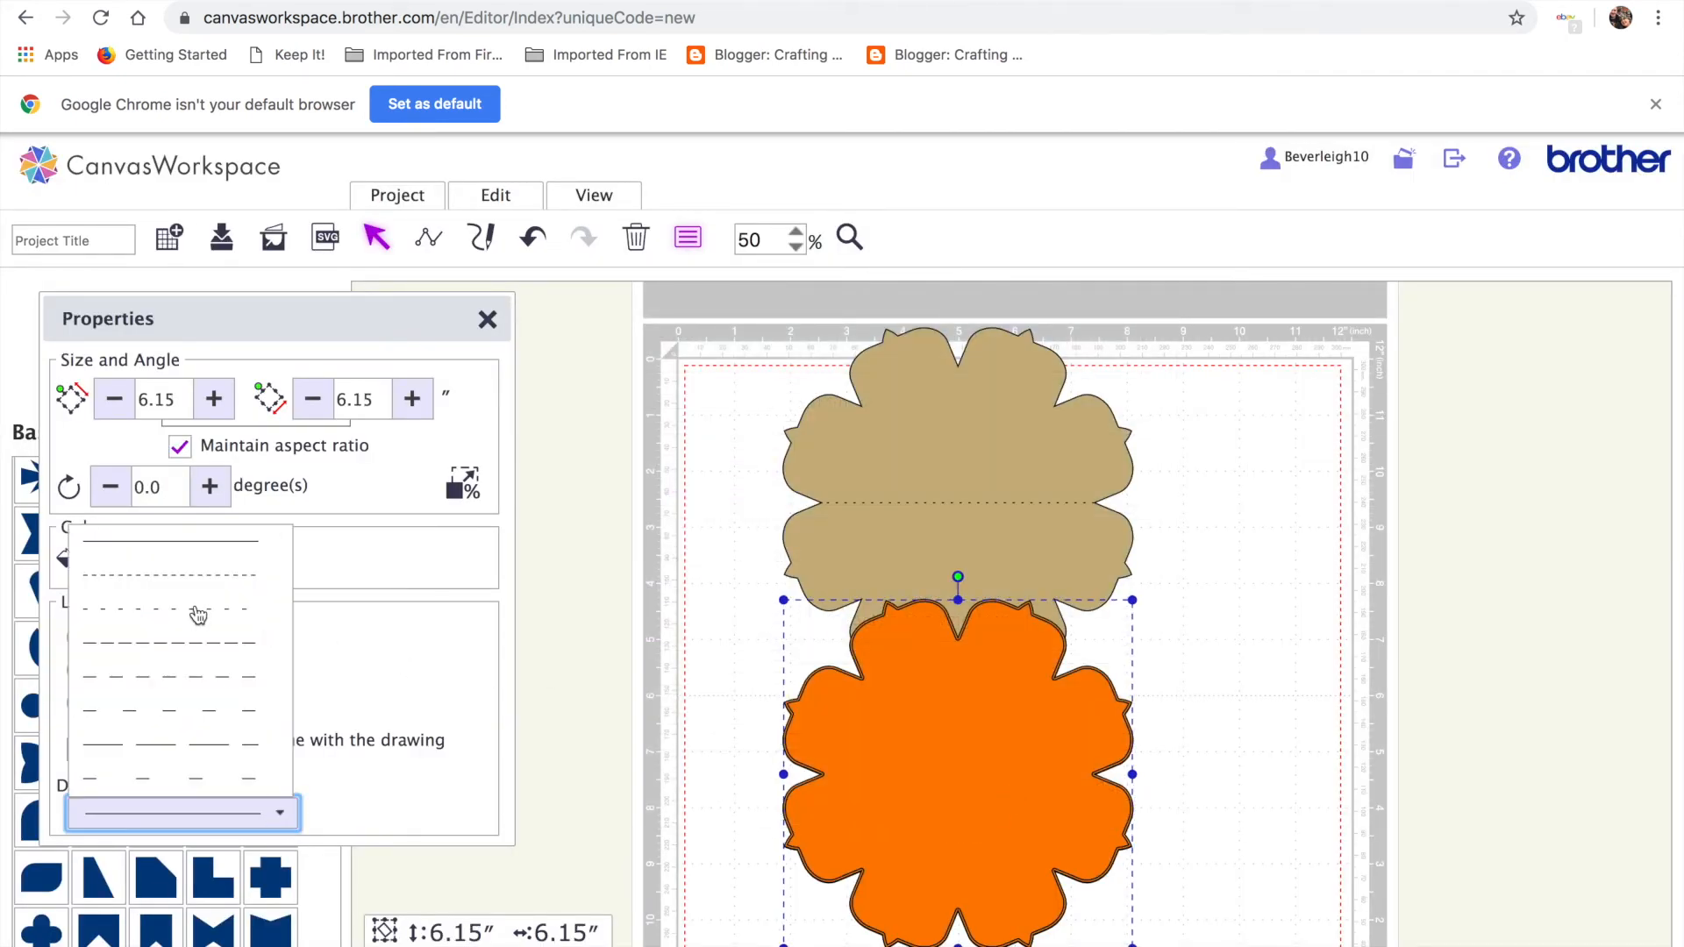
pyautogui.click(212, 645)
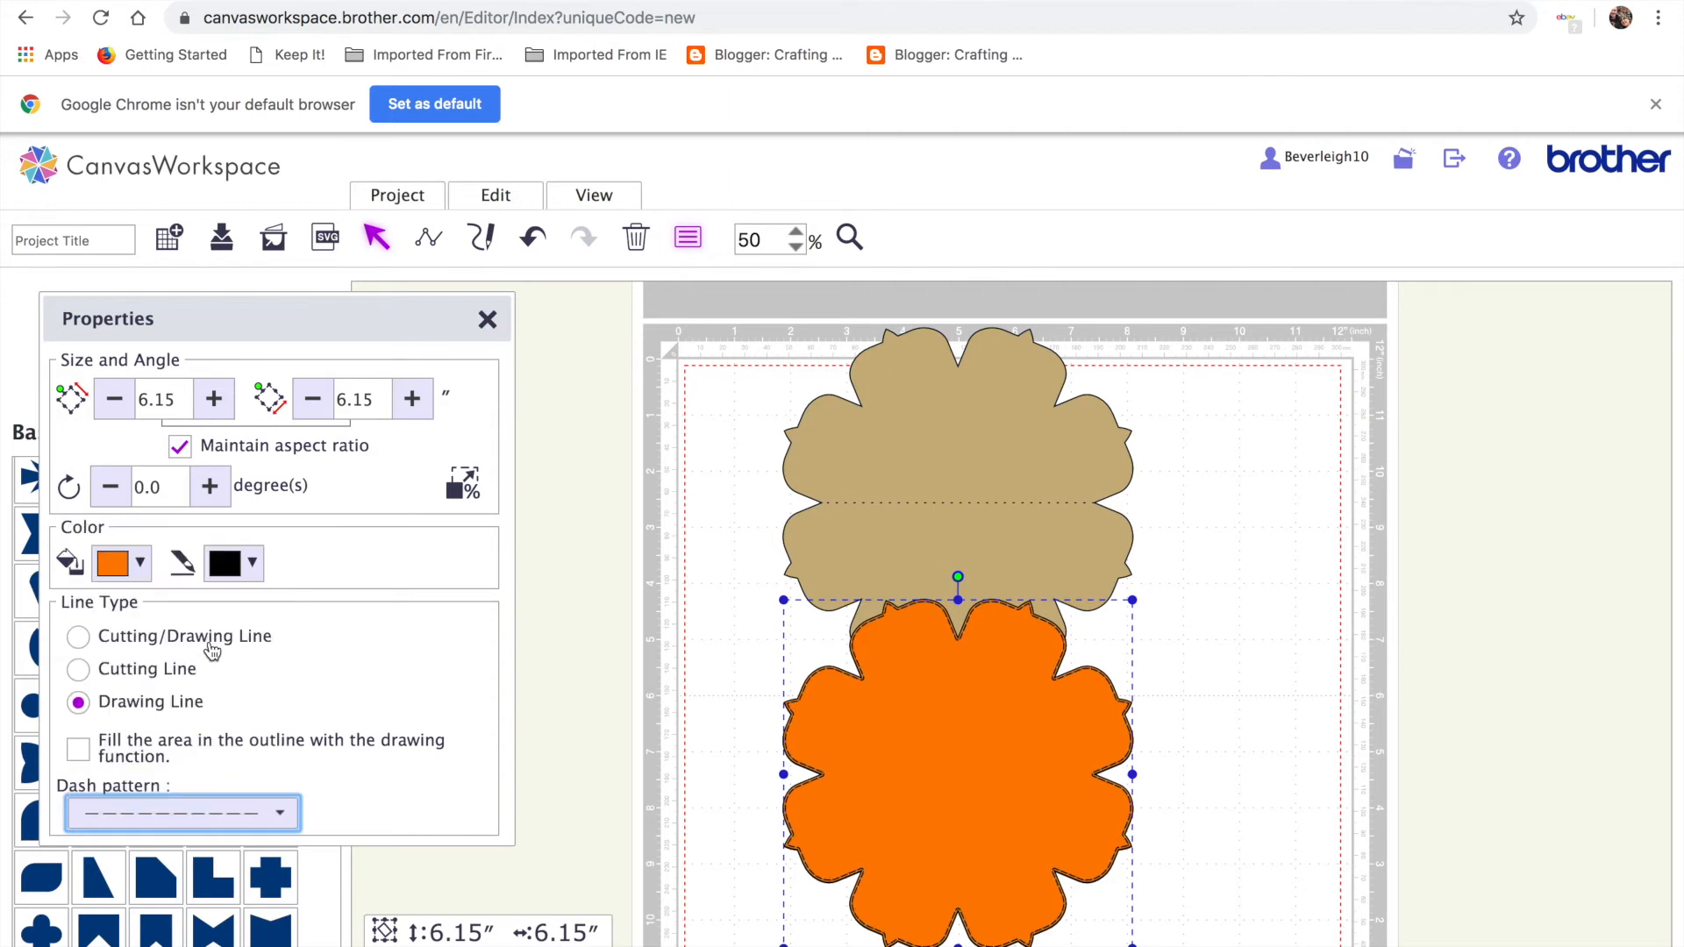
pyautogui.click(1225, 635)
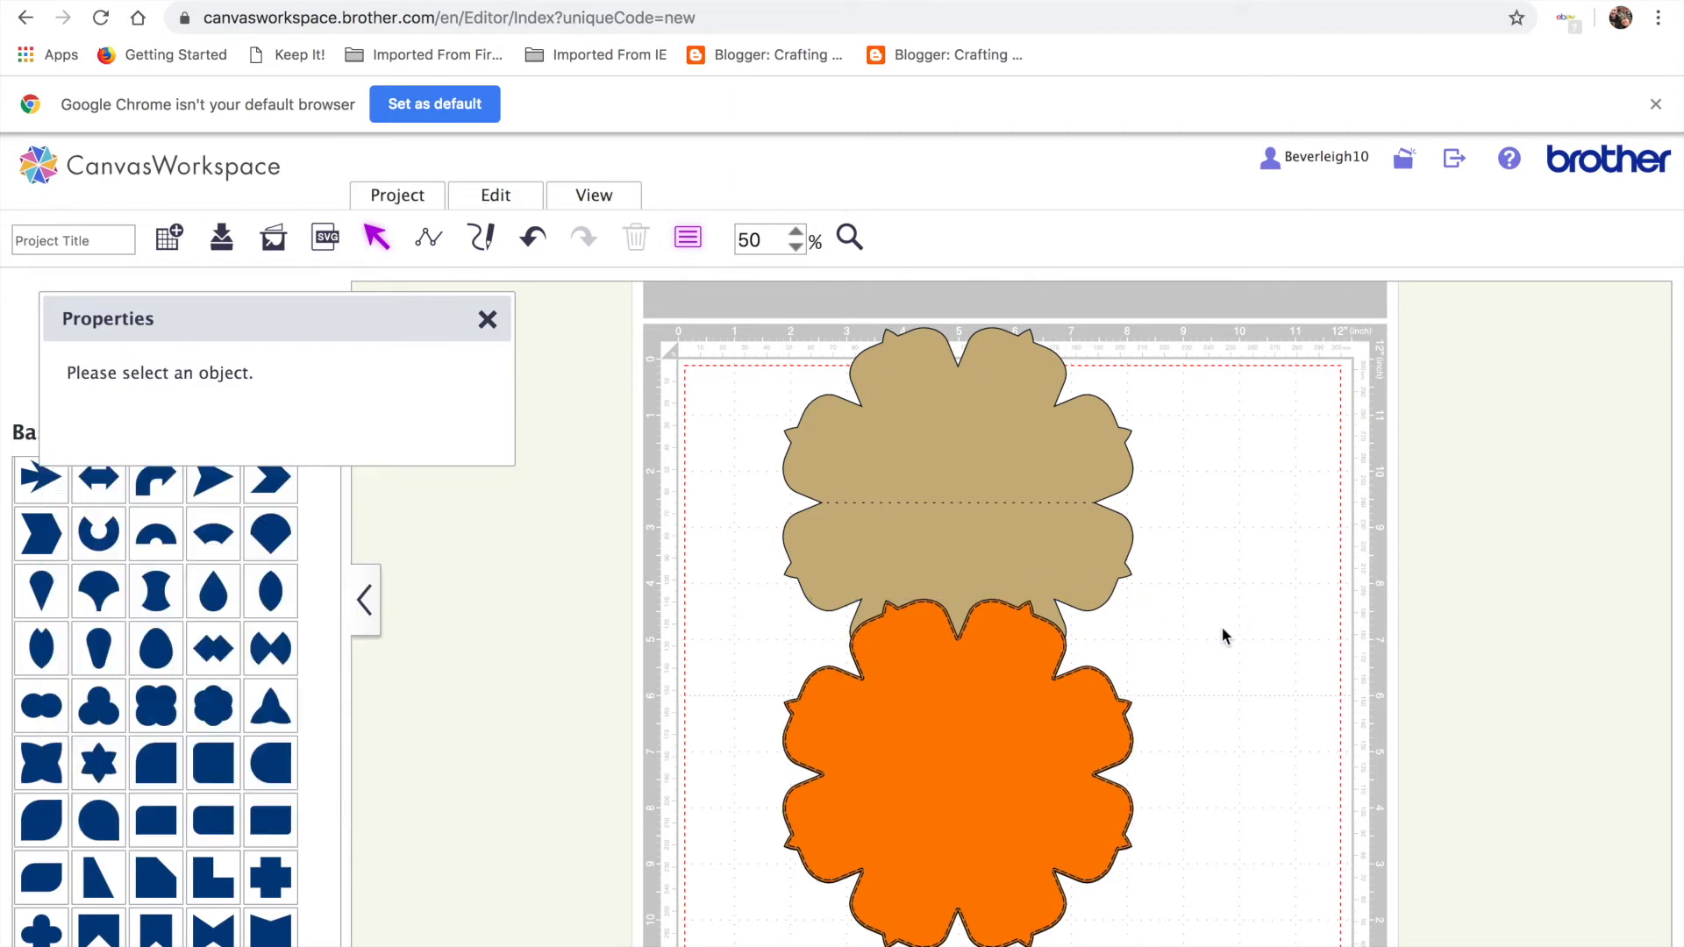
pyautogui.click(1119, 698)
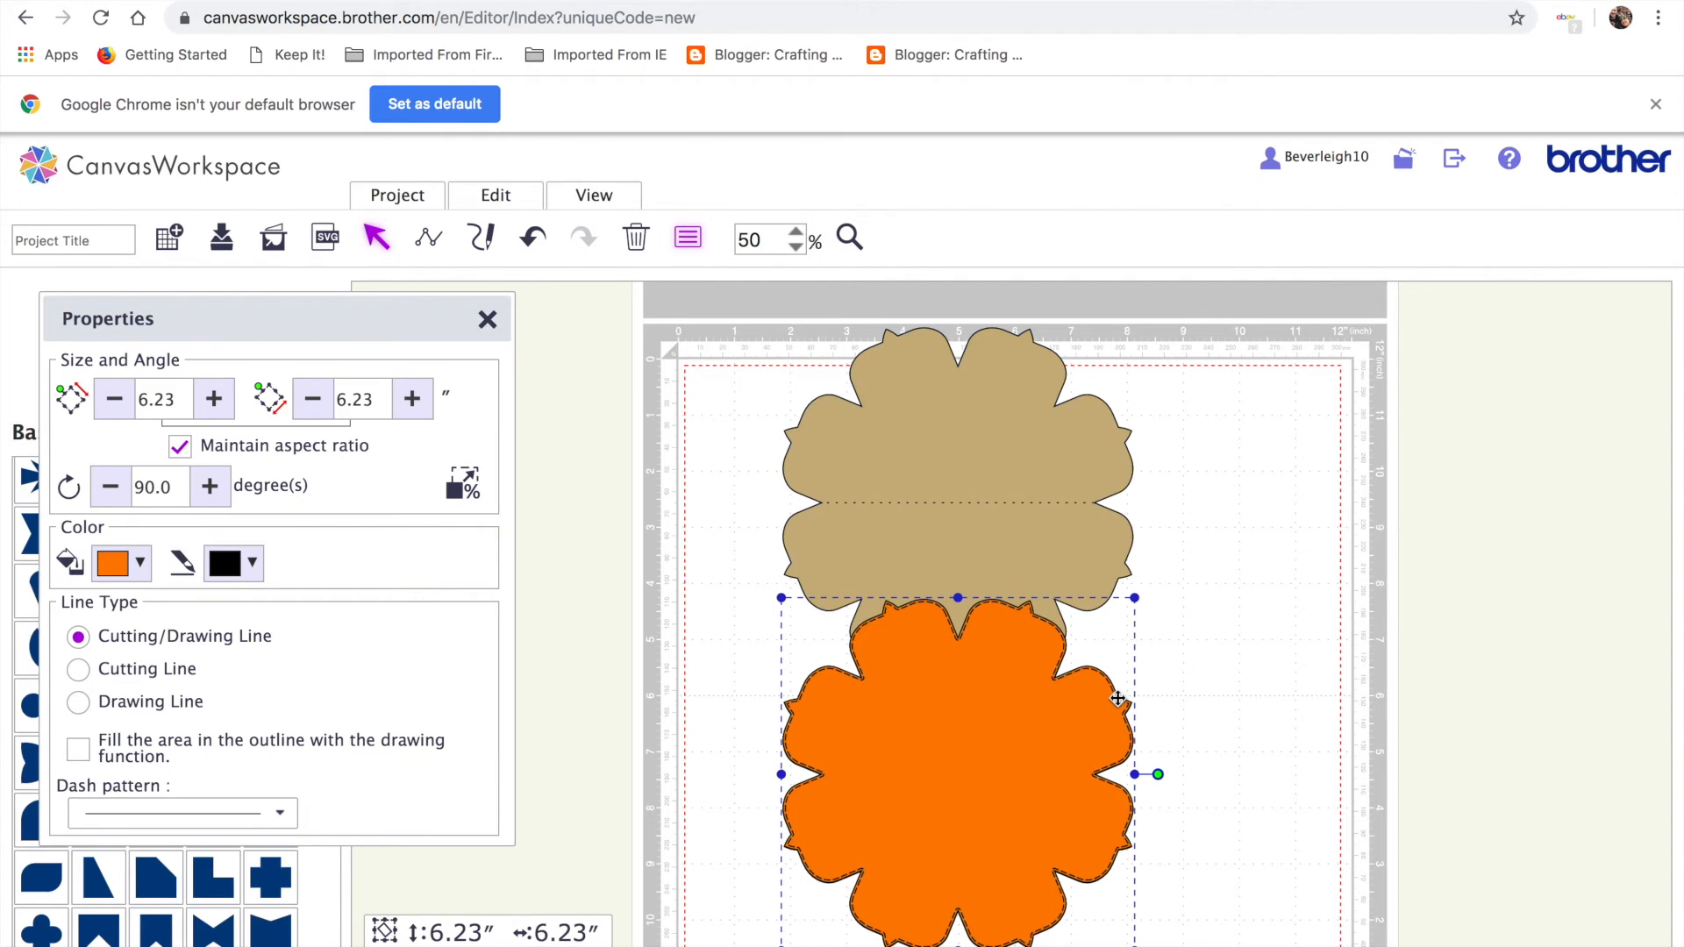
# Paste a copy of the orange flower and place it beside the mat, clear of the other shapes.
pyautogui.hotkey('ctrl', 'v')
pyautogui.moveTo(1098, 707); pyautogui.dragTo(1474, 557)
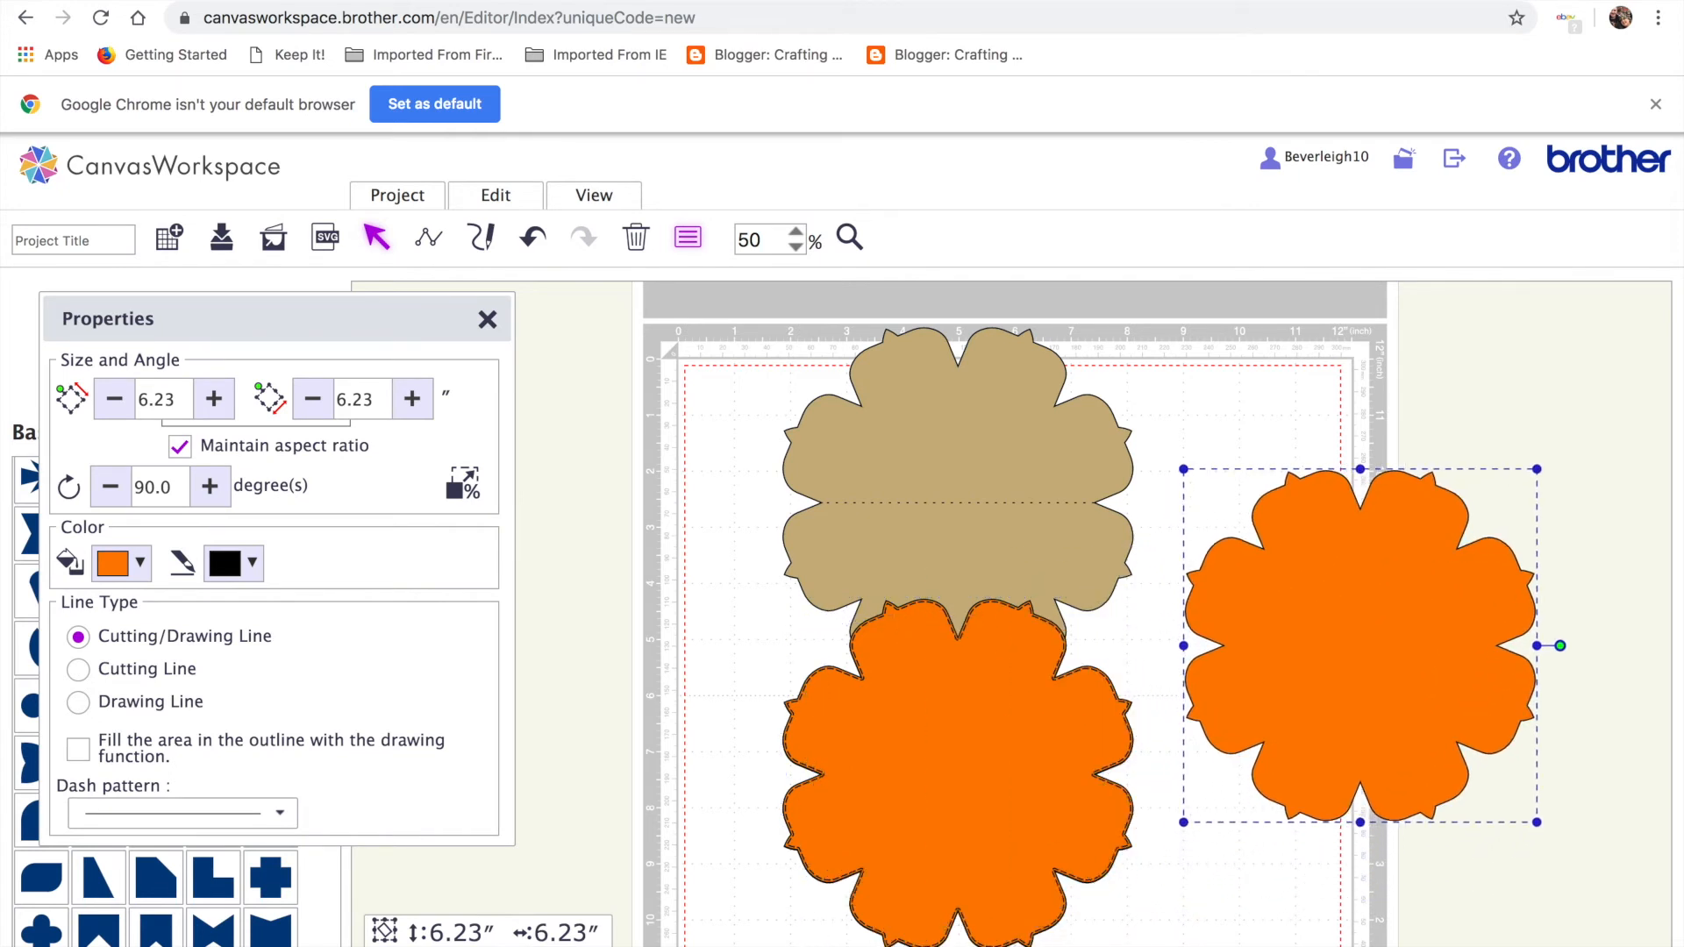
pyautogui.press('Escape')
# Move the tan card base aside and group the orange flower with its inner stitching line.
pyautogui.moveTo(1026, 512); pyautogui.dragTo(822, 524)
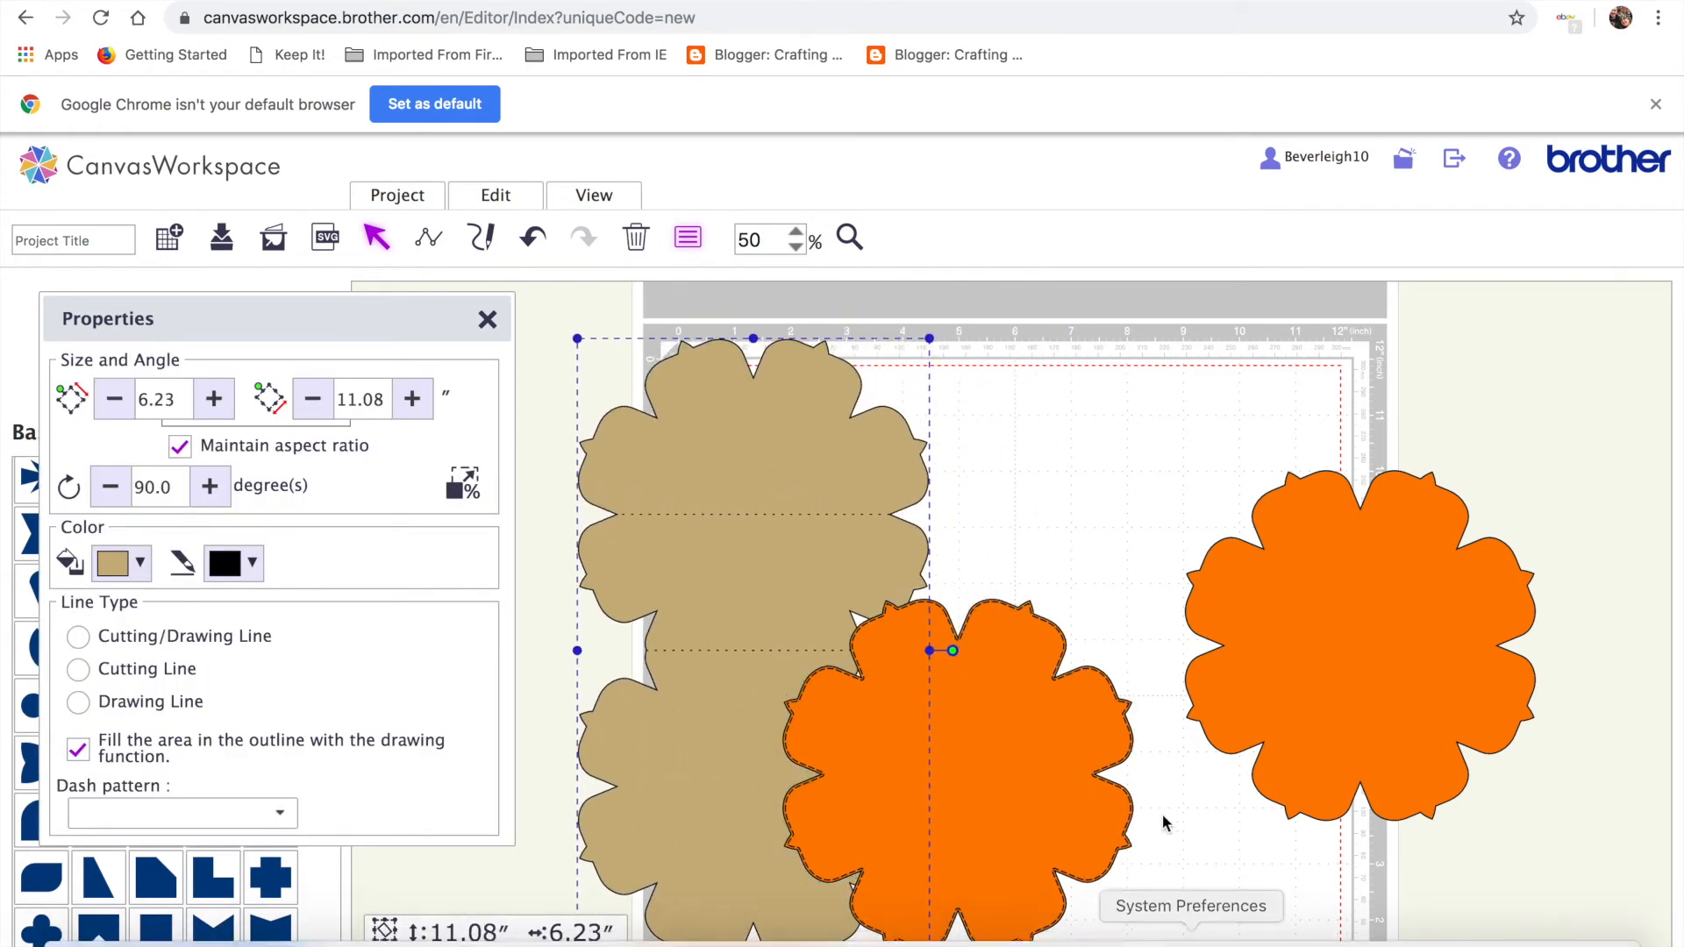
pyautogui.moveTo(1240, 943); pyautogui.dragTo(1082, 848)
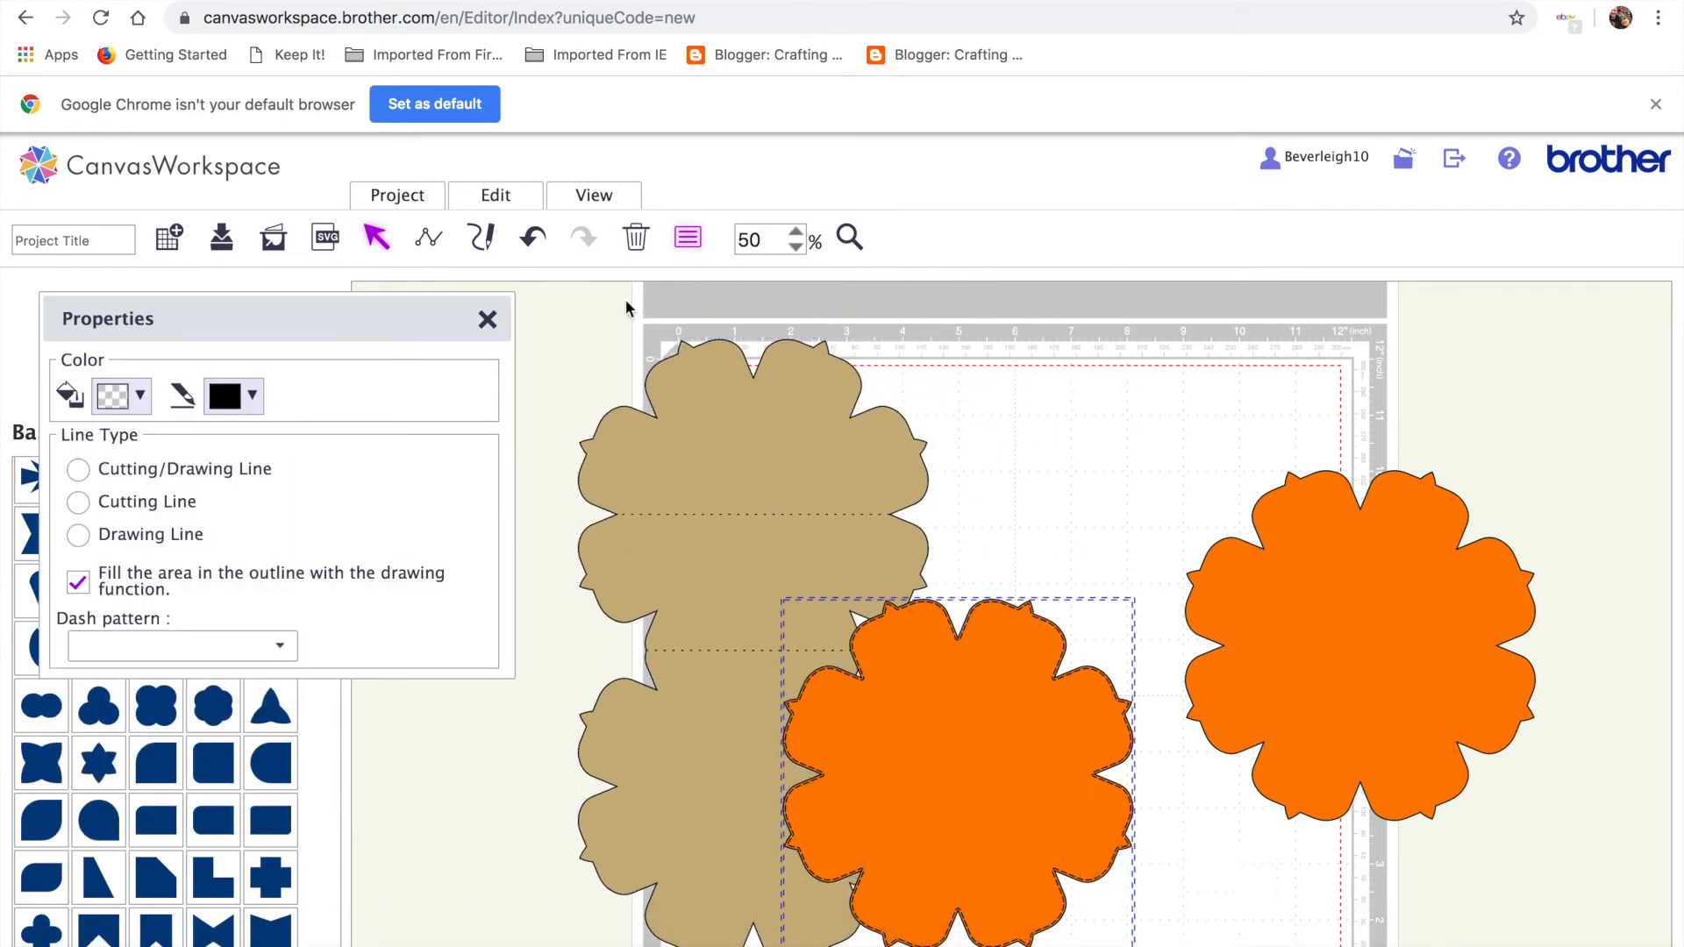
pyautogui.click(498, 199)
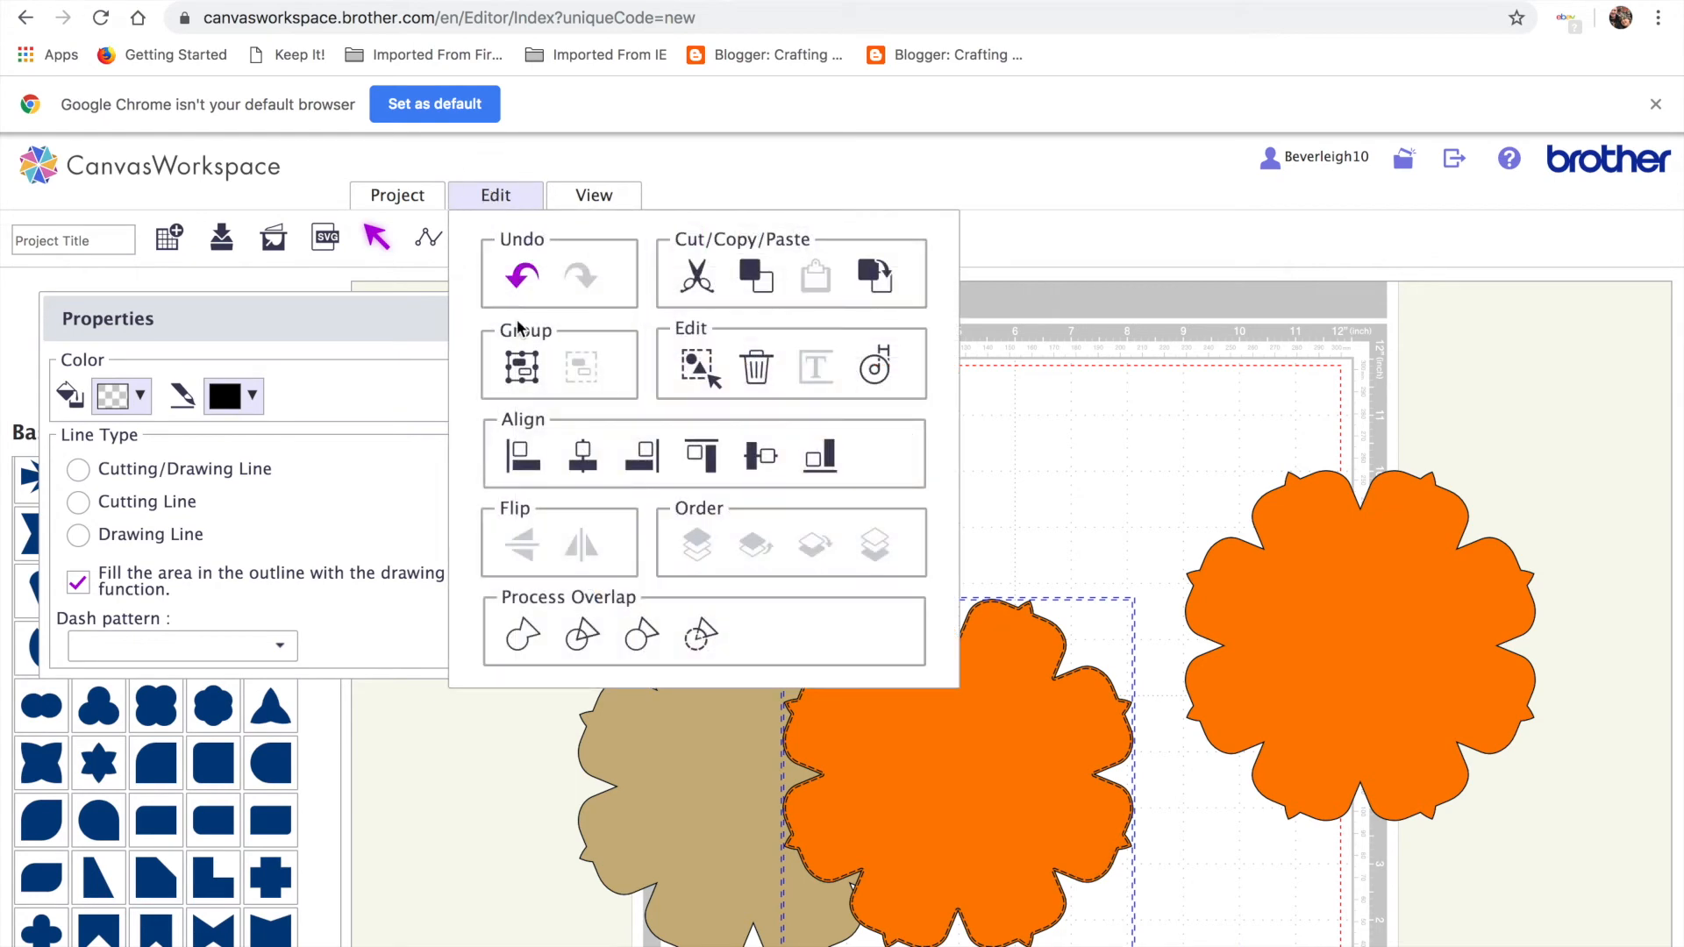
pyautogui.click(536, 374)
# Move the card base back behind the grouped orange flower and align the two by horizontal centre and bottom edge.
pyautogui.moveTo(692, 499); pyautogui.dragTo(882, 456)
pyautogui.moveTo(1136, 901); pyautogui.dragTo(688, 473)
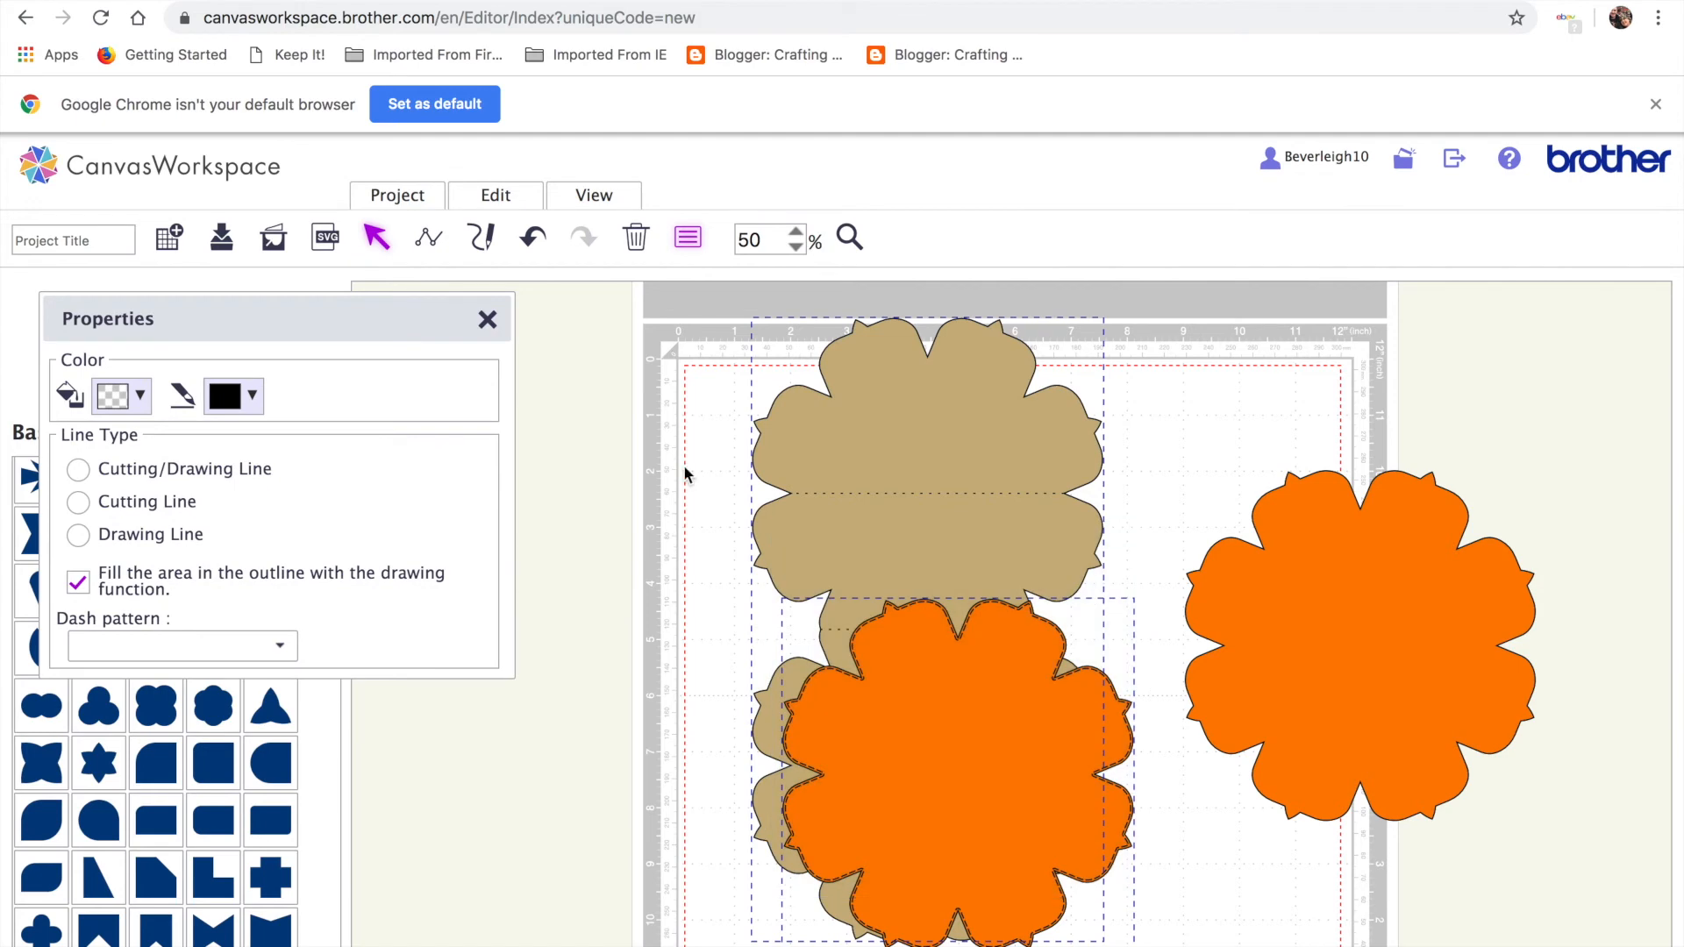
pyautogui.click(494, 196)
pyautogui.click(583, 456)
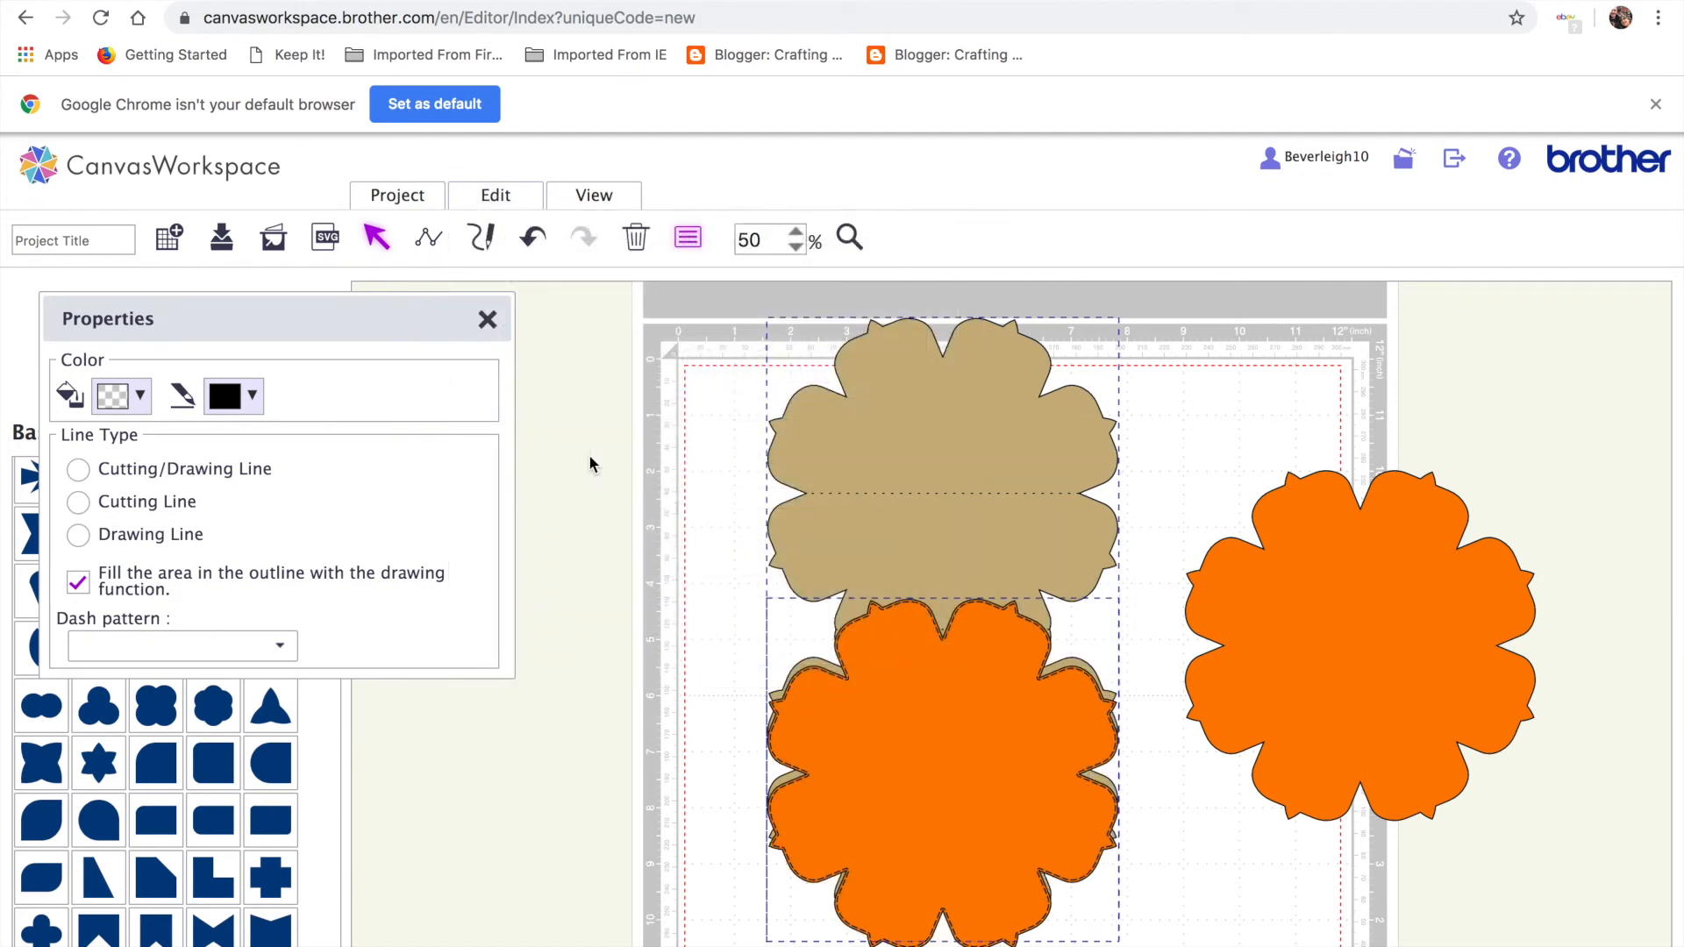
pyautogui.click(503, 203)
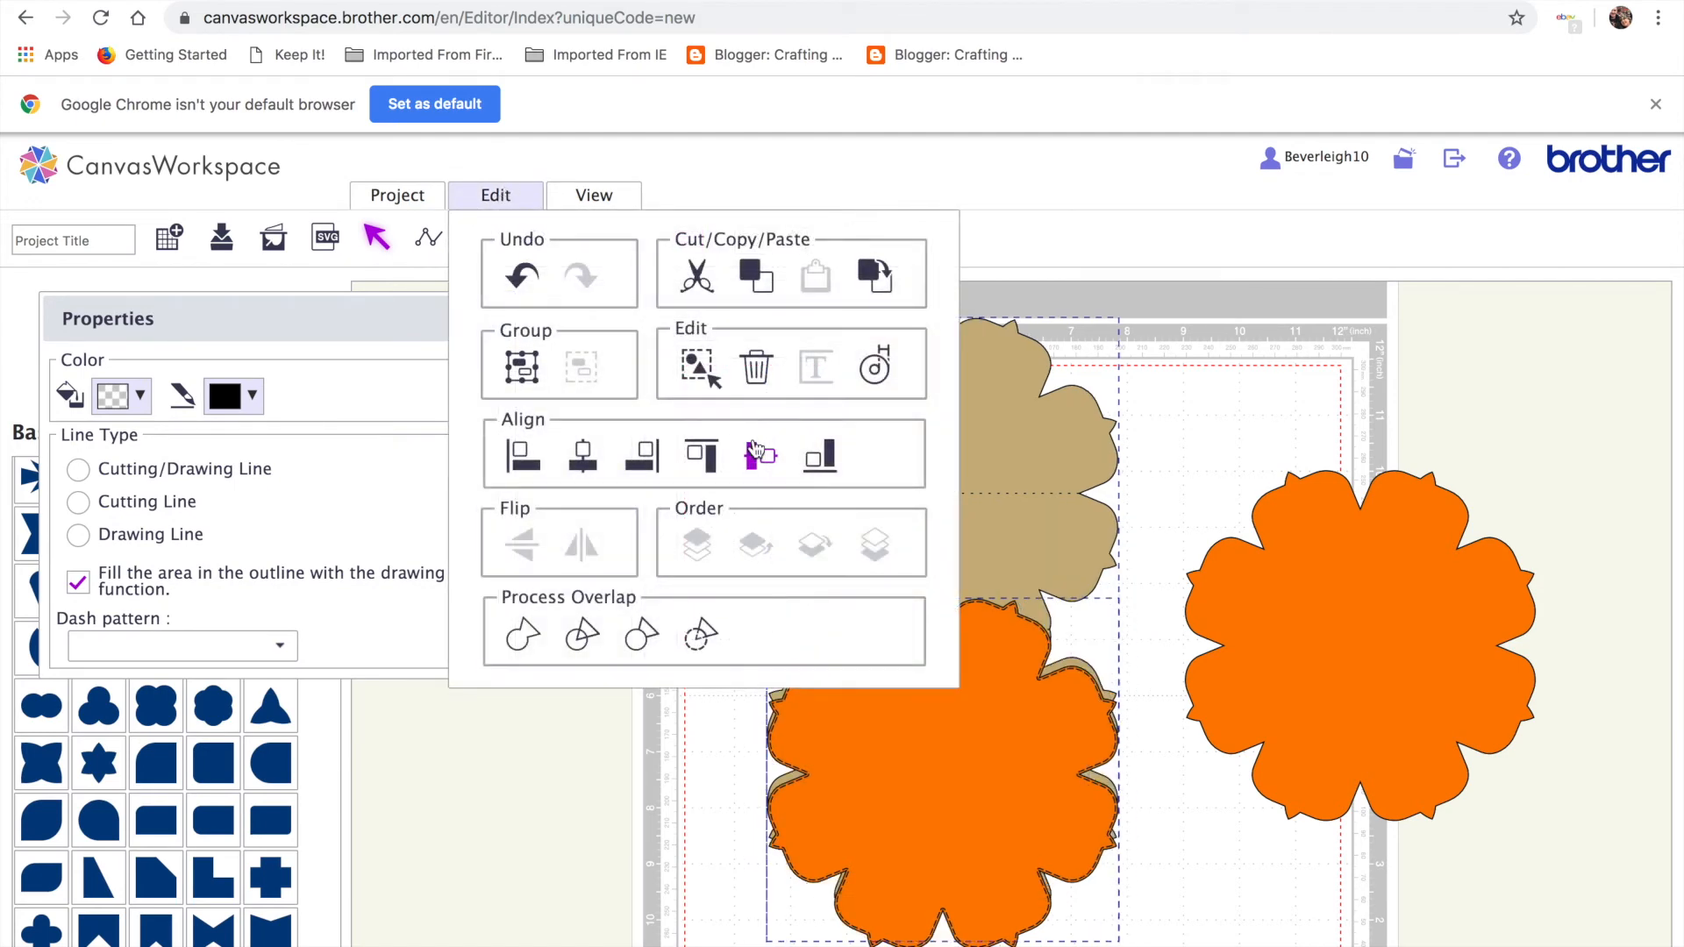
pyautogui.click(820, 475)
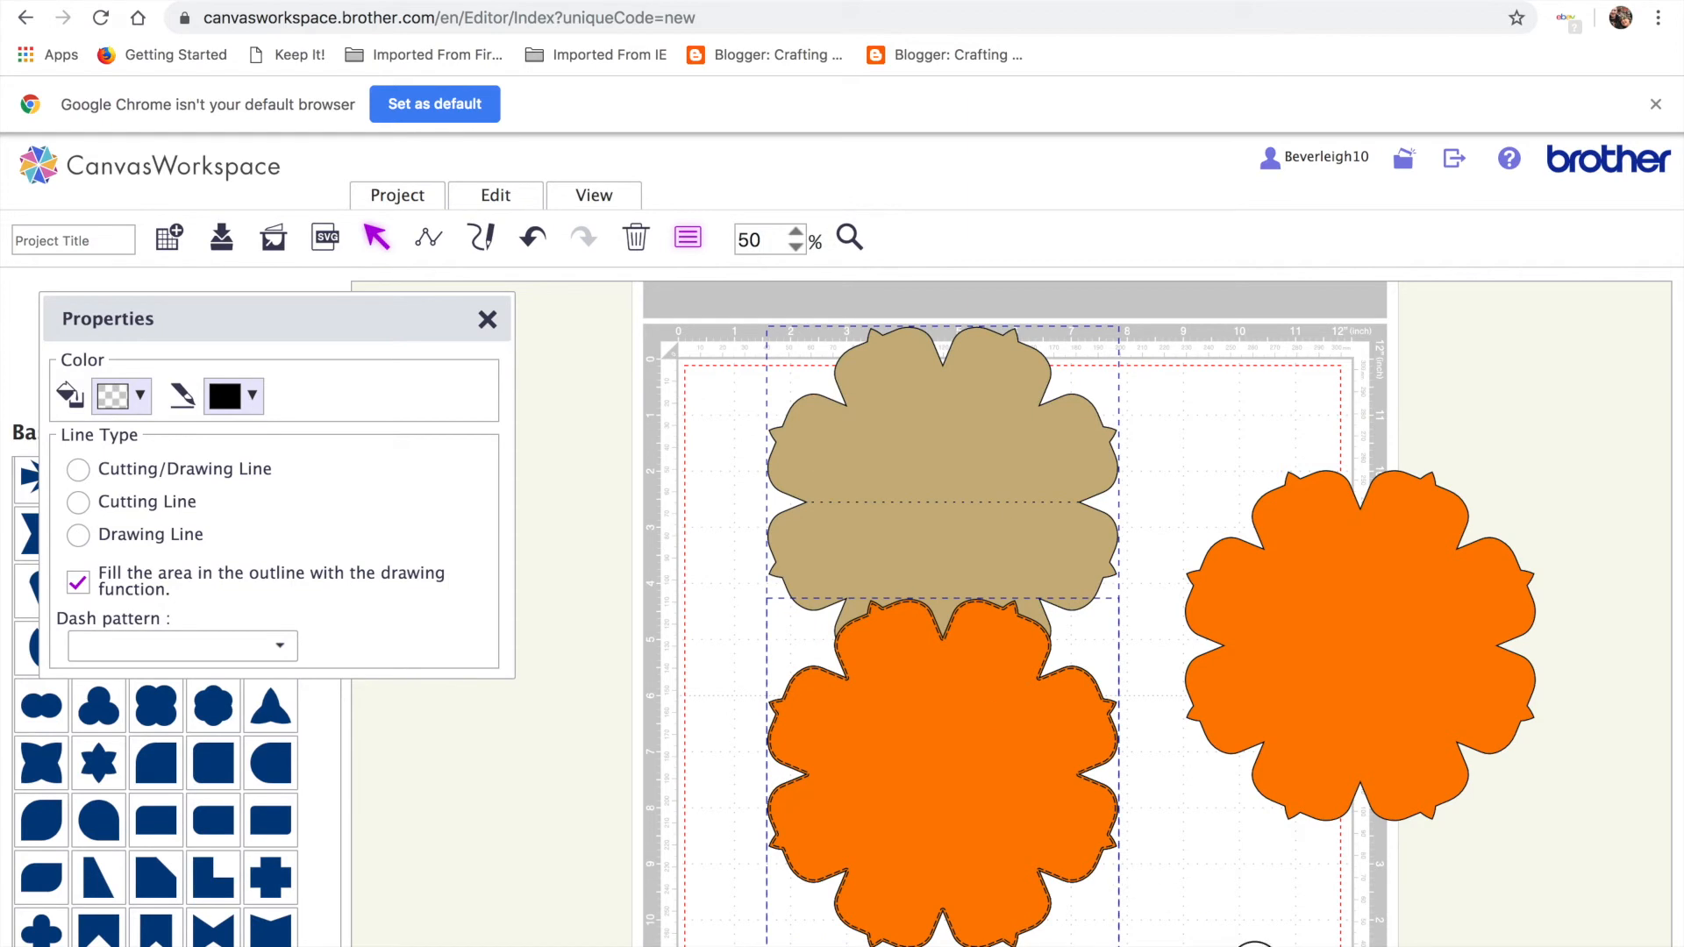
# Fill the copied flower beside the mat with light orange.
pyautogui.click(1351, 642)
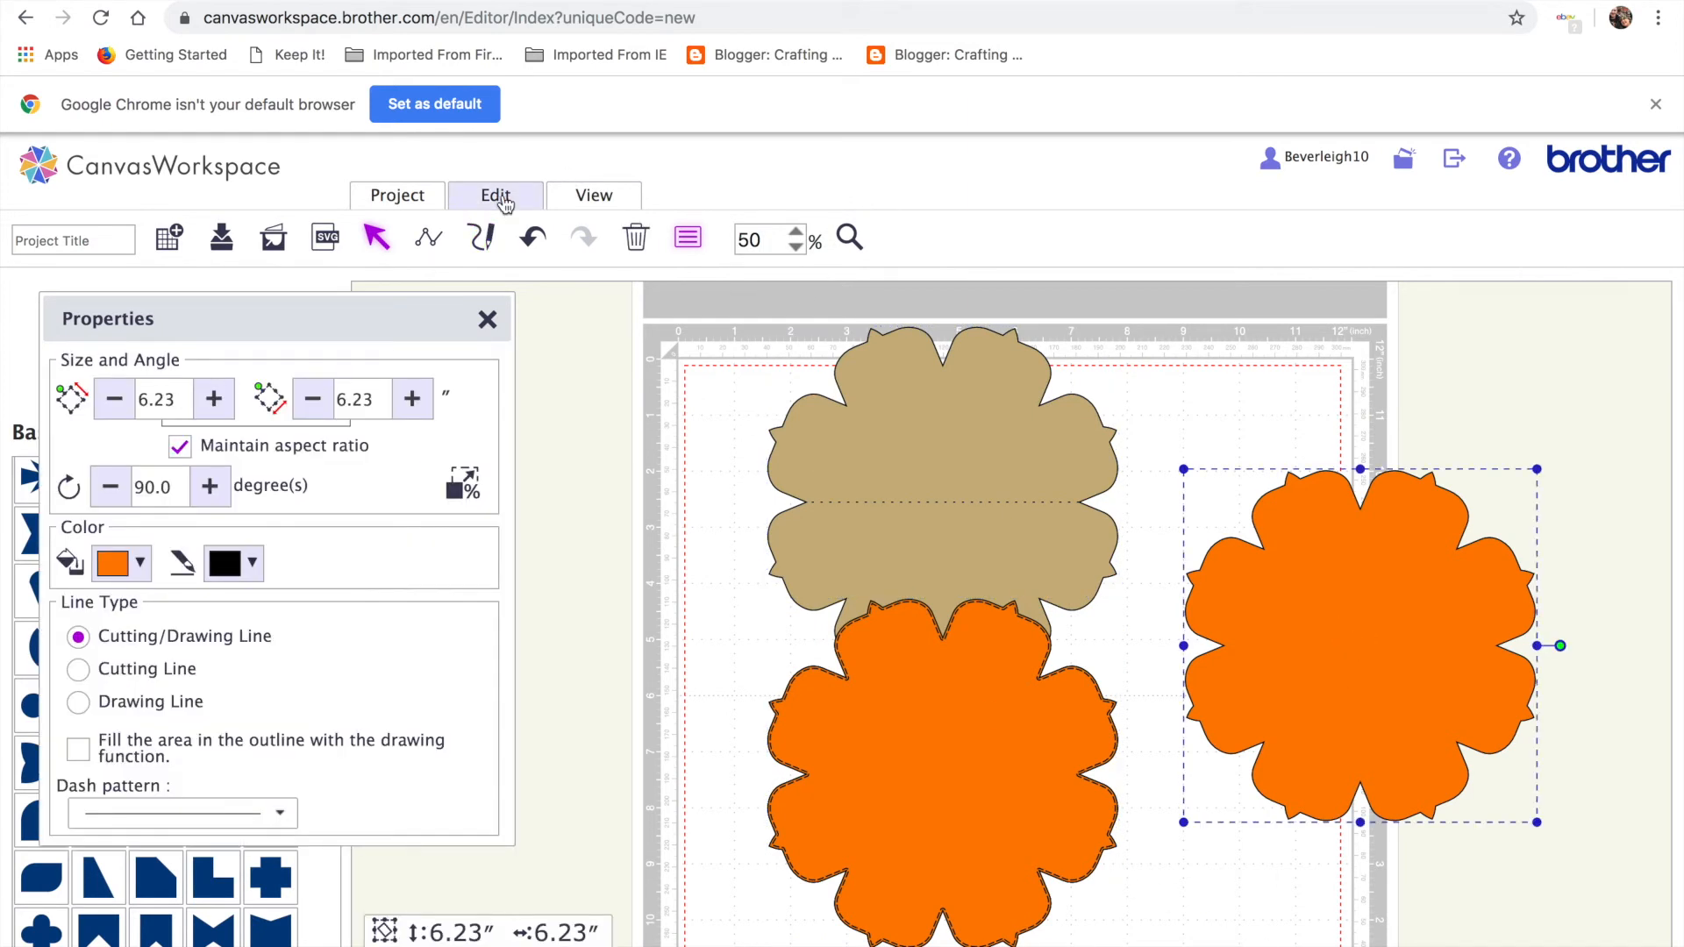
pyautogui.click(138, 563)
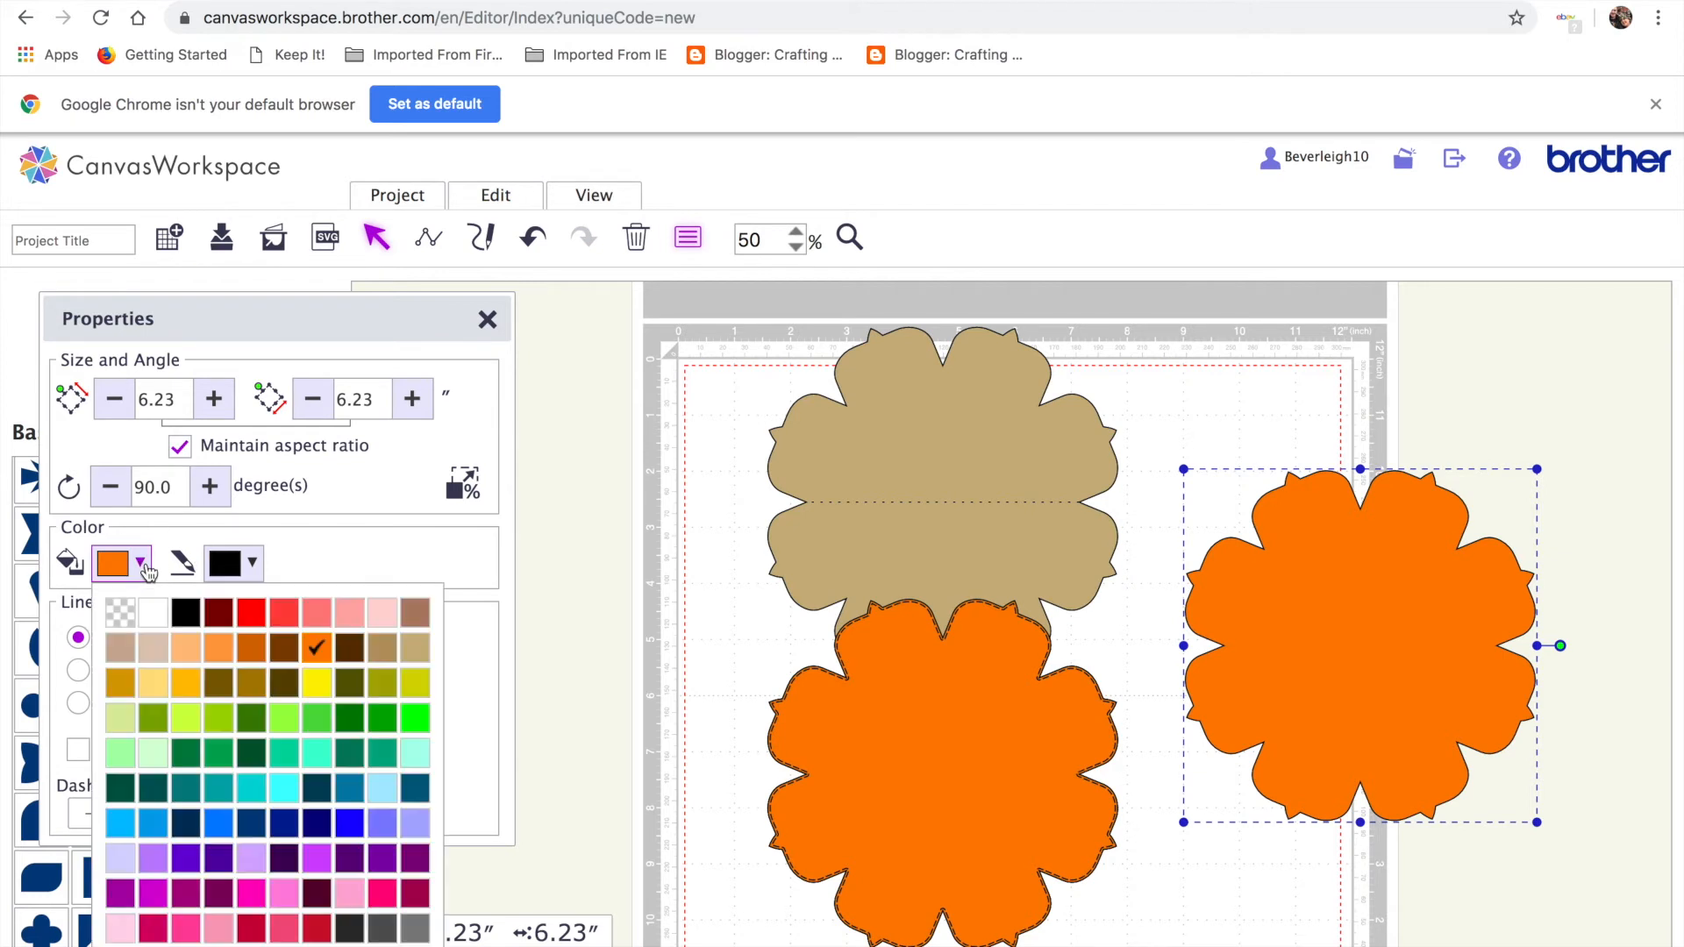
pyautogui.click(195, 647)
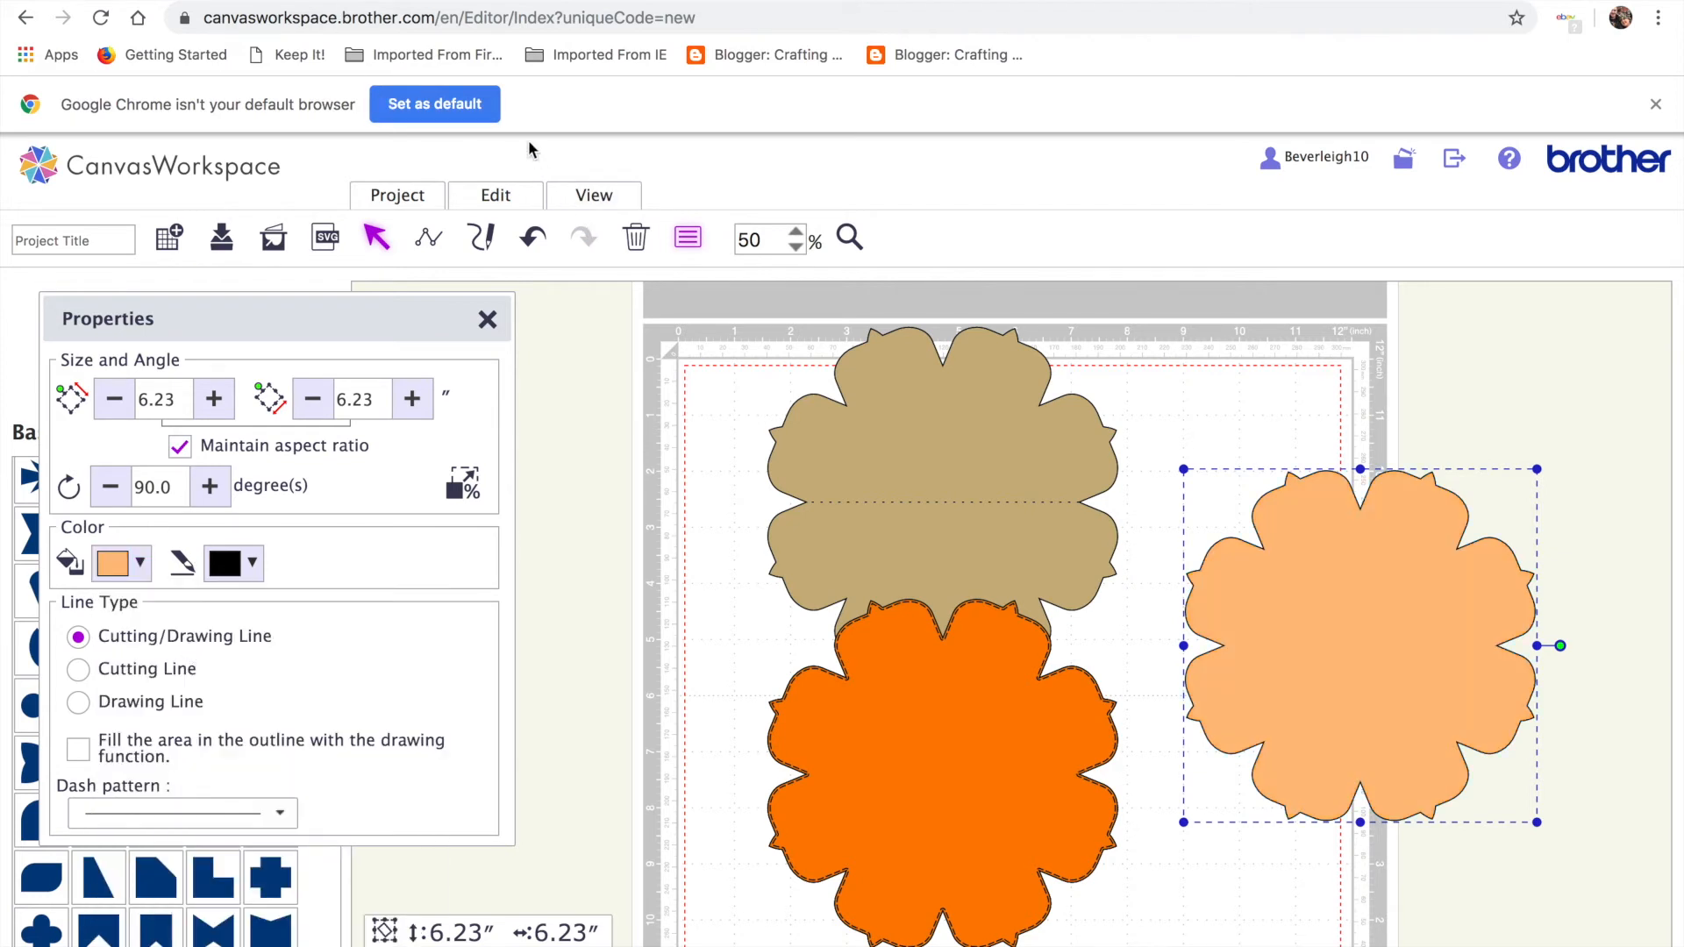
# Create a round-cornered inward offset of 0.12 inches from the light orange flower, keeping the original, and move the offset shape below it.
pyautogui.click(518, 195)
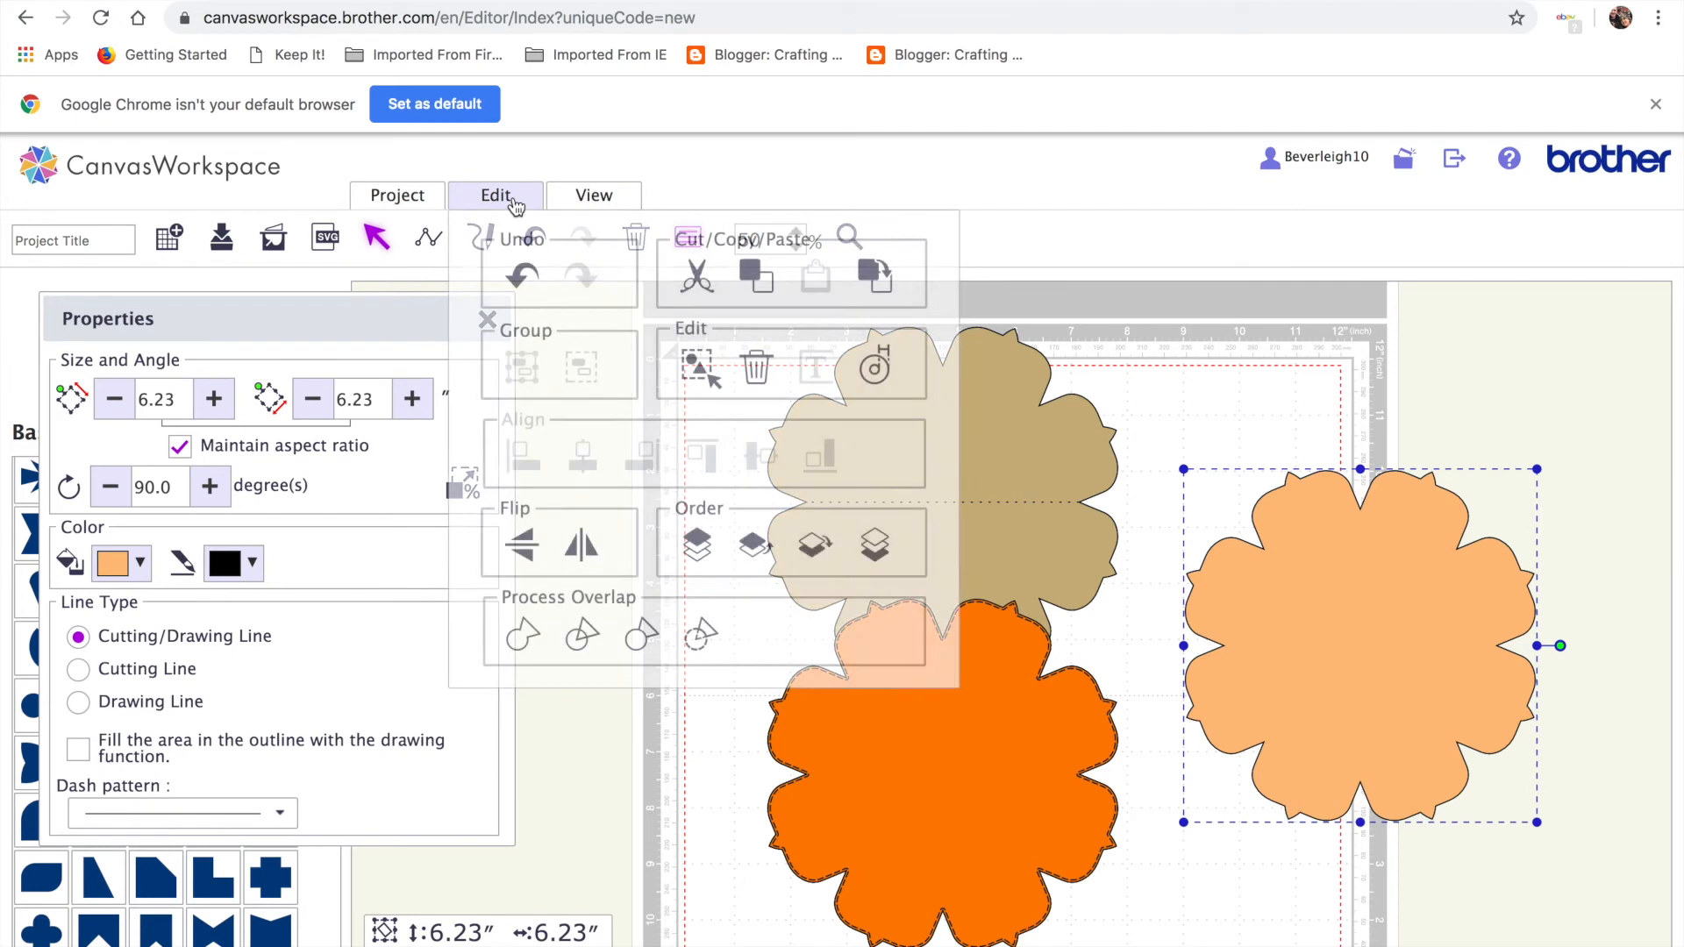
pyautogui.click(875, 370)
pyautogui.moveTo(568, 402); pyautogui.dragTo(551, 402)
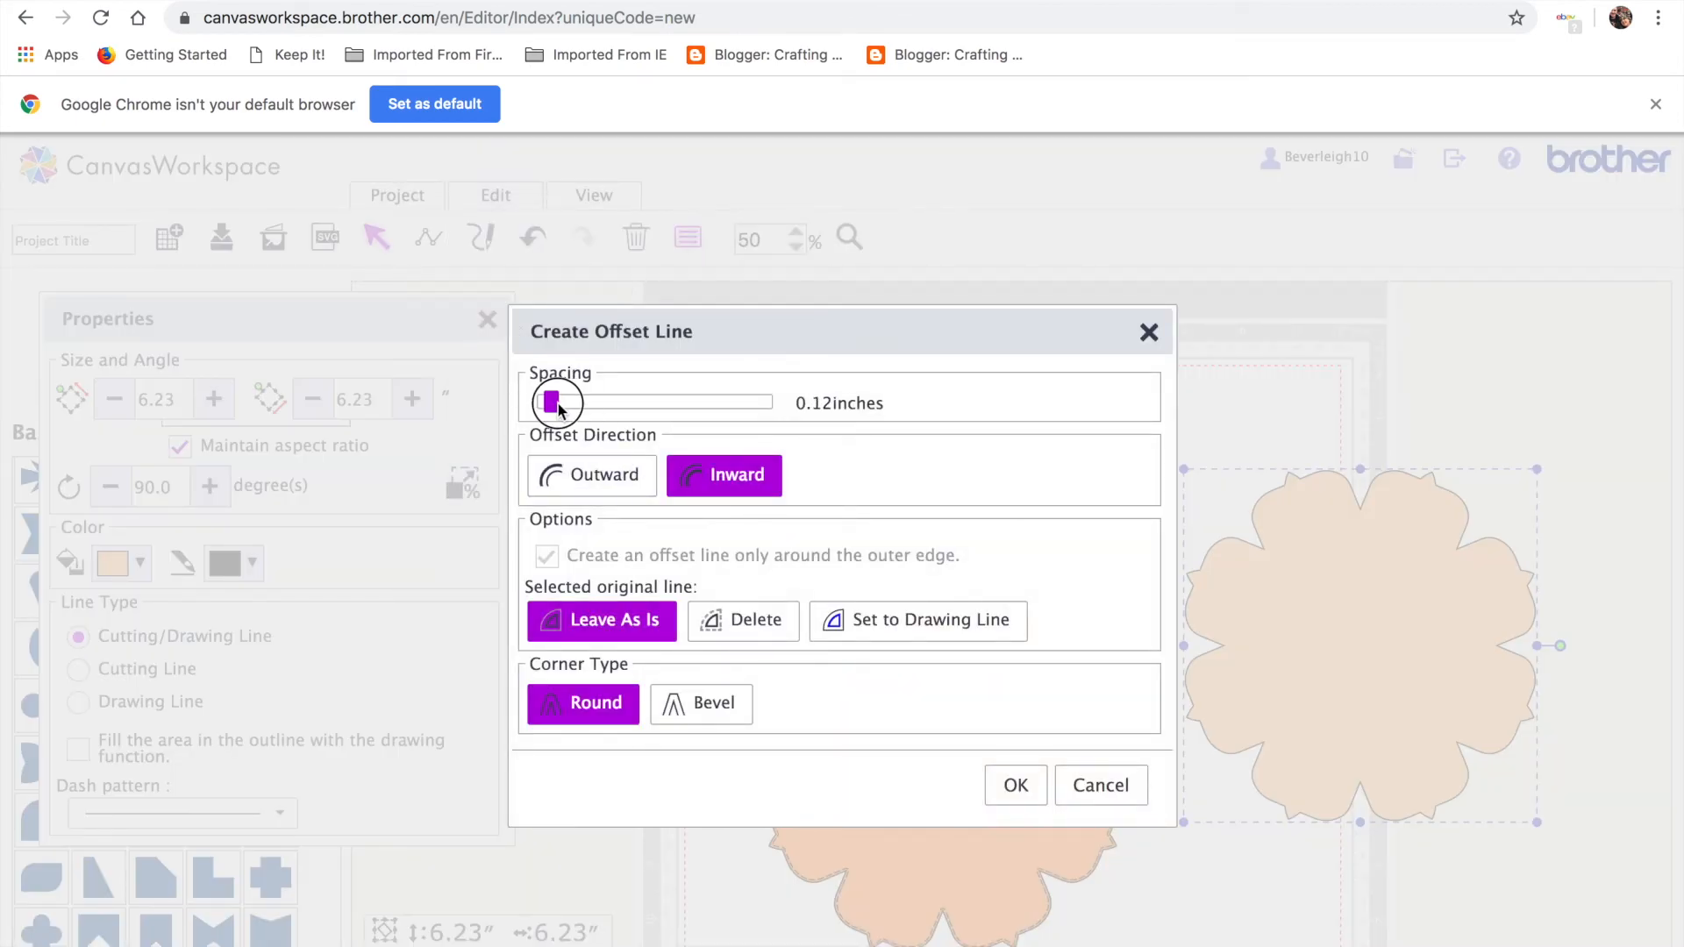
pyautogui.click(1016, 787)
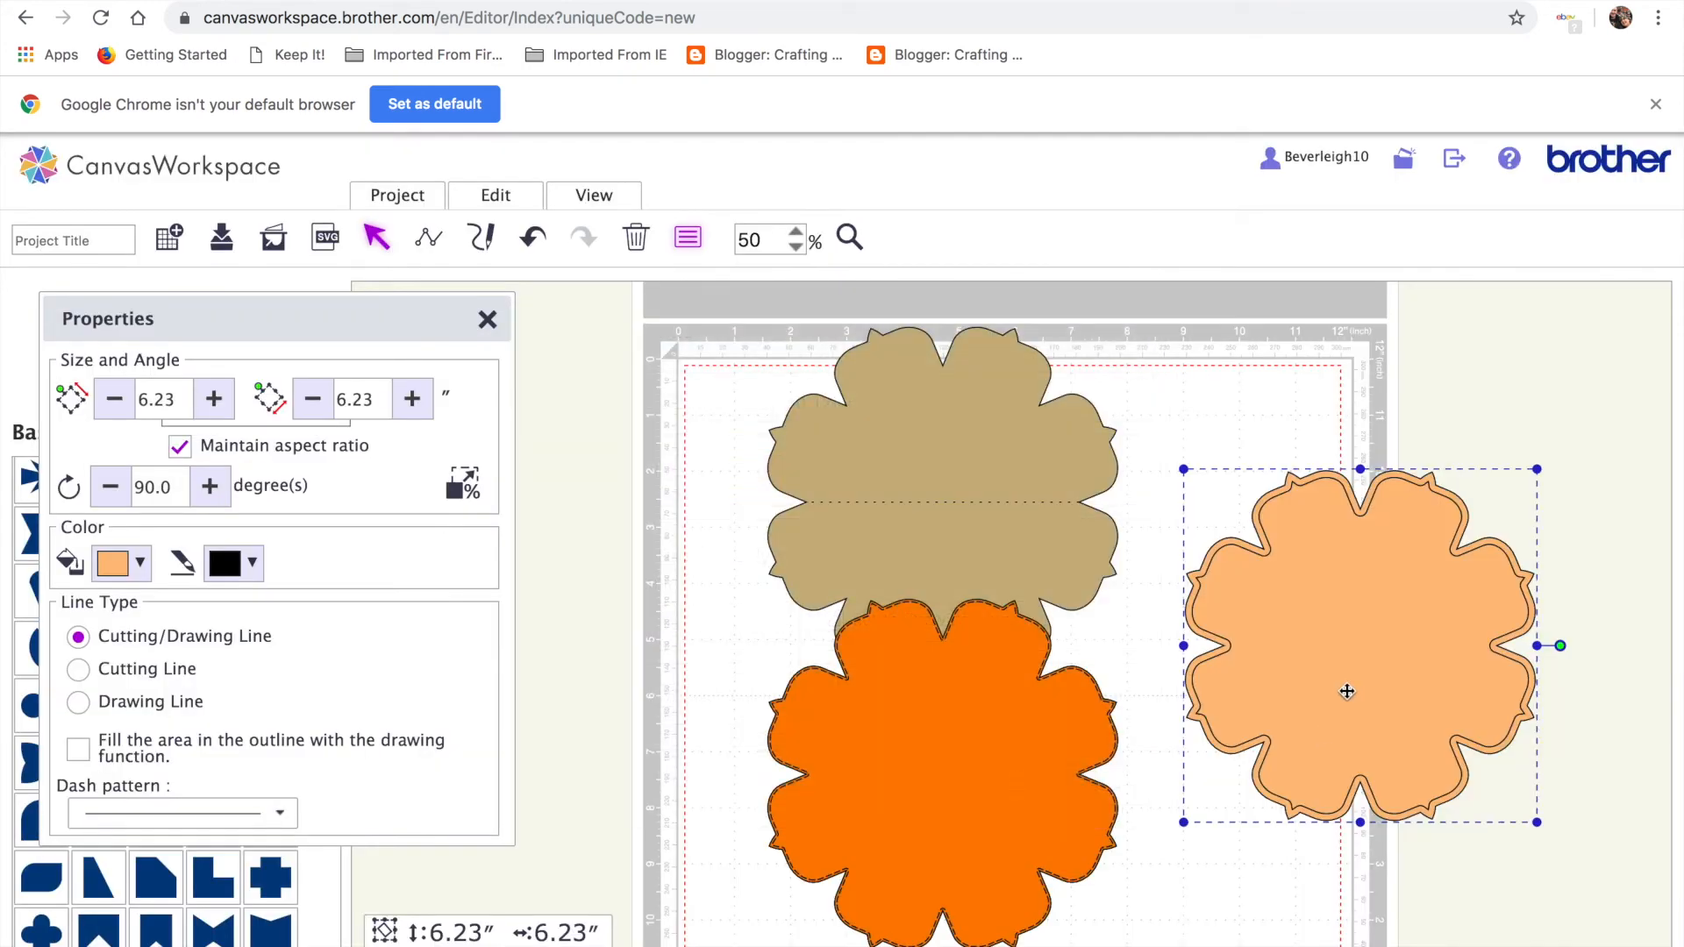
pyautogui.moveTo(1347, 692); pyautogui.dragTo(1335, 850)
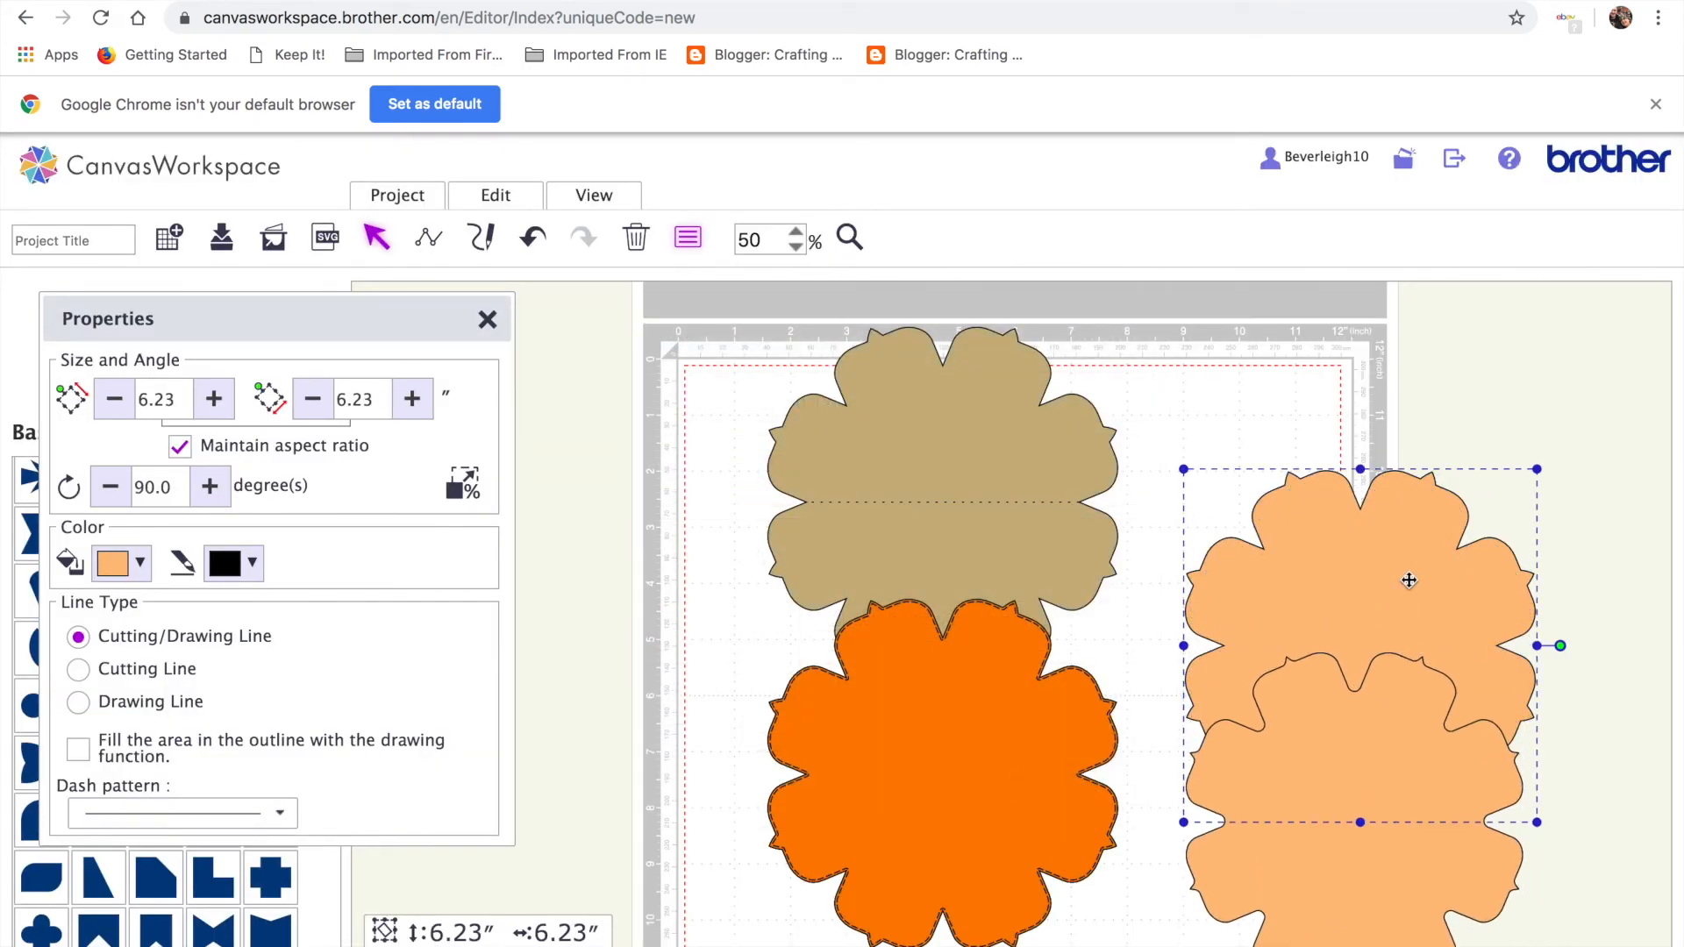
pyautogui.press('Delete')
pyautogui.moveTo(1316, 820); pyautogui.dragTo(1223, 768)
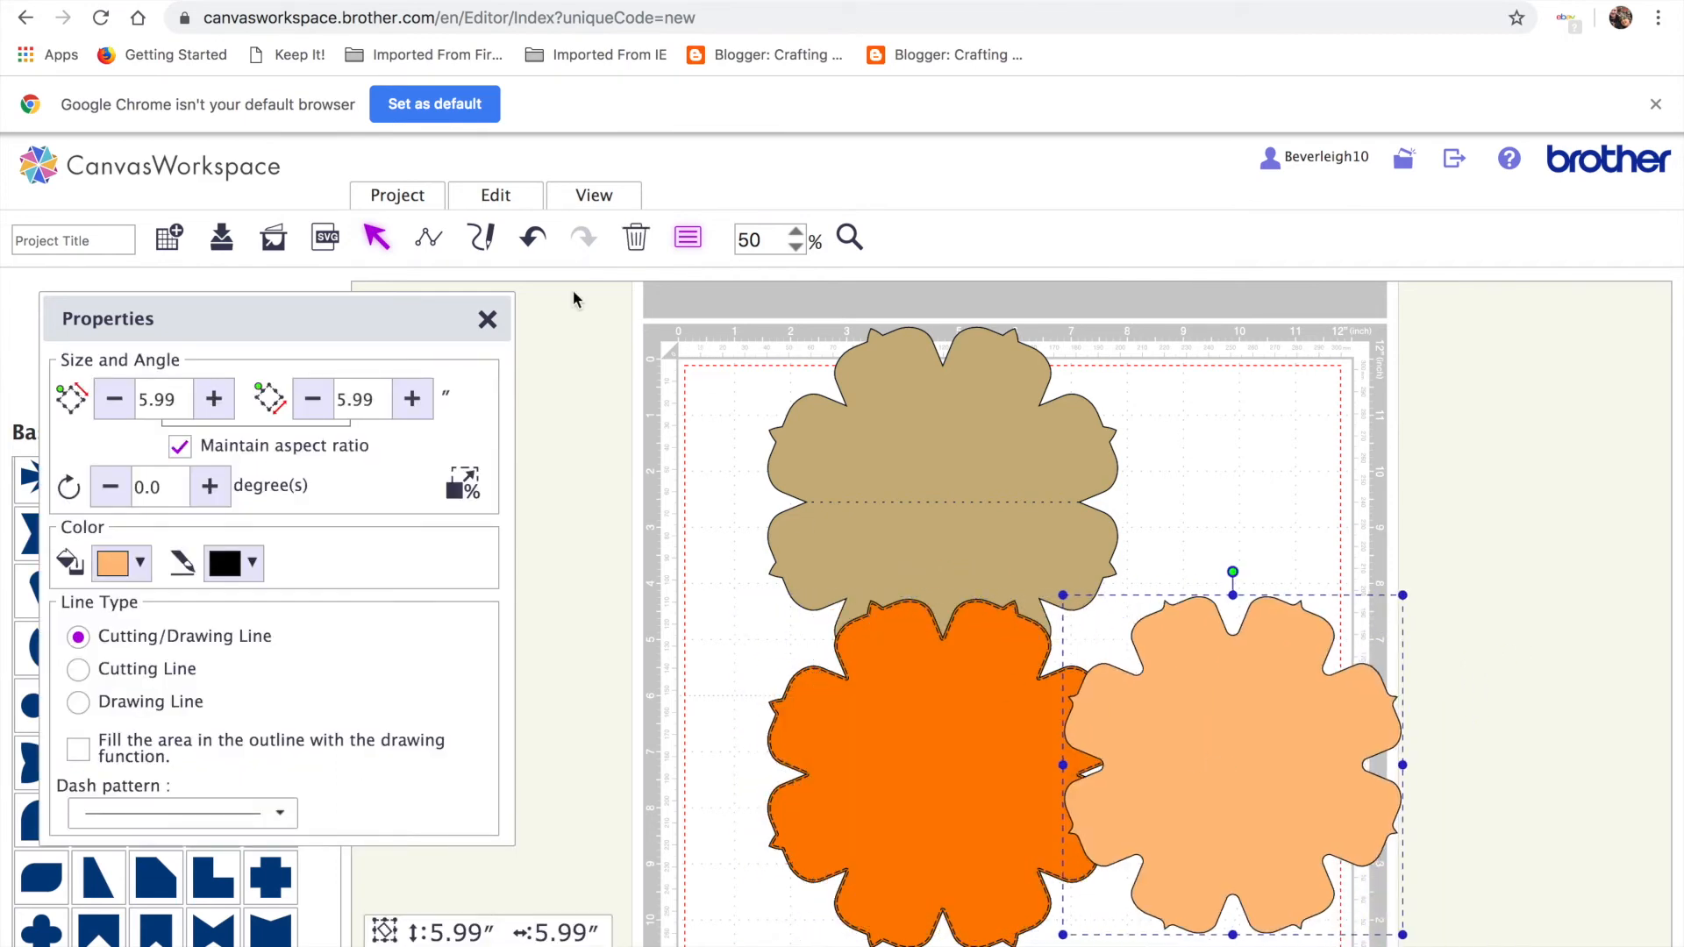
pyautogui.click(532, 237)
pyautogui.click(532, 238)
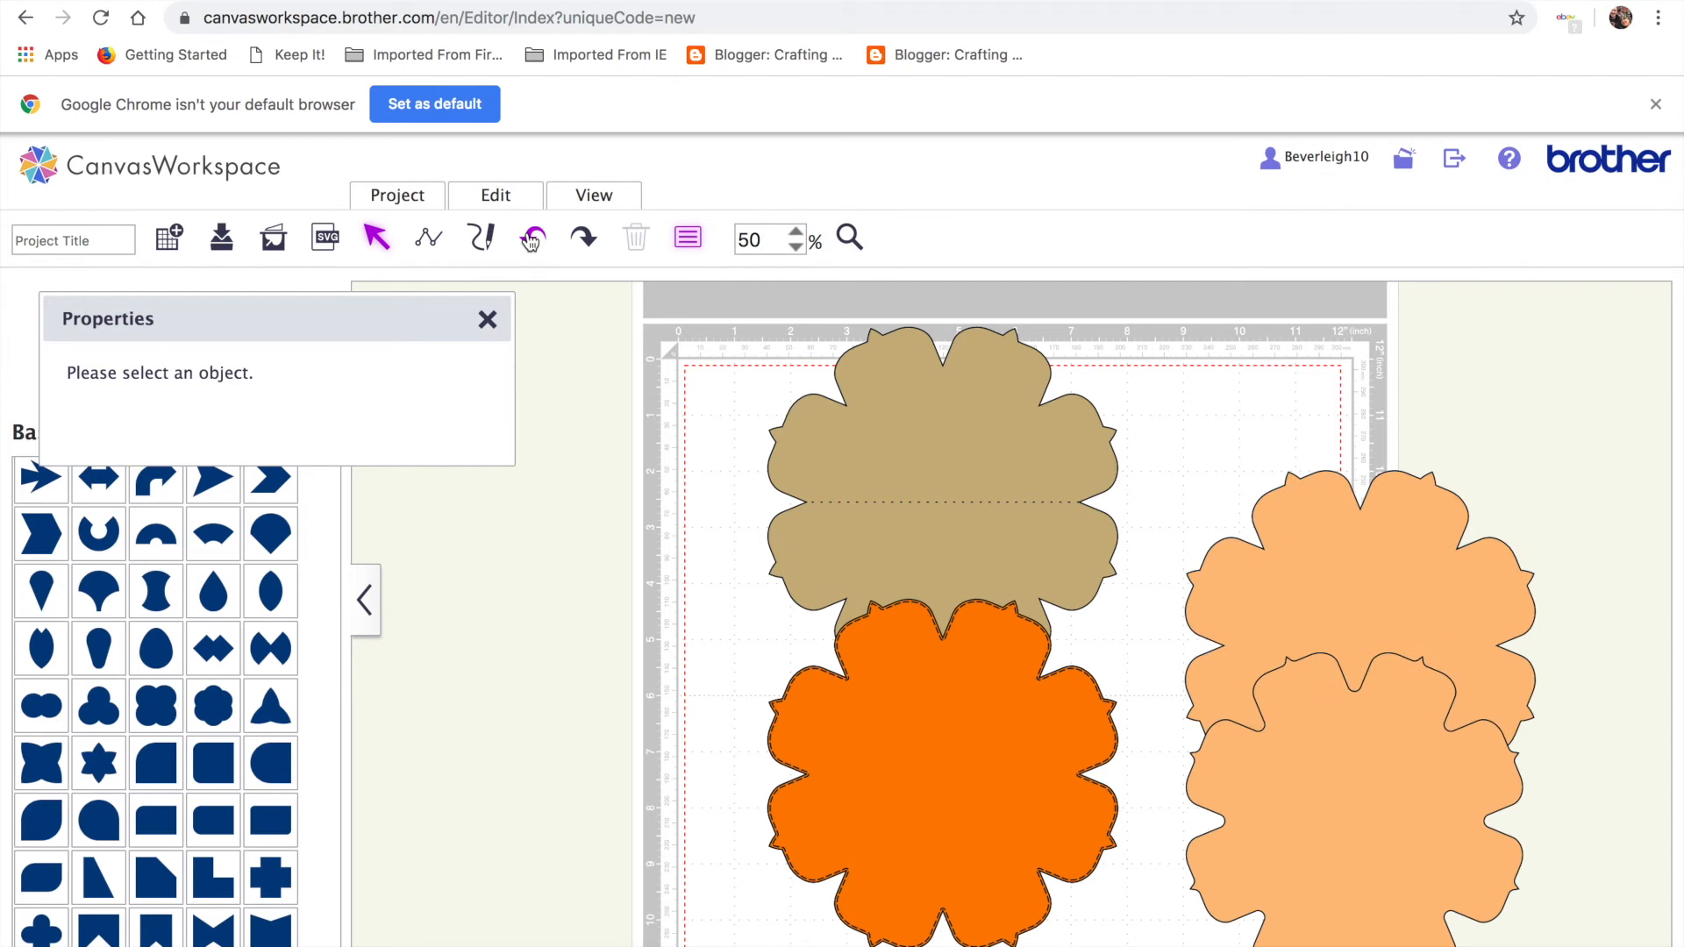
# Move the larger light orange flower out of the way and centre the smaller offset flower on the stitched orange flower.
pyautogui.moveTo(1334, 553); pyautogui.dragTo(1379, 465)
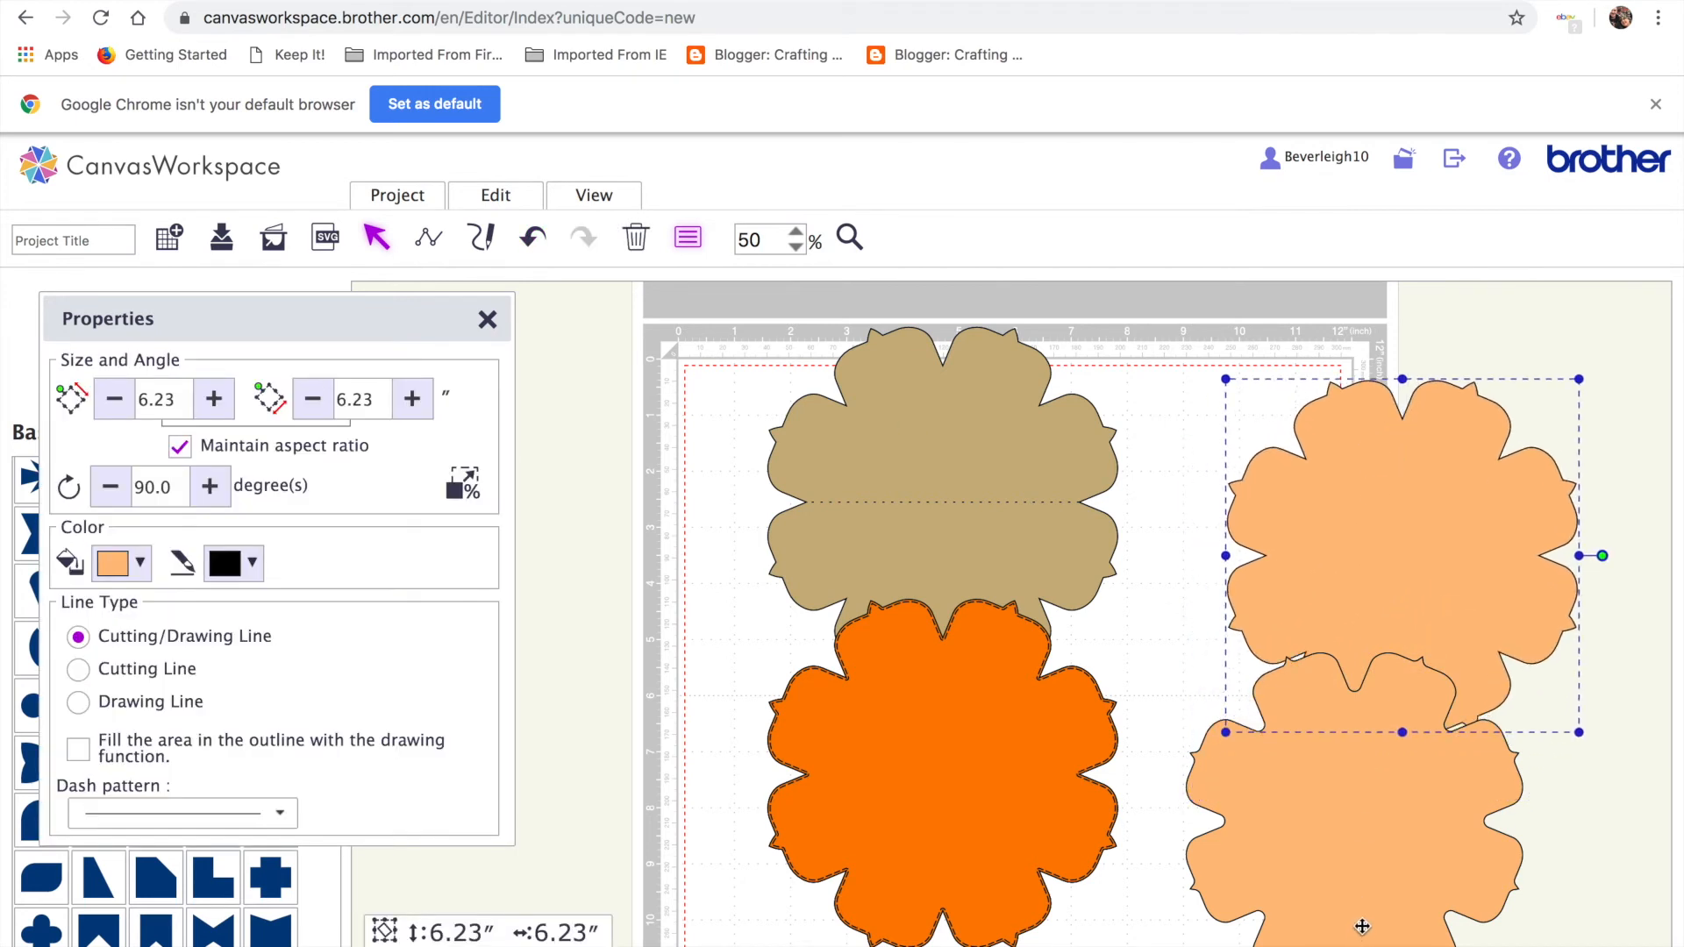
pyautogui.moveTo(1360, 921); pyautogui.dragTo(951, 844)
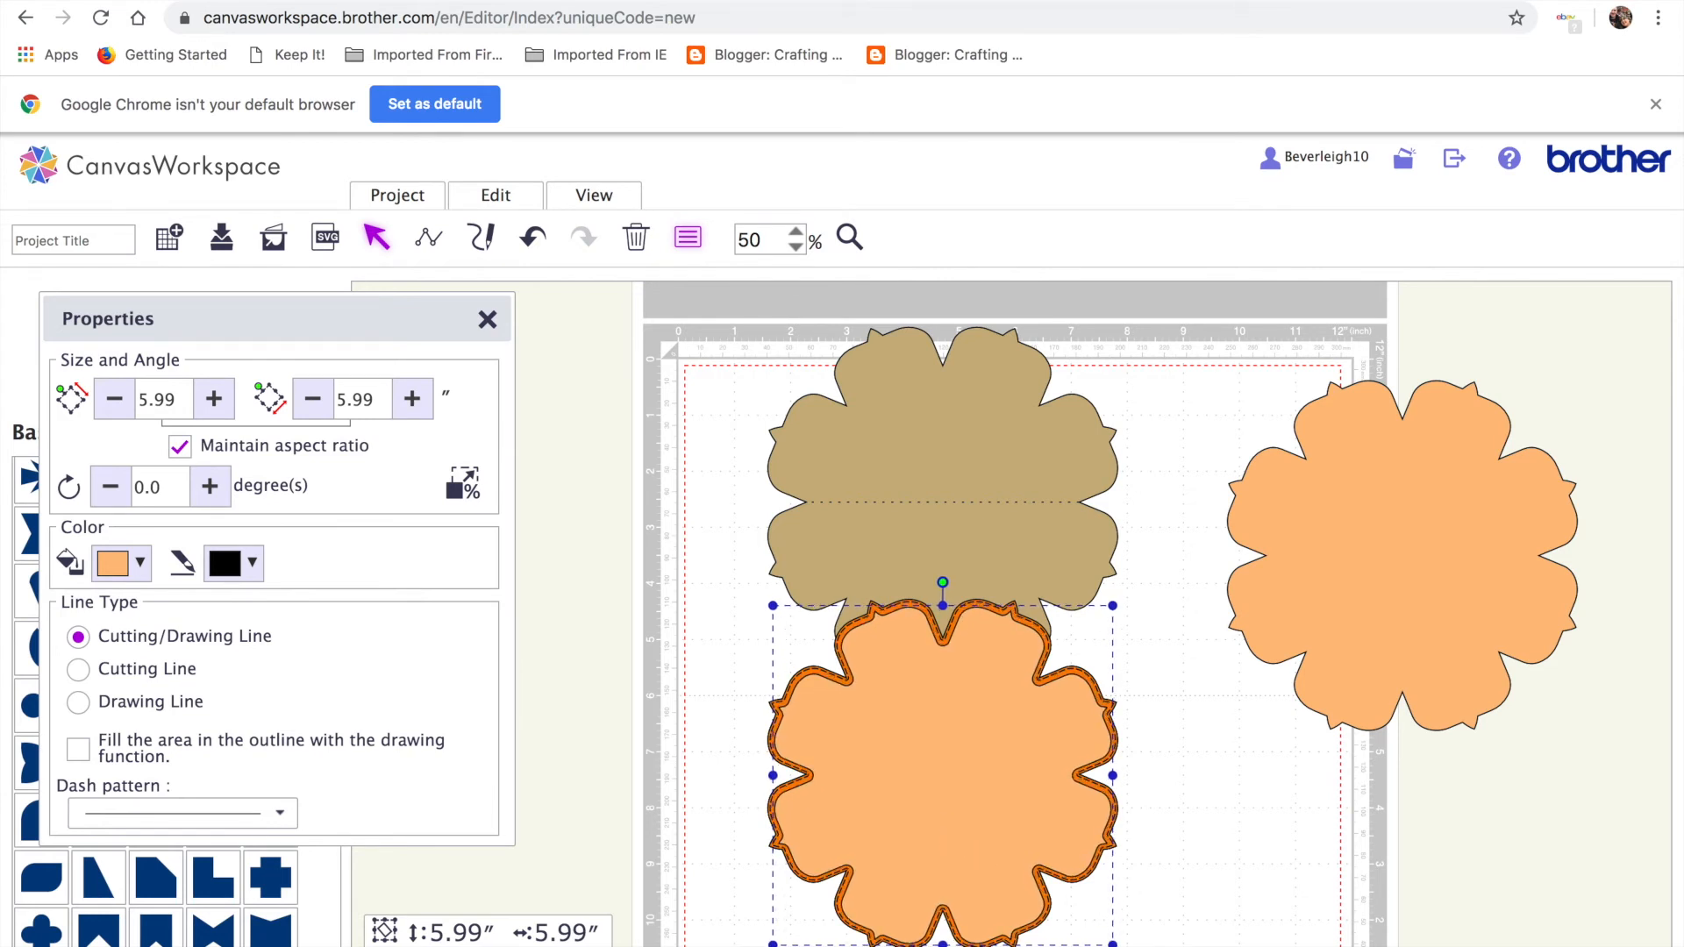
pyautogui.click(1157, 875)
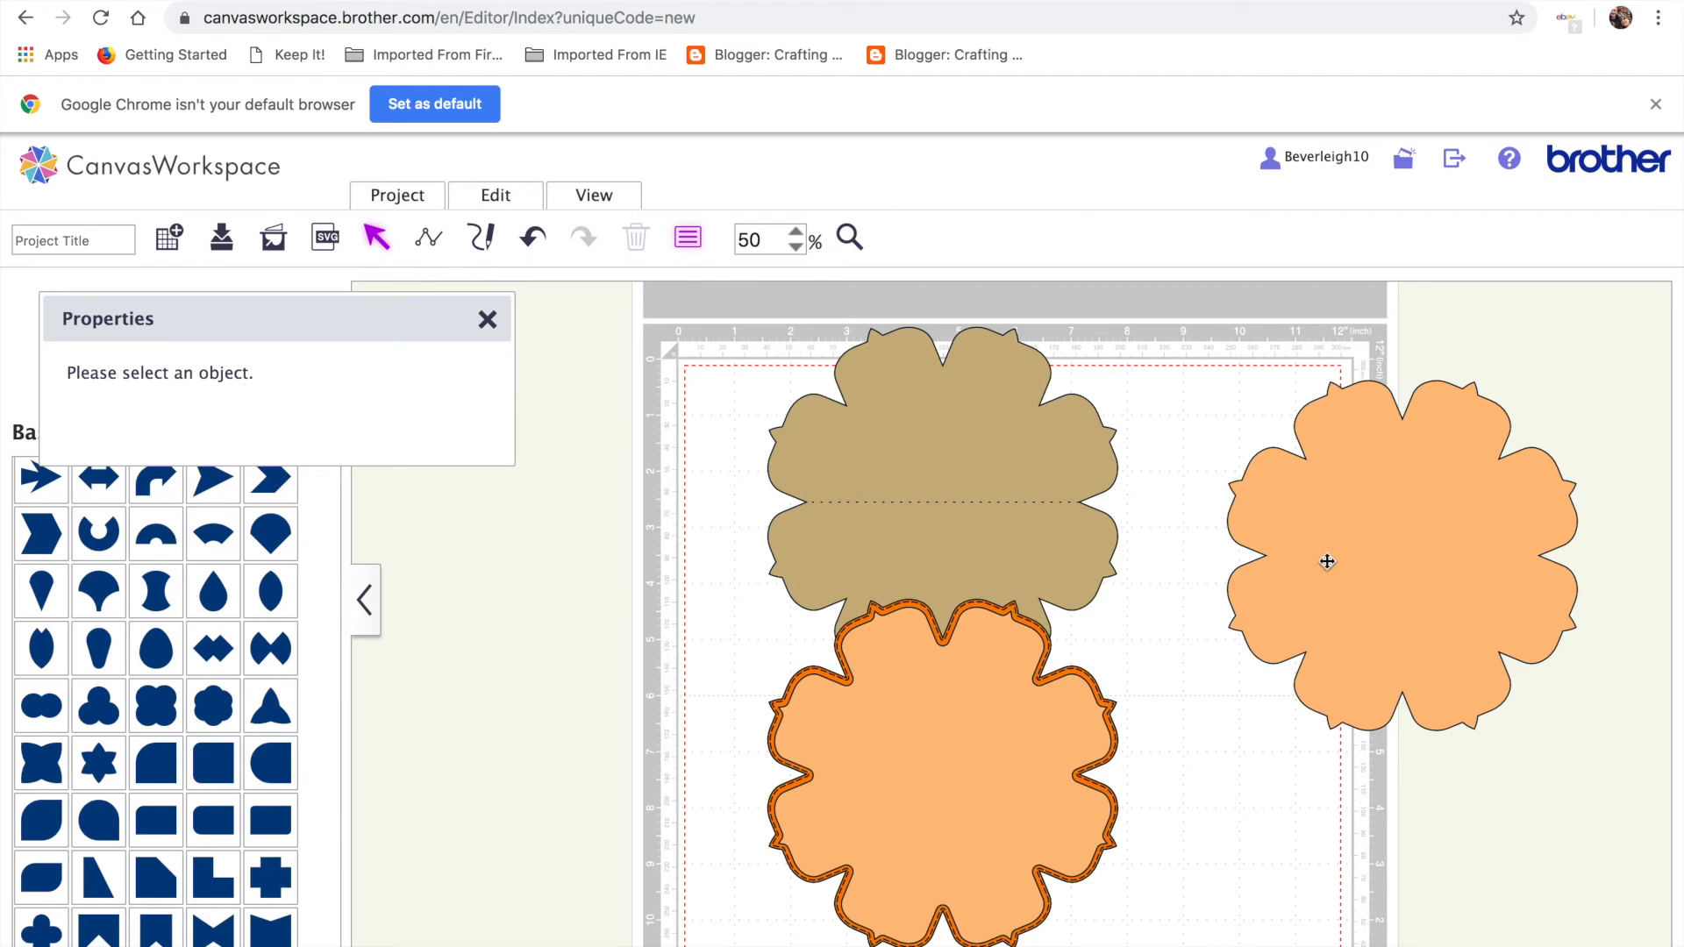
# Shrink the larger light orange flower to about 5.27 inches and fill it with pale yellow.
pyautogui.click(1361, 567)
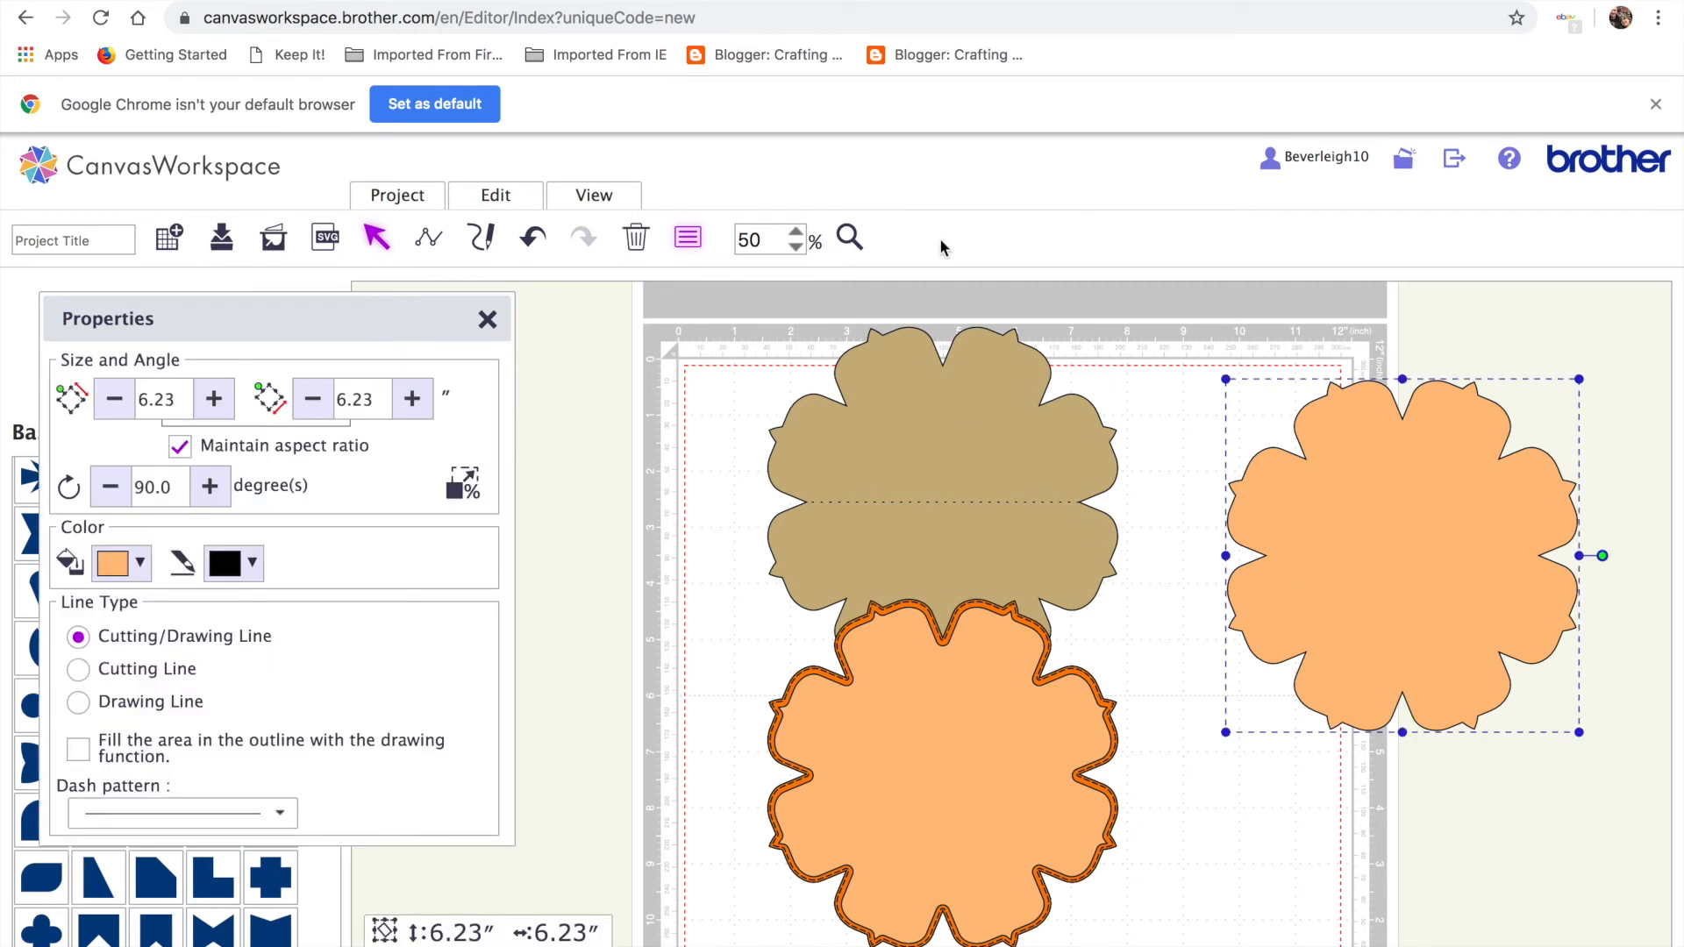
pyautogui.moveTo(1224, 378); pyautogui.dragTo(1337, 436)
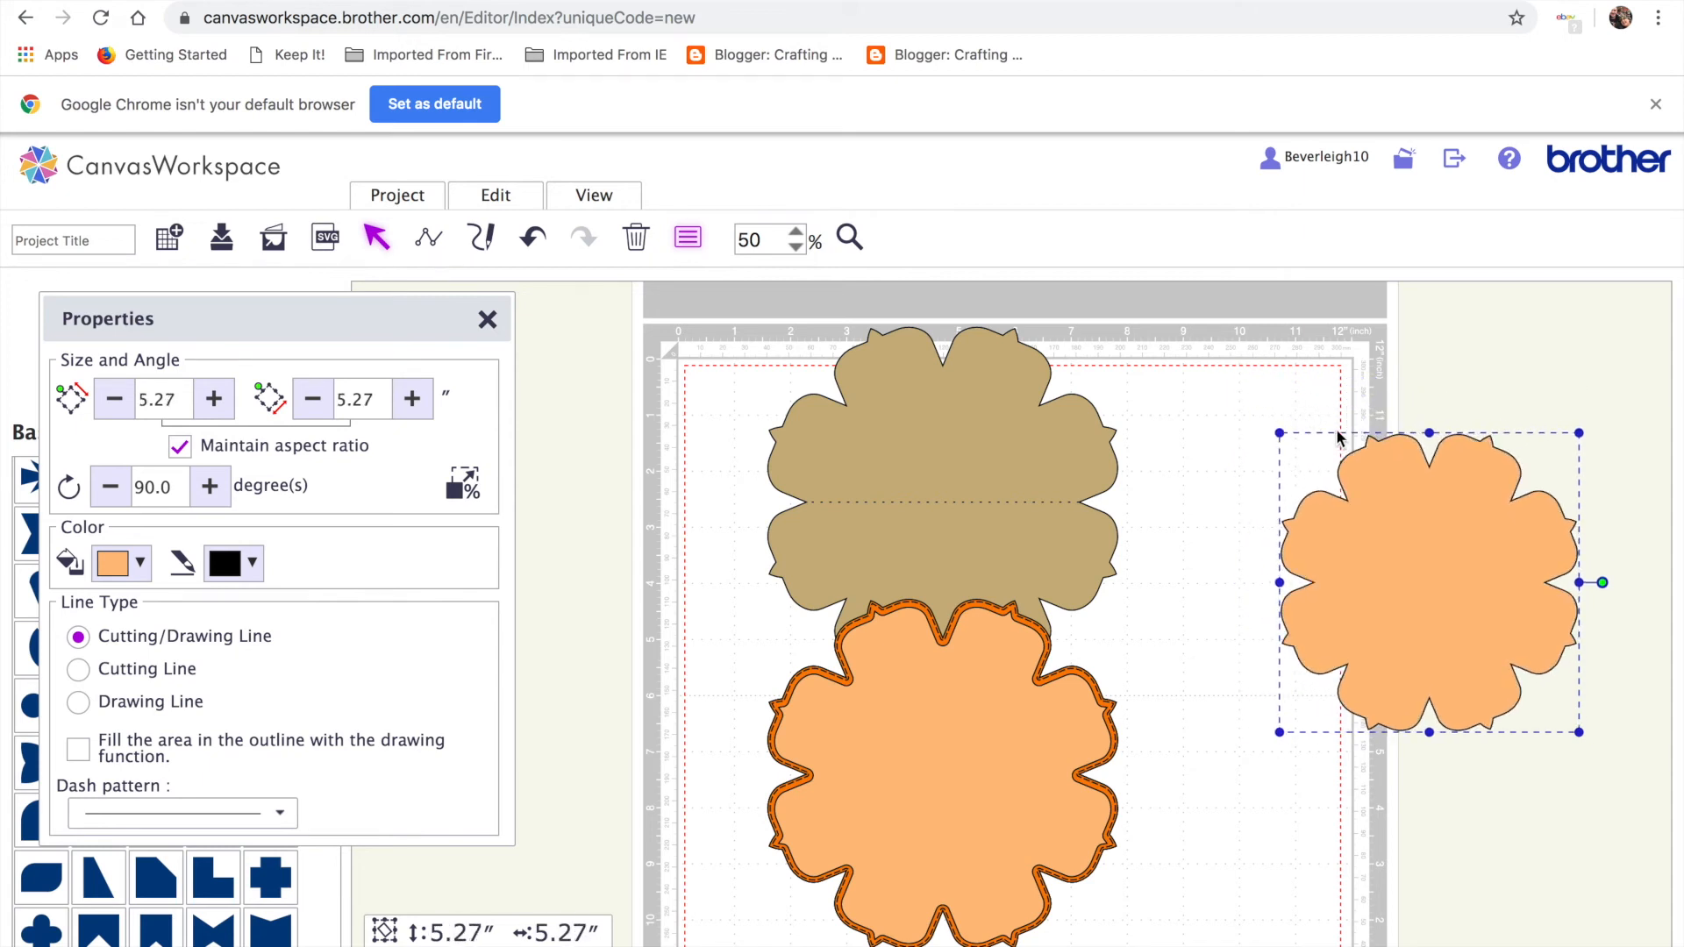
pyautogui.click(142, 569)
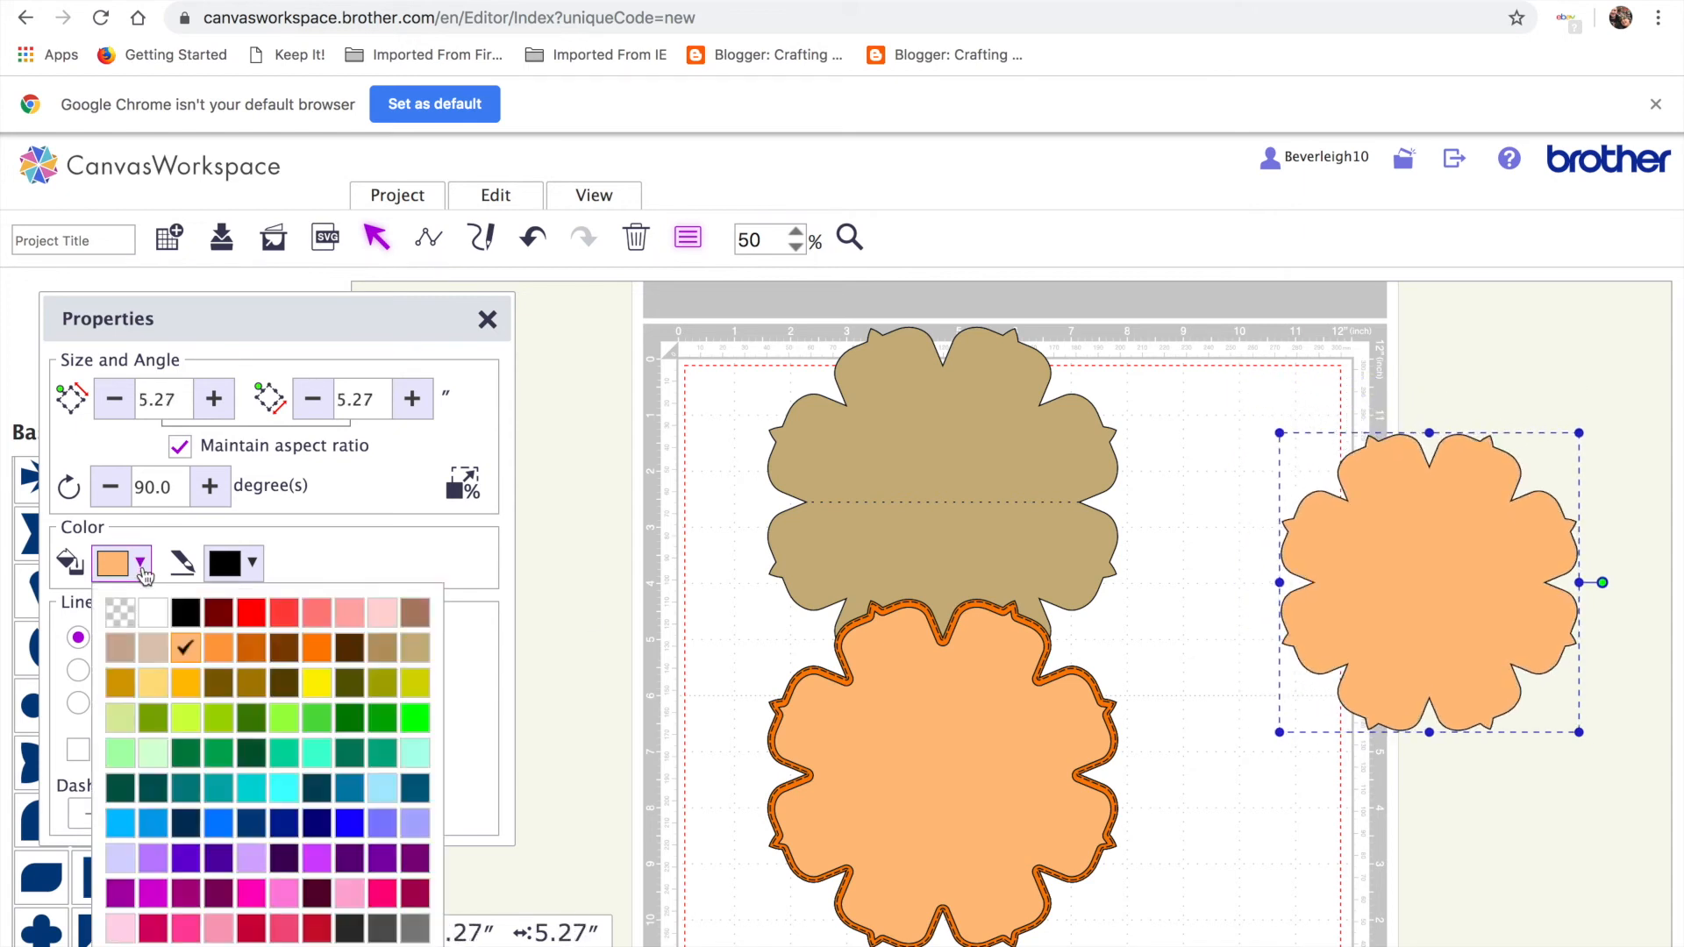
pyautogui.click(153, 683)
# Bring the yellow flower in front of the light orange layer, shrink it to about 4.96 inches and centre it there.
pyautogui.moveTo(1443, 595); pyautogui.dragTo(1275, 489)
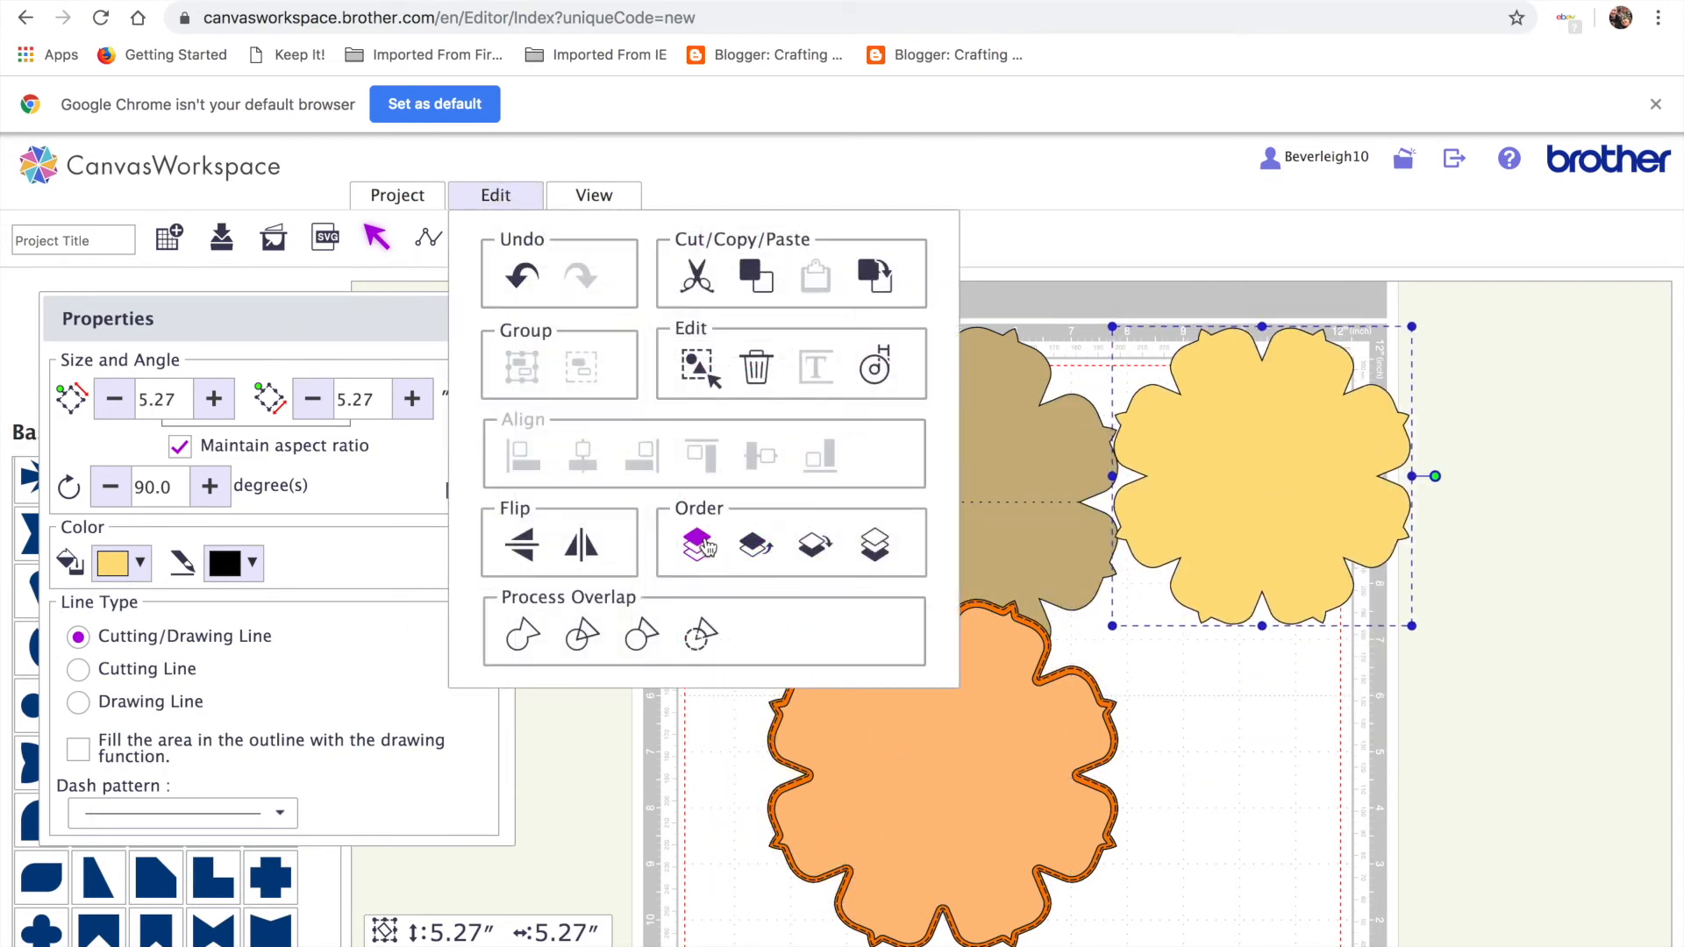
pyautogui.moveTo(1260, 495); pyautogui.dragTo(944, 794)
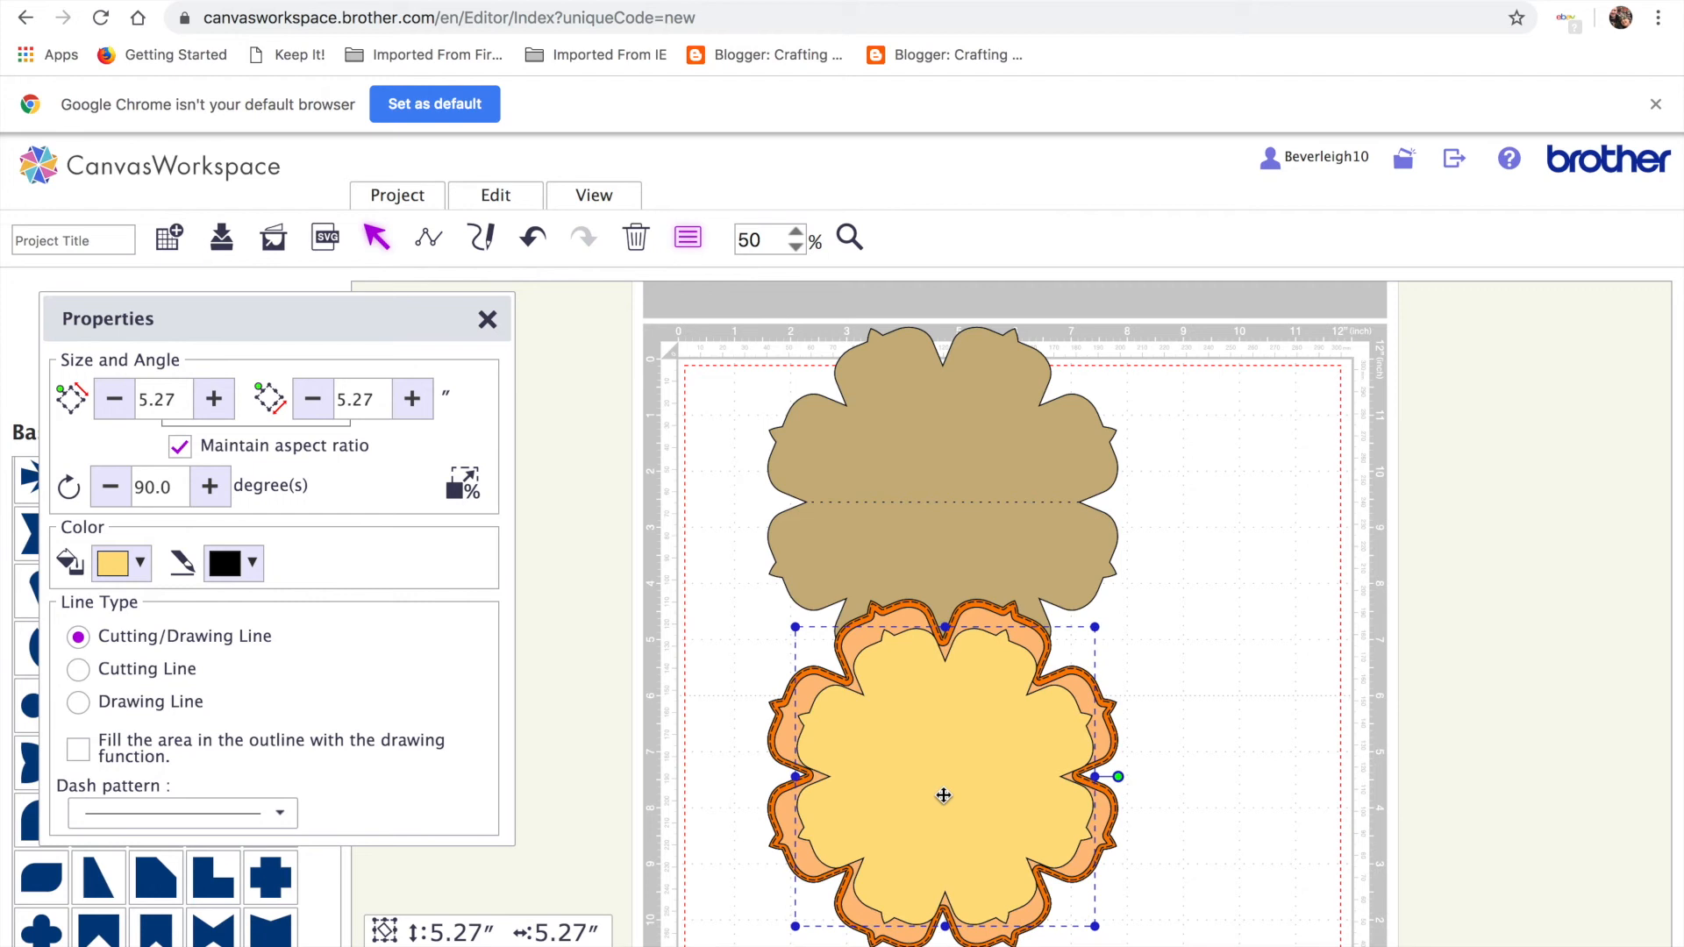
pyautogui.moveTo(793, 627); pyautogui.dragTo(813, 645)
pyautogui.moveTo(941, 700)
pyautogui.mouseDown()
pyautogui.moveTo(906, 680)
pyautogui.moveTo(931, 688)
pyautogui.mouseUp()
pyautogui.click(1224, 704)
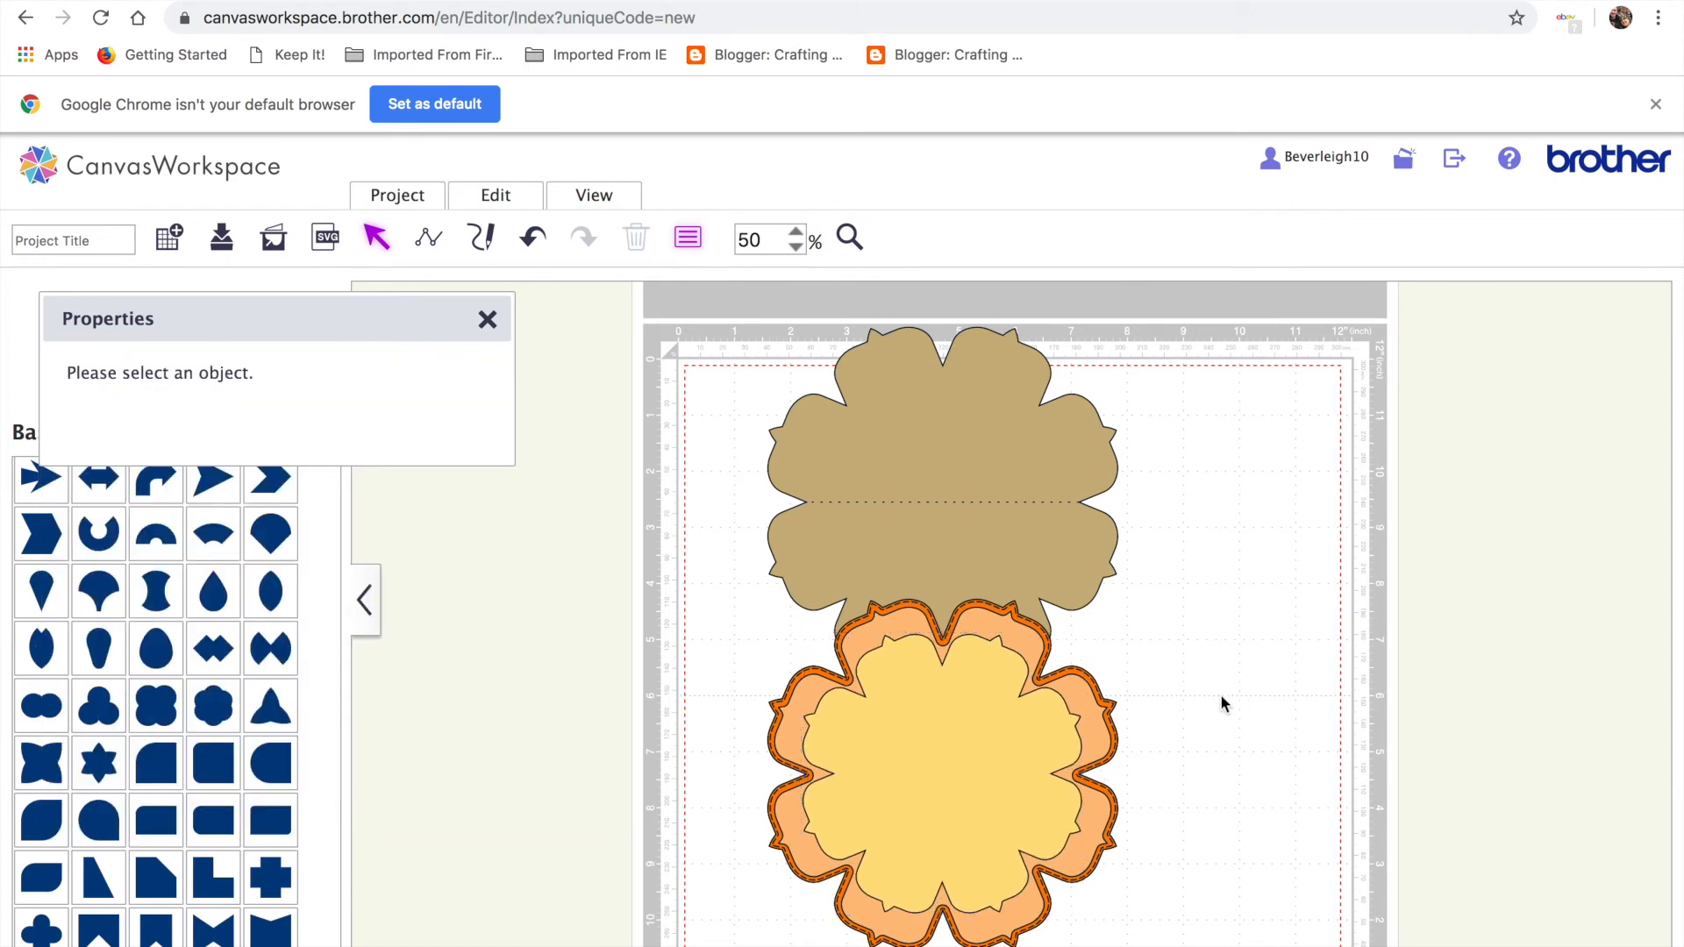
pyautogui.click(948, 800)
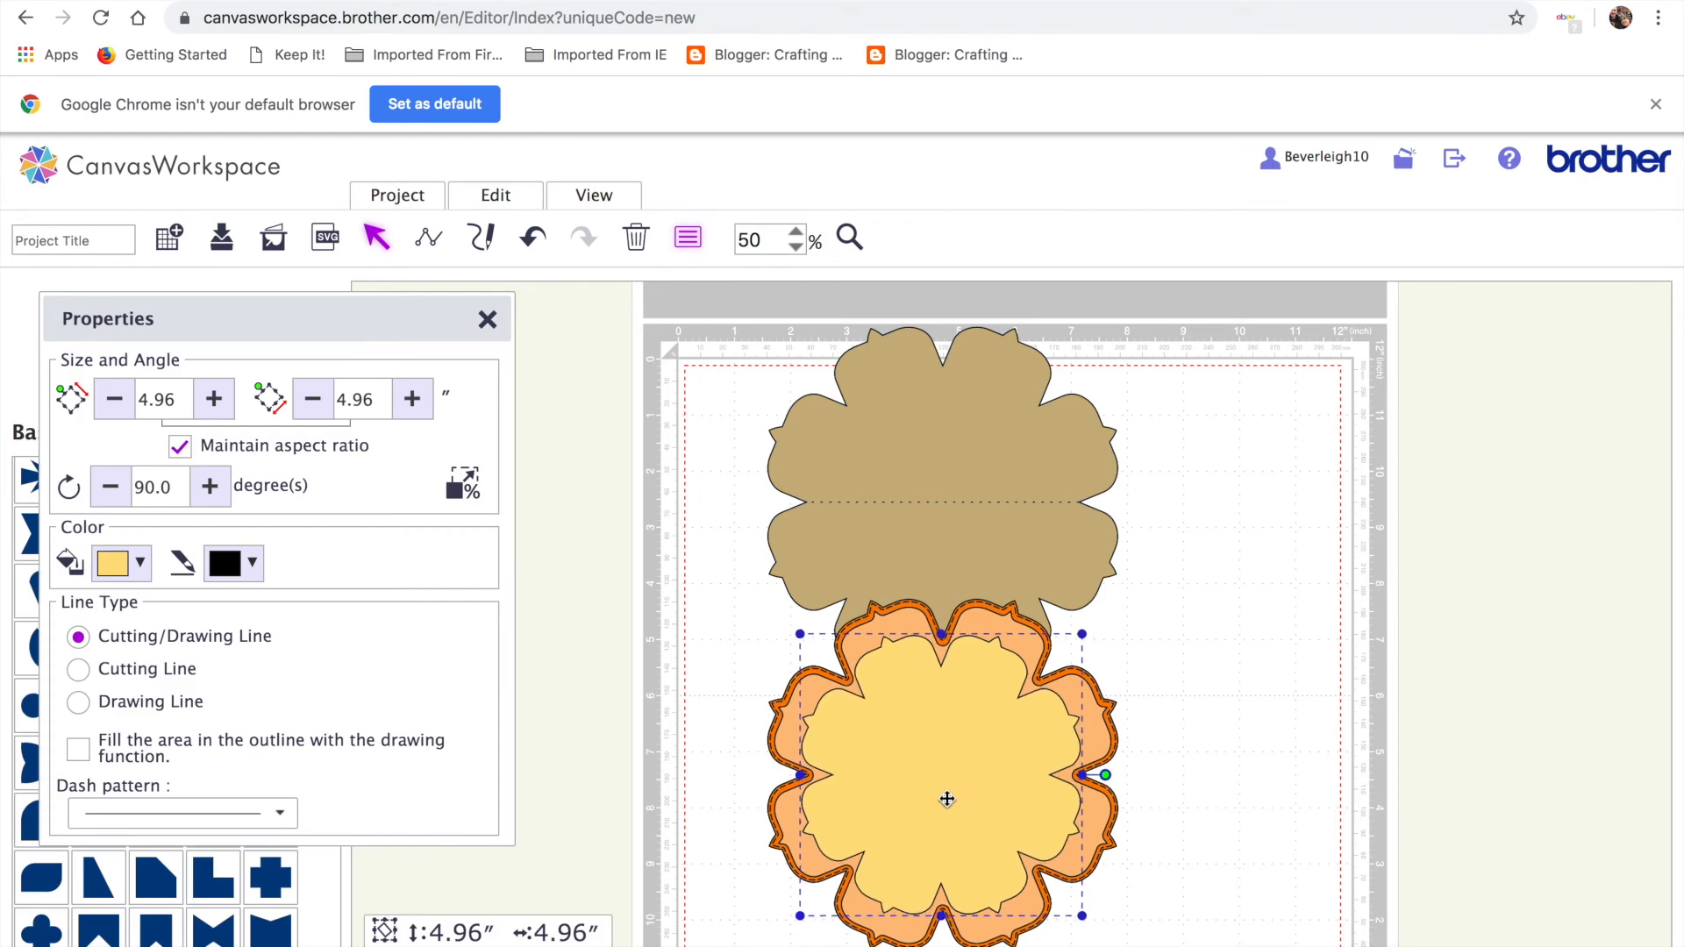
pyautogui.click(1237, 805)
# Separate the layers by moving the yellow and light orange flowers off the stitched orange flower, yellow above light orange.
pyautogui.moveTo(955, 763); pyautogui.dragTo(1354, 536)
pyautogui.moveTo(966, 782); pyautogui.dragTo(1340, 868)
pyautogui.moveTo(1336, 558); pyautogui.dragTo(1293, 500)
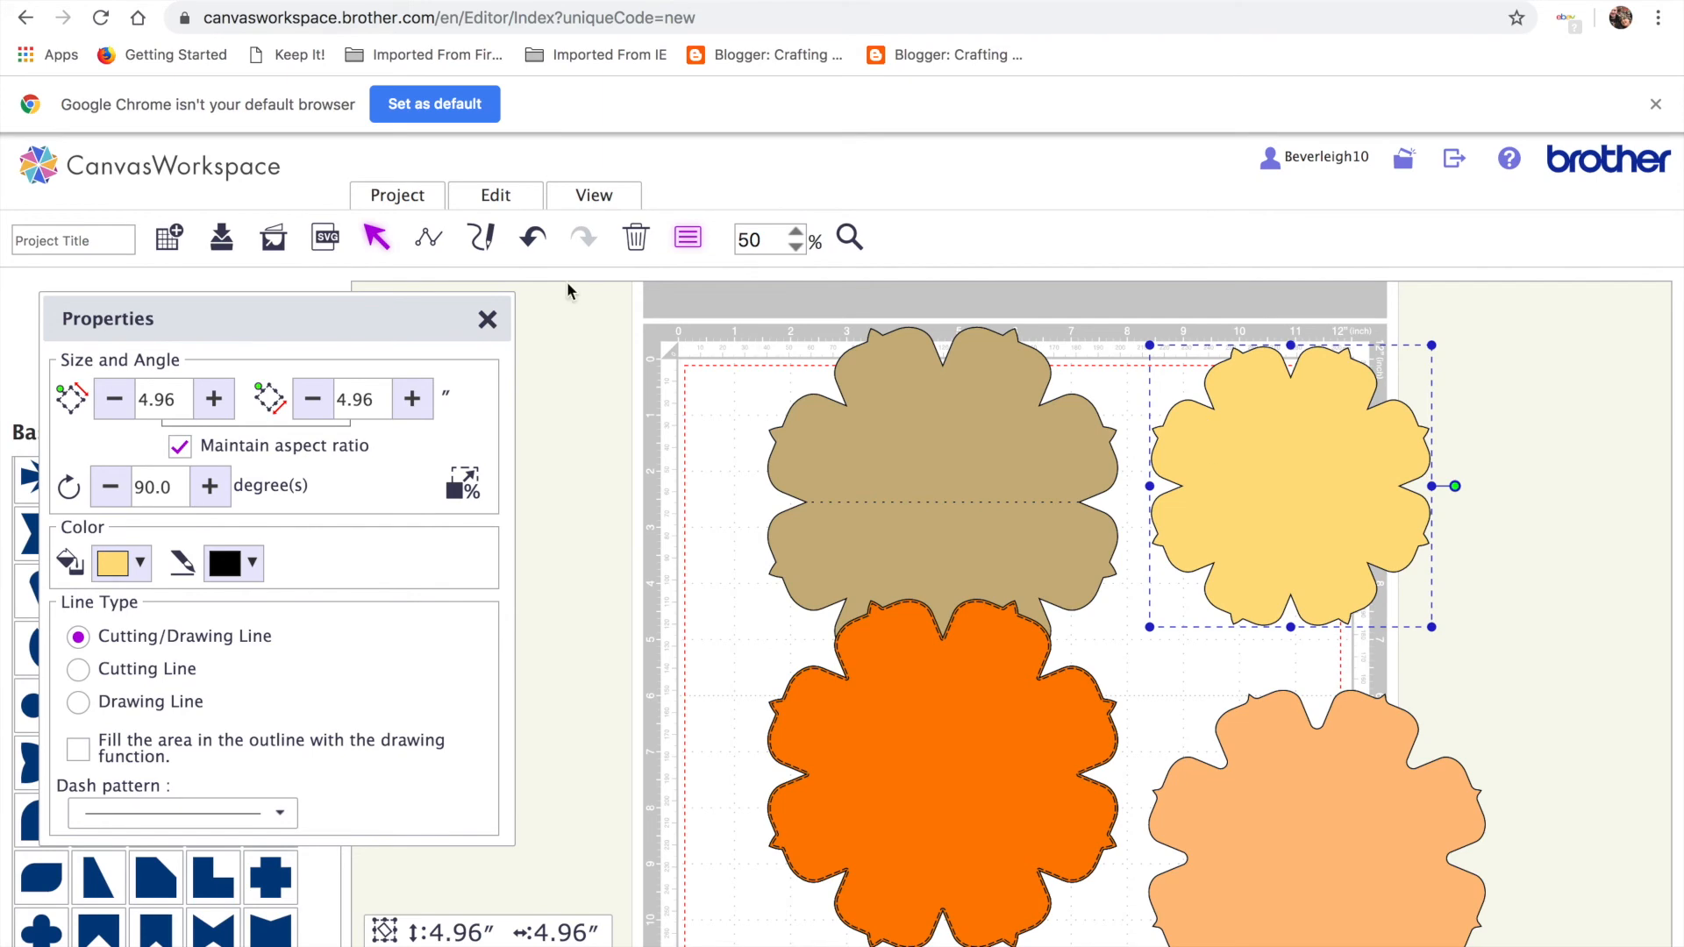
# Create an inward offset line of 0.04 inches on the yellow flower, leaving the original line as is with round corners.
pyautogui.click(496, 194)
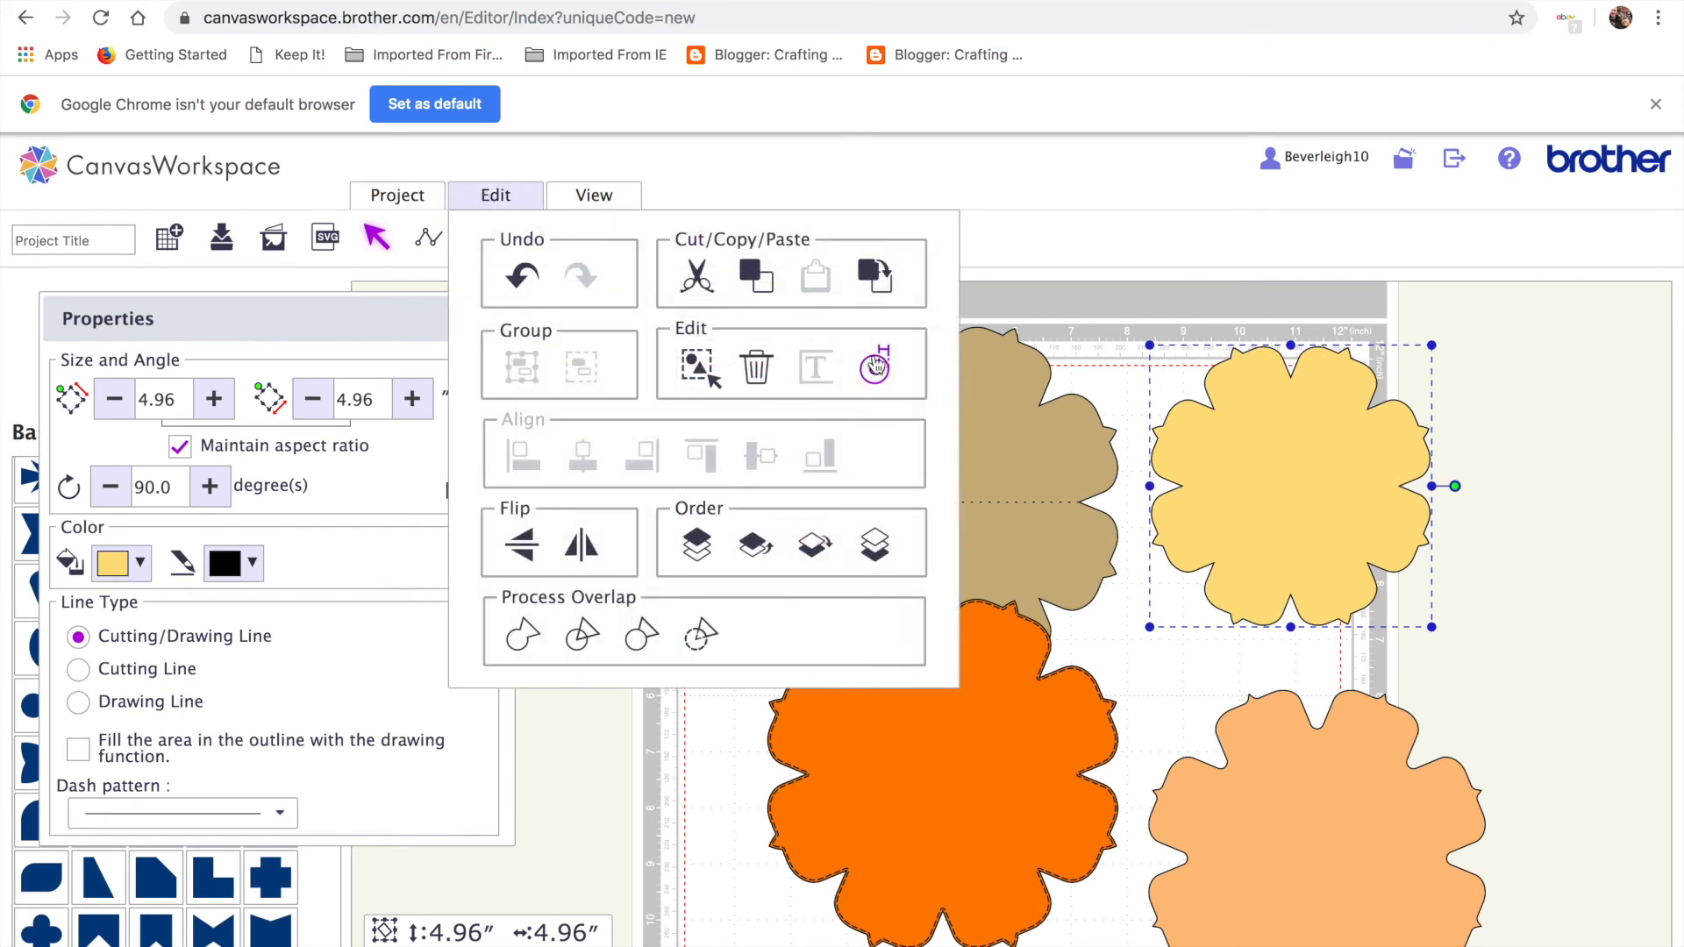
pyautogui.click(875, 366)
pyautogui.moveTo(571, 403); pyautogui.dragTo(515, 407)
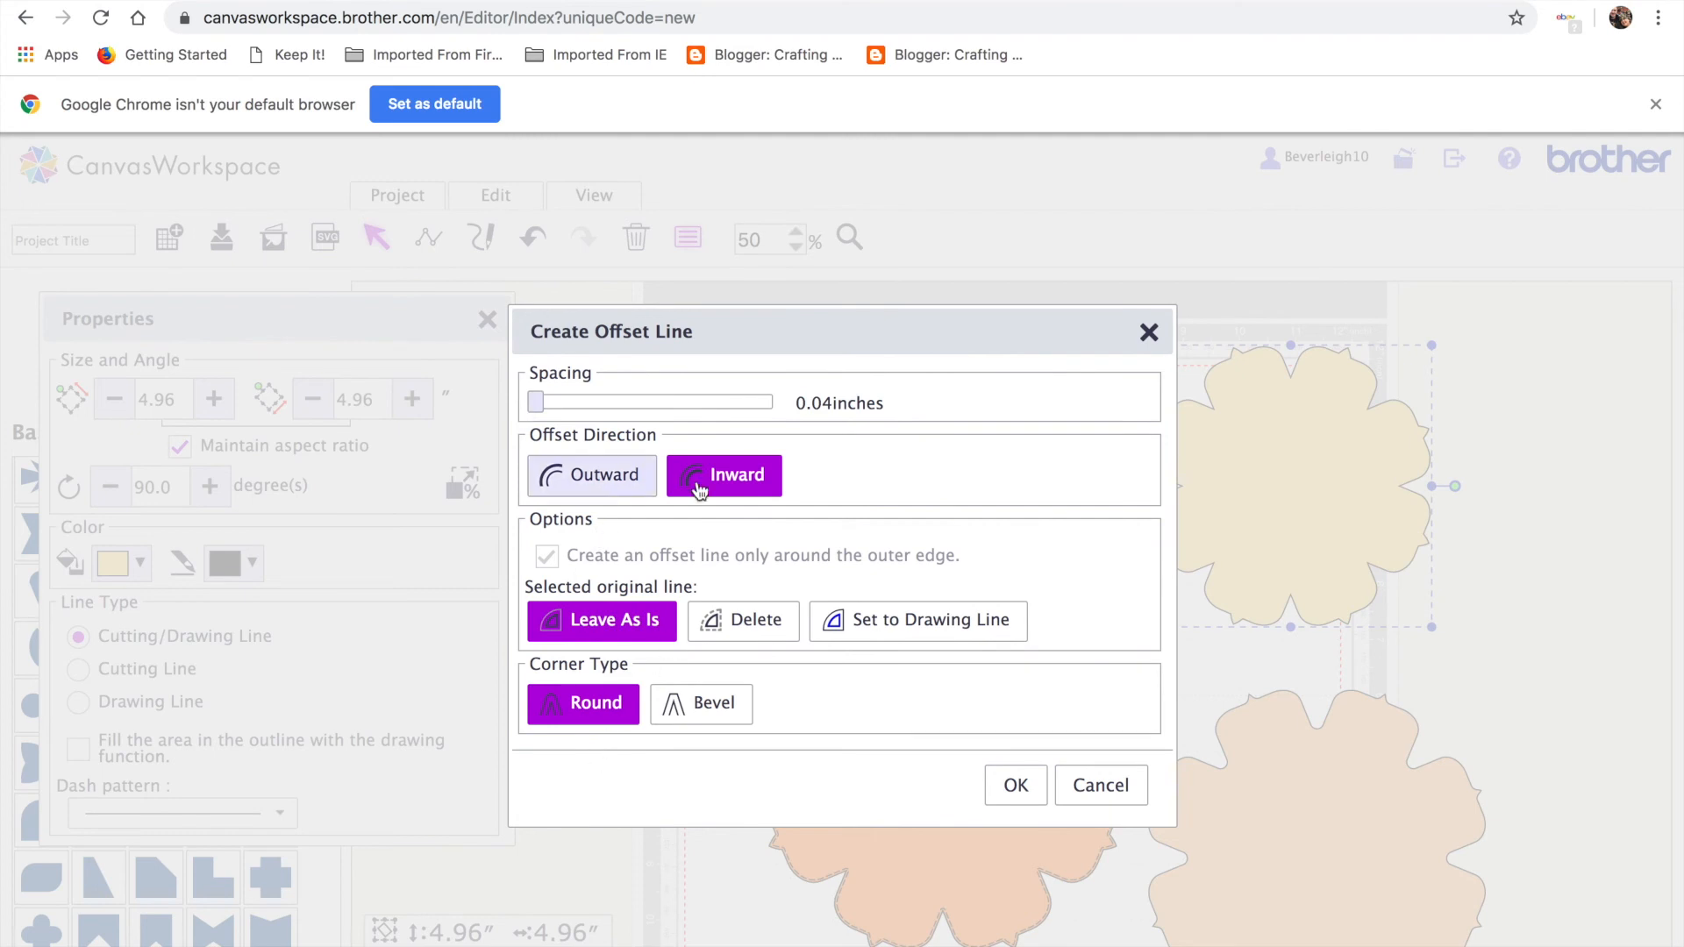
pyautogui.click(1014, 786)
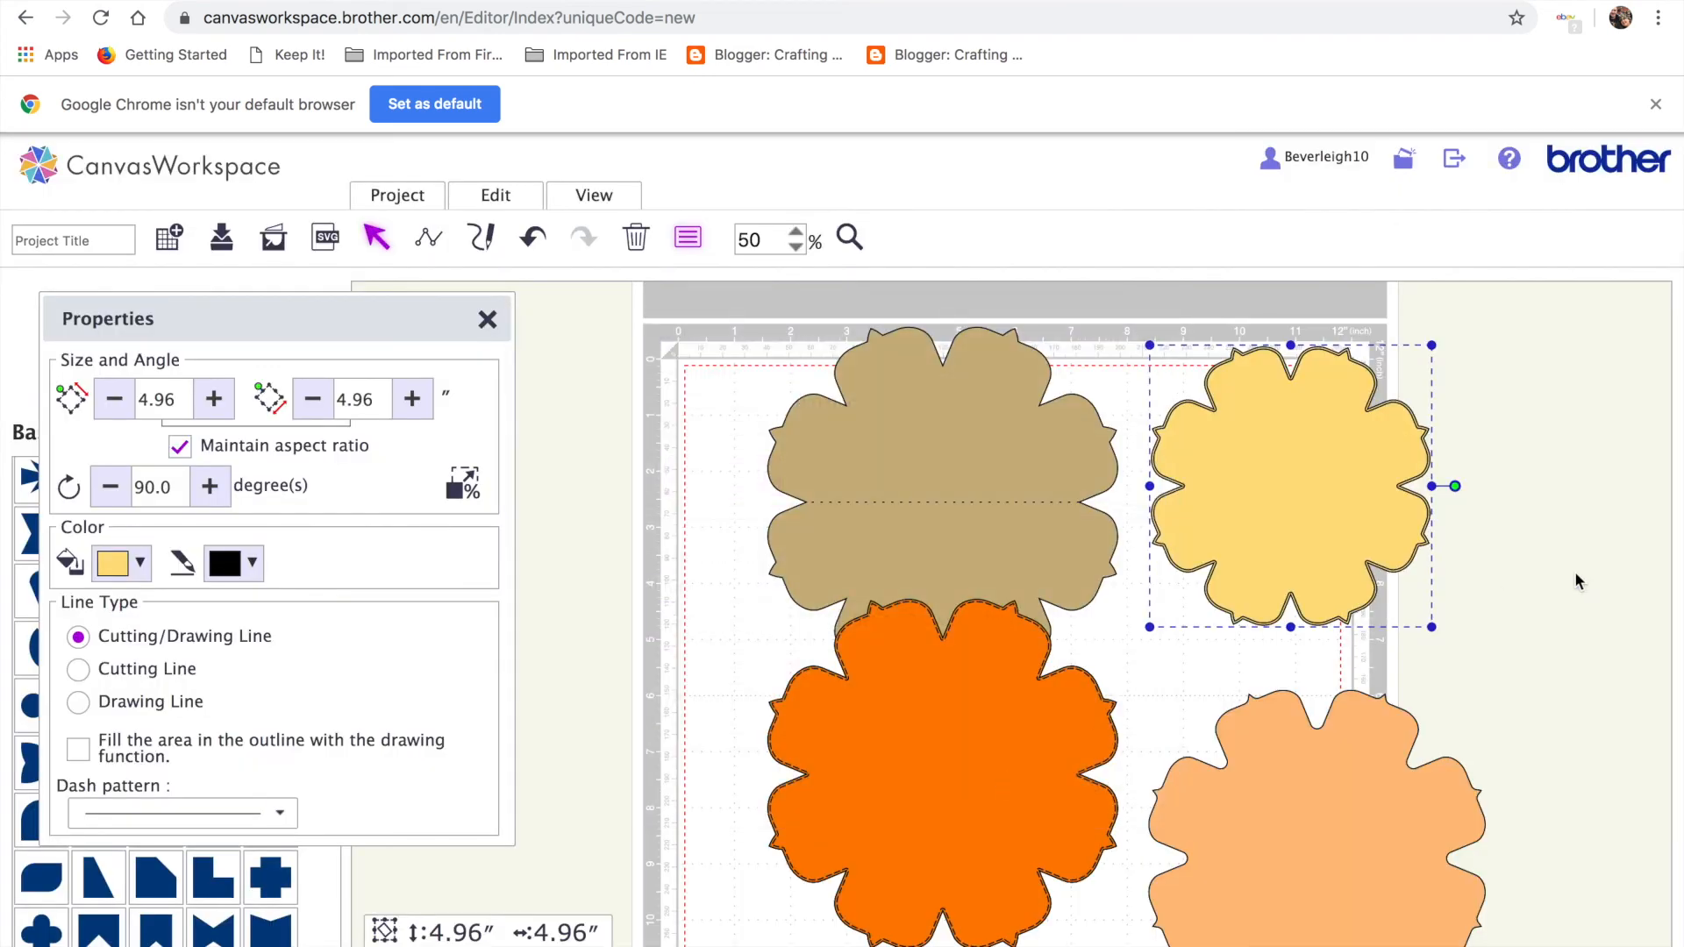
pyautogui.click(1576, 582)
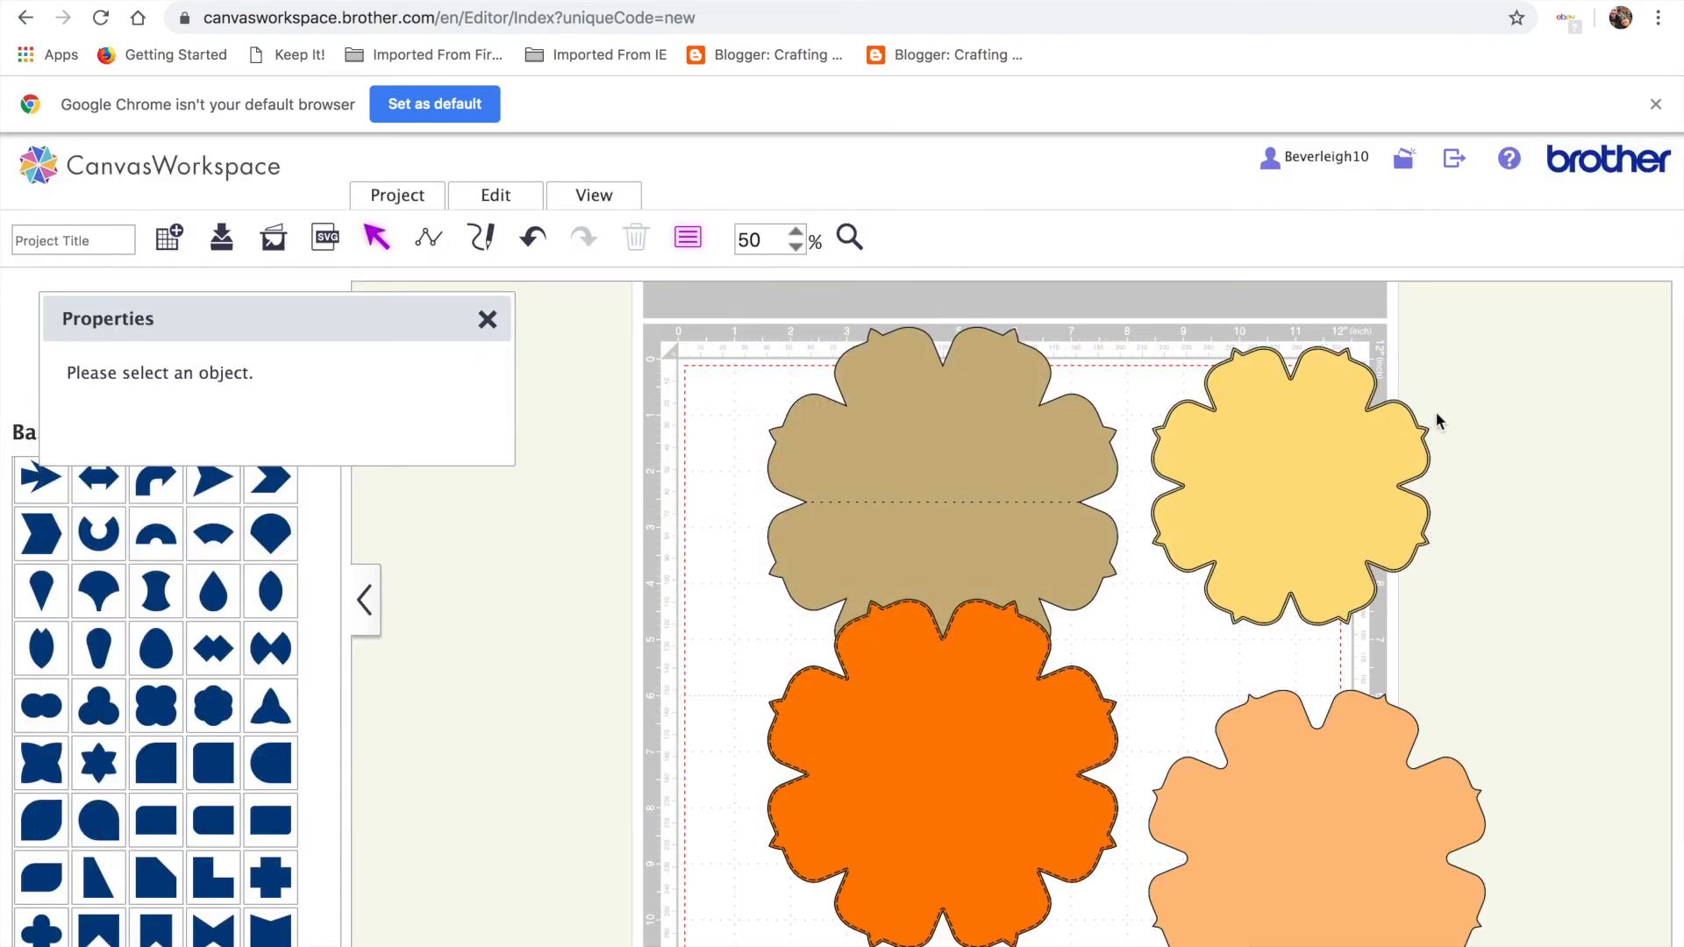
# Set the yellow flower's inner offset line to Drawing Line with the closely spaced medium-dash pattern.
pyautogui.click(1227, 480)
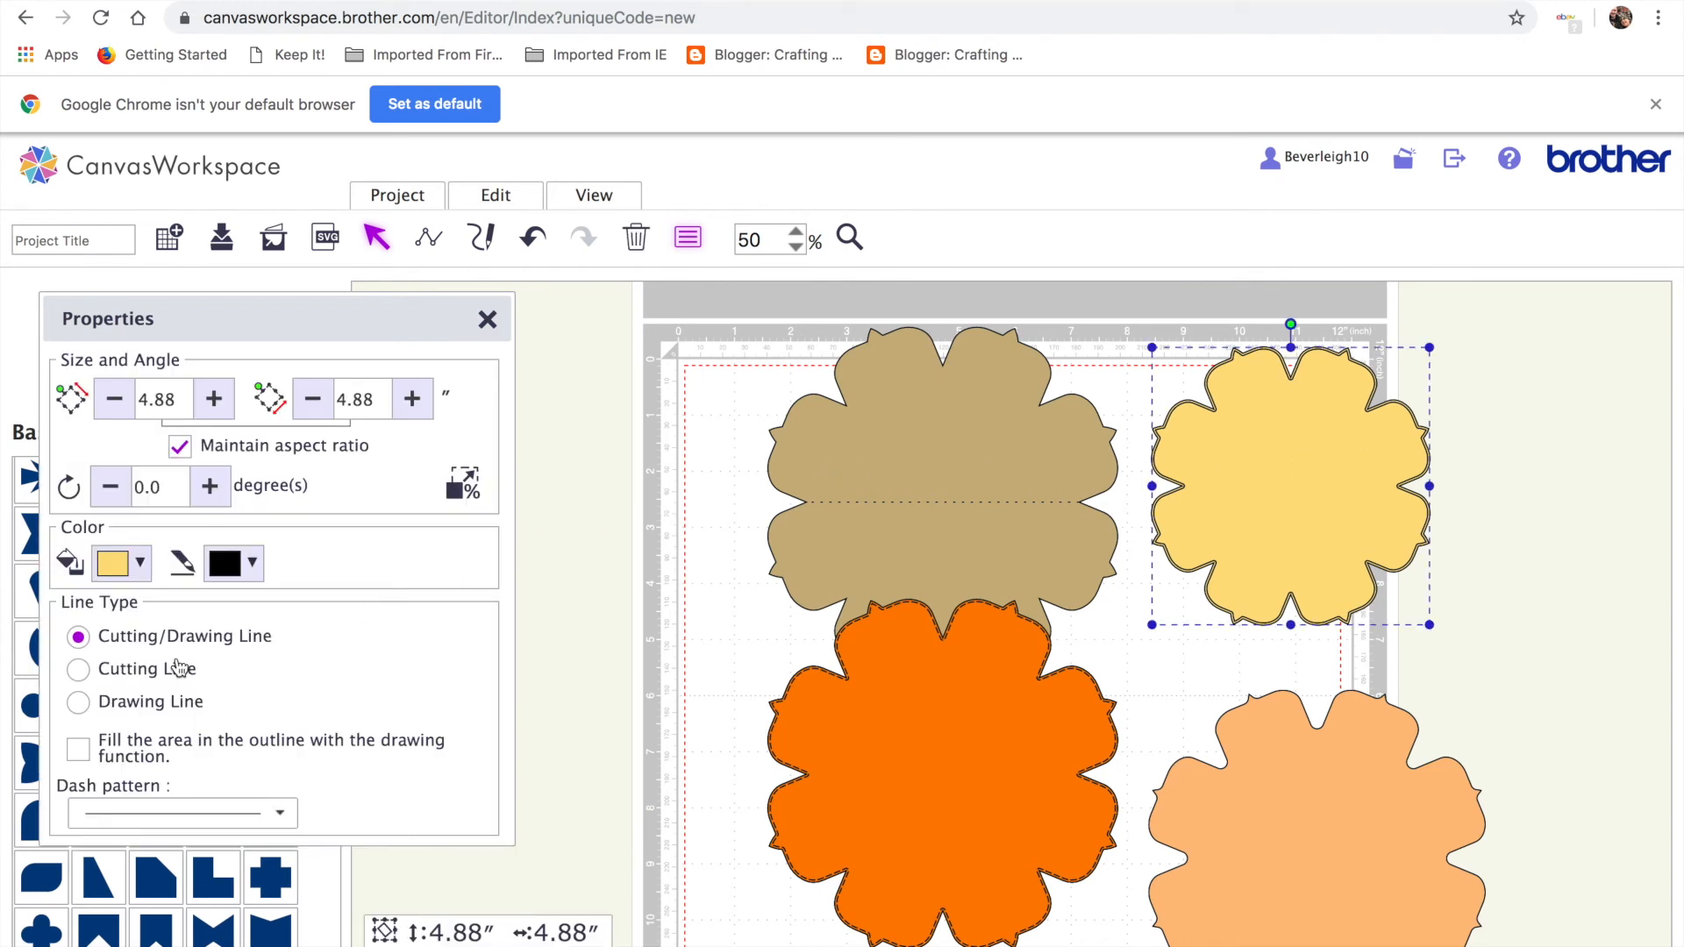
pyautogui.click(279, 812)
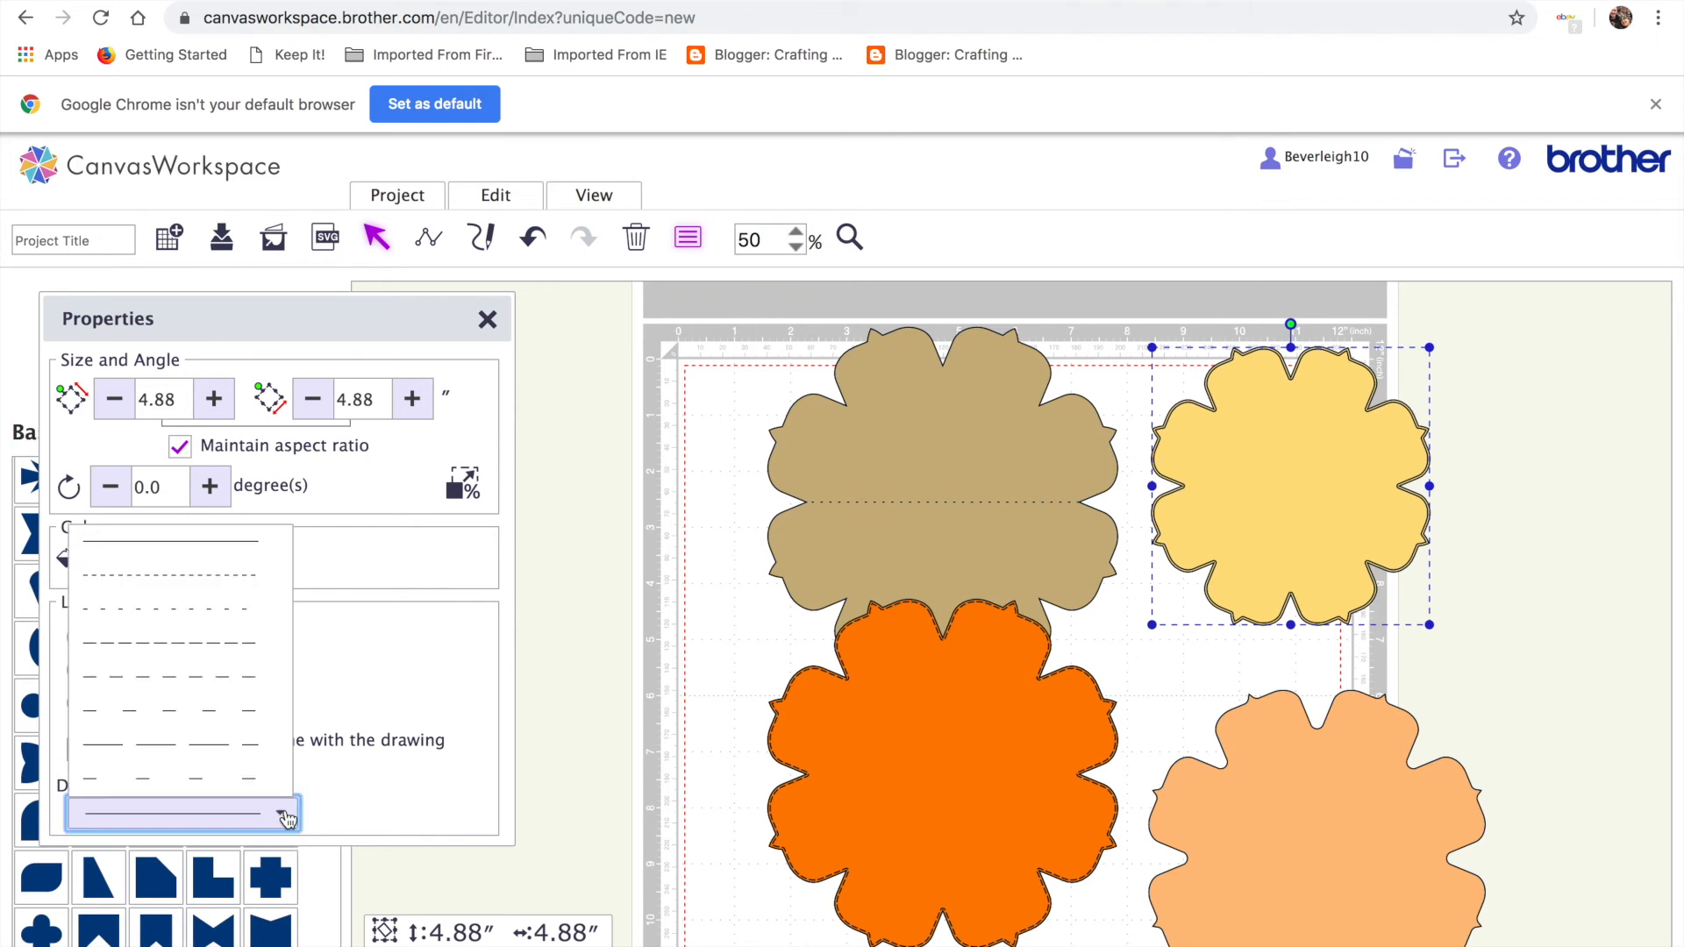
pyautogui.click(218, 652)
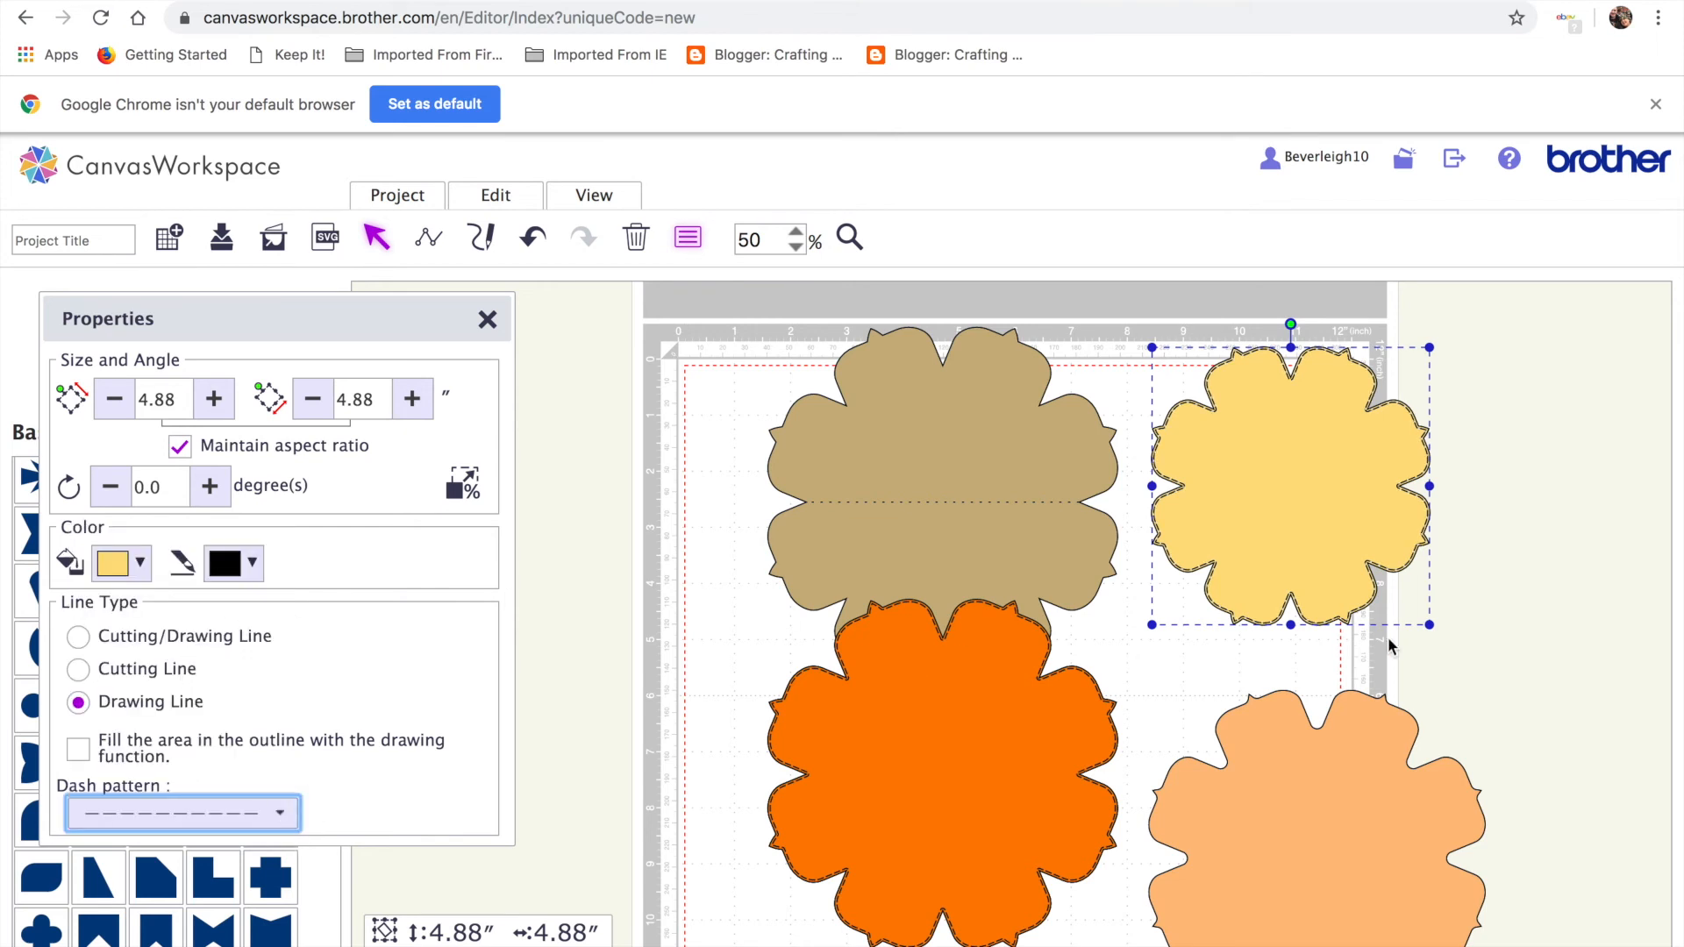
# Group the yellow flower with its dashed inner stitching line.
pyautogui.click(1462, 657)
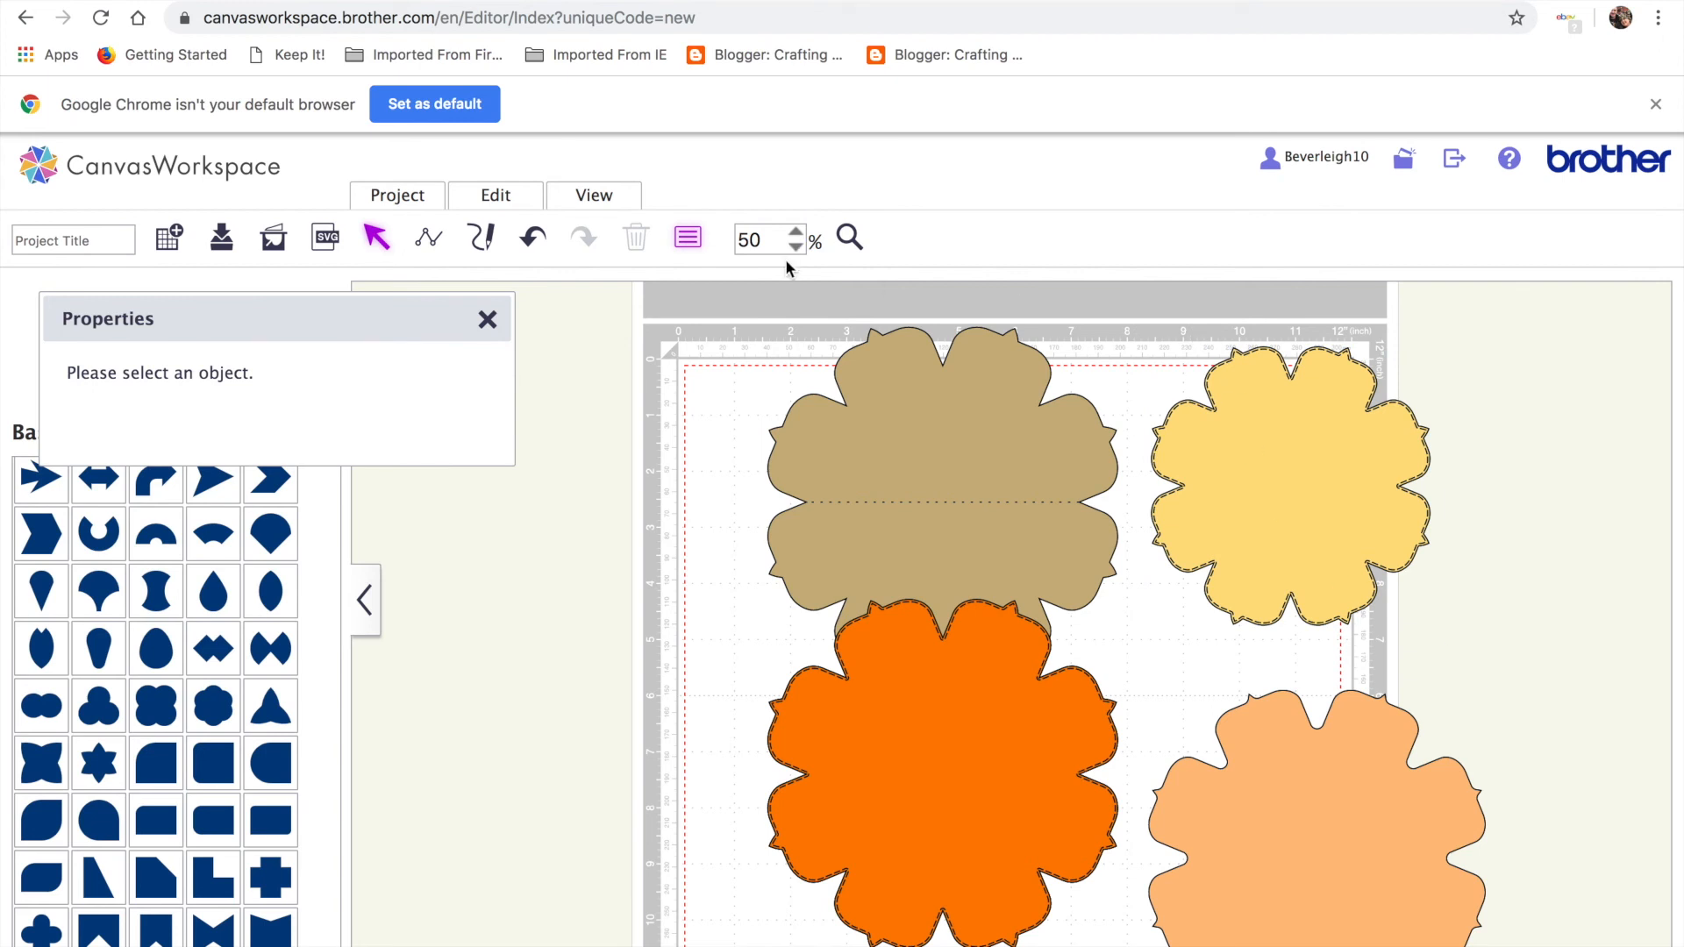
pyautogui.click(796, 234)
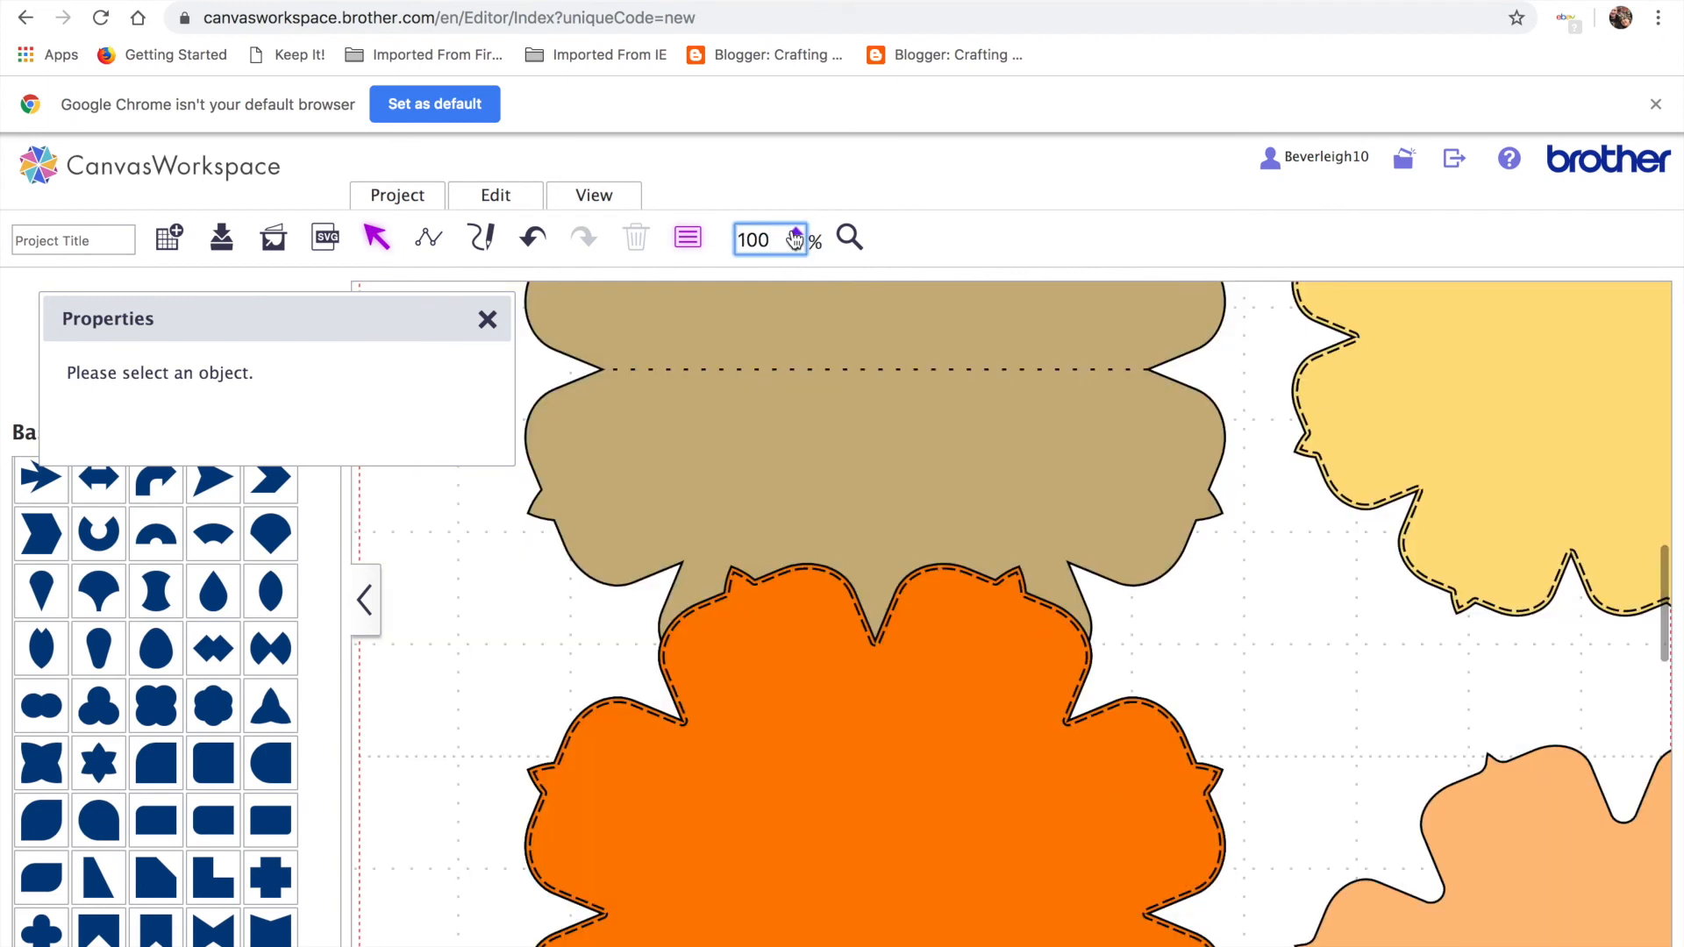
pyautogui.click(1483, 540)
pyautogui.scroll(4, 1130, 654)
pyautogui.moveTo(1080, 344); pyautogui.dragTo(1357, 486)
pyautogui.click(502, 196)
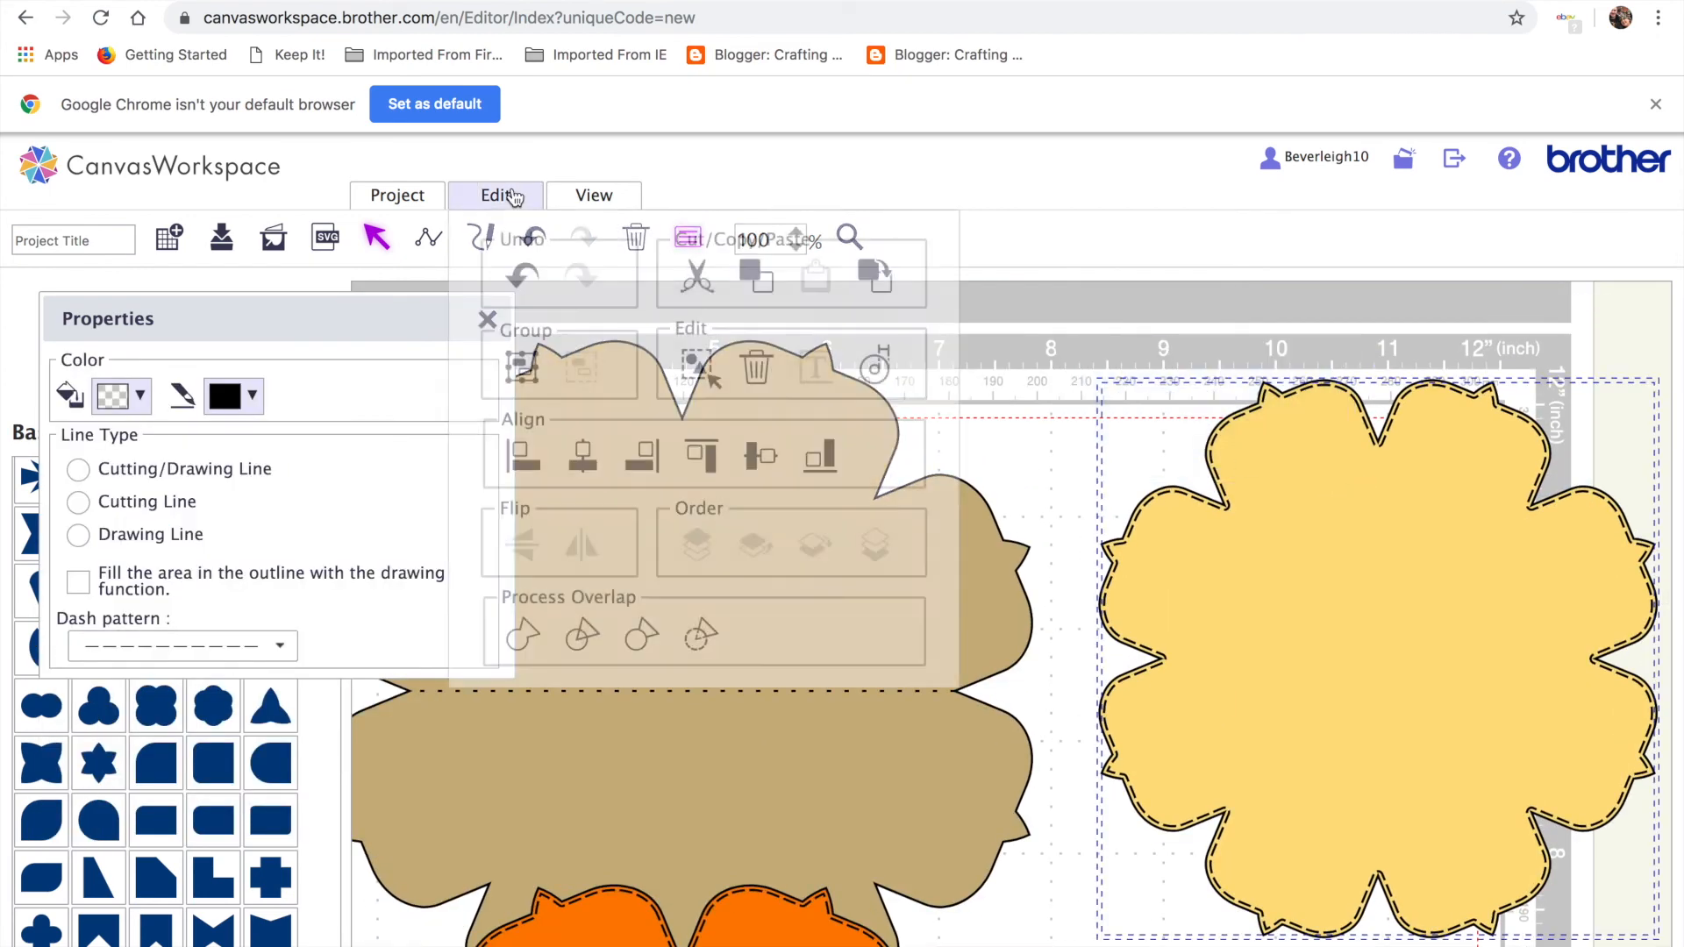
pyautogui.click(519, 367)
# Move the grouped yellow flower, the stitched orange flower and the tan folding card inside the mat's cutting area.
pyautogui.moveTo(1293, 584); pyautogui.dragTo(915, 659)
pyautogui.scroll(-3, 915, 659)
pyautogui.scroll(-1, 915, 659)
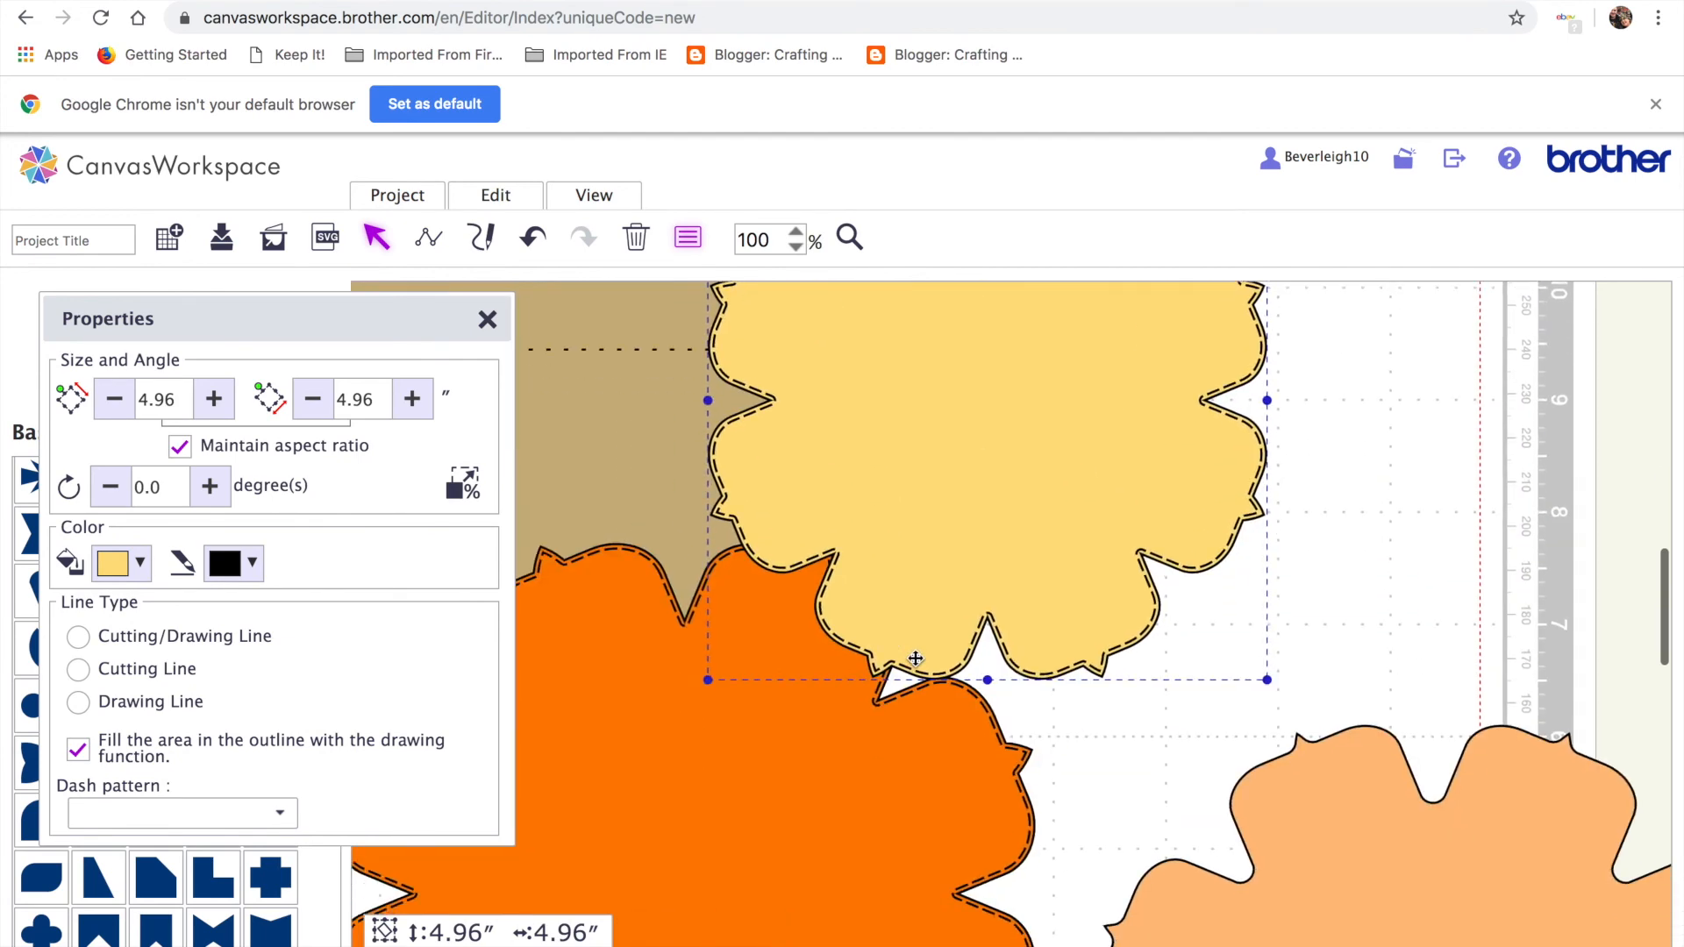
pyautogui.click(1026, 745)
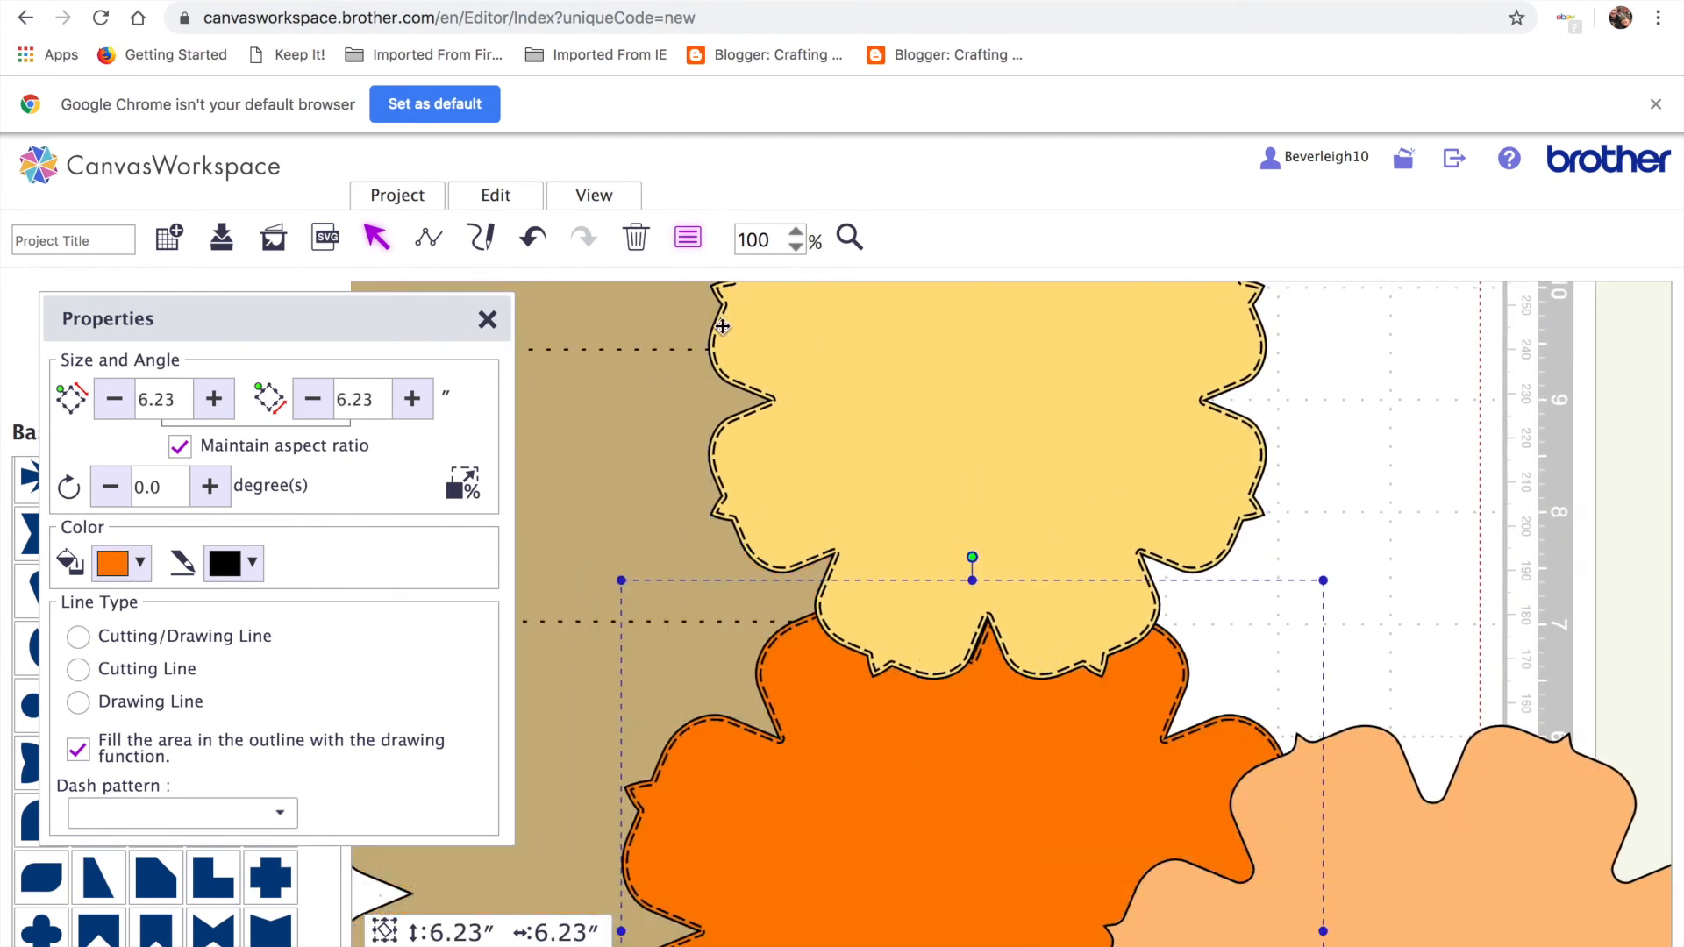
pyautogui.click(592, 202)
pyautogui.click(649, 268)
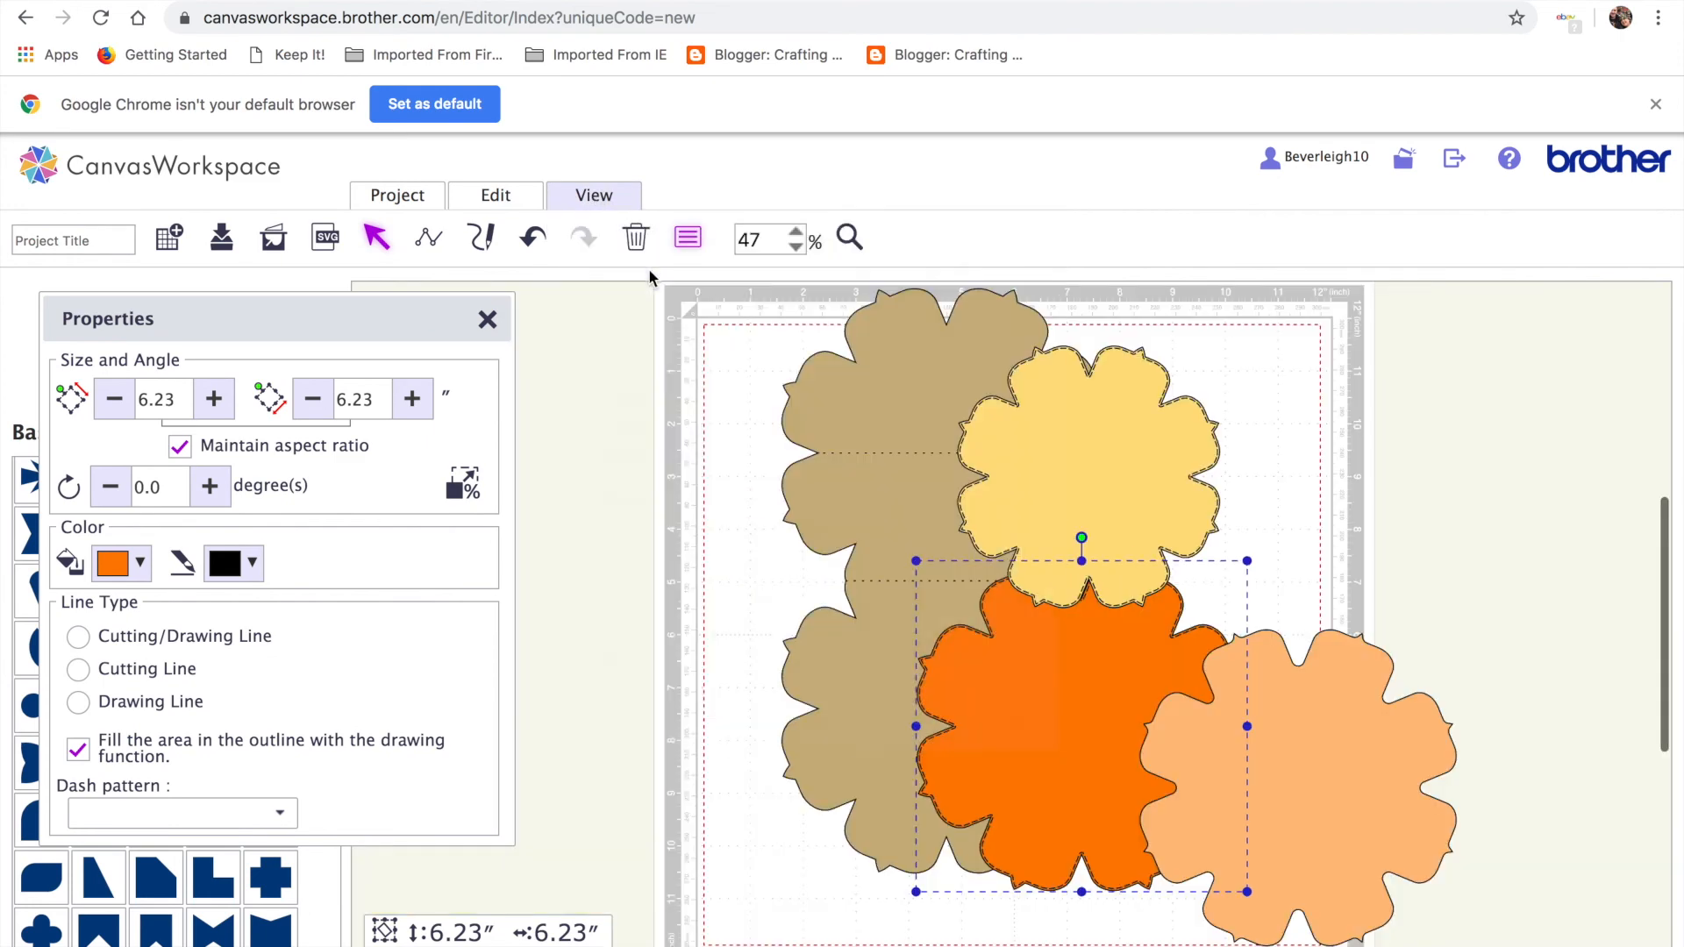
pyautogui.moveTo(884, 526); pyautogui.dragTo(863, 485)
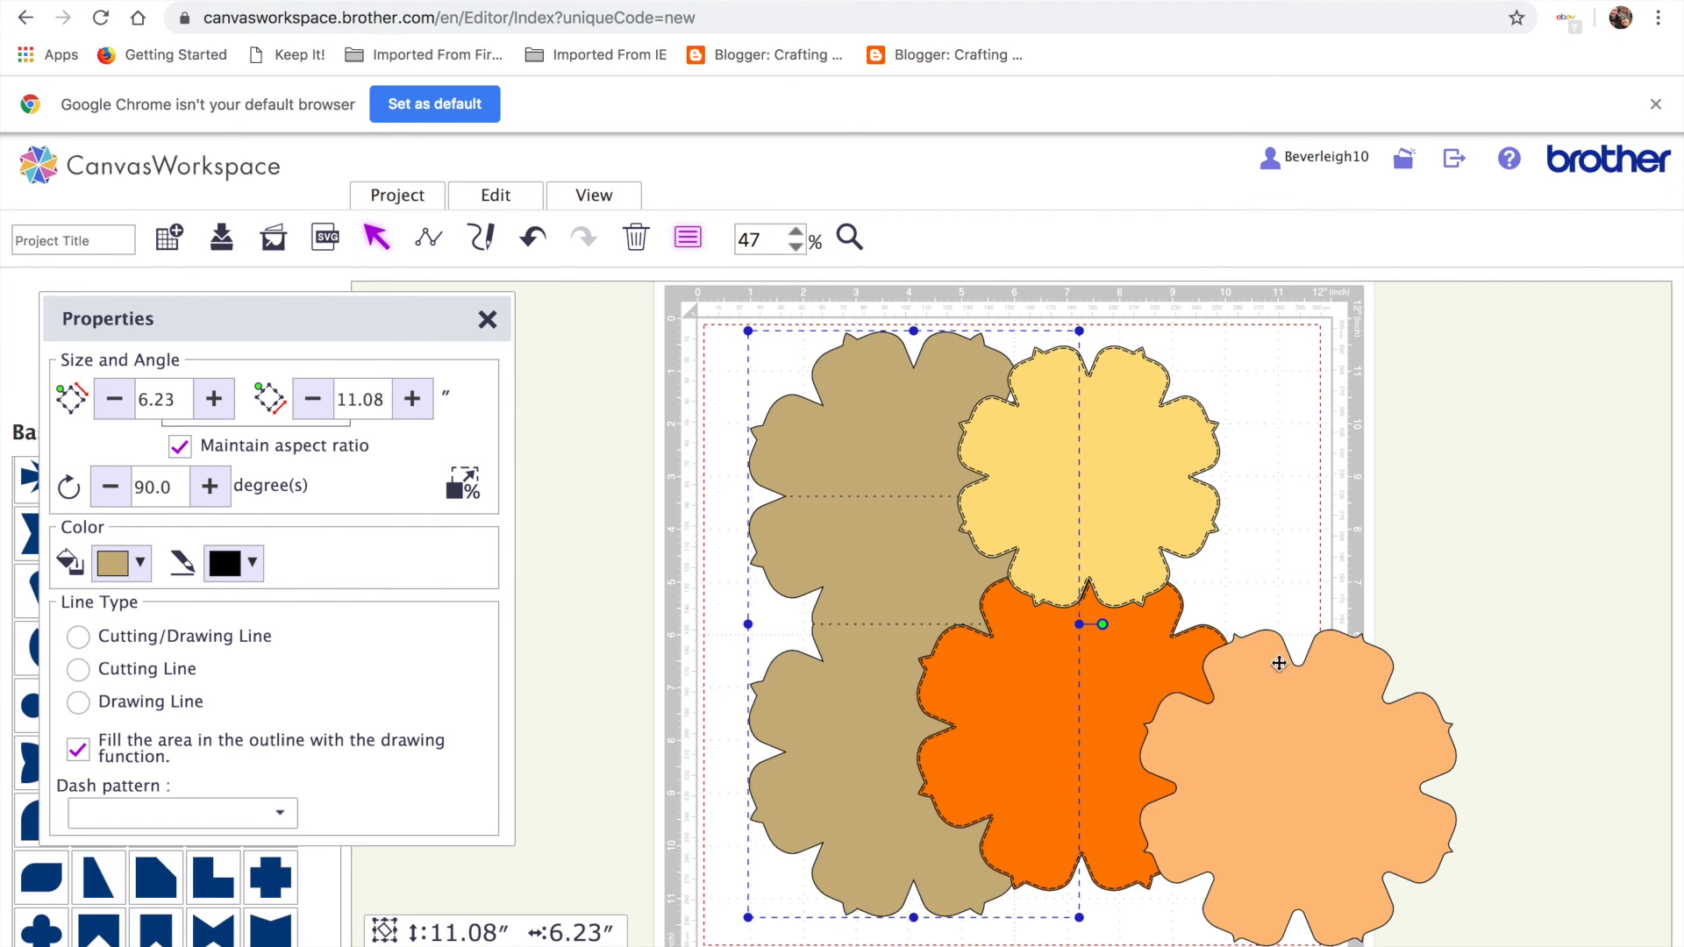
# Place the light orange flower inside the cutting area over the orange flower, with the yellow flower overlapping its upper petals.
pyautogui.moveTo(1308, 782); pyautogui.dragTo(1049, 745)
pyautogui.moveTo(1135, 669); pyautogui.dragTo(1037, 643)
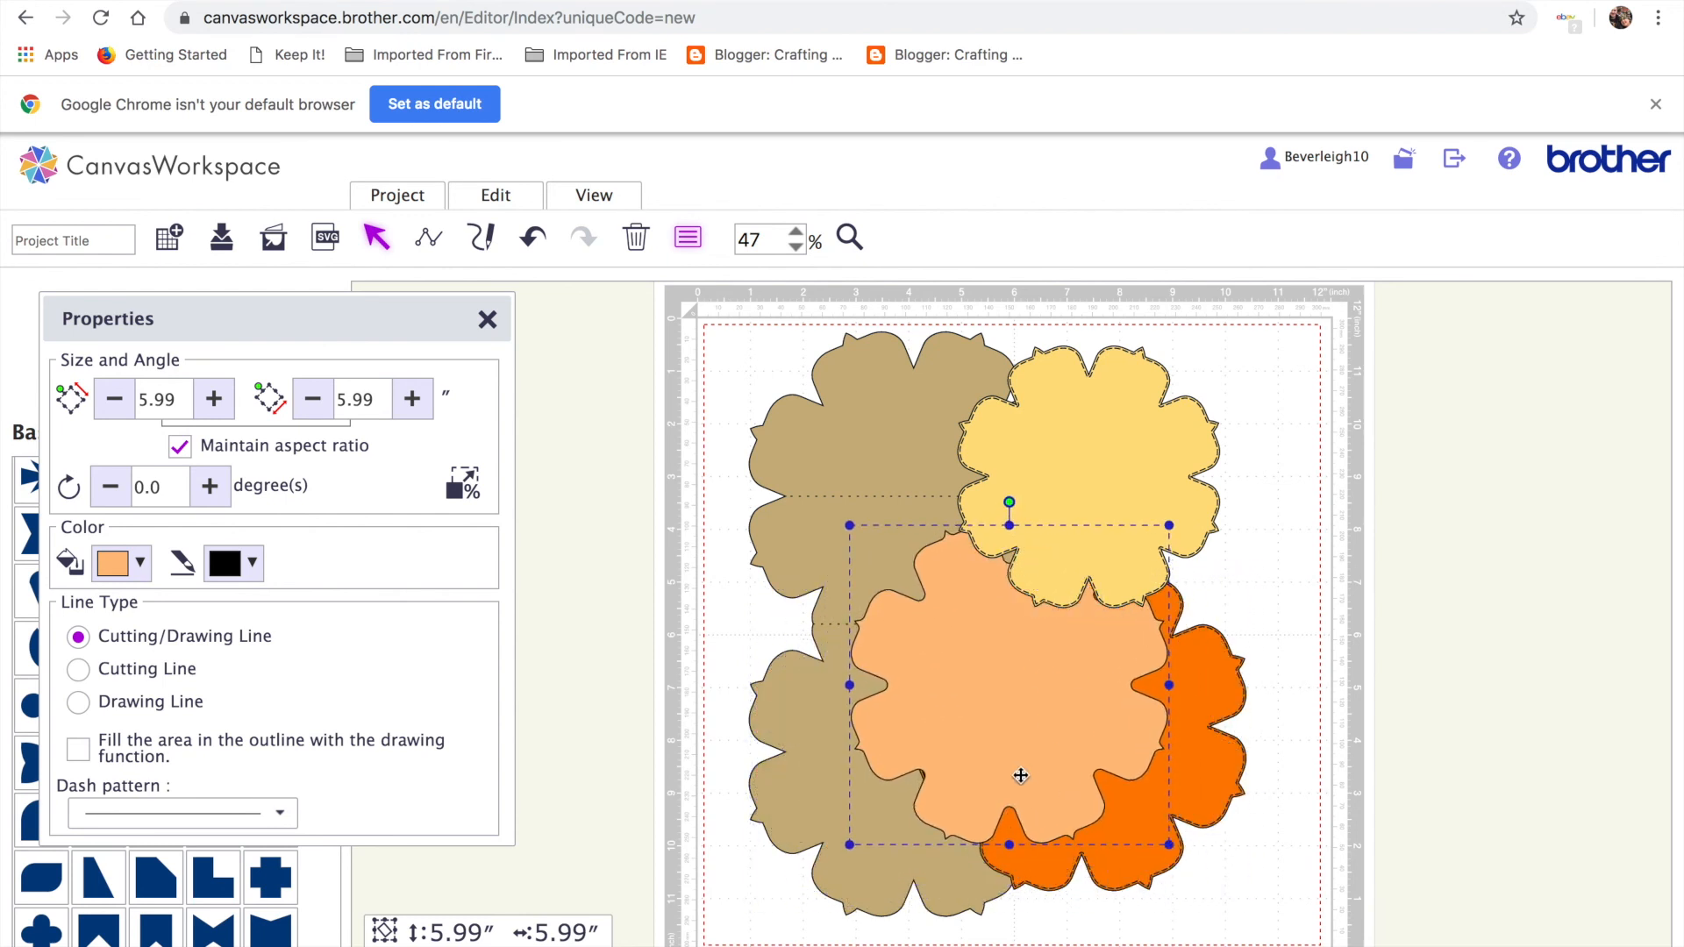
pyautogui.moveTo(1074, 447); pyautogui.dragTo(1225, 448)
pyautogui.moveTo(1053, 613); pyautogui.dragTo(1367, 680)
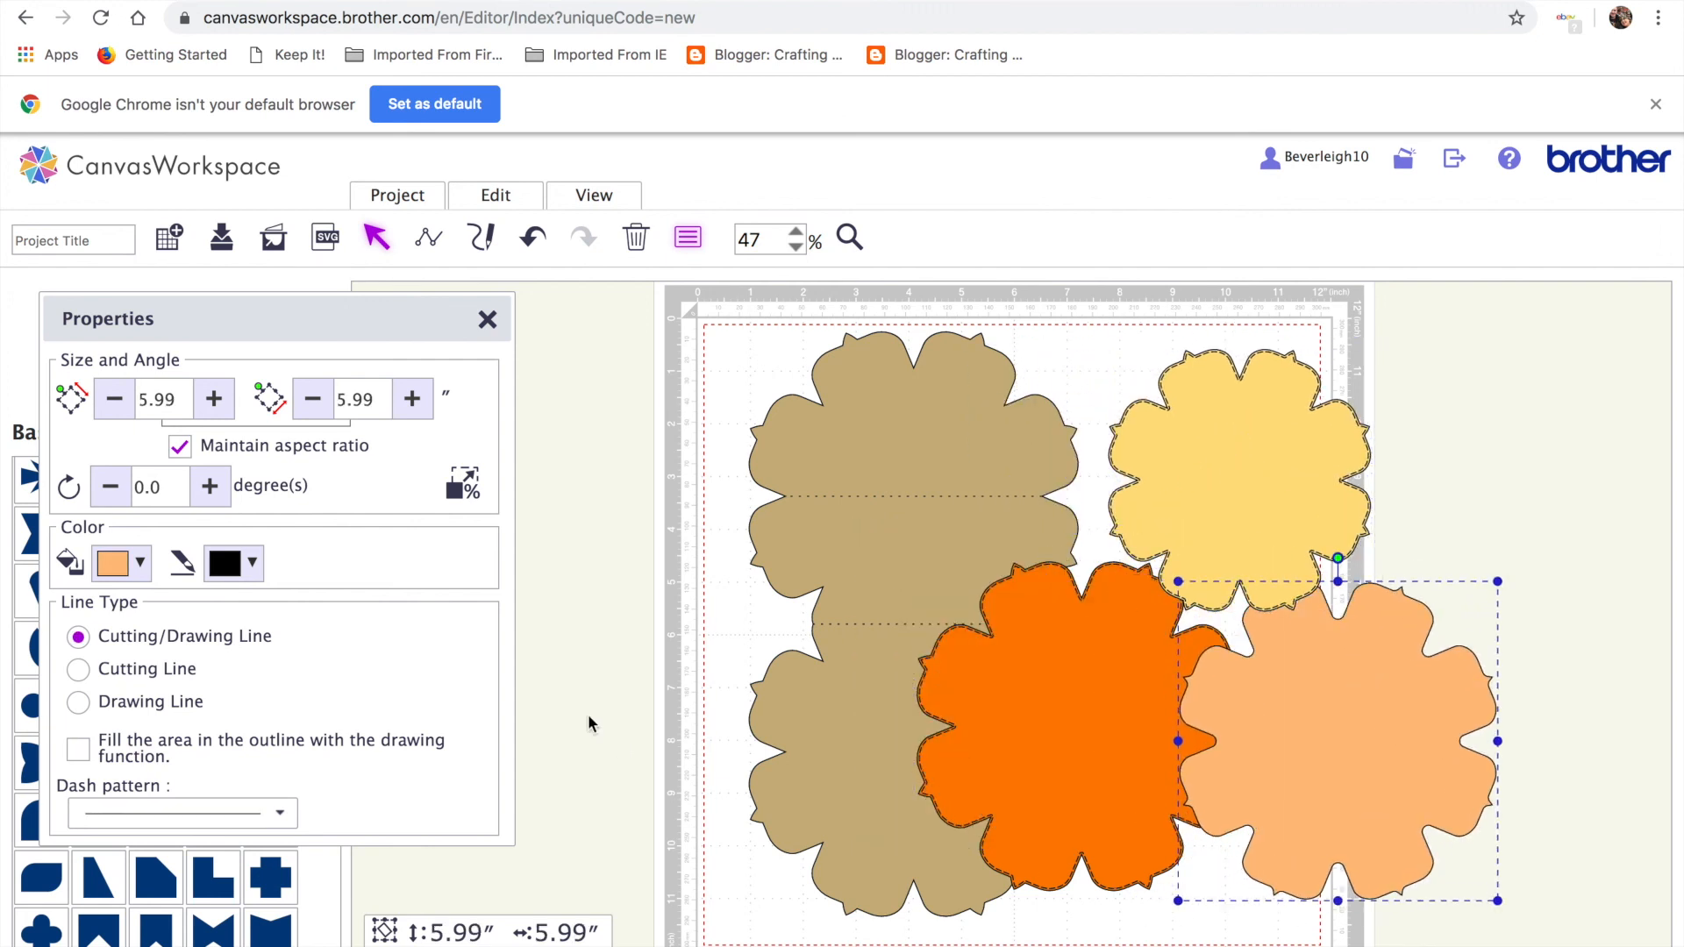
pyautogui.moveTo(1293, 748); pyautogui.dragTo(955, 703)
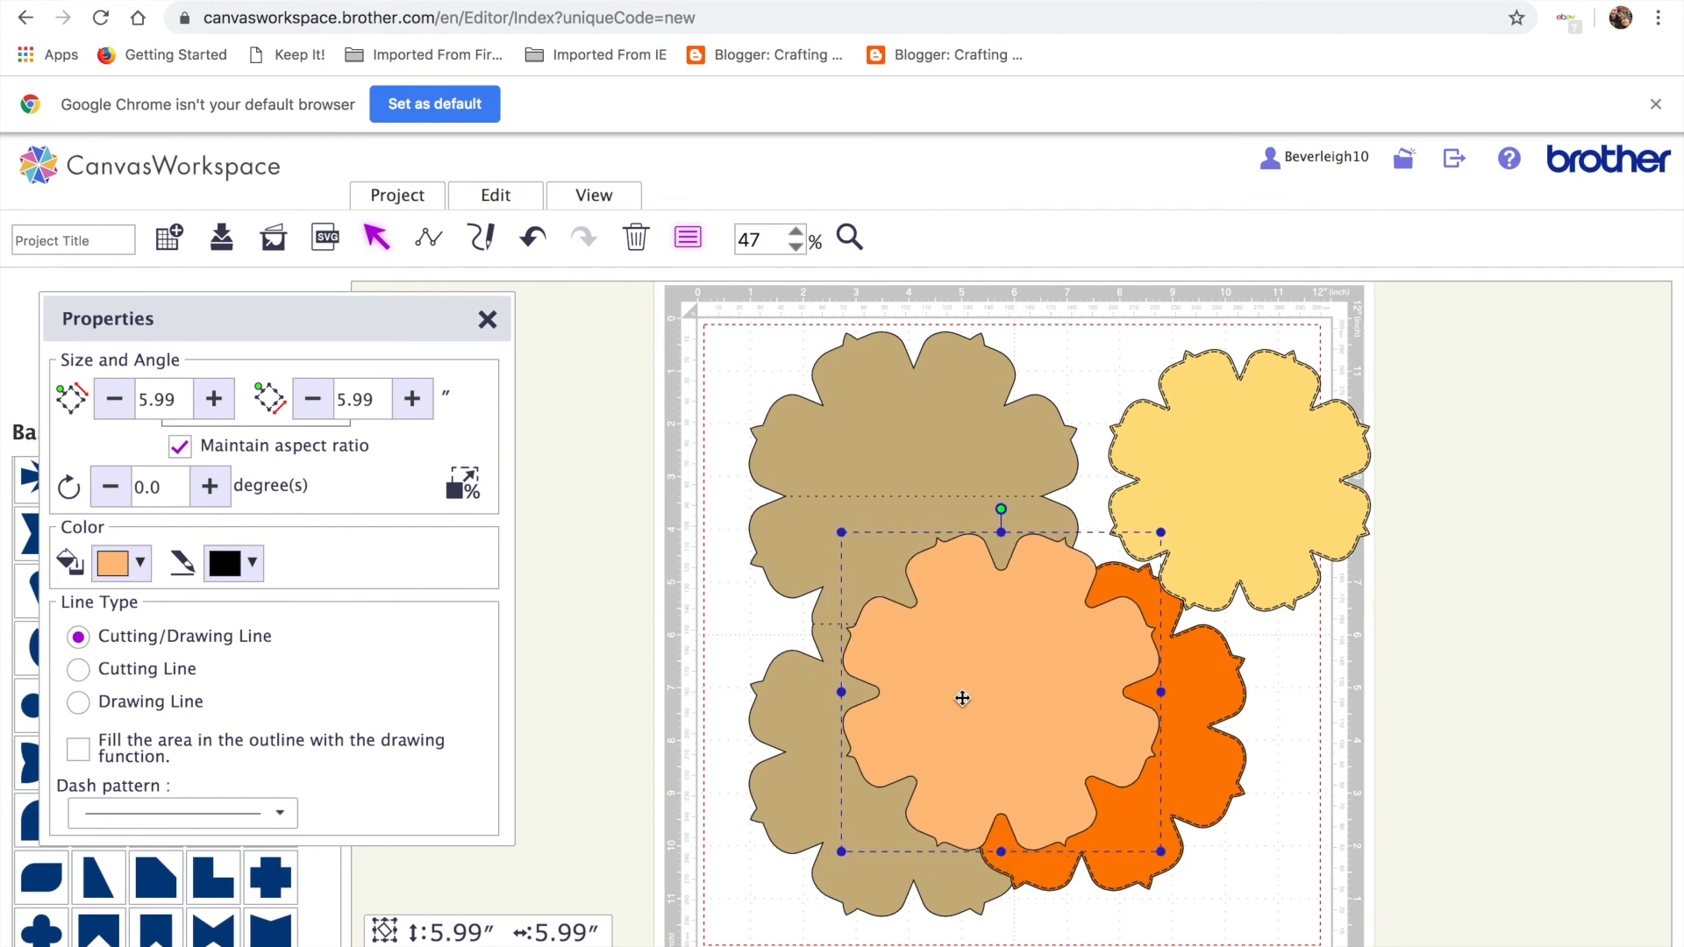
pyautogui.moveTo(1225, 510); pyautogui.dragTo(1029, 532)
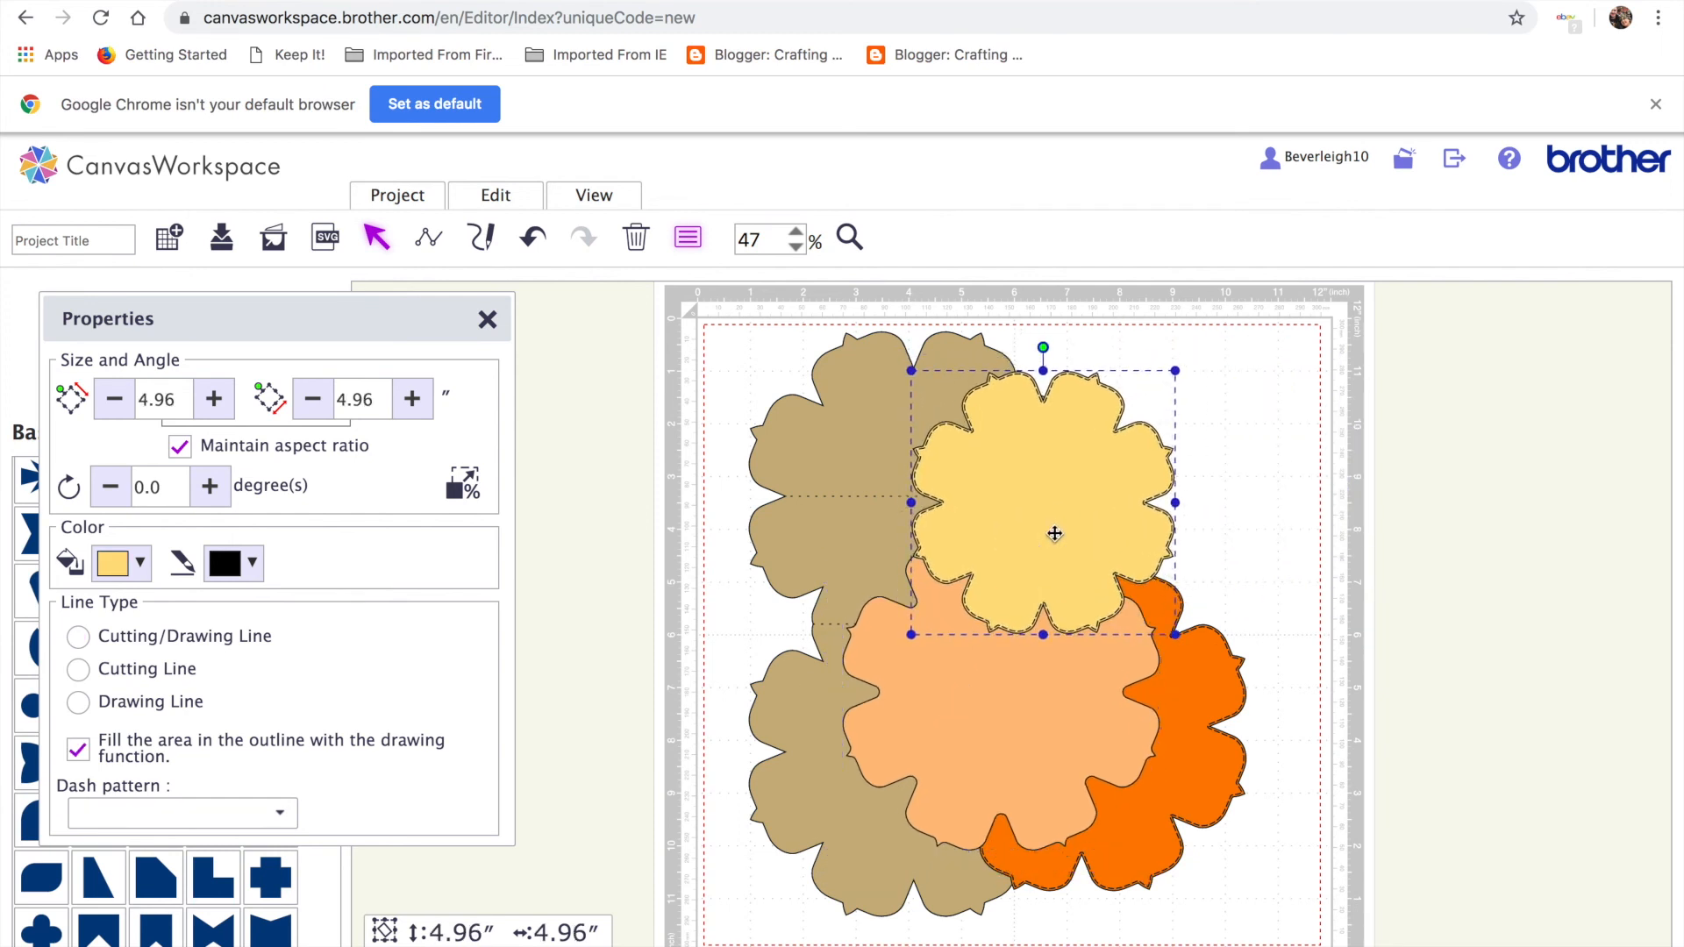
# Close the object properties and open the project title for editing.
pyautogui.click(488, 321)
pyautogui.click(72, 242)
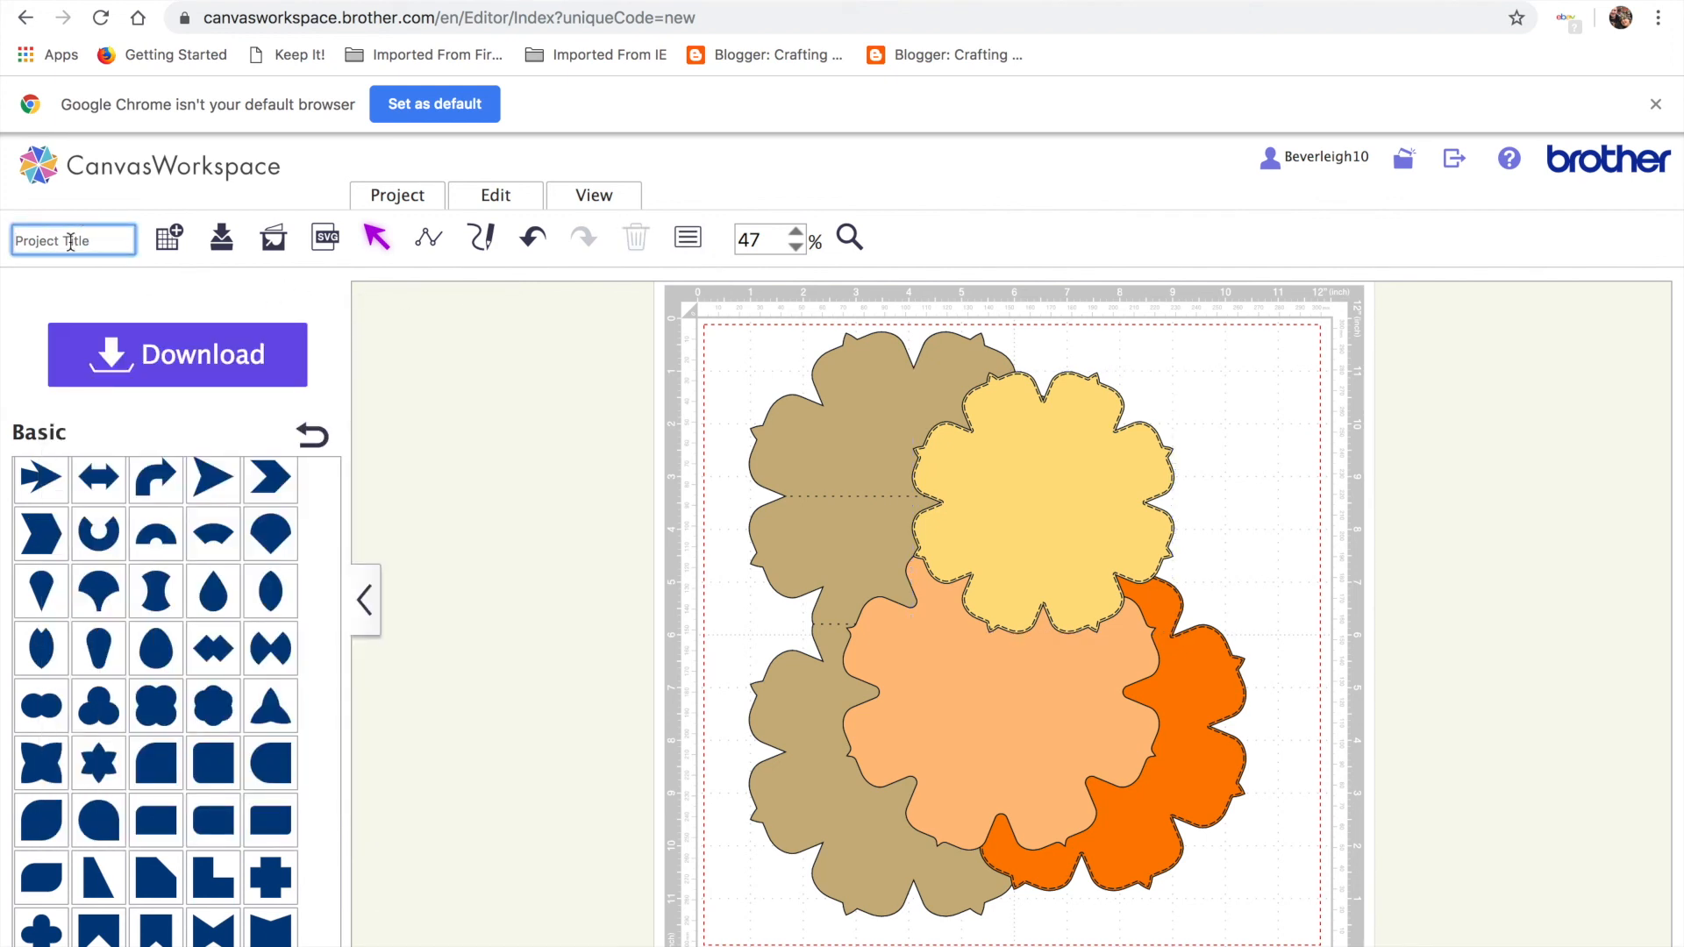